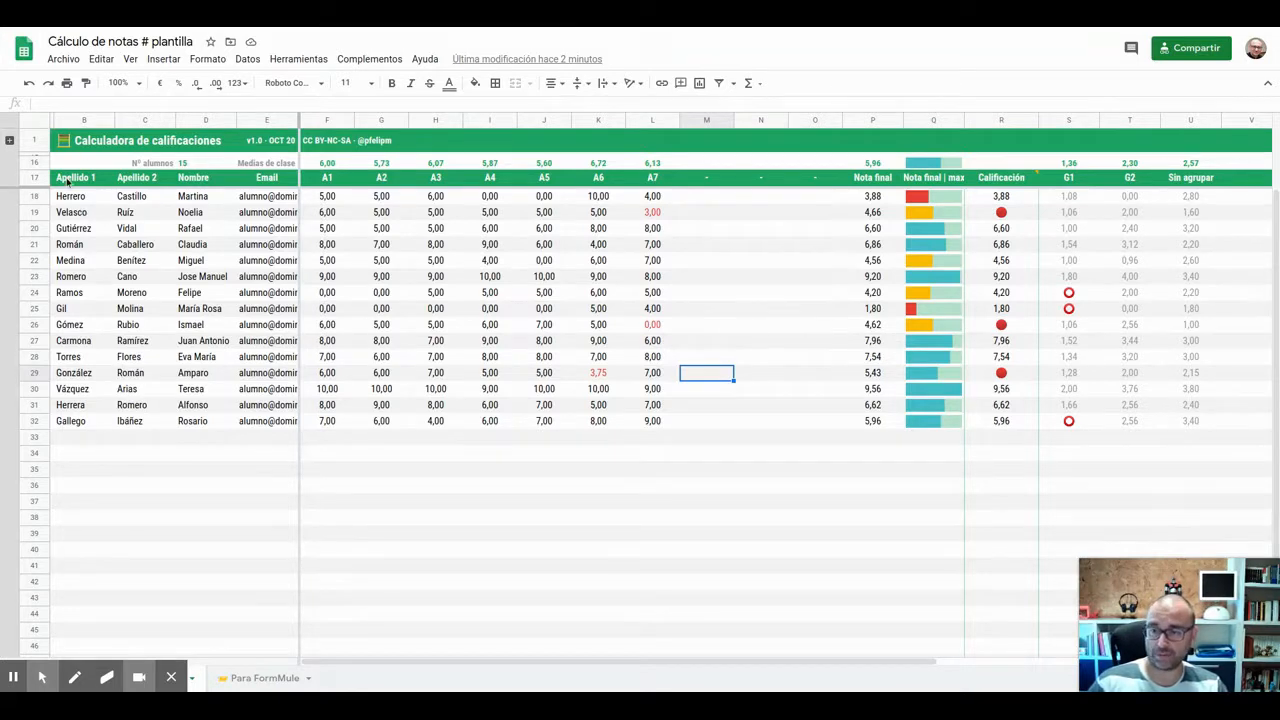
- Review the student details in B17:E32, the grades for activities A1 to A7 and their class averages in row 16
{"action": "left_click_drag", "start_coordinate": [68, 179], "coordinate": [192, 181]}
{"action": "left_click_drag", "start_coordinate": [362, 155], "coordinate": [493, 615]}
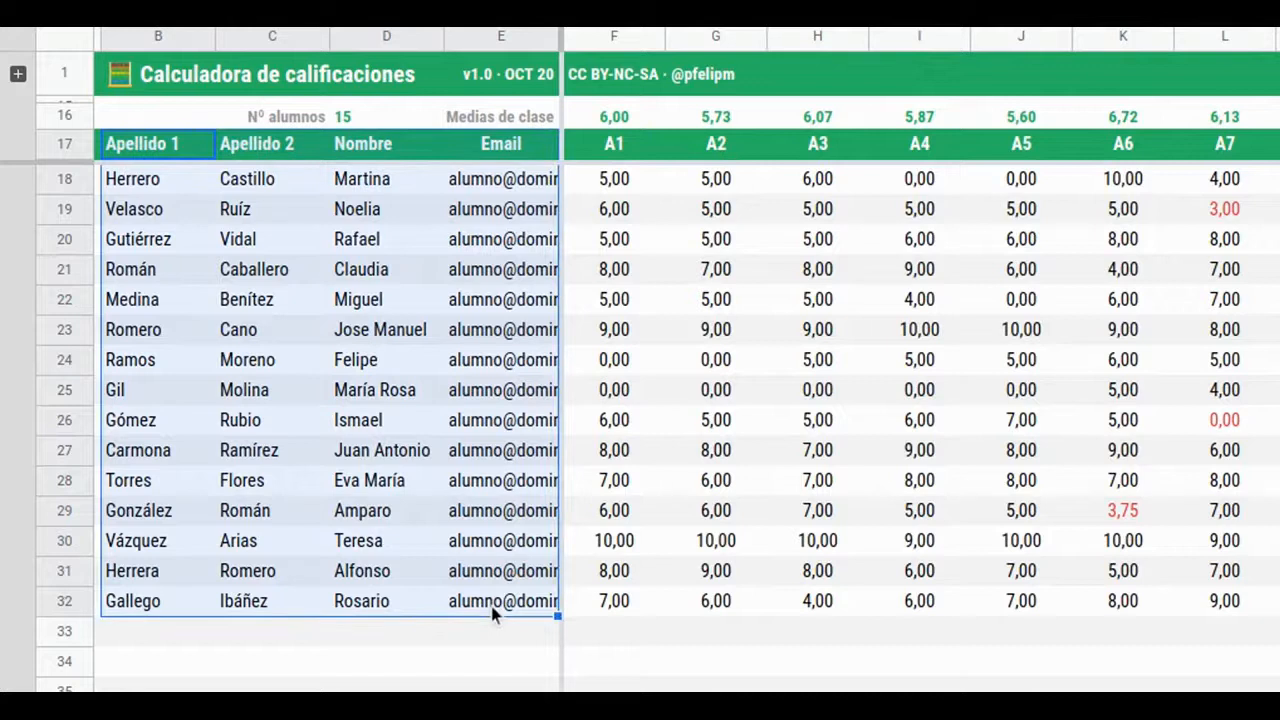
{"action": "left_click_drag", "start_coordinate": [617, 177], "coordinate": [1199, 597]}
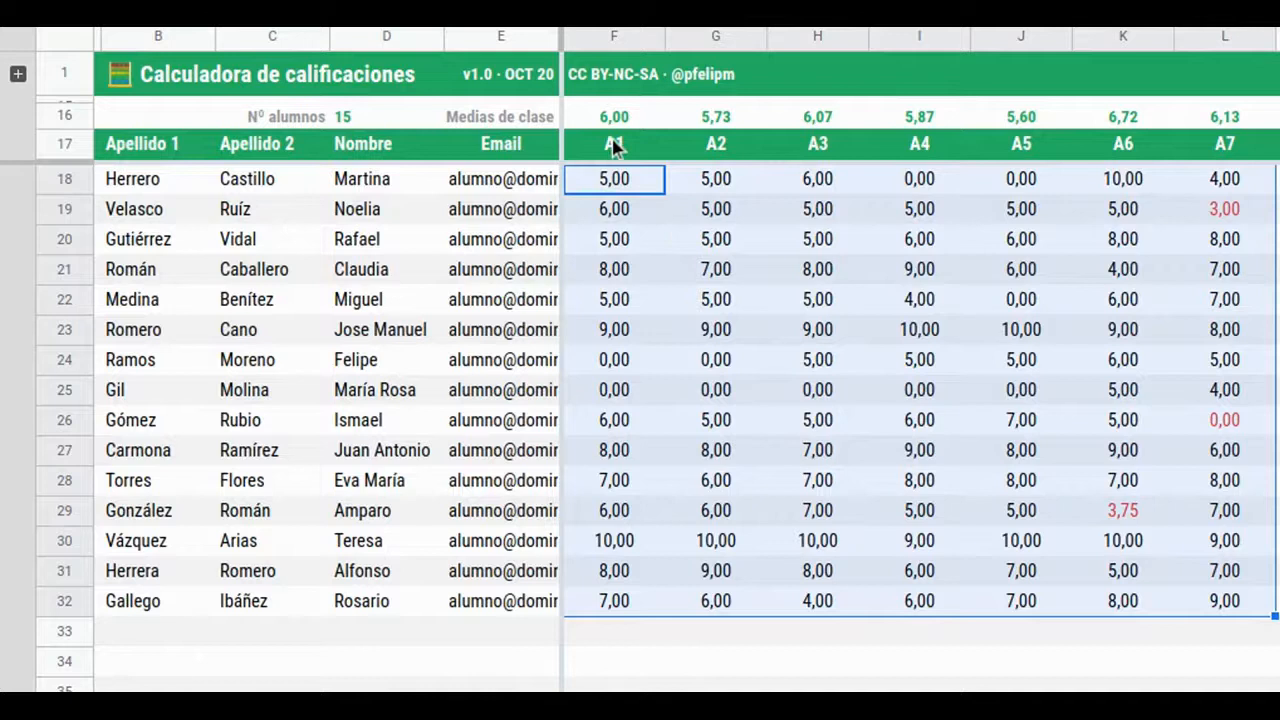
{"action": "left_click", "coordinate": [614, 143]}
{"action": "left_click_drag", "start_coordinate": [614, 116], "coordinate": [1210, 122]}
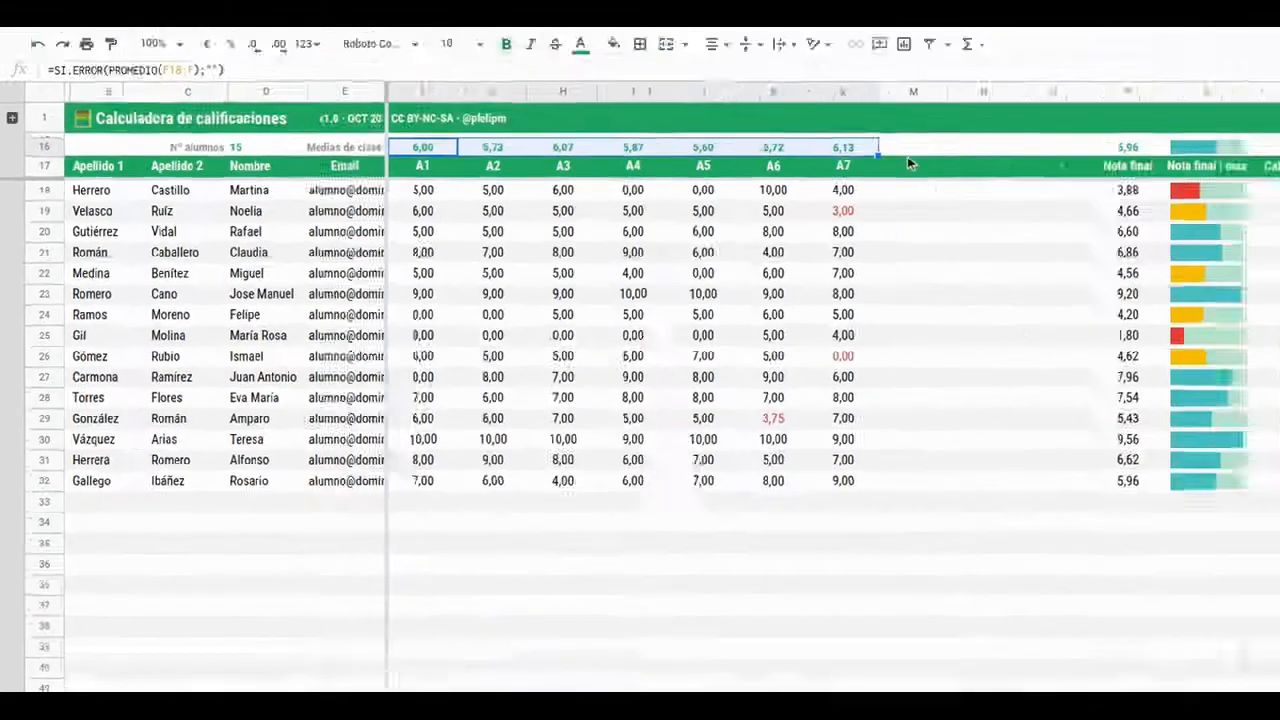
- Inspect the three unused activity header cells M17:O17
{"action": "left_click", "coordinate": [708, 162]}
{"action": "left_click", "coordinate": [765, 177]}
{"action": "left_click", "coordinate": [816, 179]}
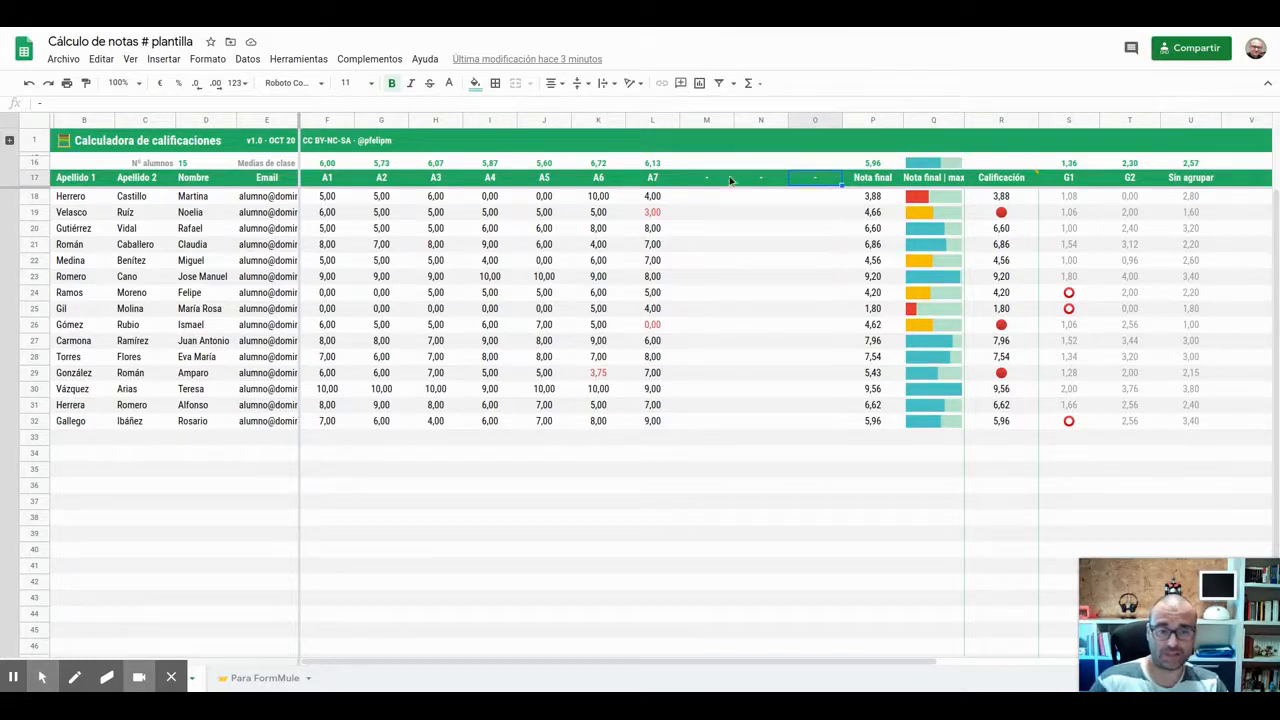
{"action": "key", "text": "Left"}
{"action": "key", "text": "Left"}
{"action": "key", "text": "Right"}
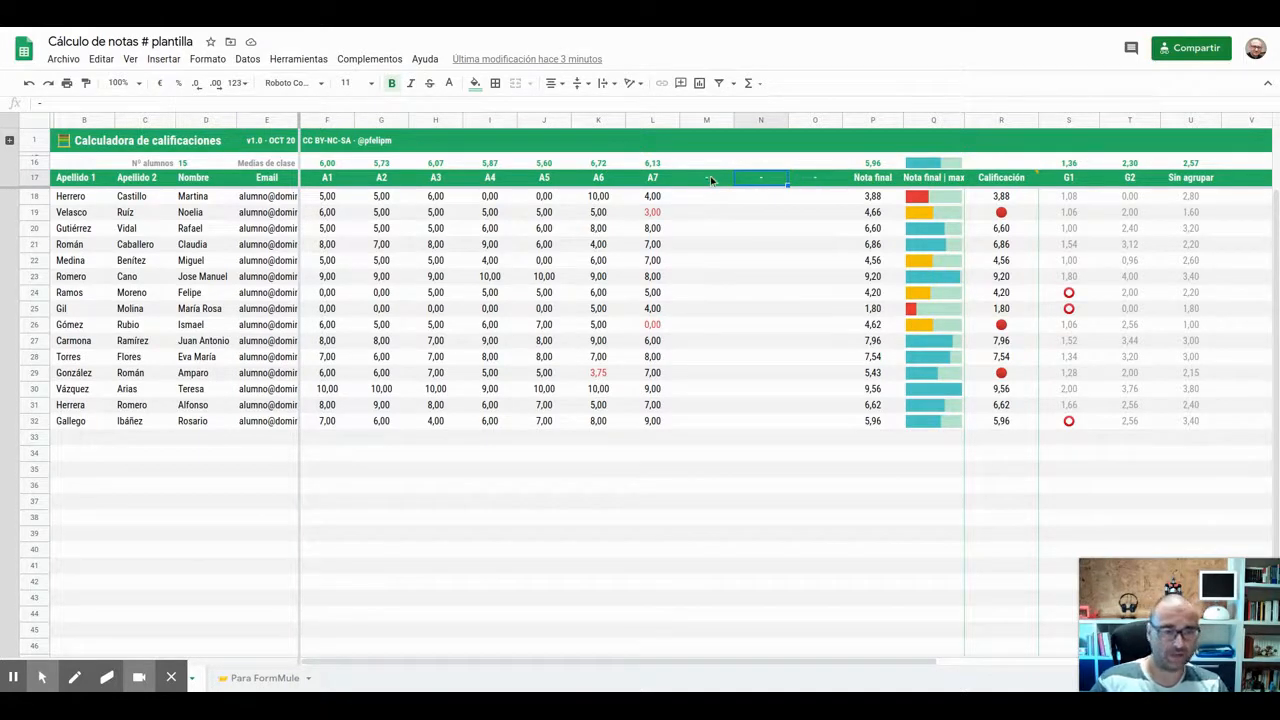
- Examine the Nota final column and the full sparkline formula behind the first Nota final | max bar
{"action": "left_click", "coordinate": [875, 163]}
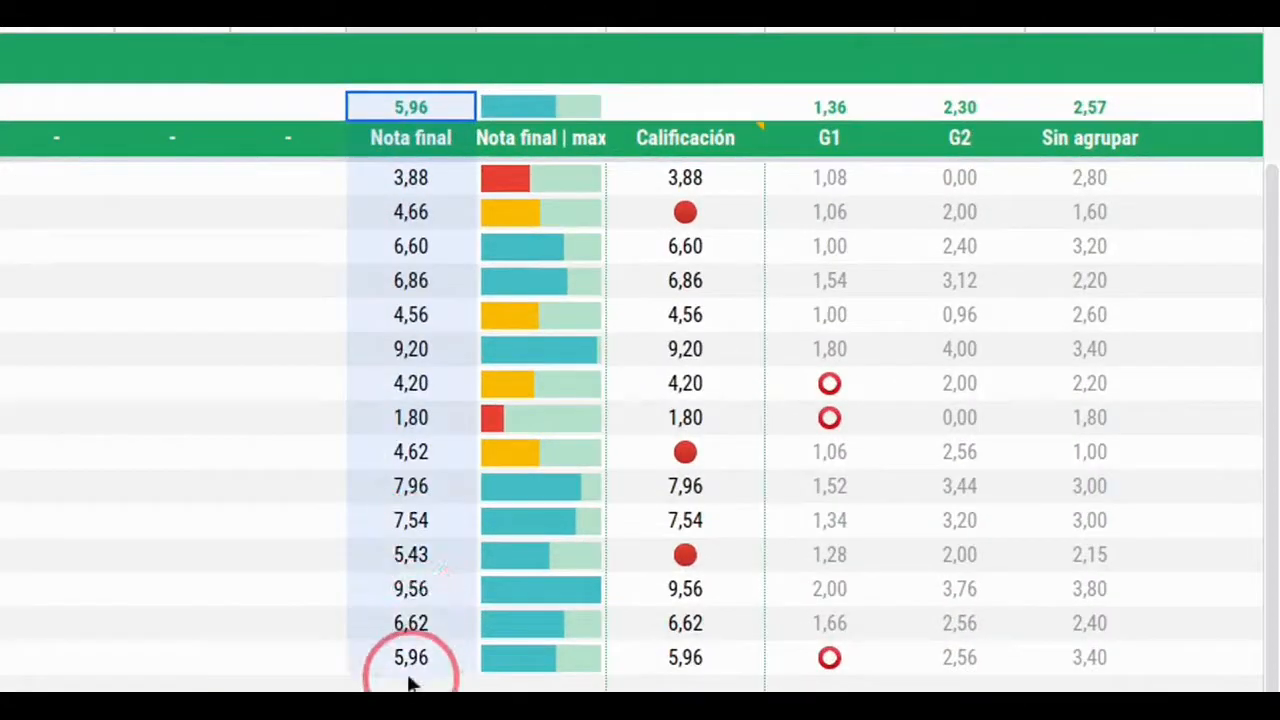
{"action": "left_click", "coordinate": [595, 563], "text": "shift"}
{"action": "left_click_drag", "start_coordinate": [543, 177], "coordinate": [563, 651]}
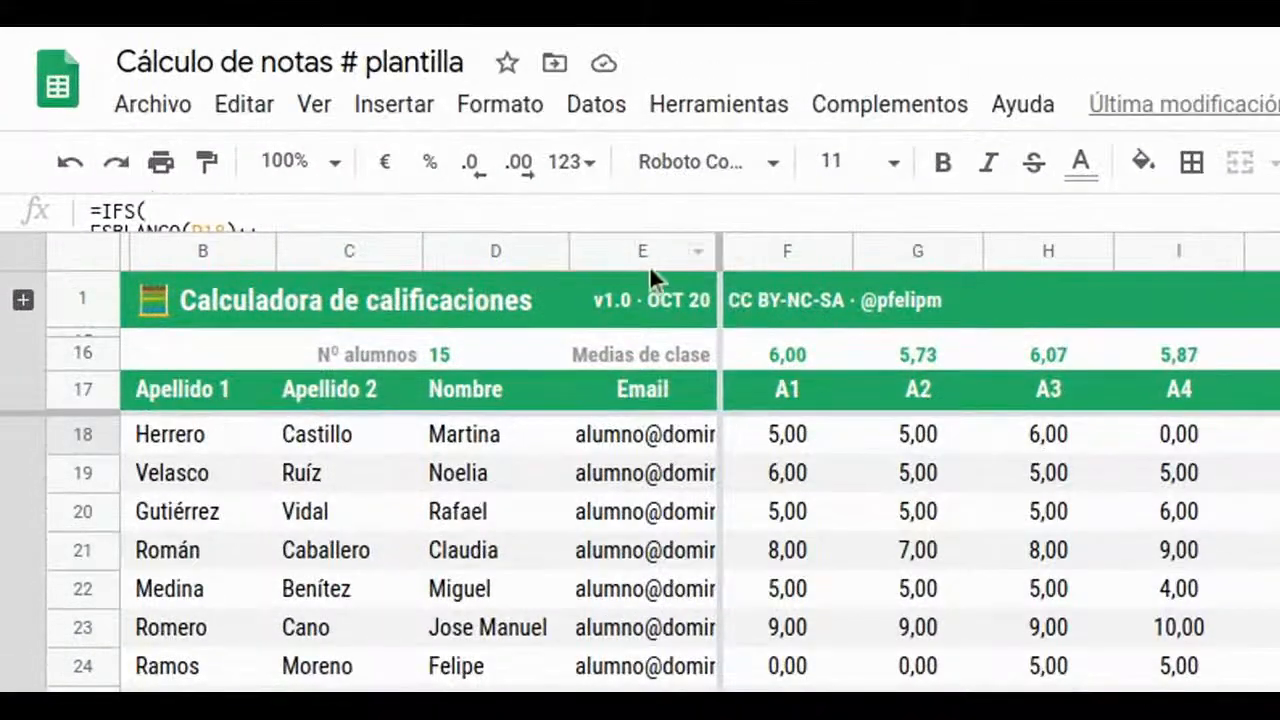
{"action": "left_click_drag", "start_coordinate": [30, 233], "coordinate": [37, 348]}
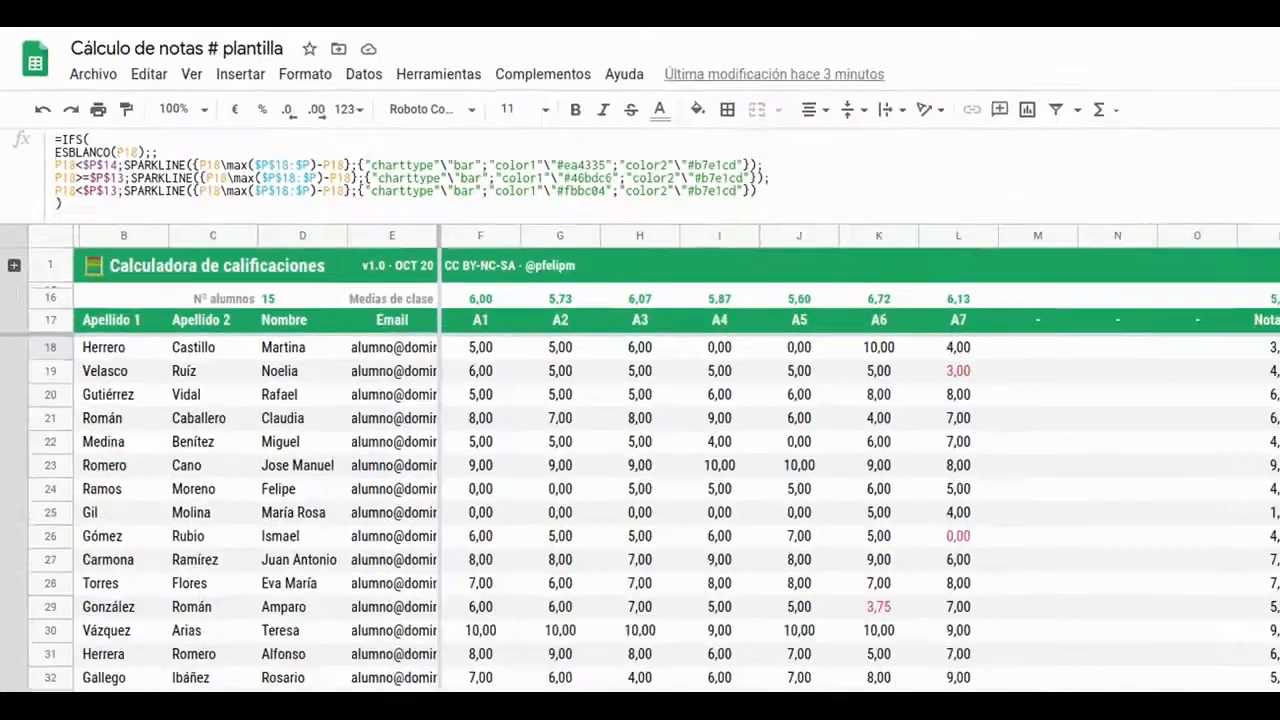
- Compare the Calificación, Nota final and G1 to Sin agrupar columns, and shrink the formula display back to one line
{"action": "left_click", "coordinate": [1000, 244]}
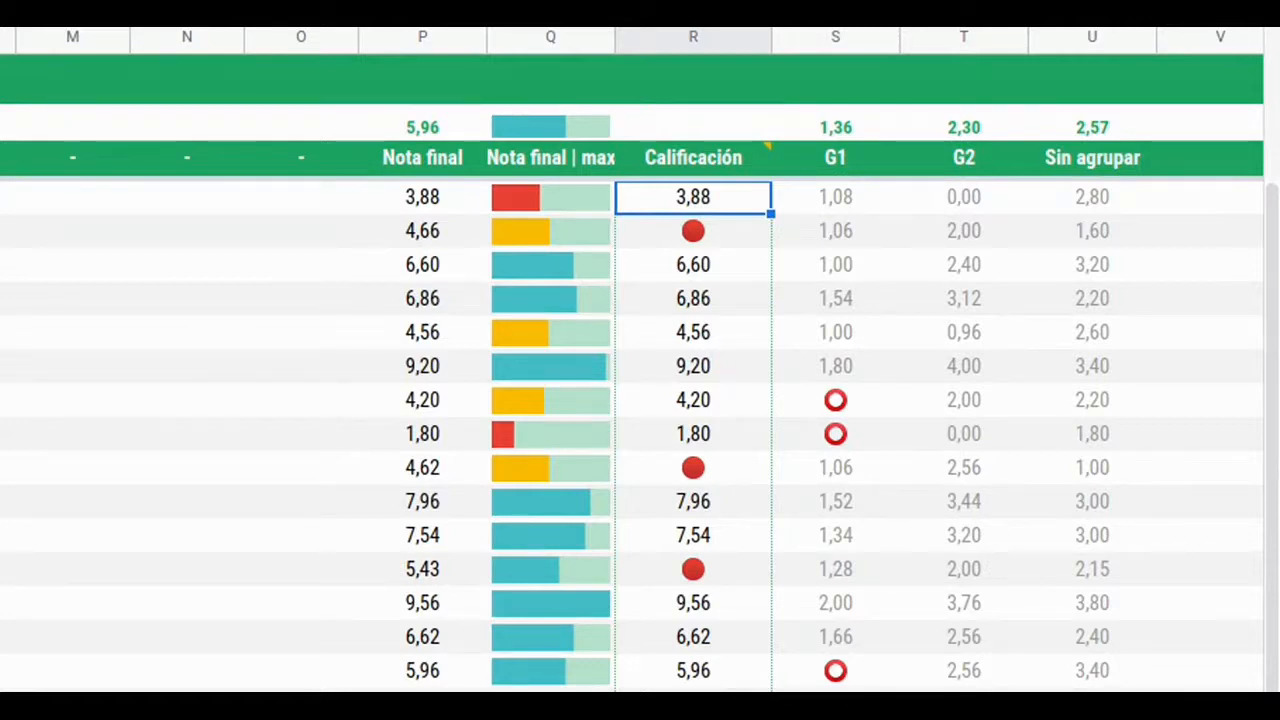
{"action": "left_click_drag", "start_coordinate": [446, 192], "coordinate": [440, 677]}
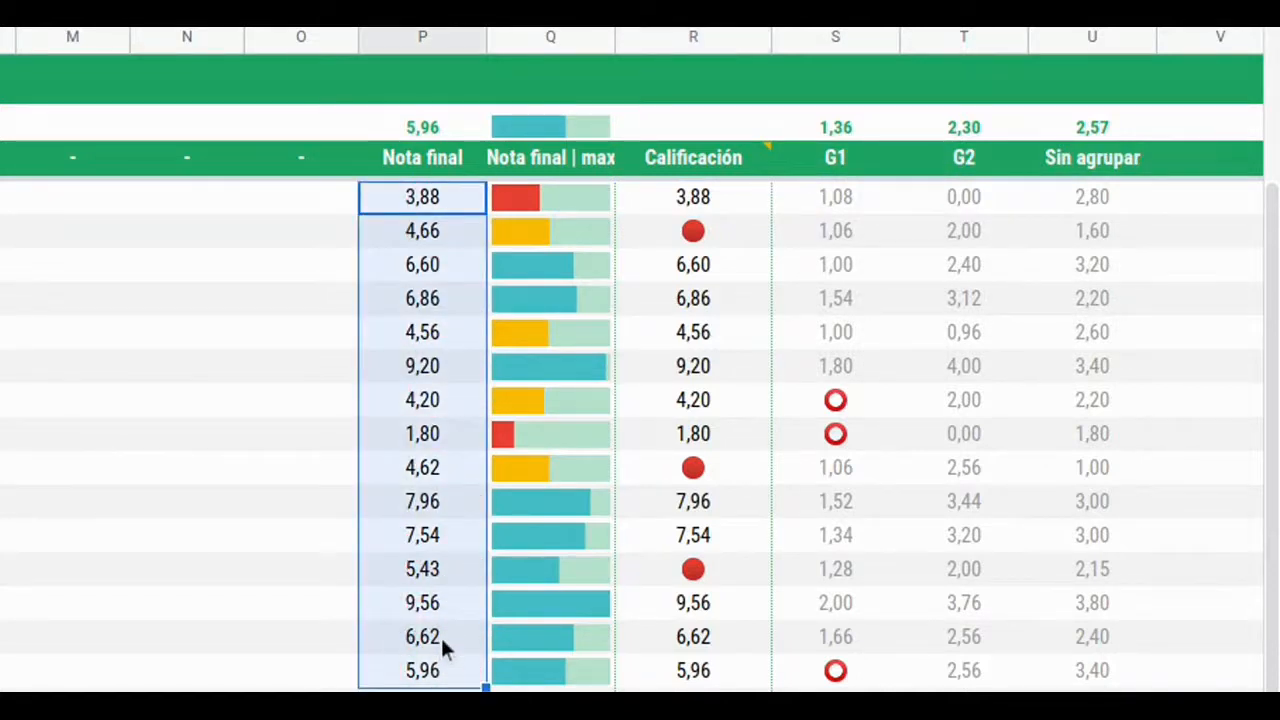
{"action": "left_click_drag", "start_coordinate": [835, 200], "coordinate": [1078, 672]}
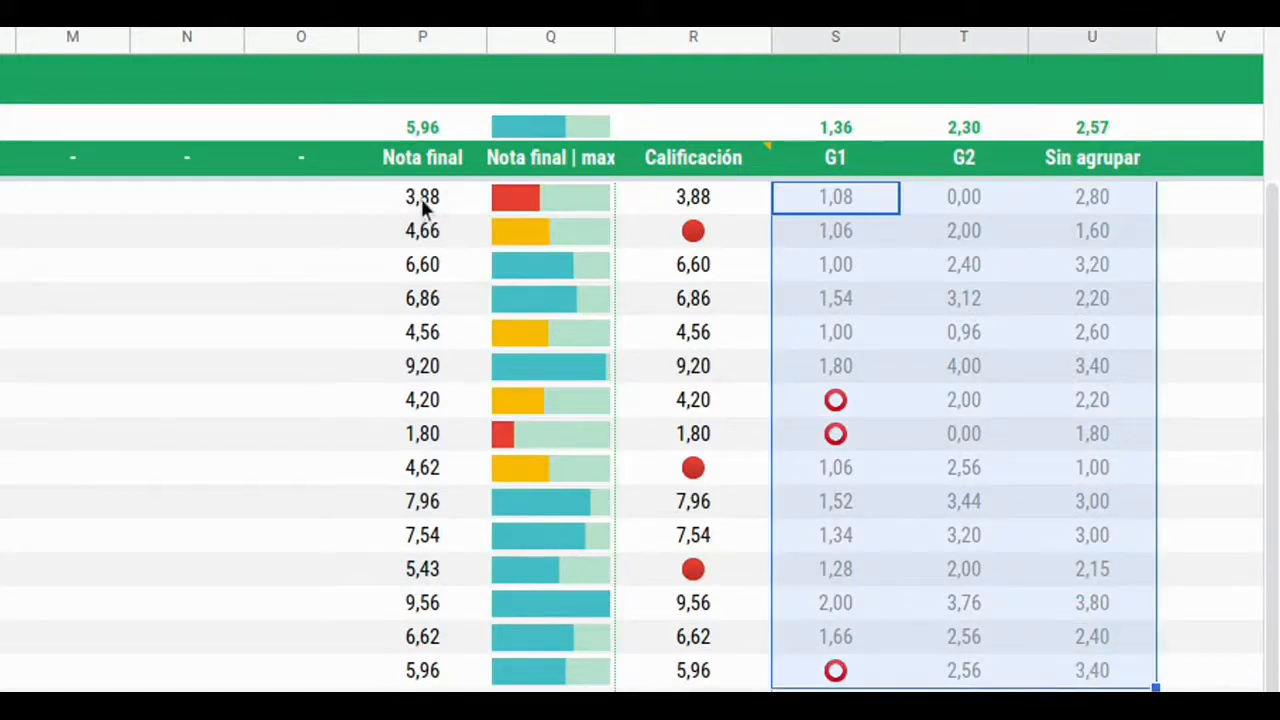
{"action": "left_click_drag", "start_coordinate": [421, 197], "coordinate": [432, 672]}
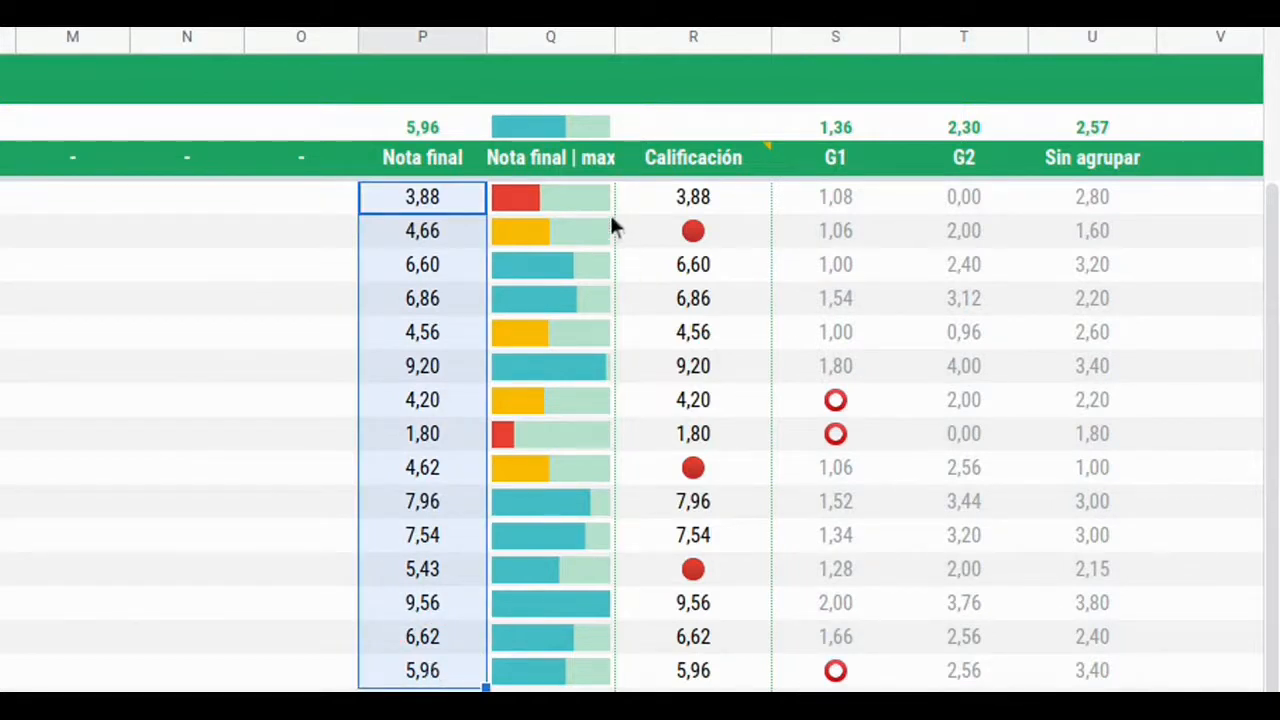
{"action": "left_click", "coordinate": [556, 199]}
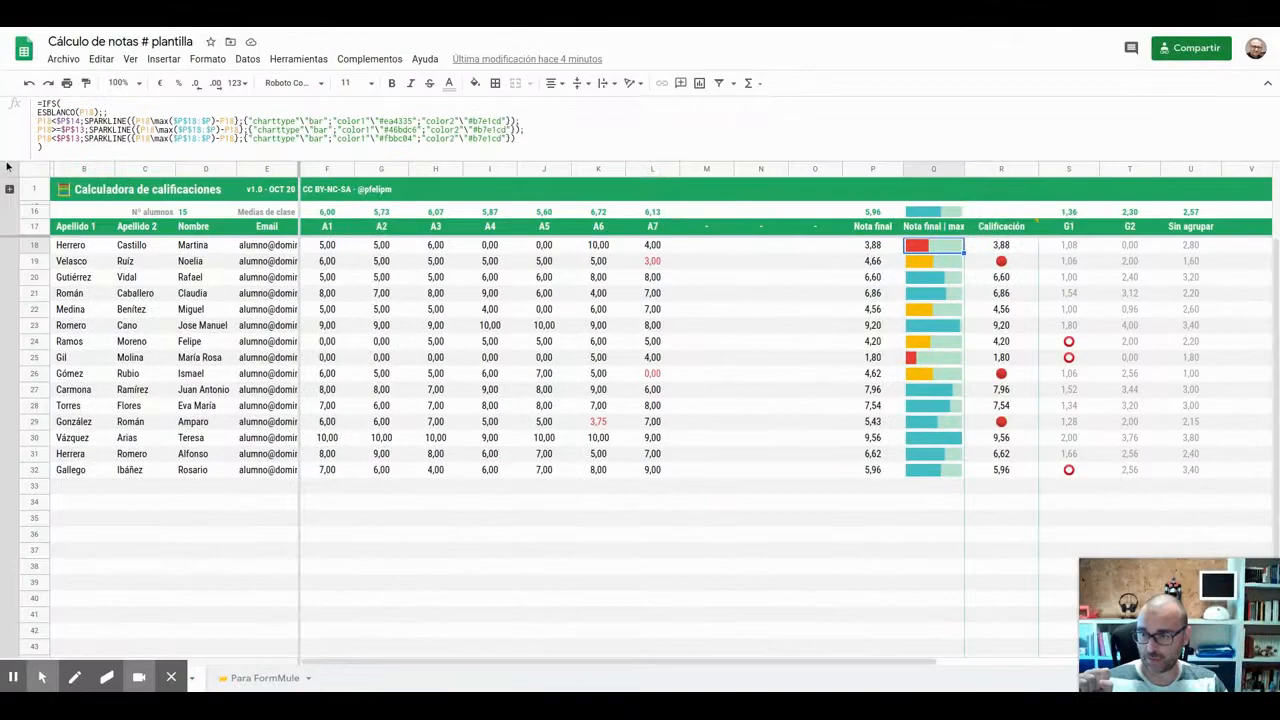
{"action": "left_click_drag", "start_coordinate": [9, 160], "coordinate": [9, 110]}
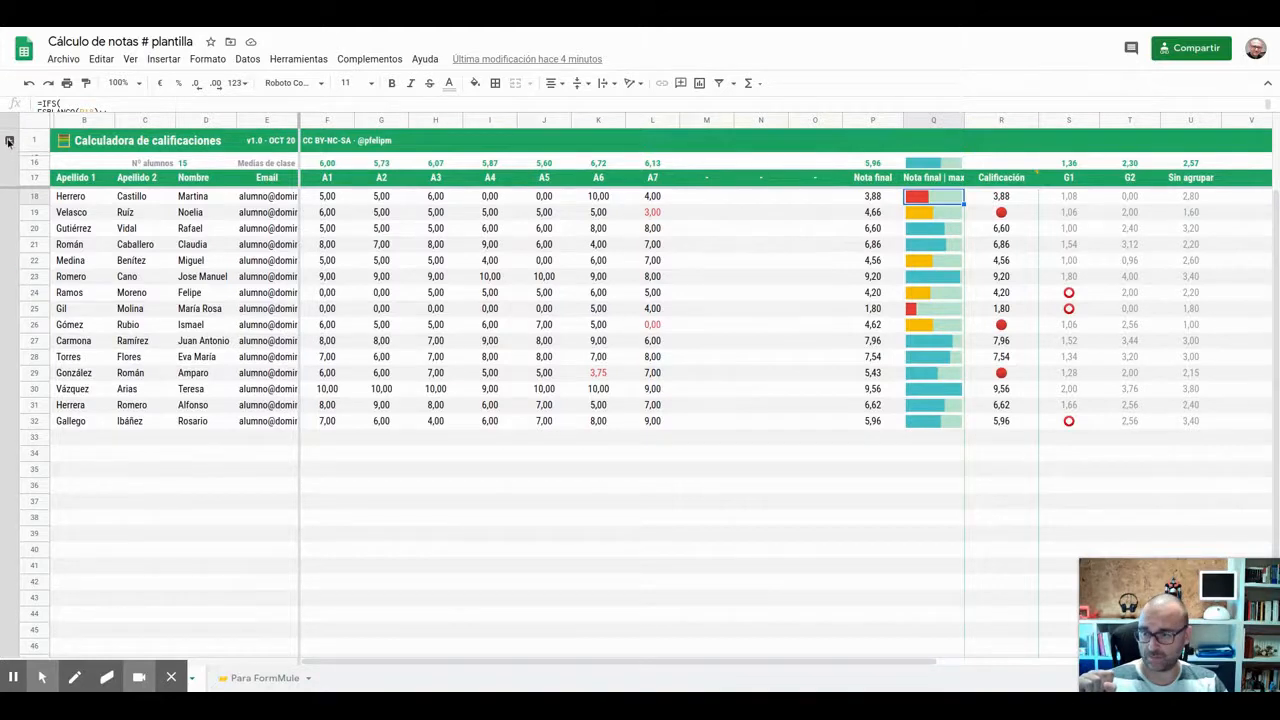
- Expand the collapsed configuration rows above the student table and review the group and activity settings tables
{"action": "left_click", "coordinate": [9, 141]}
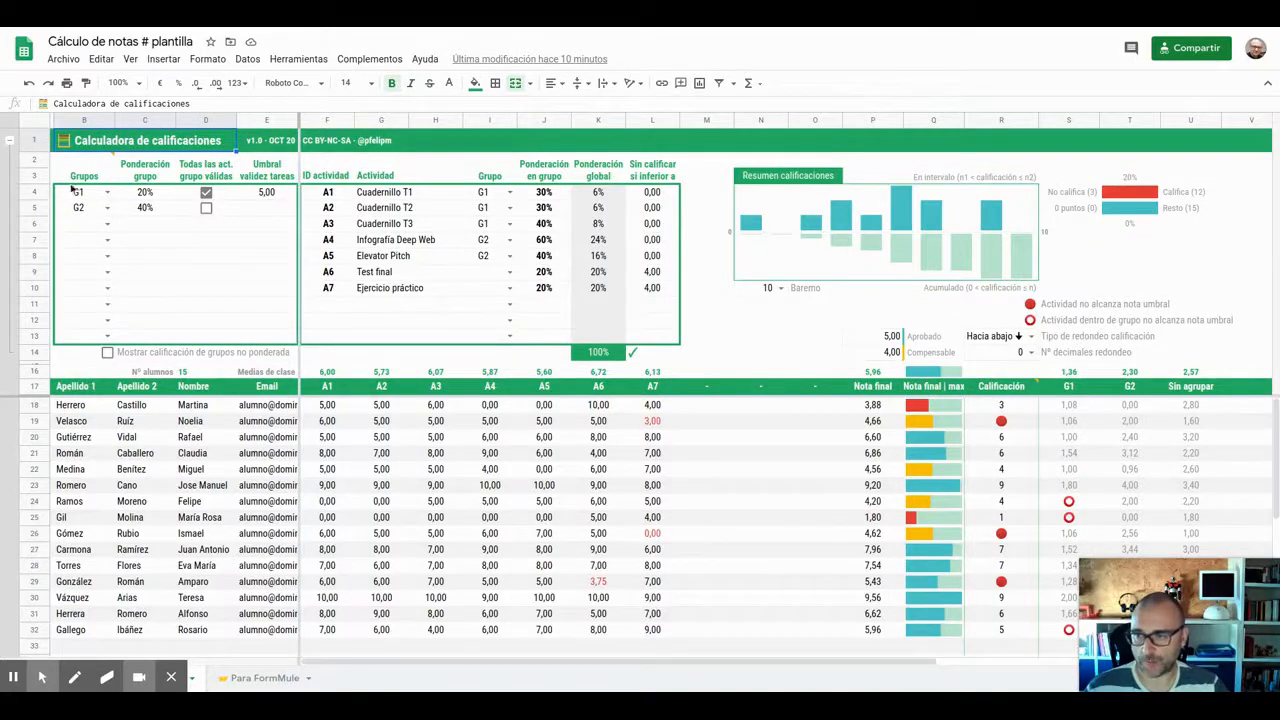
{"action": "left_click_drag", "start_coordinate": [84, 176], "coordinate": [650, 350]}
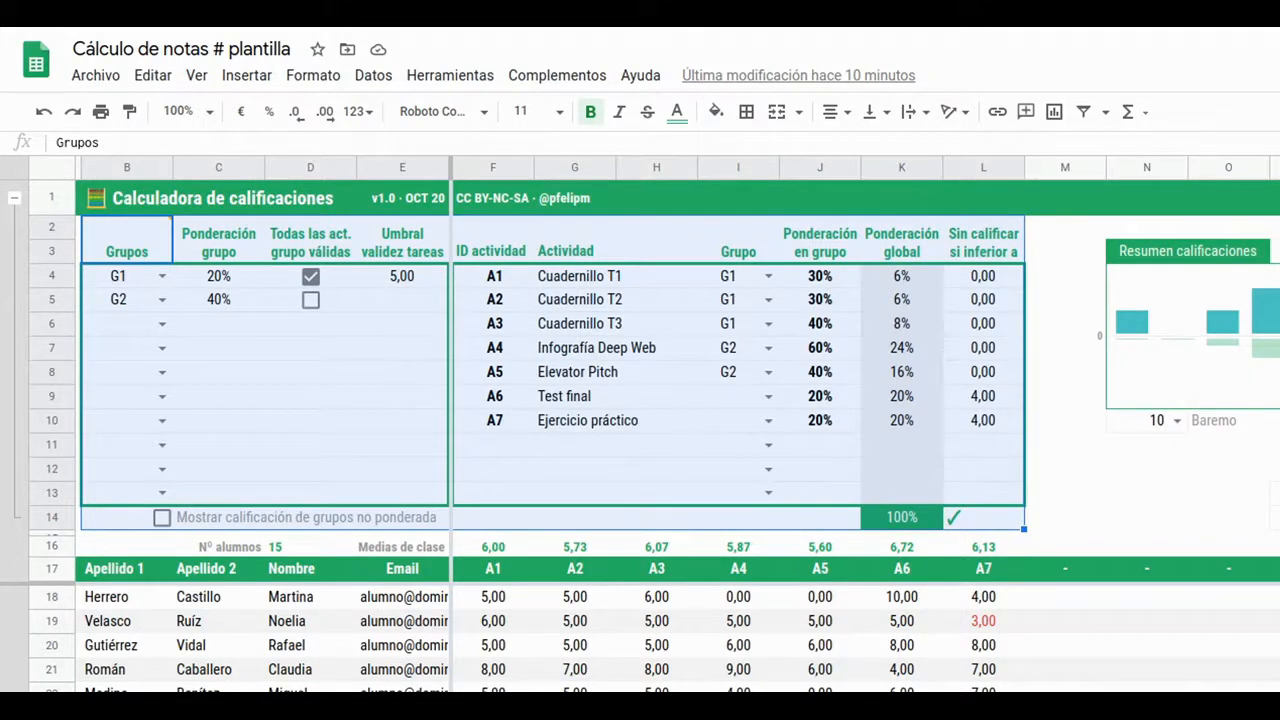
{"action": "left_click", "coordinate": [206, 287]}
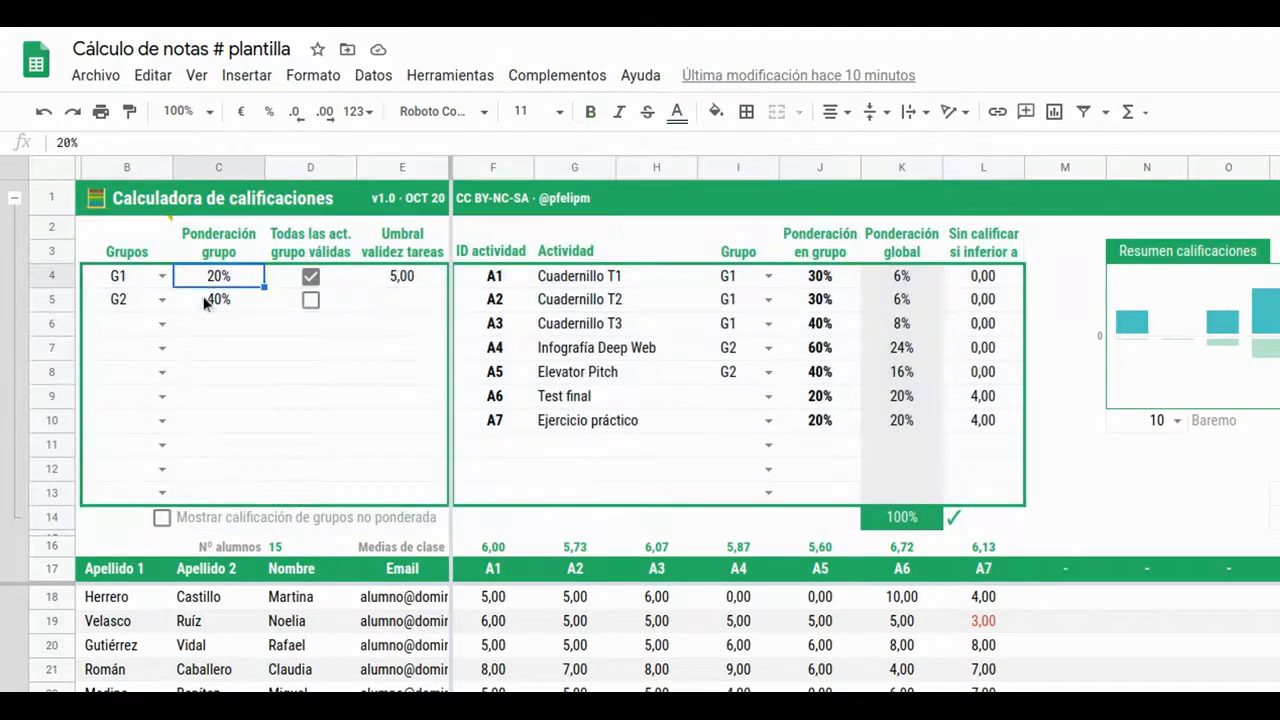
{"action": "left_click_drag", "start_coordinate": [118, 249], "coordinate": [434, 500]}
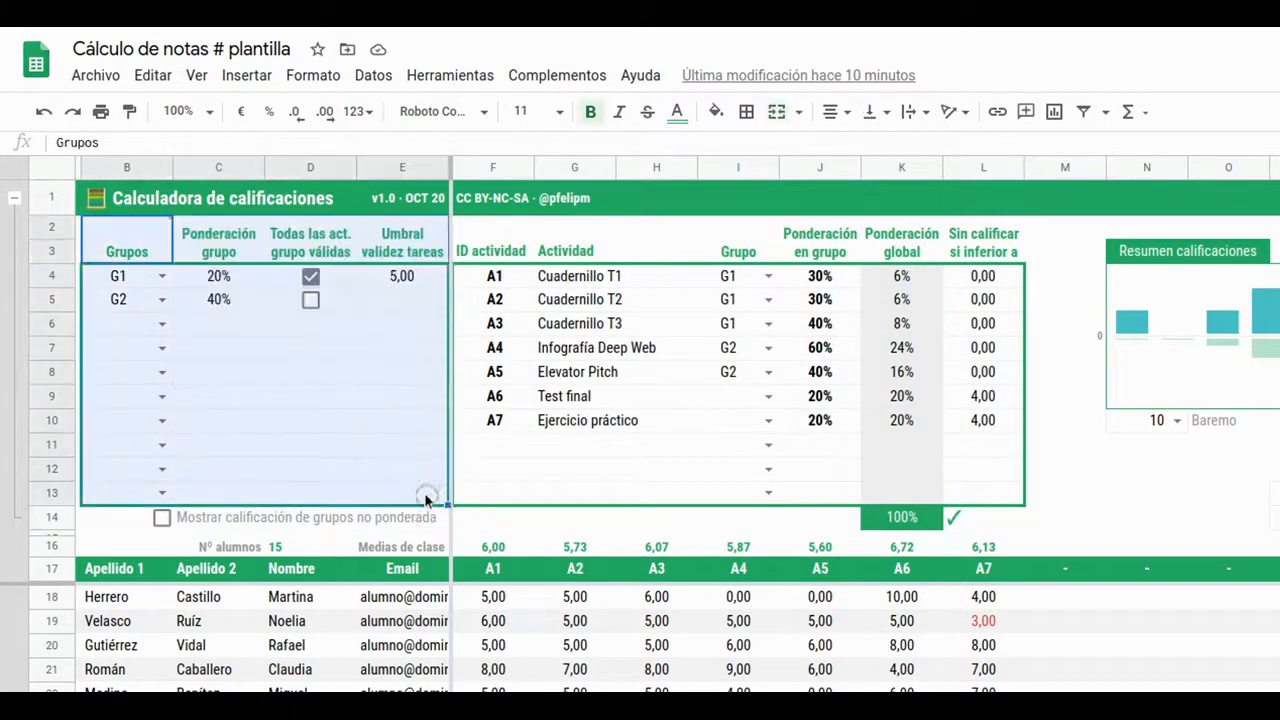
{"action": "left_click_drag", "start_coordinate": [478, 238], "coordinate": [989, 498]}
- Examine the activity IDs in F4:F13 and the formula that transposes them into the grade table headers F17:O17
{"action": "left_click", "coordinate": [492, 274]}
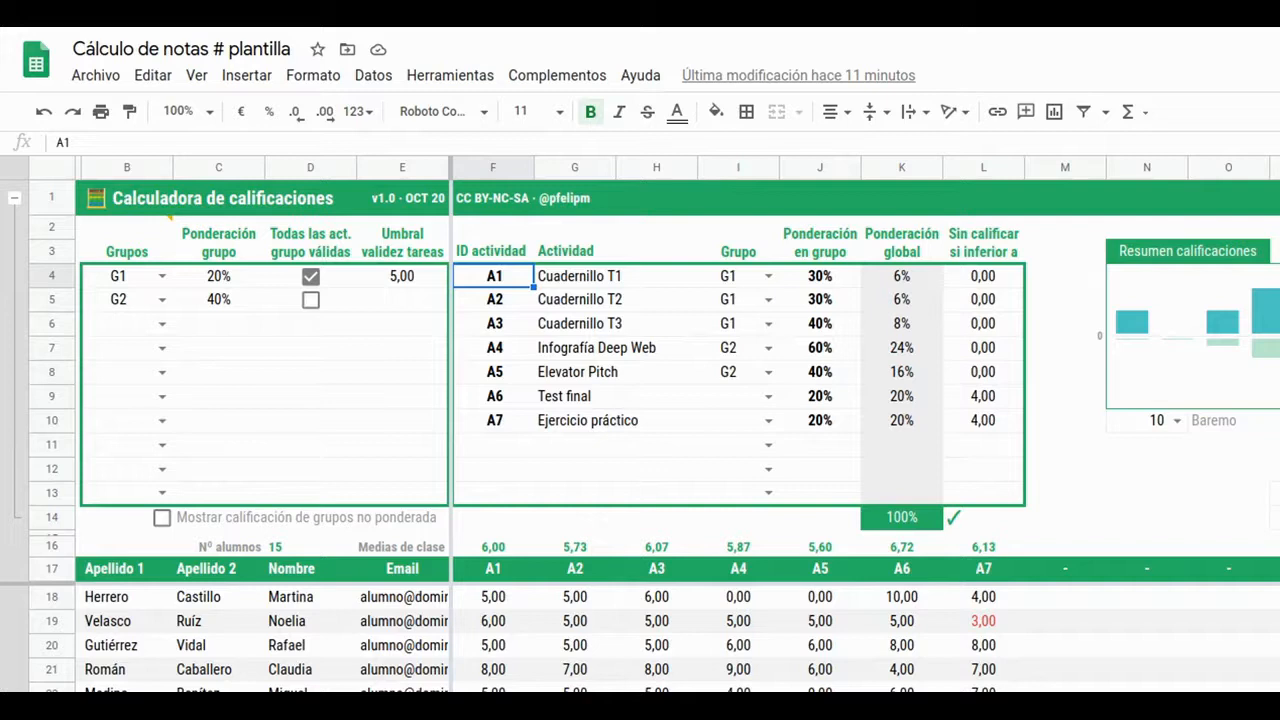
{"action": "left_click_drag", "start_coordinate": [506, 281], "coordinate": [497, 489]}
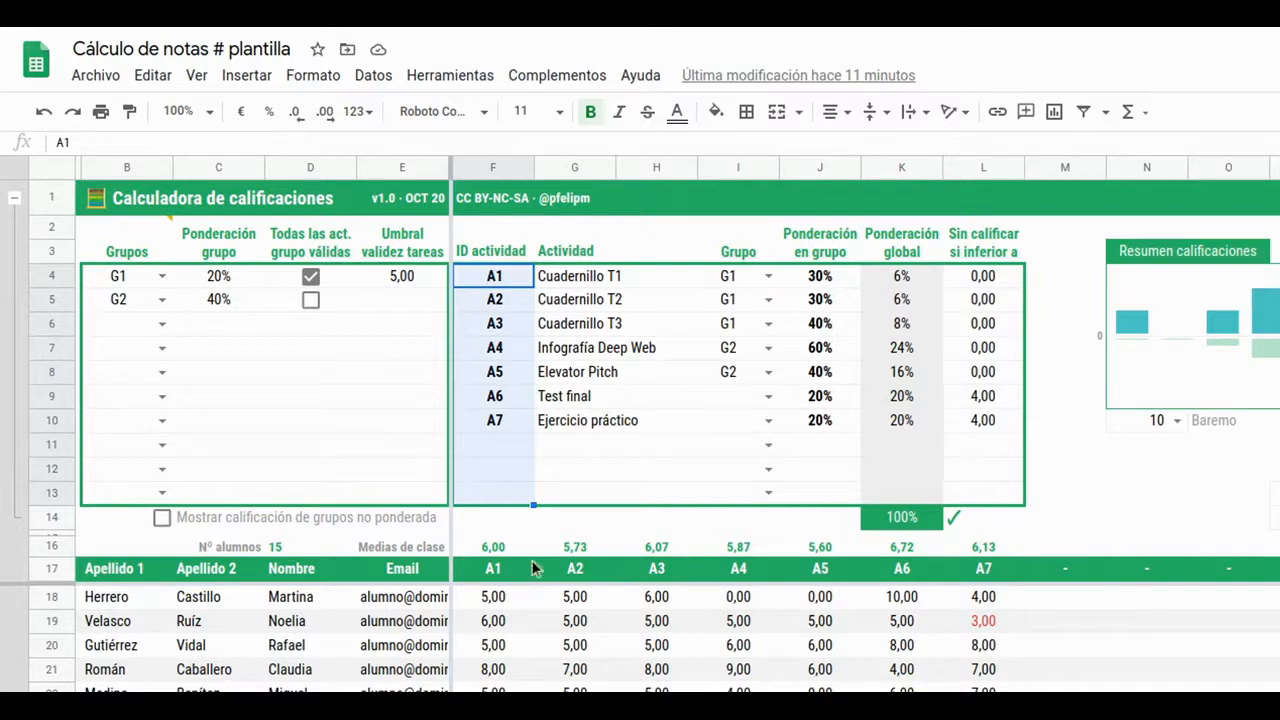
{"action": "left_click", "coordinate": [494, 569]}
{"action": "left_click_drag", "start_coordinate": [930, 568], "coordinate": [1268, 578]}
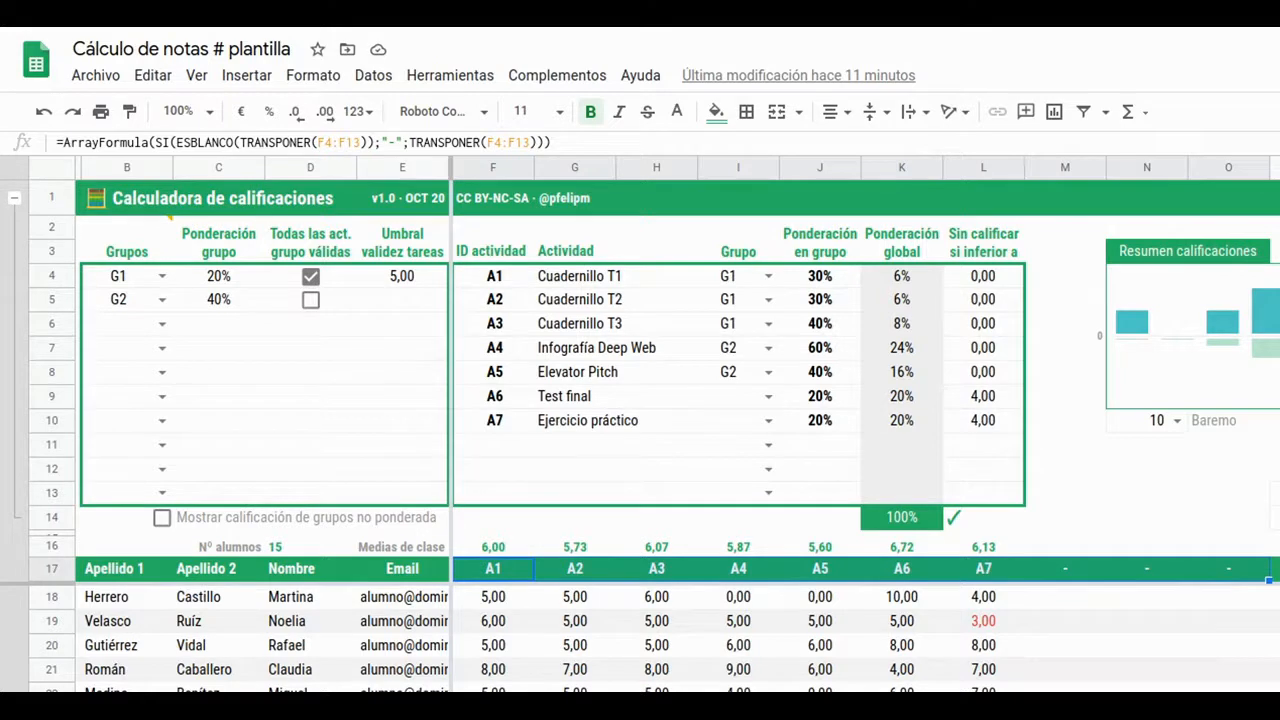
- Review the activity names and their Grupo assignments, including the selectable groups for Cuadernillo T3 and the ungrouped activities A6 and A7
{"action": "left_click", "coordinate": [573, 279]}
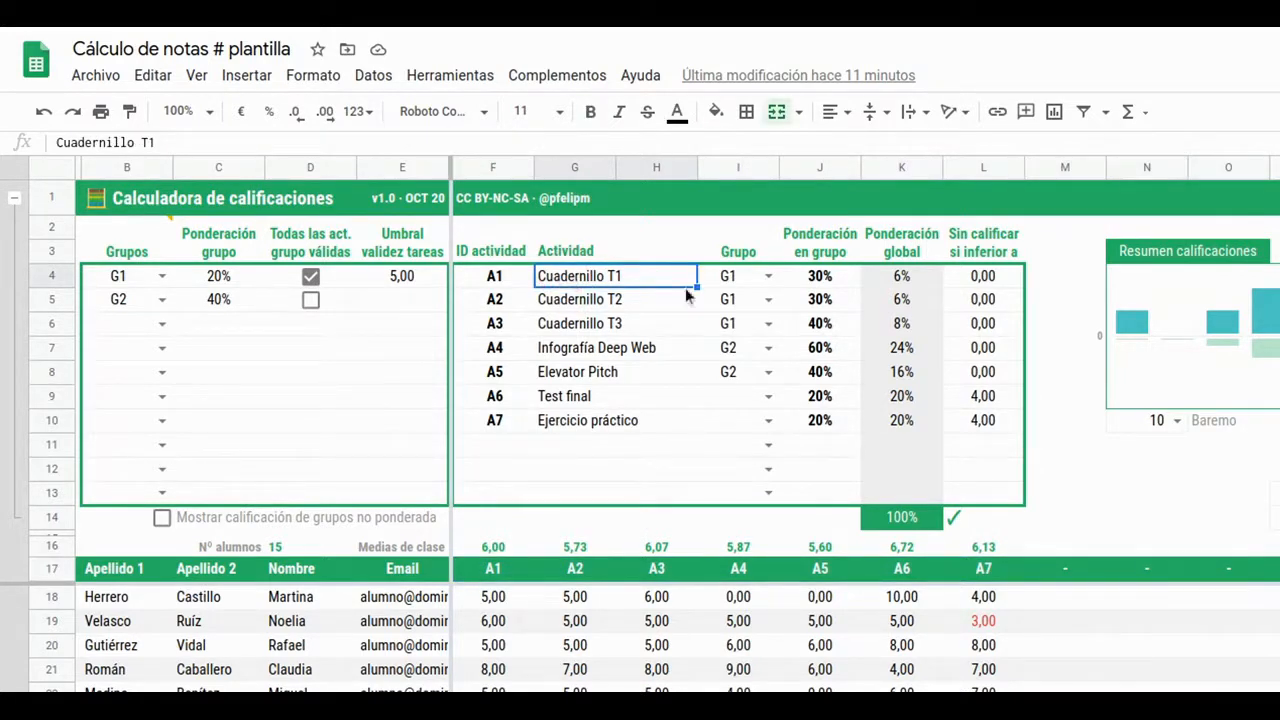
{"action": "left_click_drag", "start_coordinate": [727, 250], "coordinate": [739, 492]}
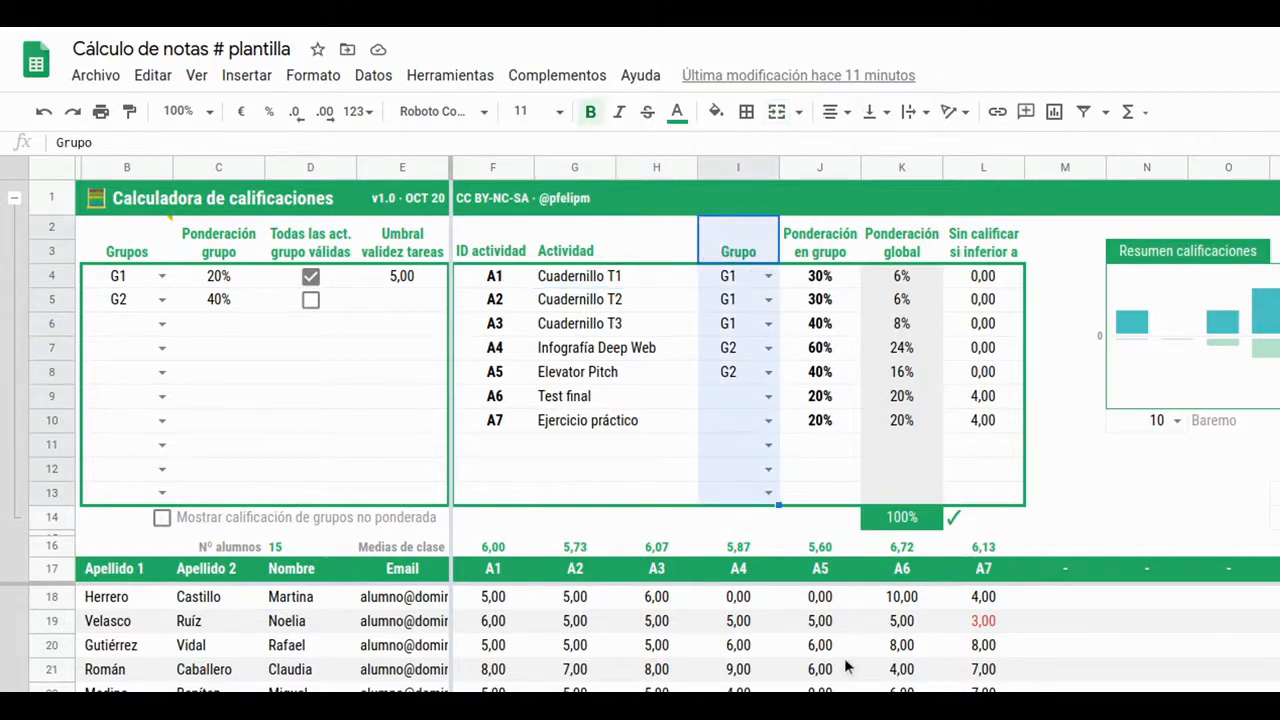
{"action": "left_click", "coordinate": [740, 396]}
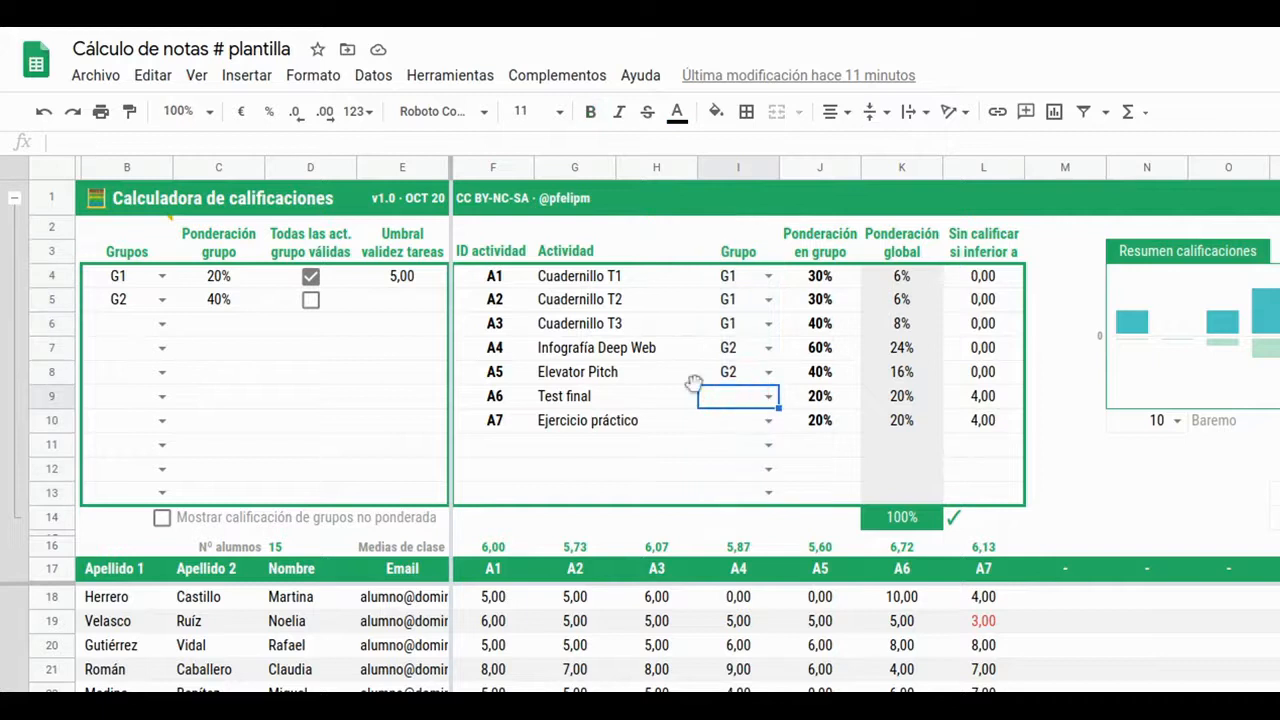
{"action": "left_click_drag", "start_coordinate": [494, 276], "coordinate": [757, 322]}
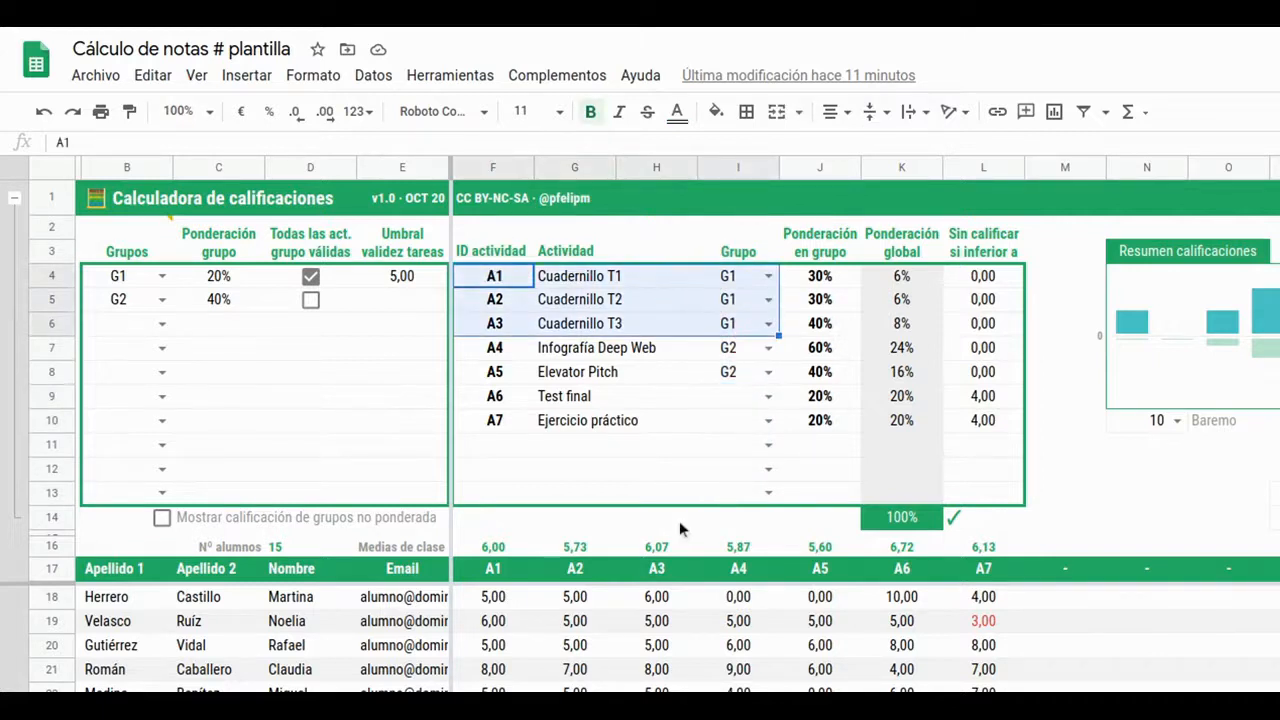
{"action": "left_click", "coordinate": [768, 322]}
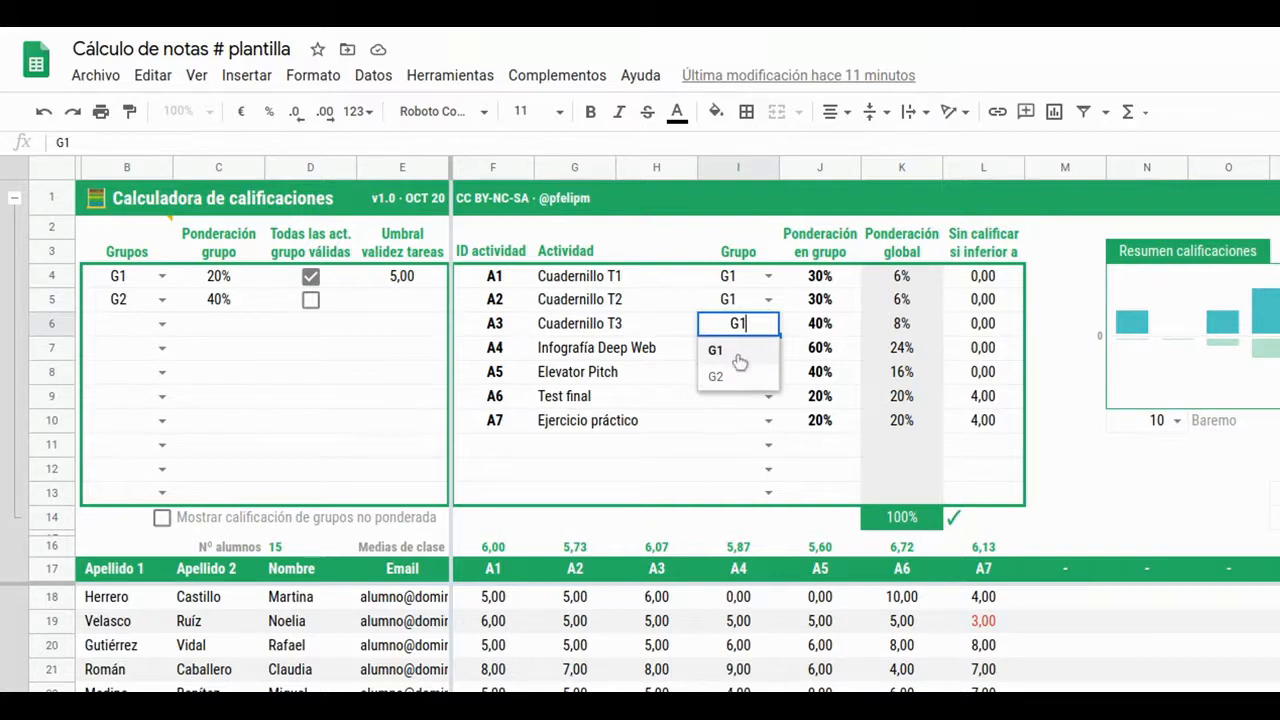
{"action": "left_click_drag", "start_coordinate": [110, 277], "coordinate": [131, 495]}
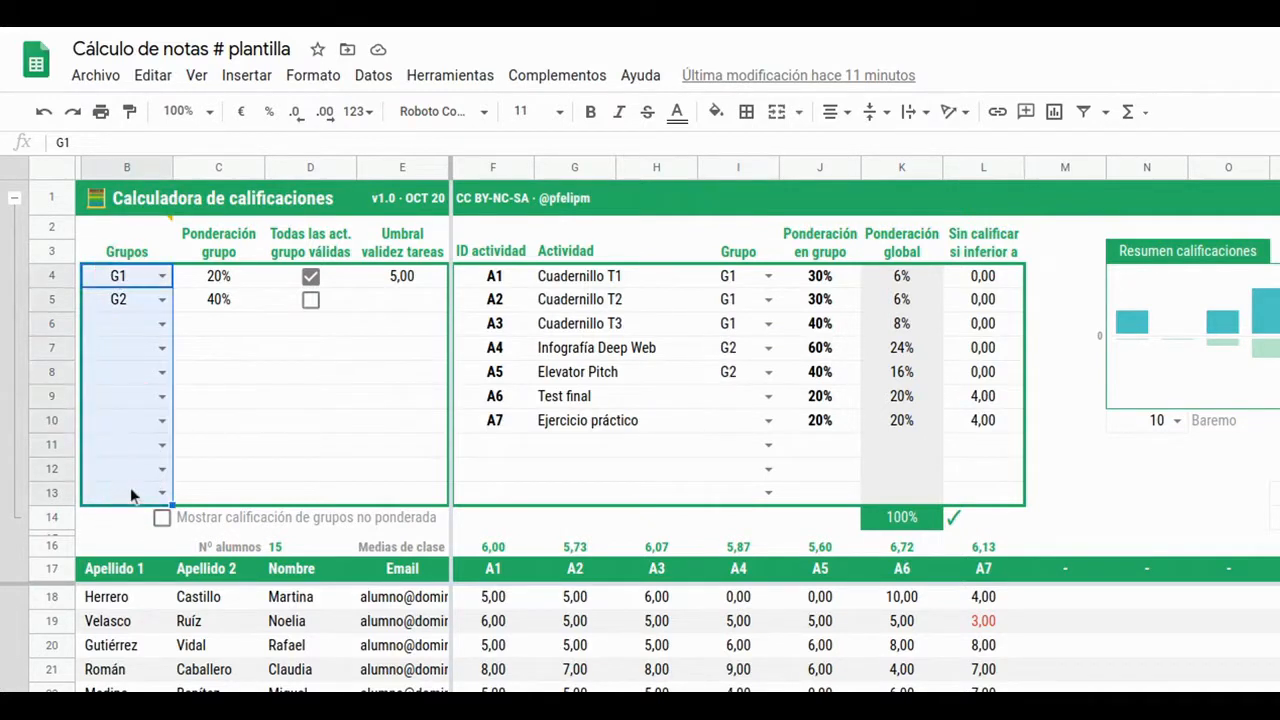
{"action": "left_click", "coordinate": [522, 352]}
{"action": "left_click_drag", "start_coordinate": [549, 357], "coordinate": [737, 428]}
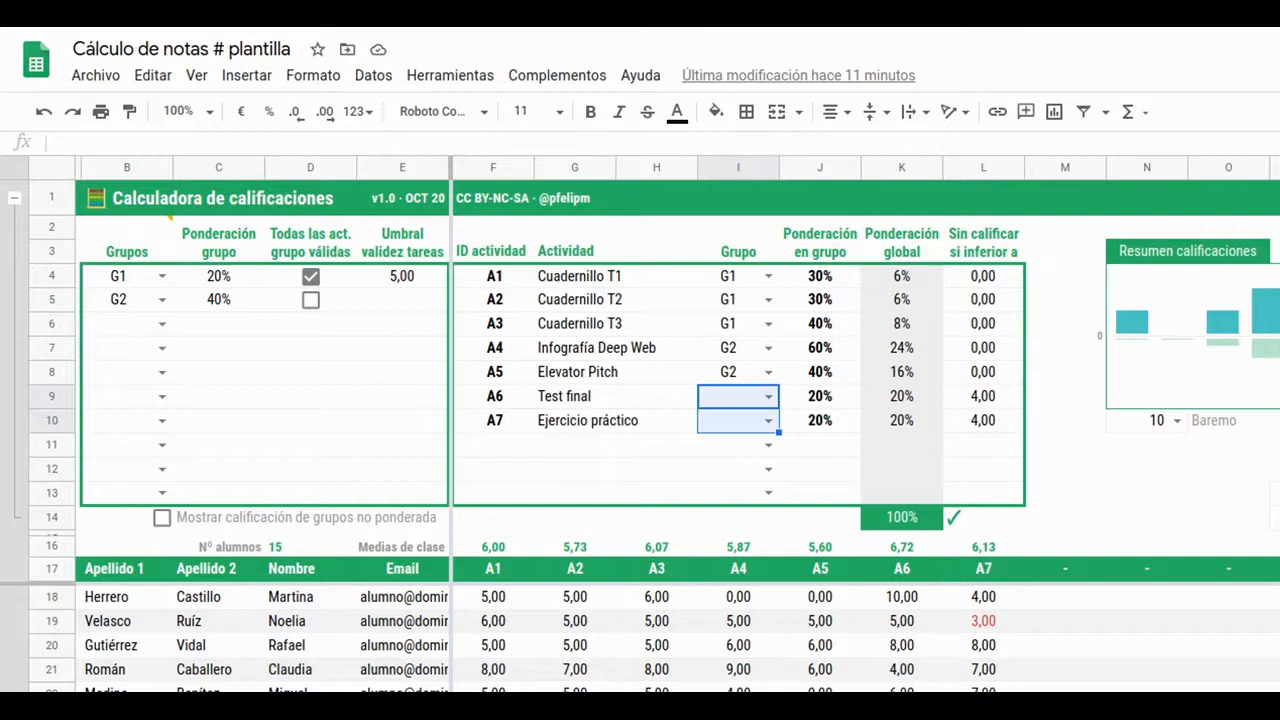
- Examine the Ponderación en grupo weights of activities A1 to A7, comparing grouped activities with the ungrouped A6 and A7
{"action": "left_click_drag", "start_coordinate": [820, 277], "coordinate": [818, 422]}
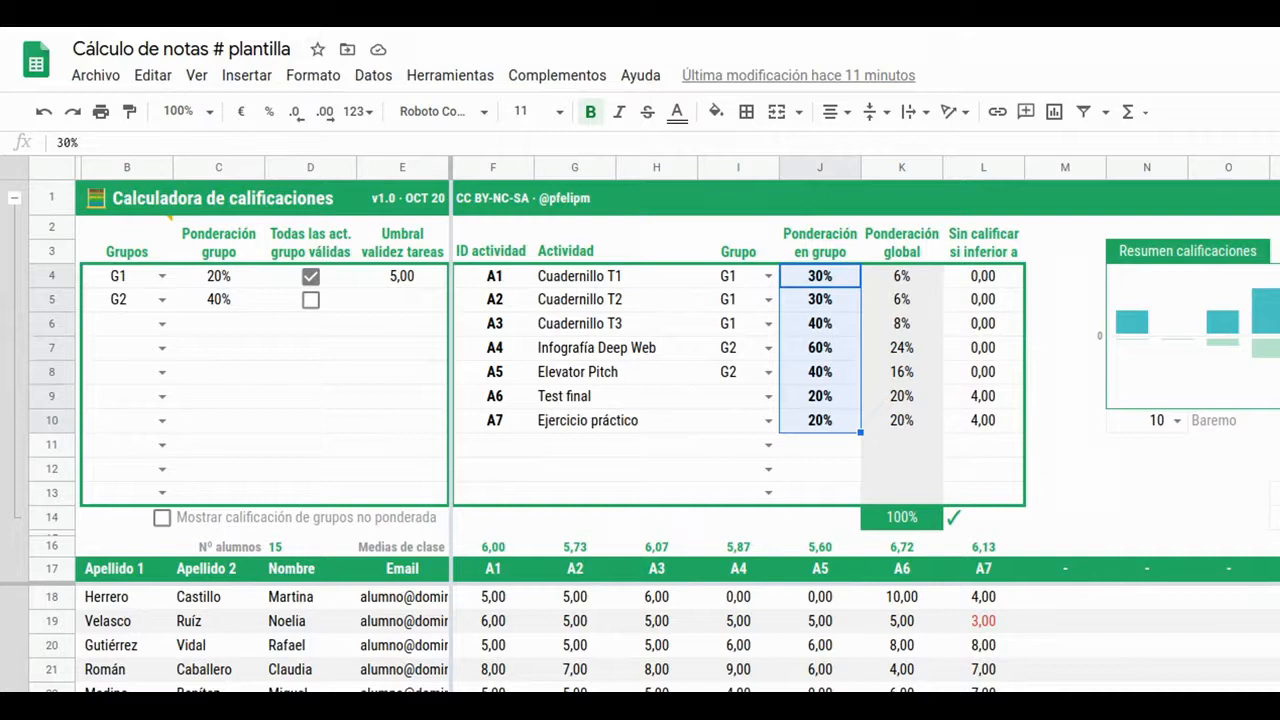
{"action": "left_click", "coordinate": [726, 281]}
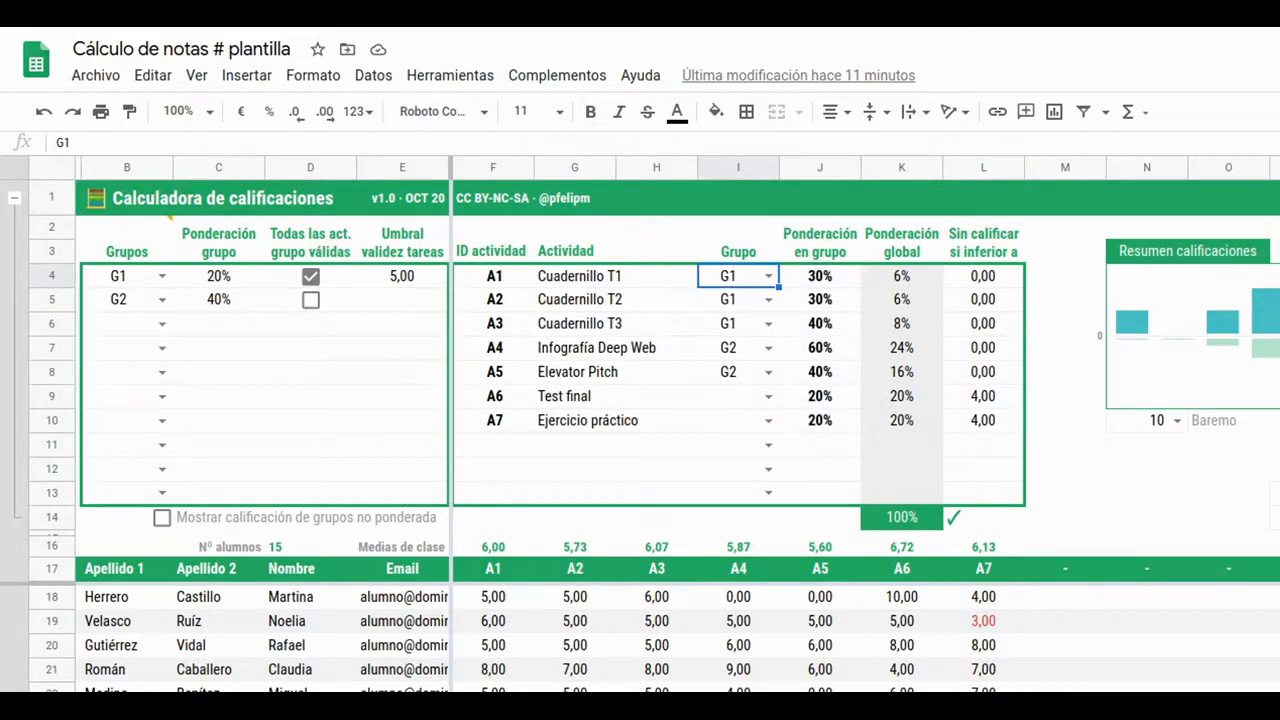
{"action": "left_click", "coordinate": [800, 407]}
{"action": "left_click", "coordinate": [728, 400]}
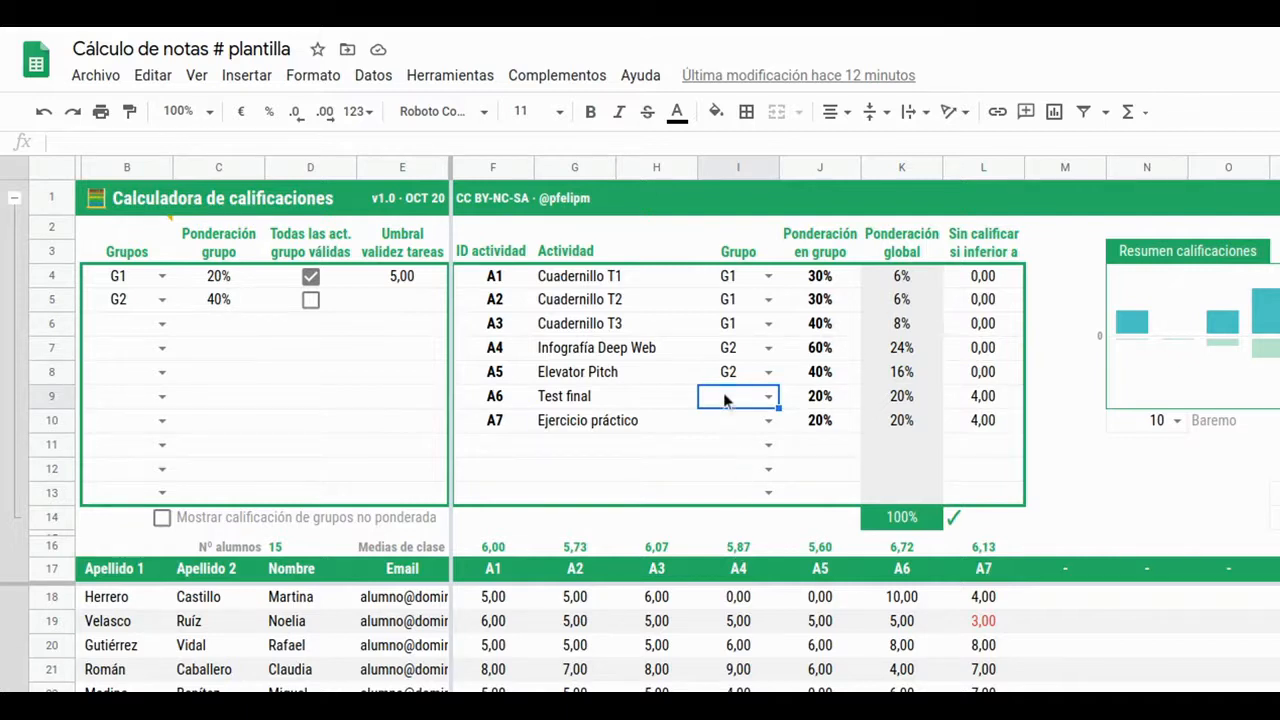
{"action": "left_click_drag", "start_coordinate": [726, 400], "coordinate": [729, 420]}
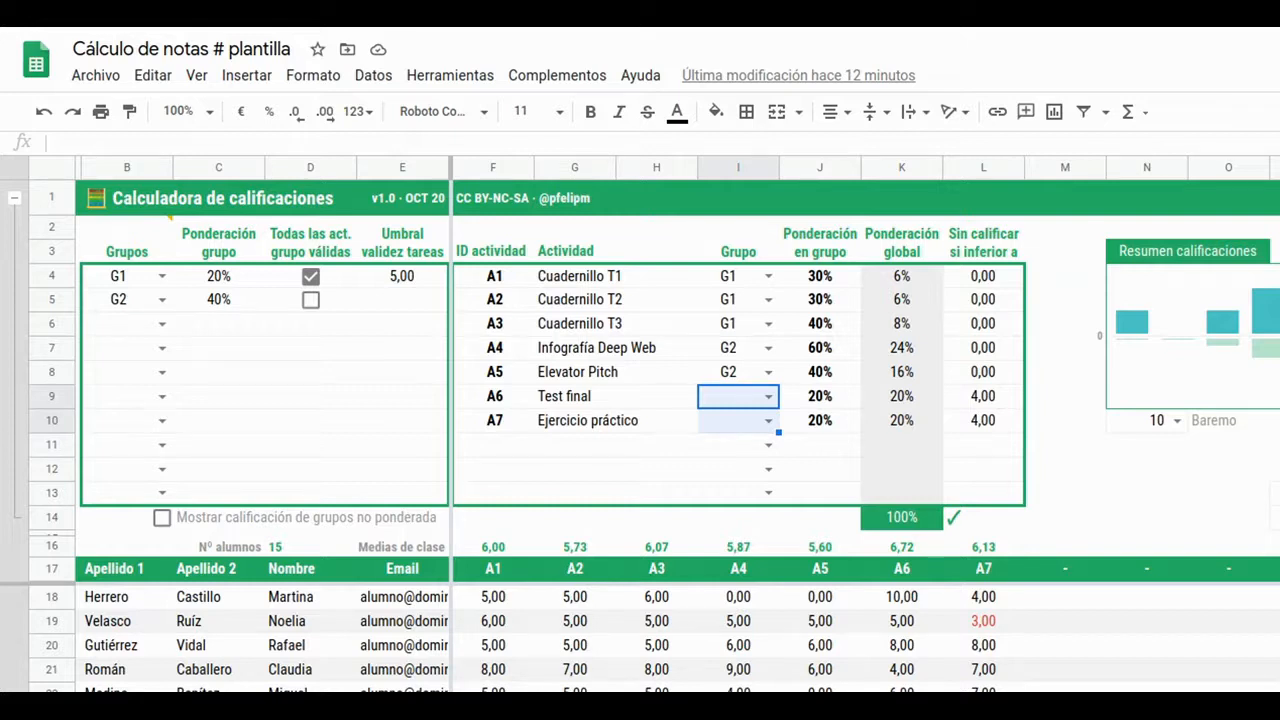
- Check the three G1 activities A1 to A3 and their in-group weights in J4:J6
{"action": "left_click", "coordinate": [497, 276]}
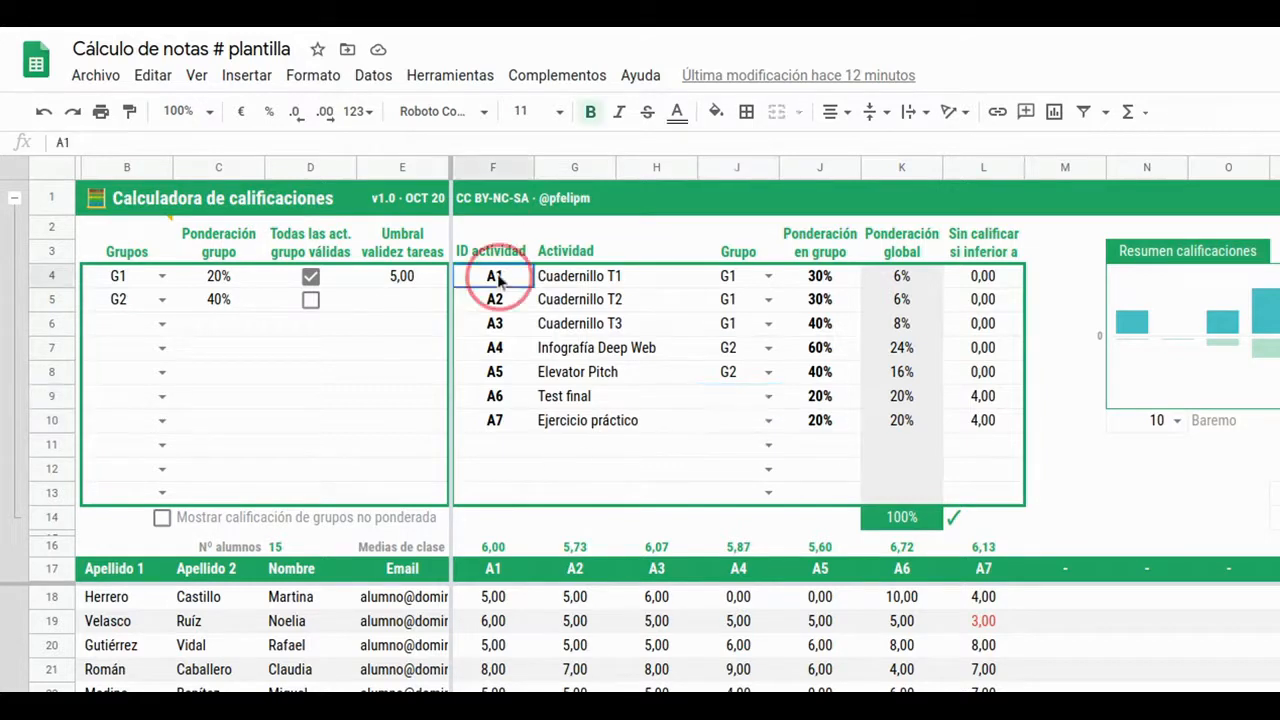
{"action": "left_click_drag", "start_coordinate": [500, 323], "coordinate": [729, 323]}
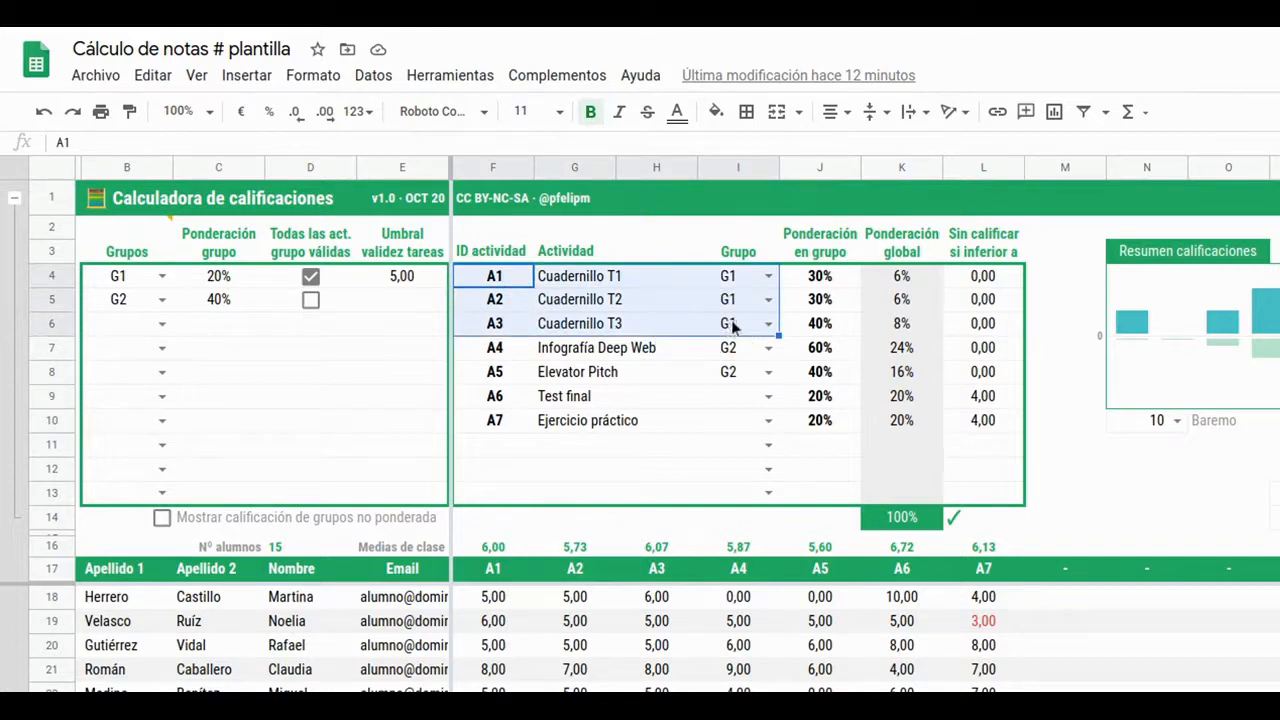
{"action": "left_click_drag", "start_coordinate": [800, 277], "coordinate": [800, 320]}
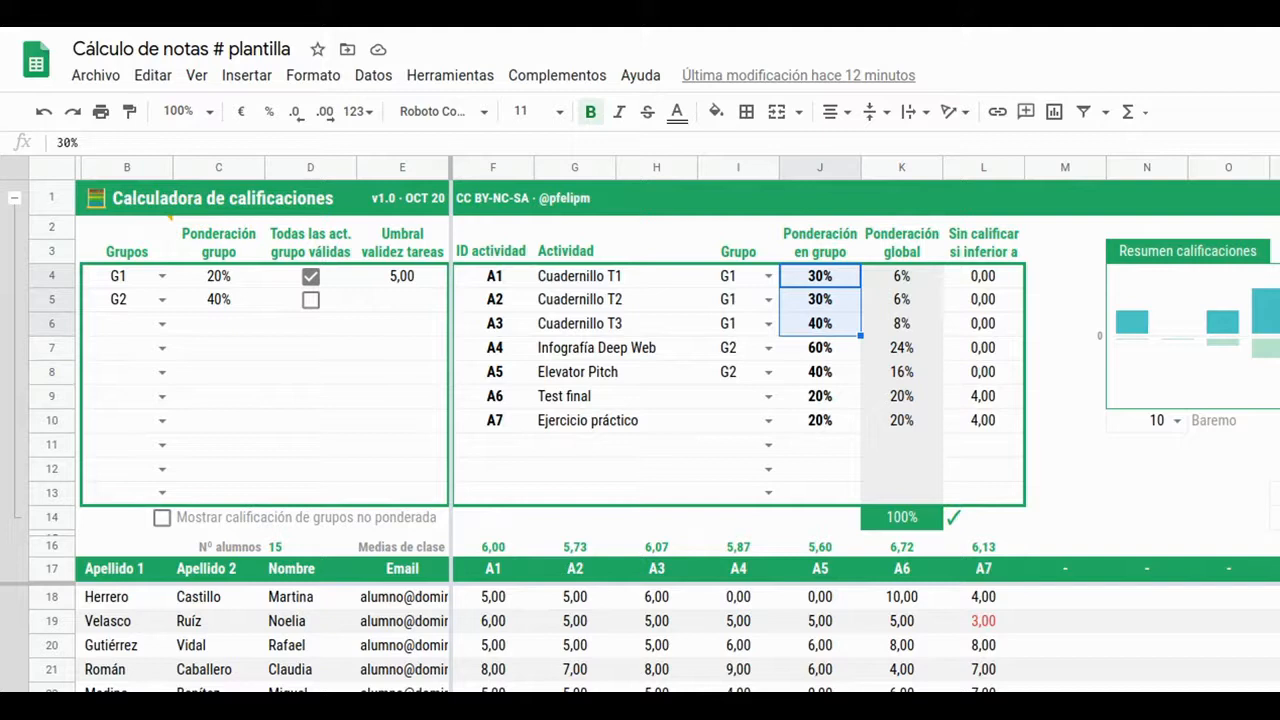
- Check the sum of the in-group weights in J4:J10 and the global weighting total in K14
{"action": "left_click_drag", "start_coordinate": [820, 276], "coordinate": [820, 424]}
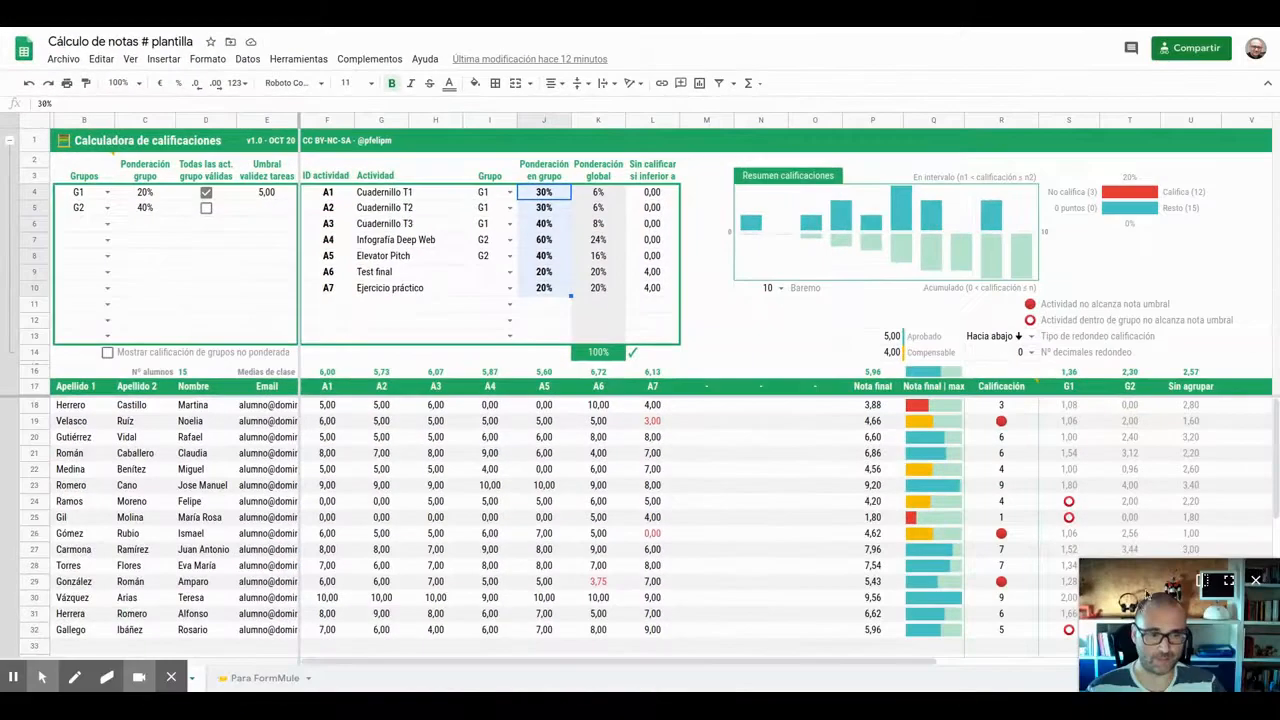
{"action": "left_click_drag", "start_coordinate": [1147, 595], "coordinate": [113, 450]}
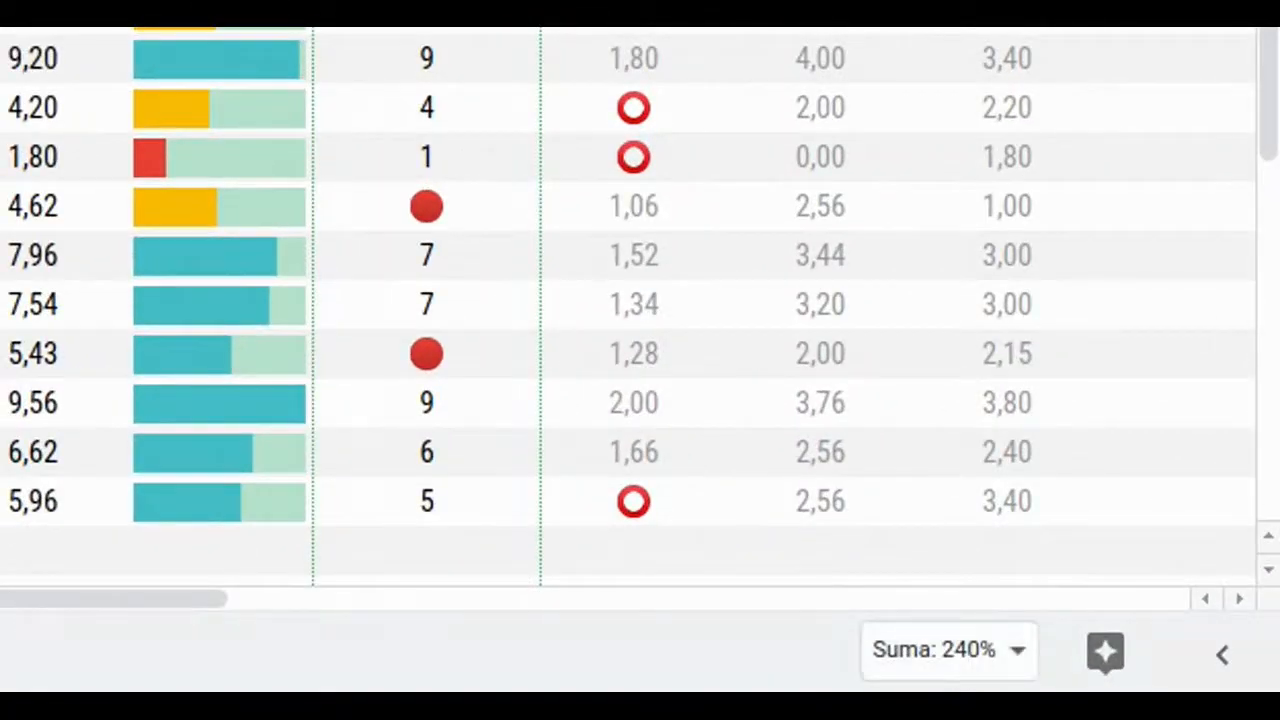
{"action": "left_click", "coordinate": [511, 308]}
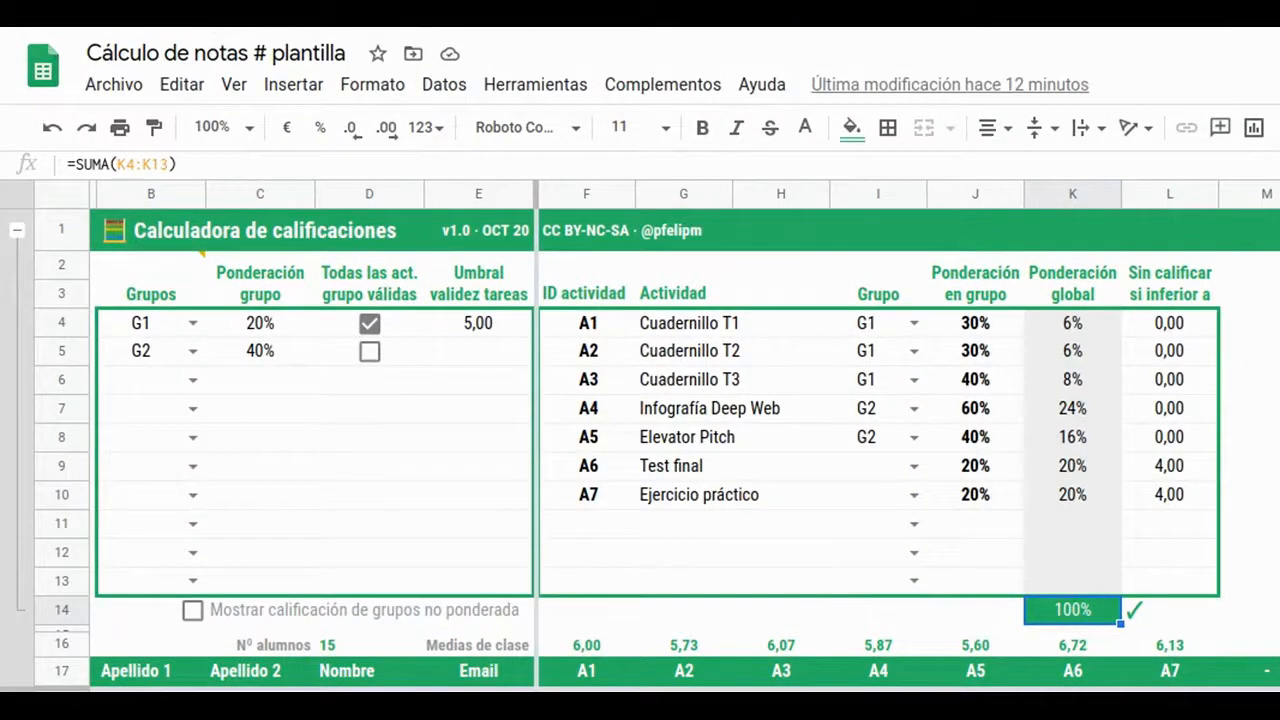
- Compare the in-group weights of the G1 activities in J4:J6 with group G1's own weight in C4
{"action": "left_click_drag", "start_coordinate": [984, 324], "coordinate": [986, 381]}
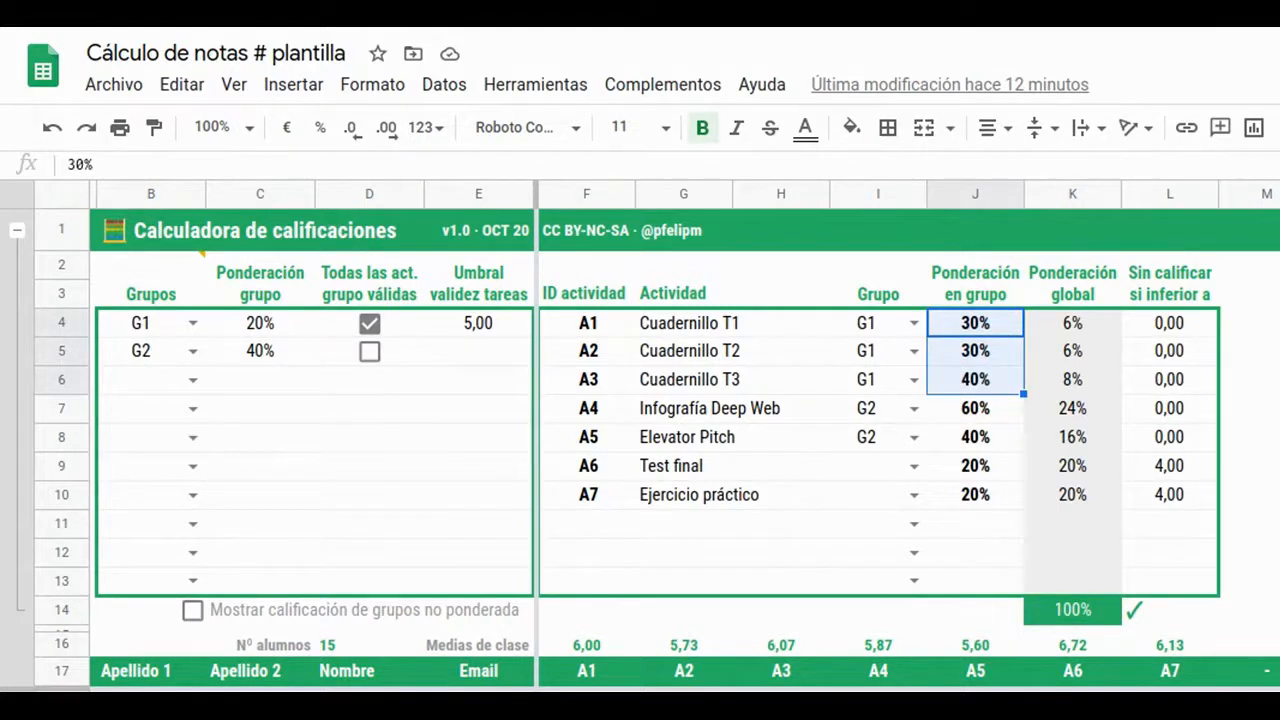
{"action": "left_click", "coordinate": [146, 325]}
{"action": "left_click", "coordinate": [328, 321], "text": "shift"}
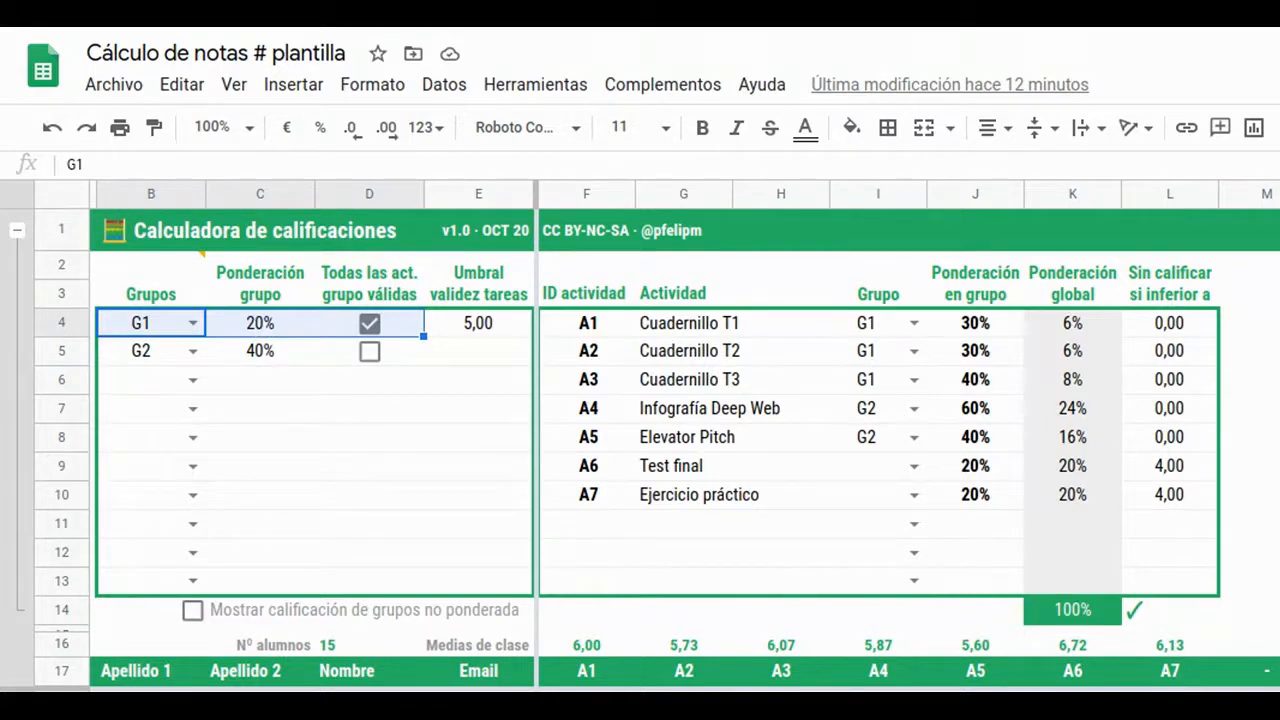
{"action": "left_click", "coordinate": [258, 328]}
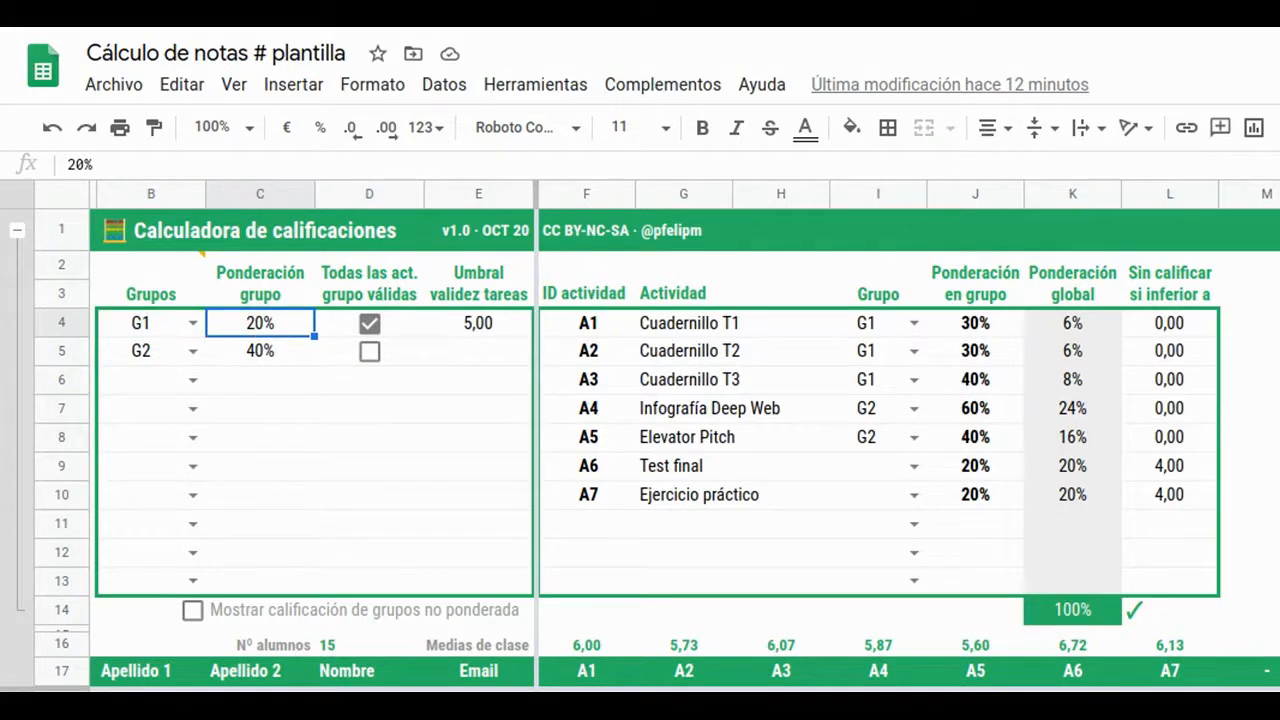
{"action": "left_click_drag", "start_coordinate": [978, 325], "coordinate": [976, 382]}
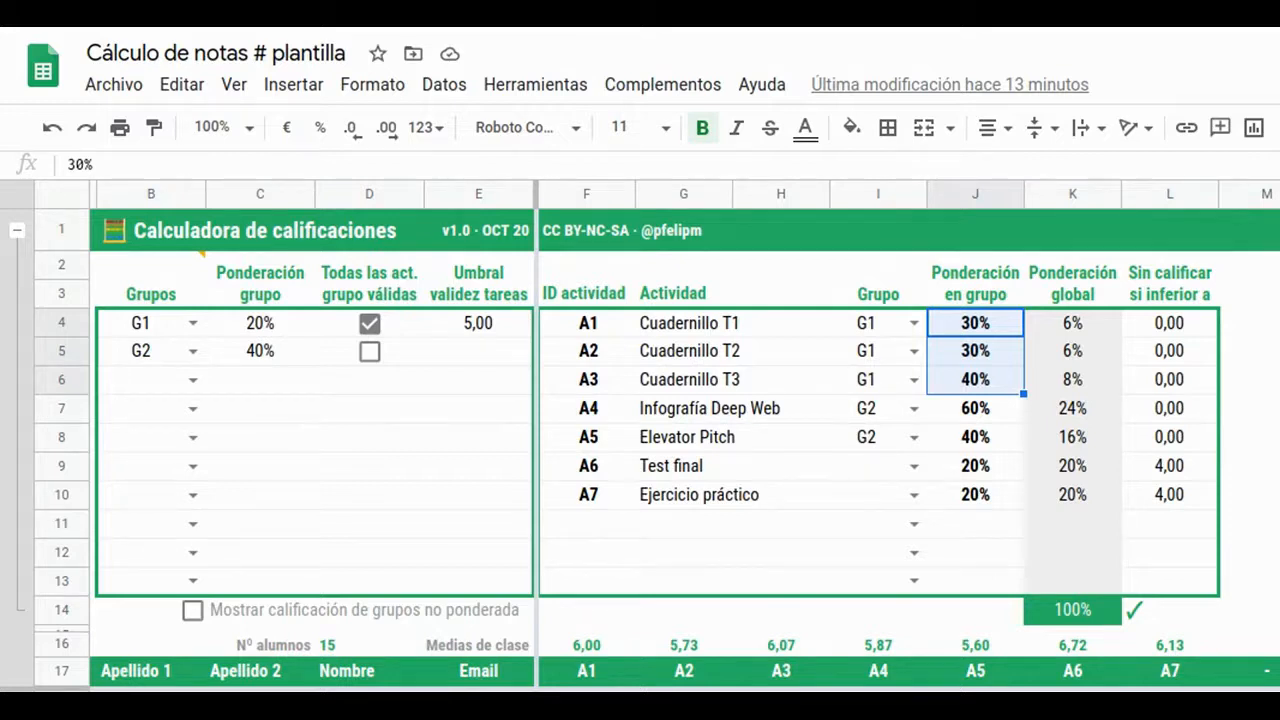
{"action": "left_click", "coordinate": [270, 335]}
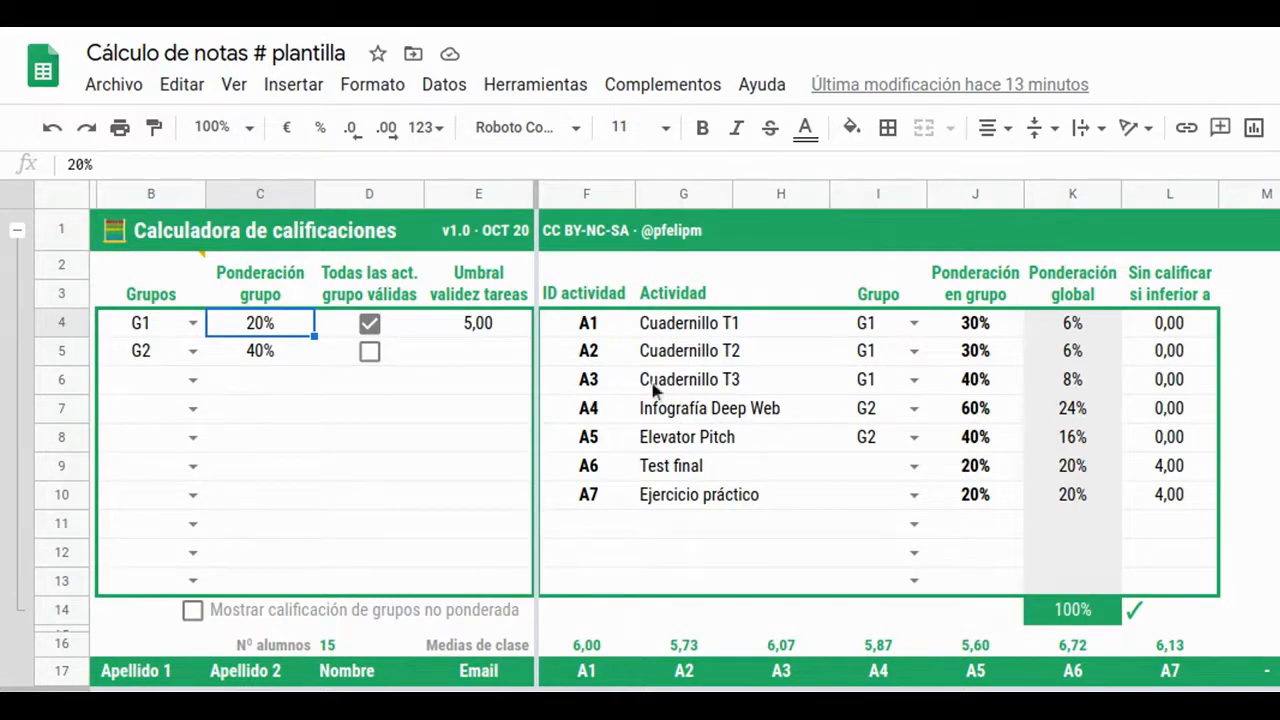
- Examine the G2 activities A4 and A5, their in-group weights in J7:J8, and the group weights in C4:C5
{"action": "left_click", "coordinate": [676, 414]}
{"action": "left_click", "coordinate": [975, 437], "text": "shift"}
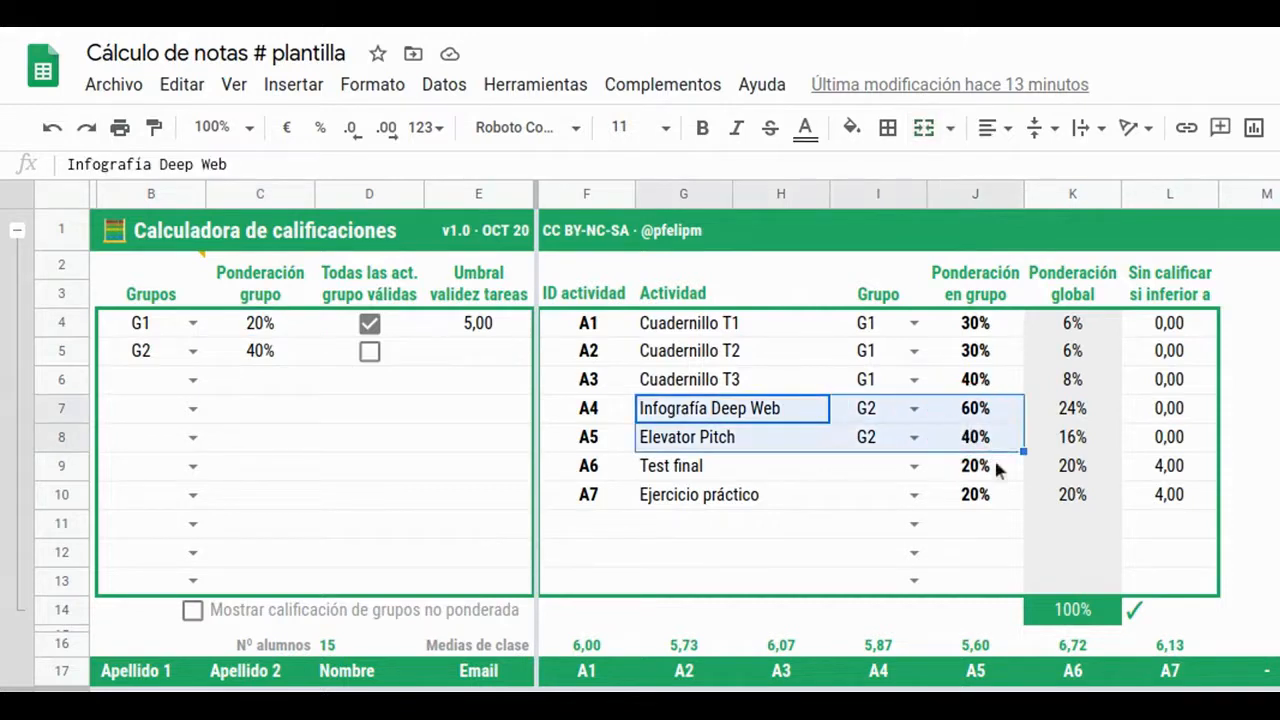
{"action": "left_click_drag", "start_coordinate": [979, 410], "coordinate": [975, 437]}
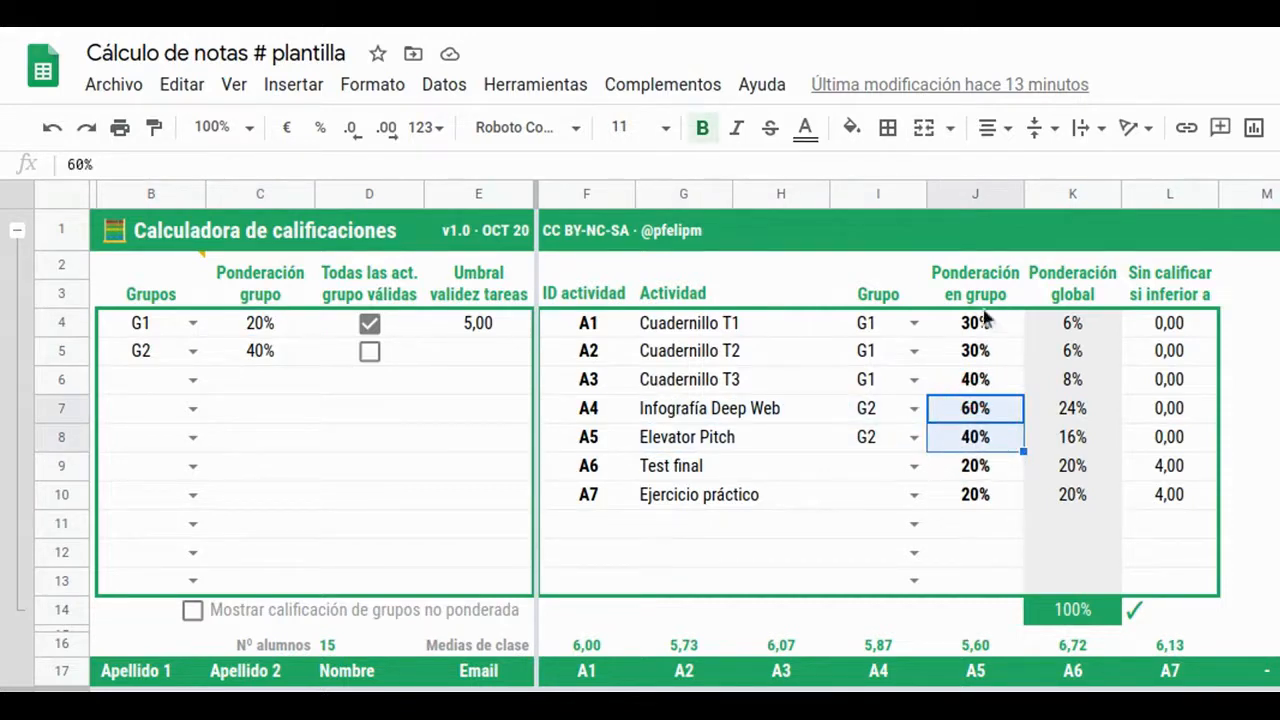
{"action": "left_click_drag", "start_coordinate": [980, 323], "coordinate": [973, 437]}
{"action": "left_click", "coordinate": [266, 355]}
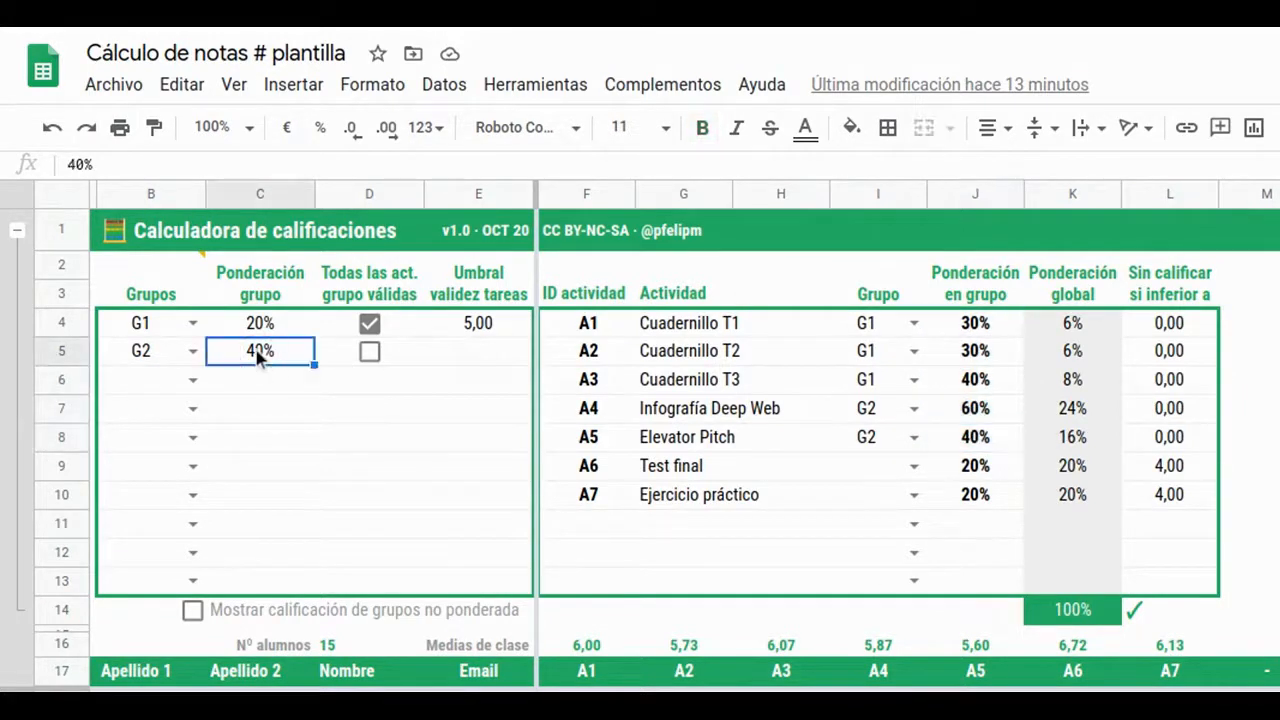
{"action": "left_click", "coordinate": [268, 331]}
{"action": "left_click", "coordinate": [268, 356]}
- Set the Ponderación en grupo of the ungrouped activity A7, Ejercicio práctico, to 25%
{"action": "left_click", "coordinate": [995, 476]}
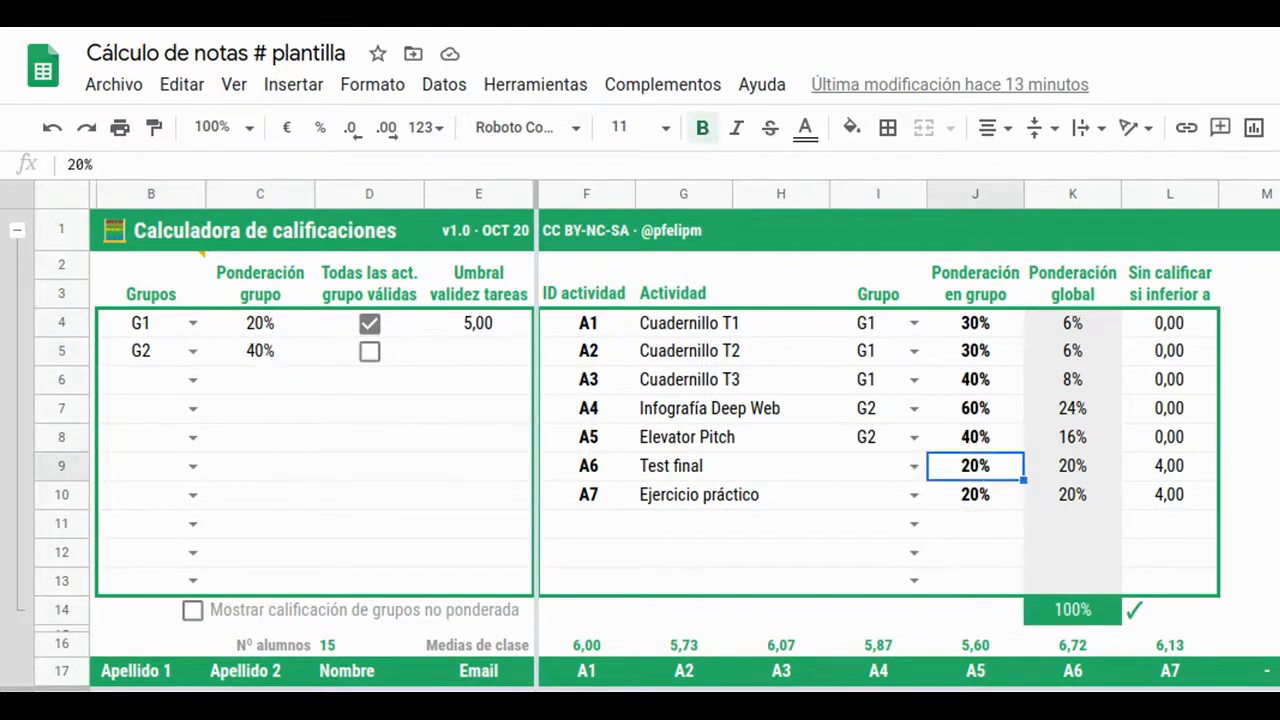
{"action": "left_click", "coordinate": [977, 499]}
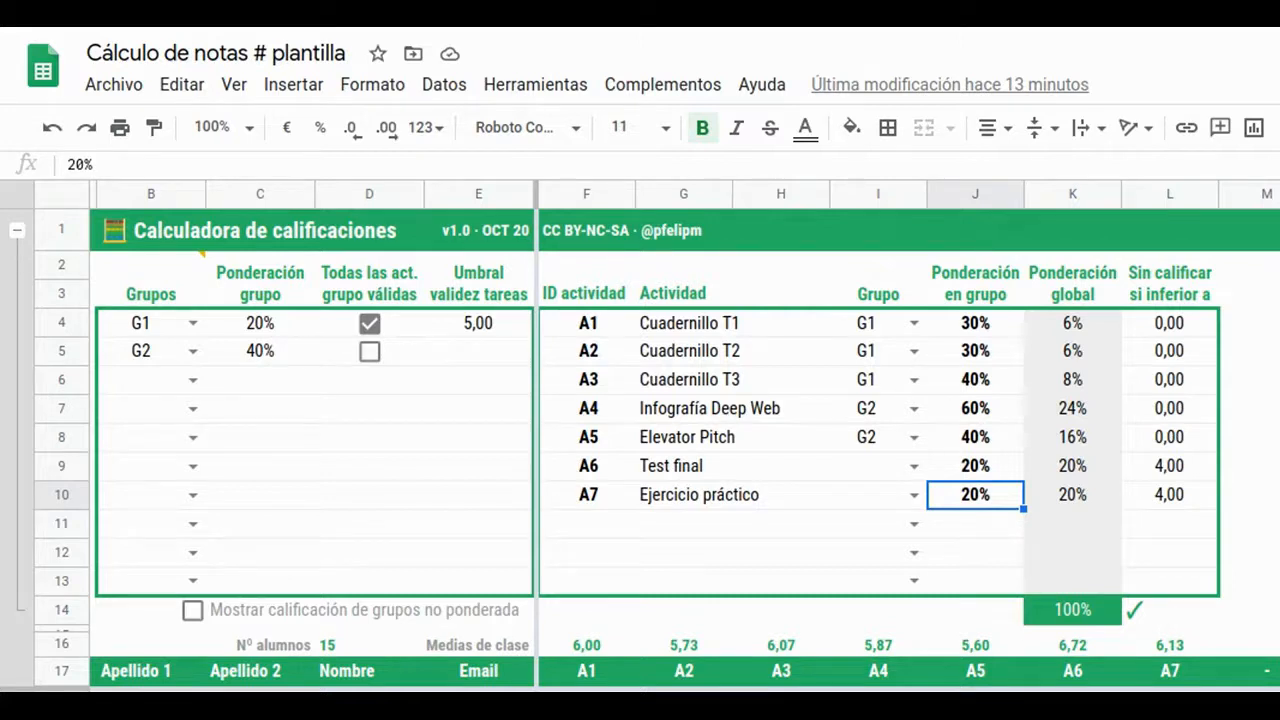
{"action": "type", "text": "25"}
{"action": "key", "text": "Return"}
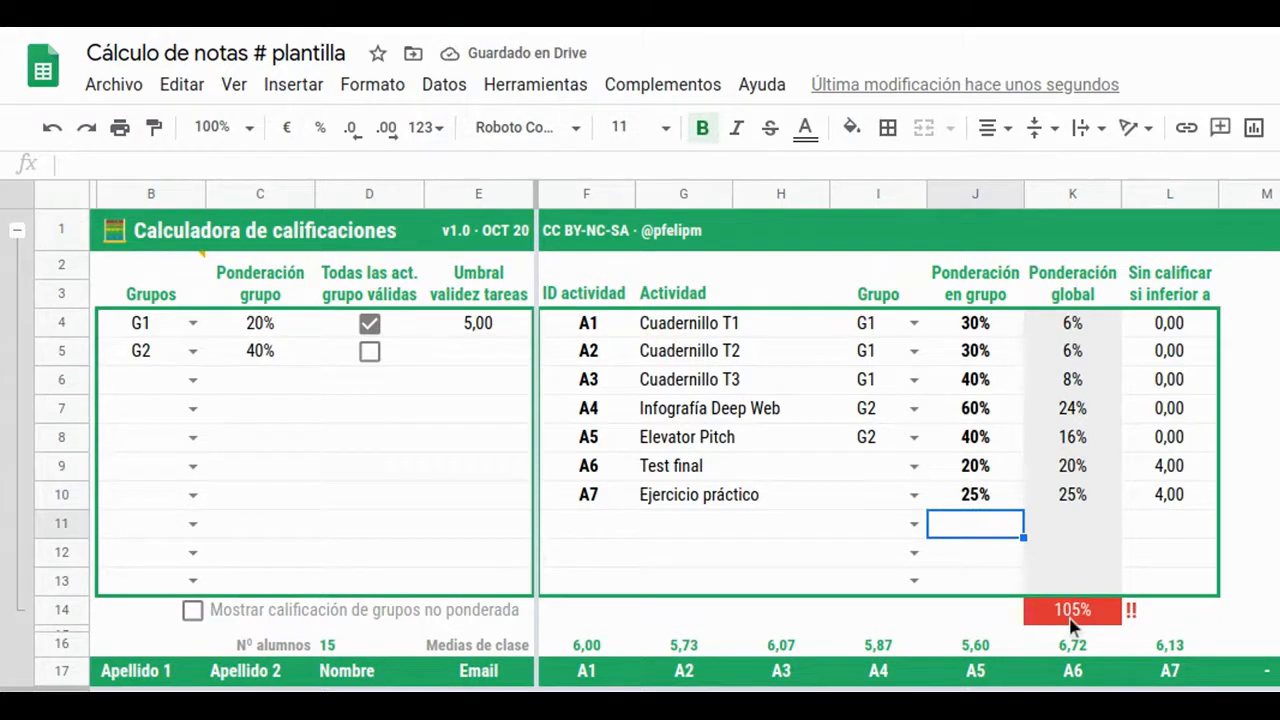
- Change the weight of Ejercicio práctico in J10 to 15%, and then back to 25%
{"action": "key", "text": "Up"}
{"action": "type", "text": "15"}
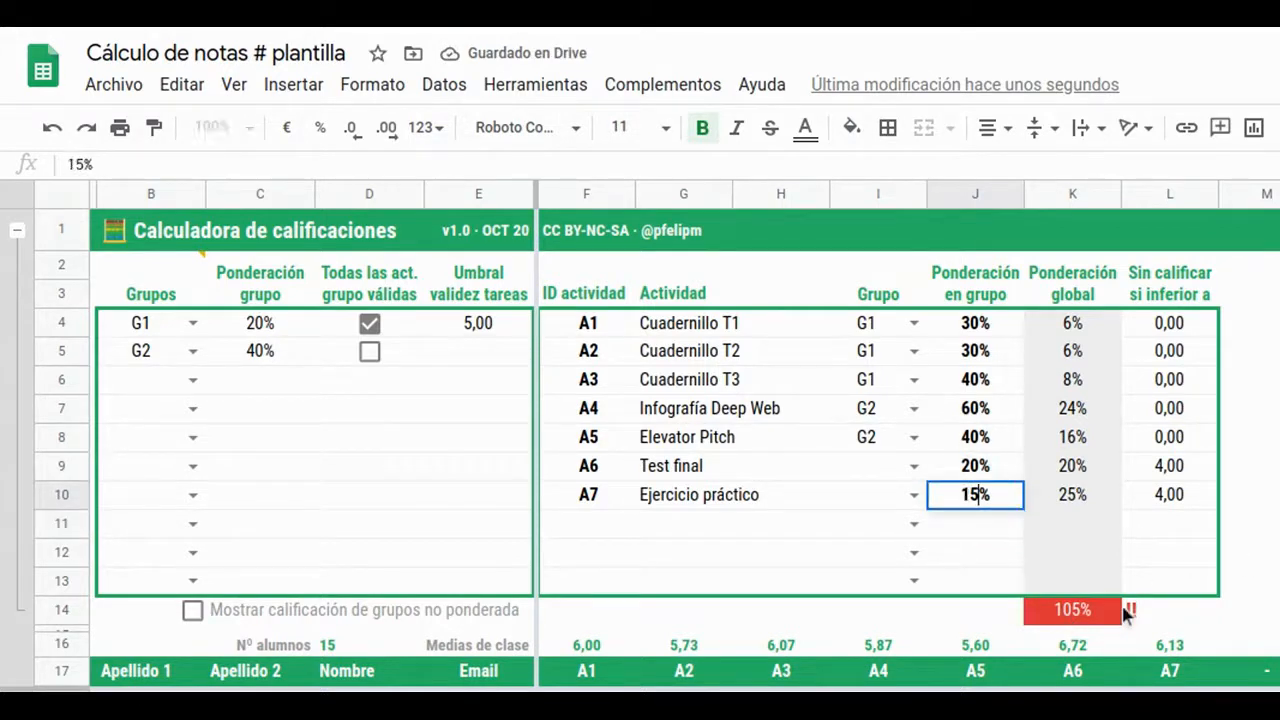
{"action": "key", "text": "Return"}
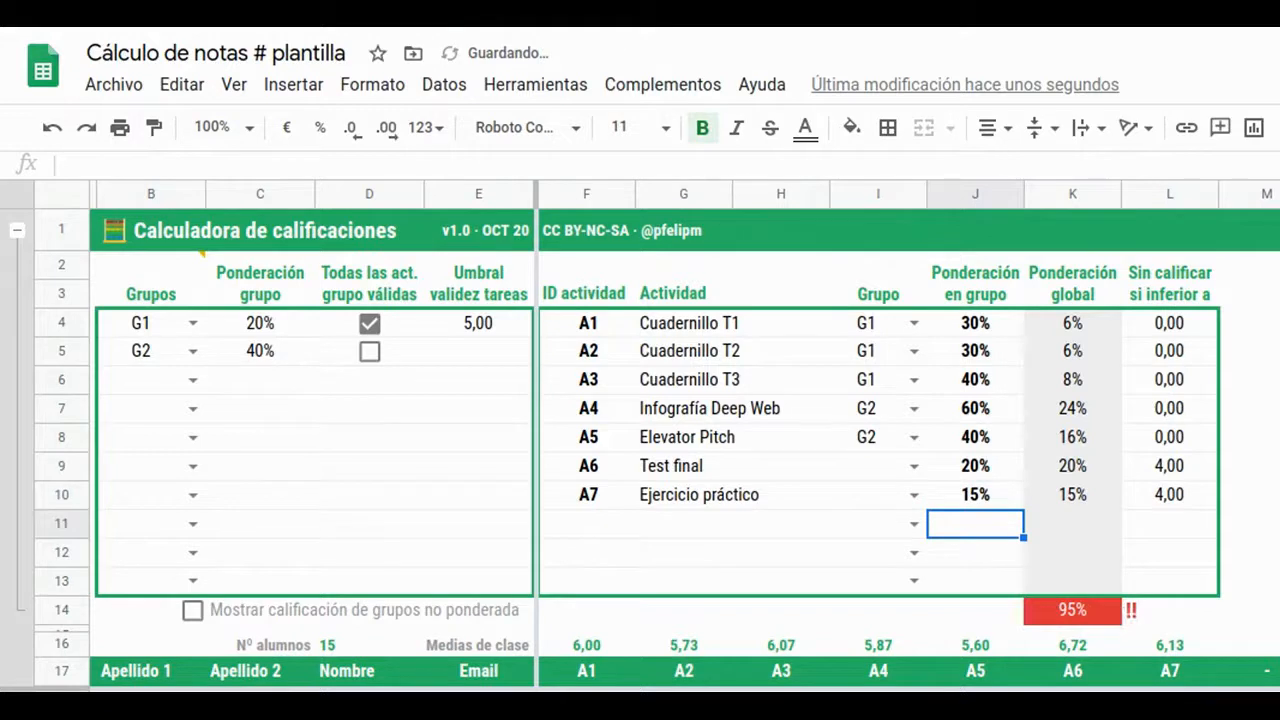
{"action": "key", "text": "Up"}
{"action": "type", "text": "25"}
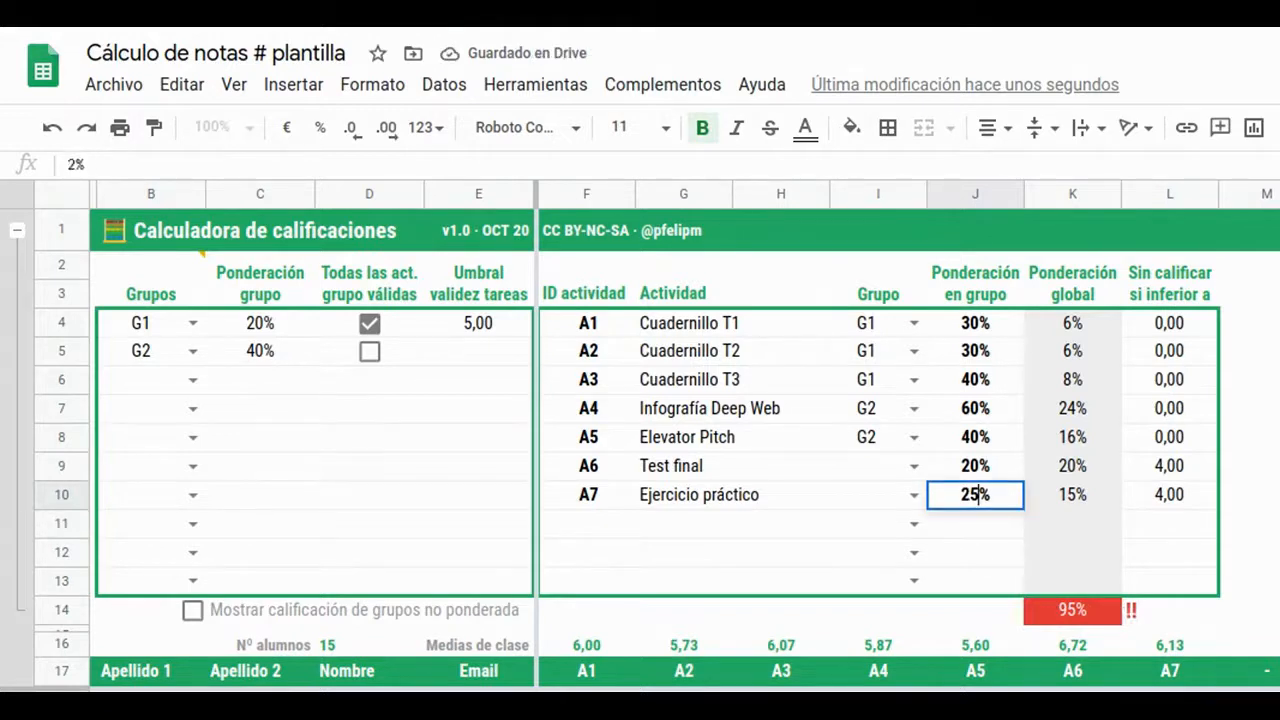
{"action": "key", "text": "Return"}
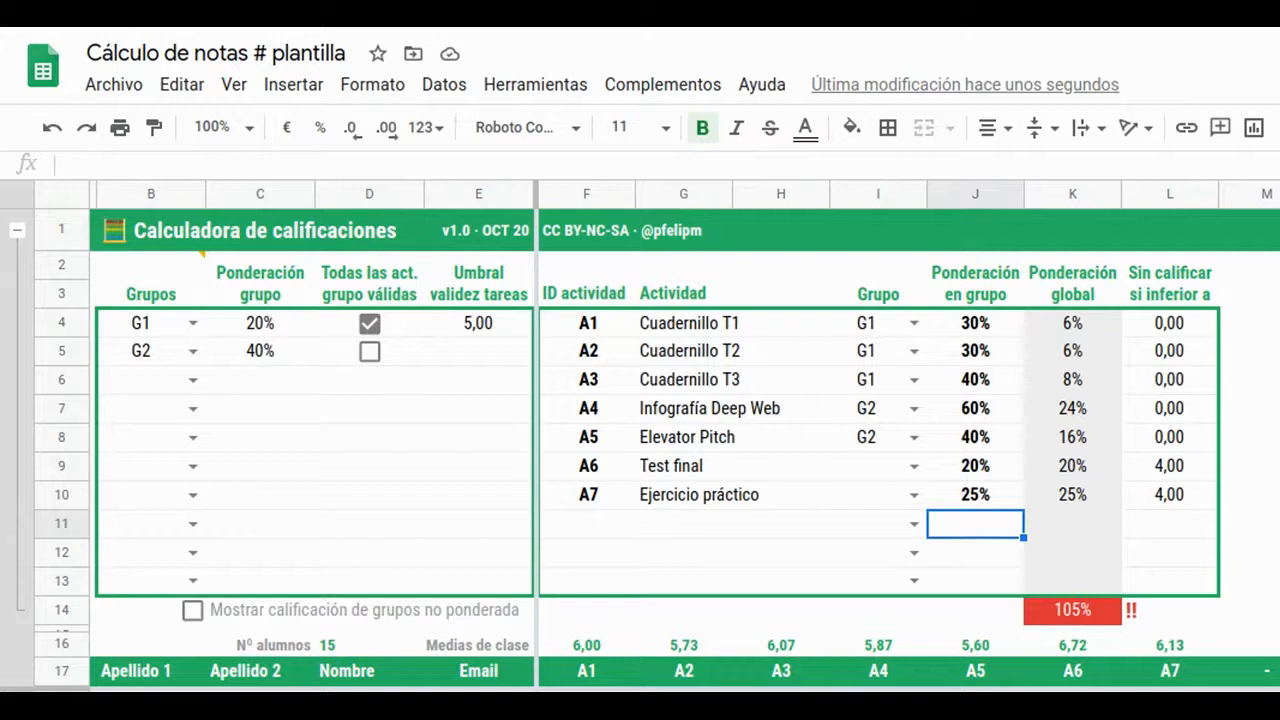
- Set the weight of Ejercicio práctico in J10 to 20%
{"action": "key", "text": "Up"}
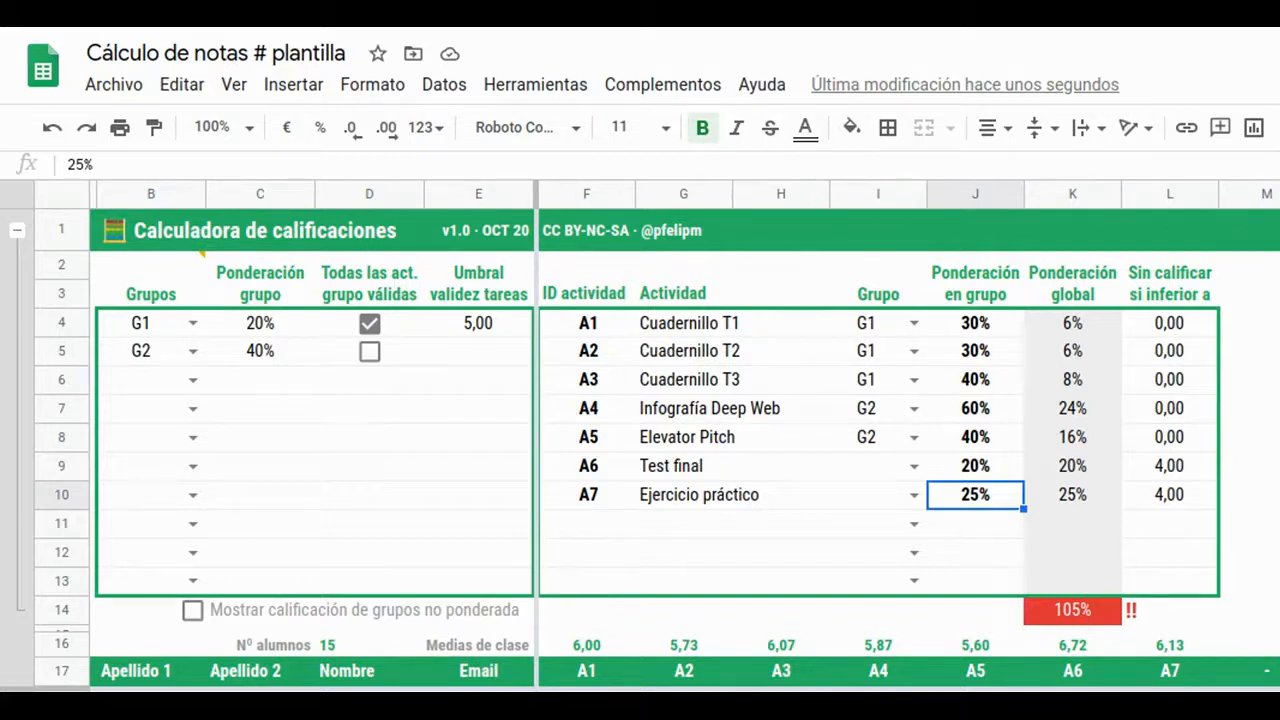
{"action": "left_click", "coordinate": [995, 493]}
{"action": "type", "text": "20"}
{"action": "key", "text": "Return"}
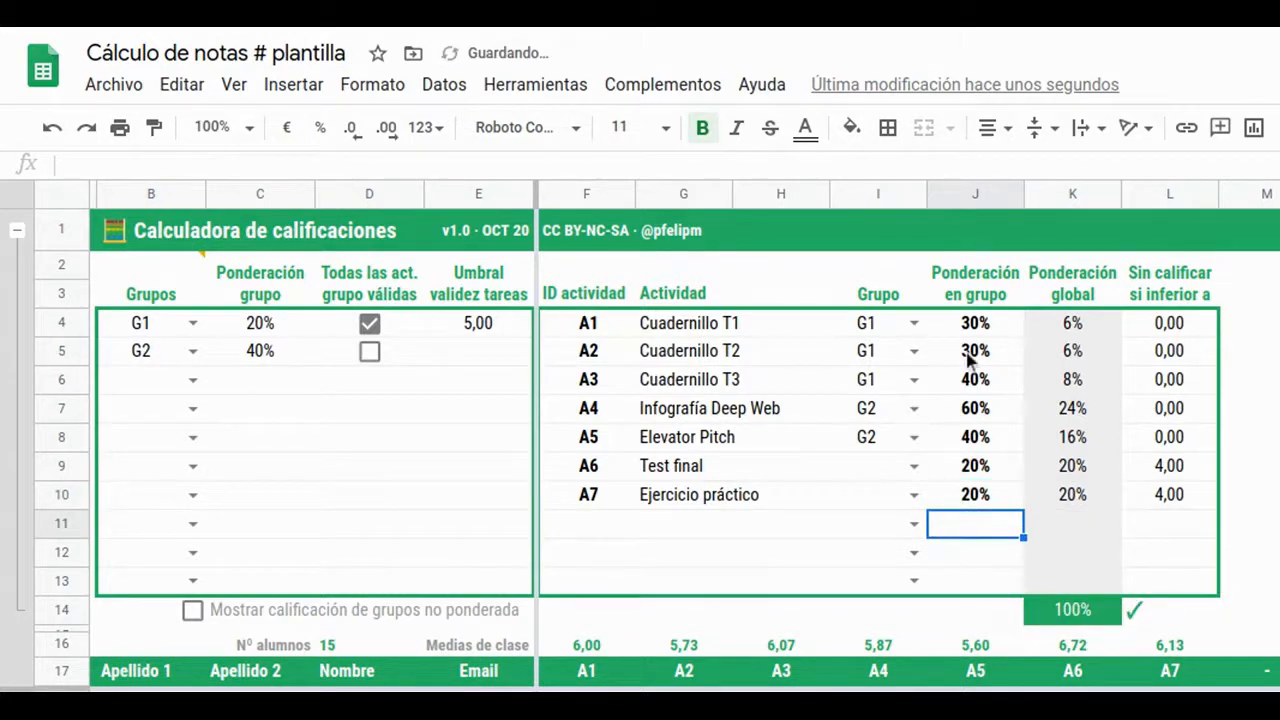
- Review the G1 weights in J4:J6 and set Cuadernillo T2's in-group weight to 35%
{"action": "left_click", "coordinate": [976, 325]}
{"action": "left_click_drag", "start_coordinate": [980, 370], "coordinate": [978, 378]}
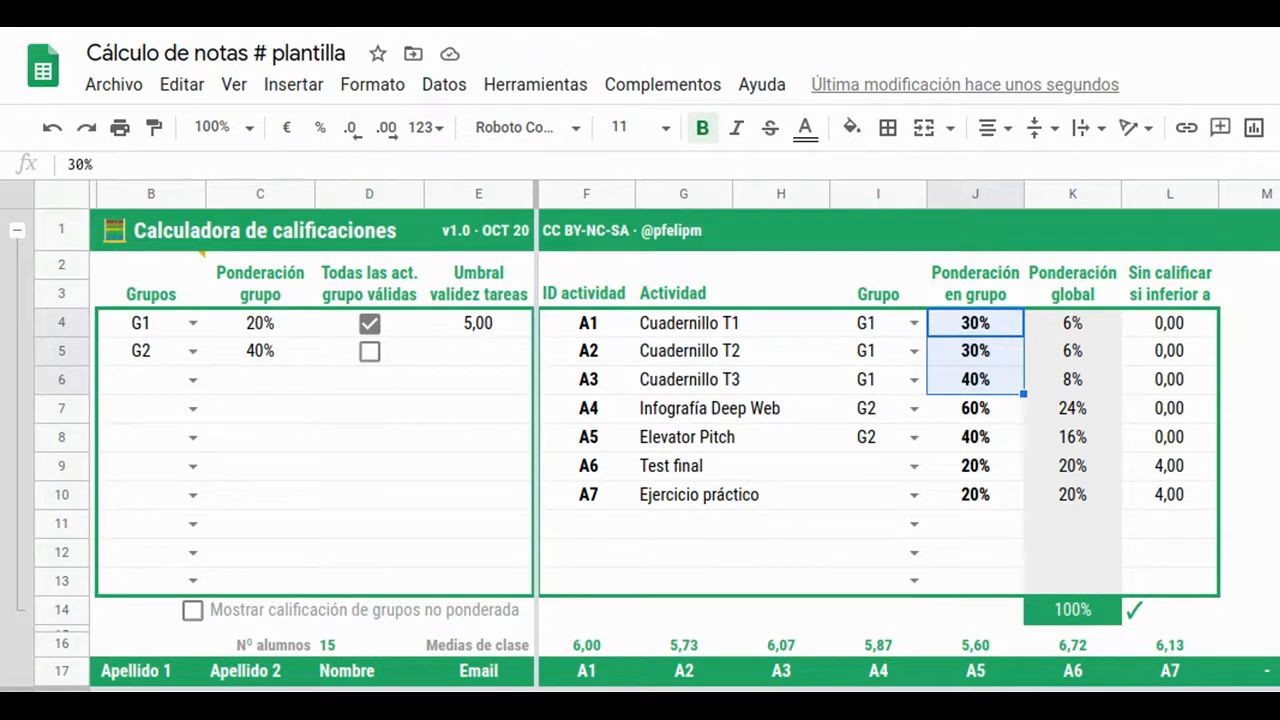
{"action": "left_click", "coordinate": [957, 360]}
{"action": "type", "text": "35"}
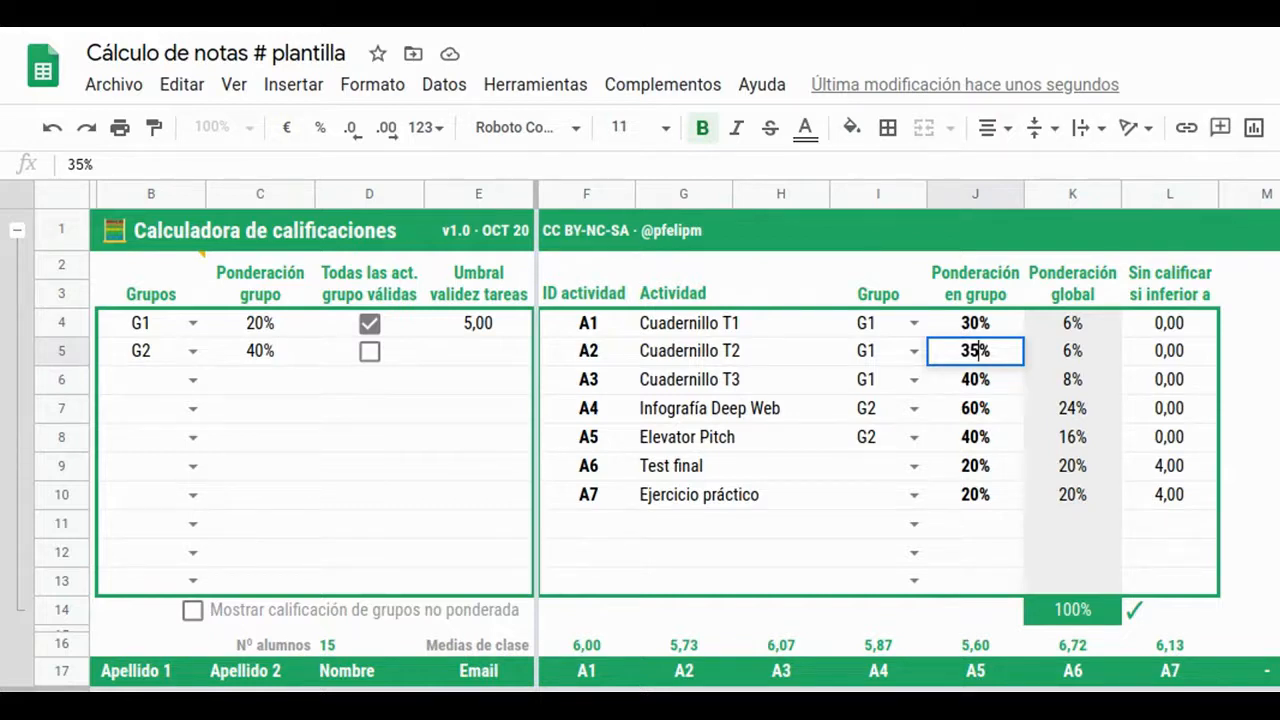
{"action": "key", "text": "Return"}
- Check the global total in K14 and the G1 weights, then undo the Cuadernillo T2 weight change
{"action": "left_click", "coordinate": [1120, 612]}
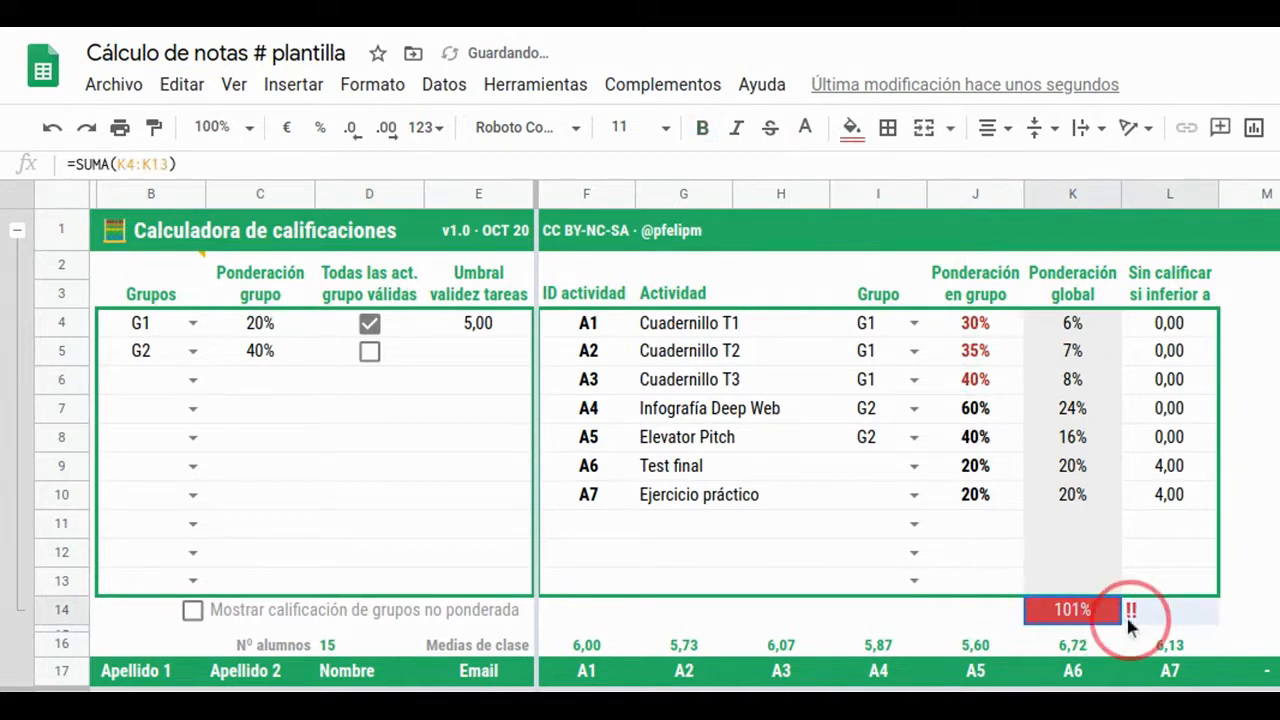
{"action": "left_click_drag", "start_coordinate": [975, 322], "coordinate": [980, 385]}
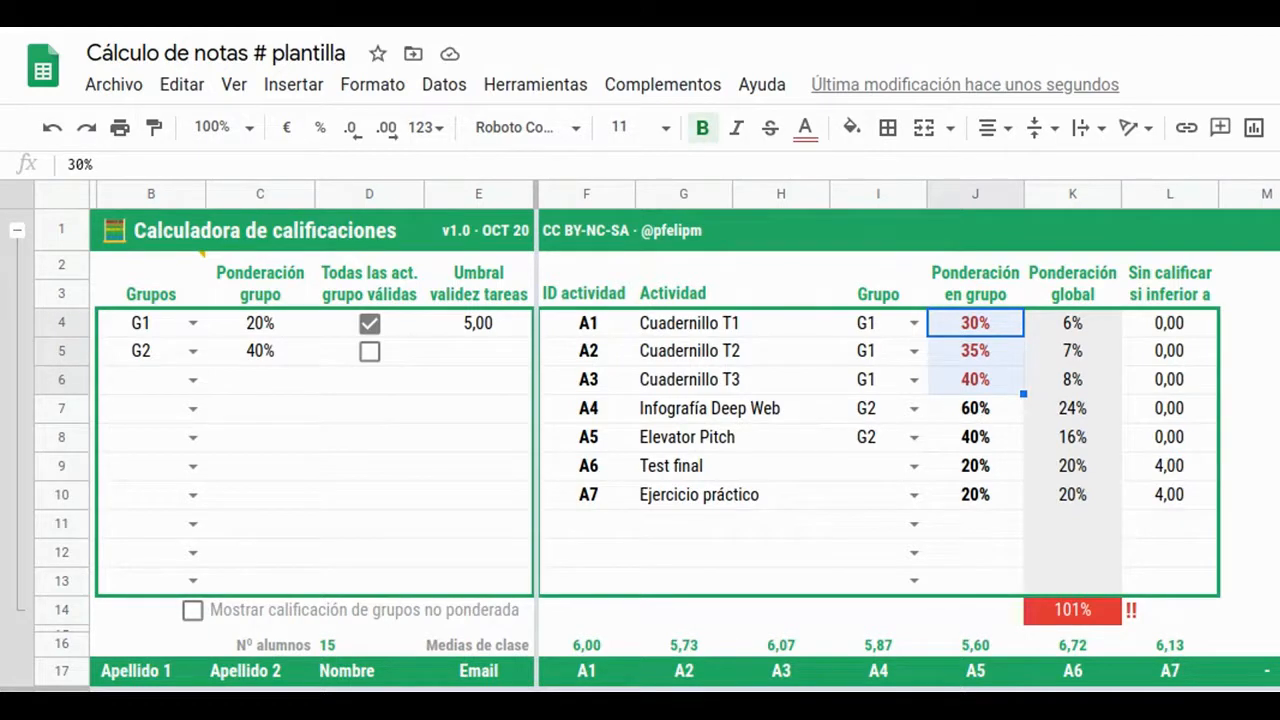
{"action": "key", "text": "ctrl+z"}
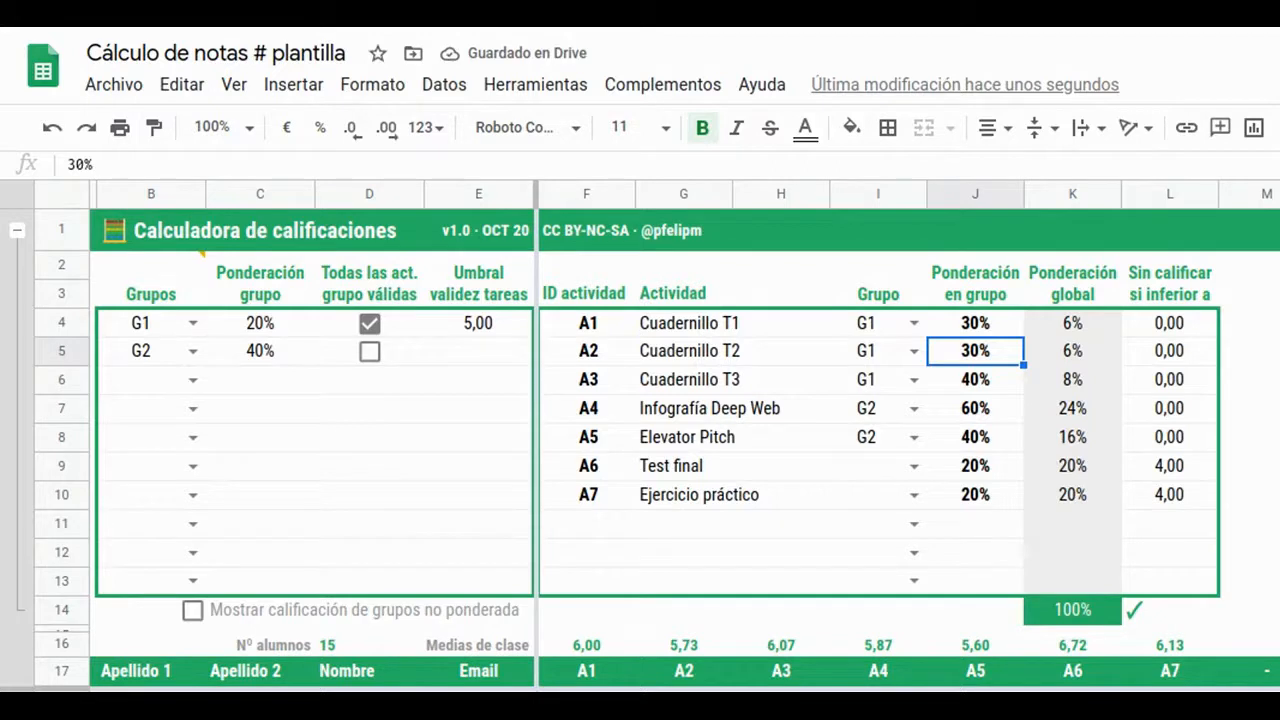
- Examine the Ponderación global column for A1 to A7 and the array formula in K4 that calculates it
{"action": "left_click_drag", "start_coordinate": [1092, 314], "coordinate": [1102, 582]}
{"action": "left_click", "coordinate": [1090, 410]}
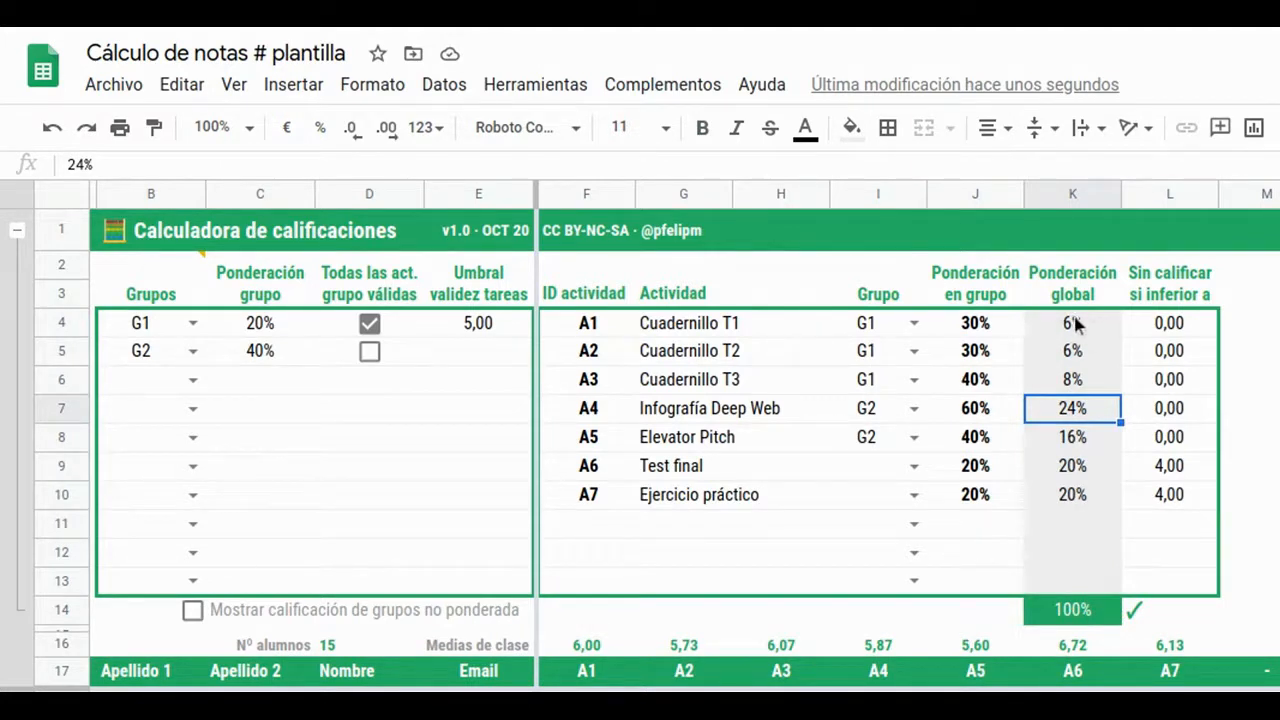
{"action": "left_click", "coordinate": [967, 328]}
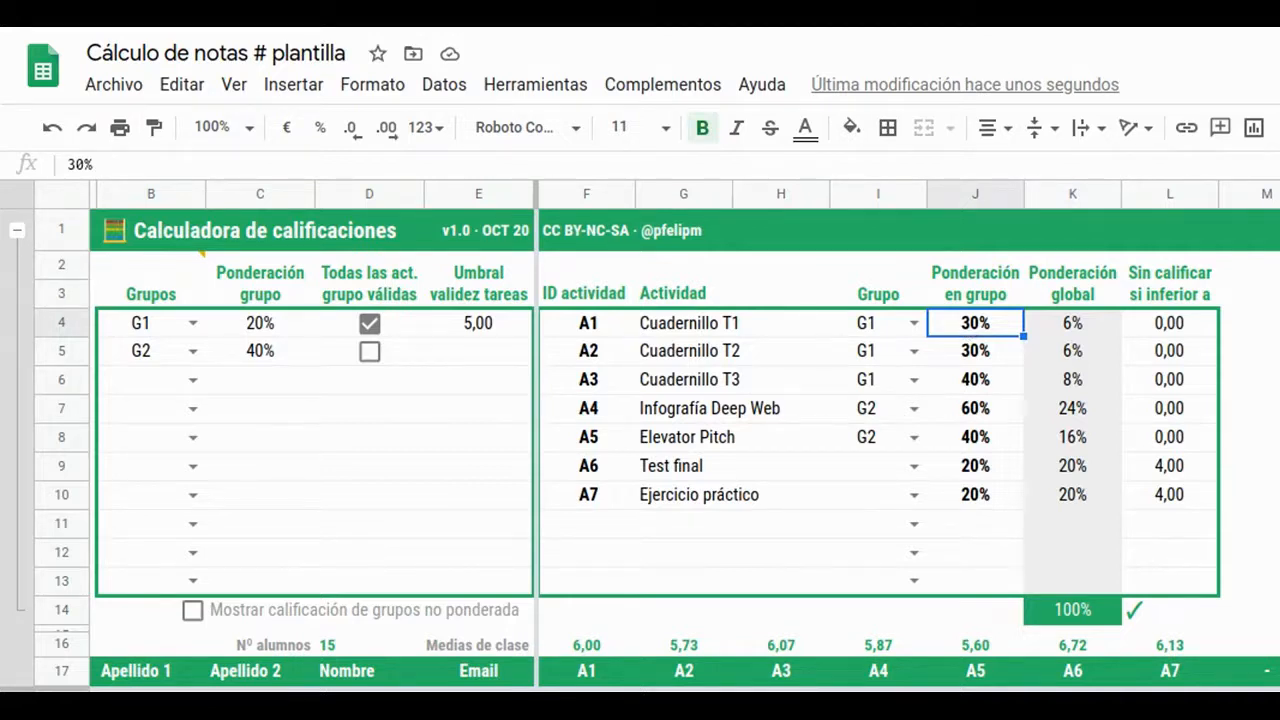
{"action": "left_click", "coordinate": [1075, 330]}
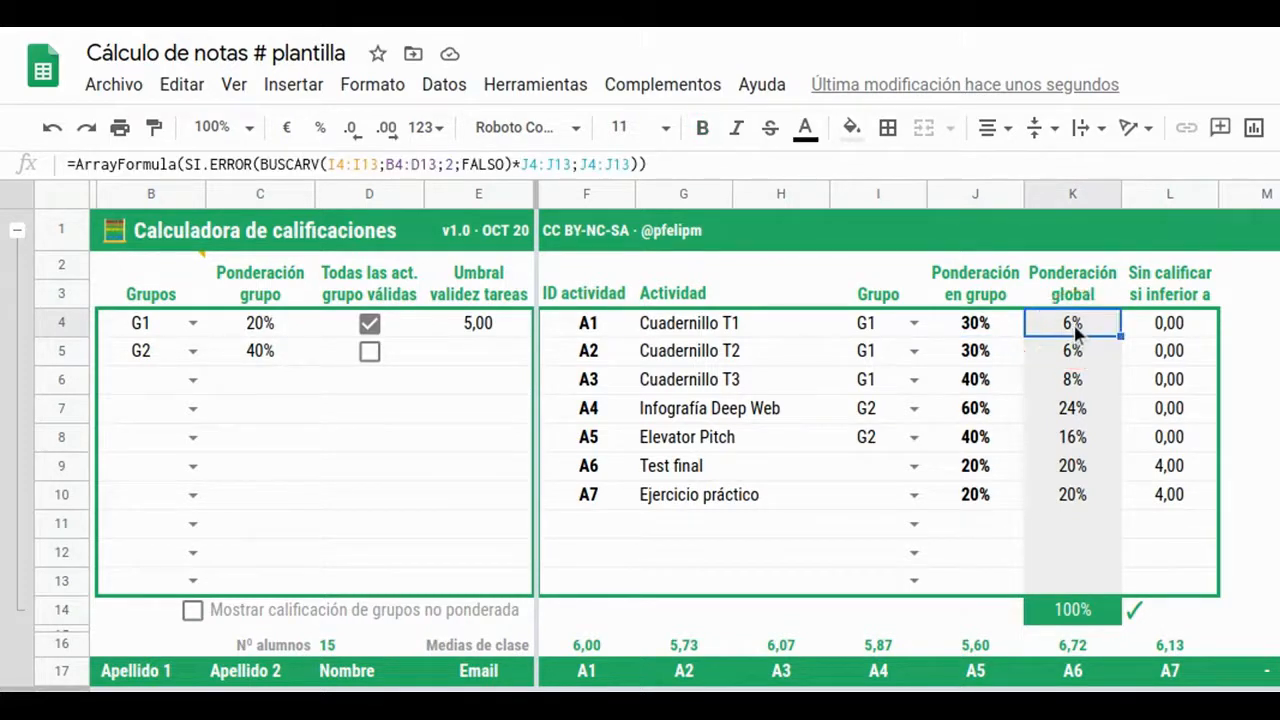
{"action": "left_click_drag", "start_coordinate": [1072, 322], "coordinate": [1072, 494]}
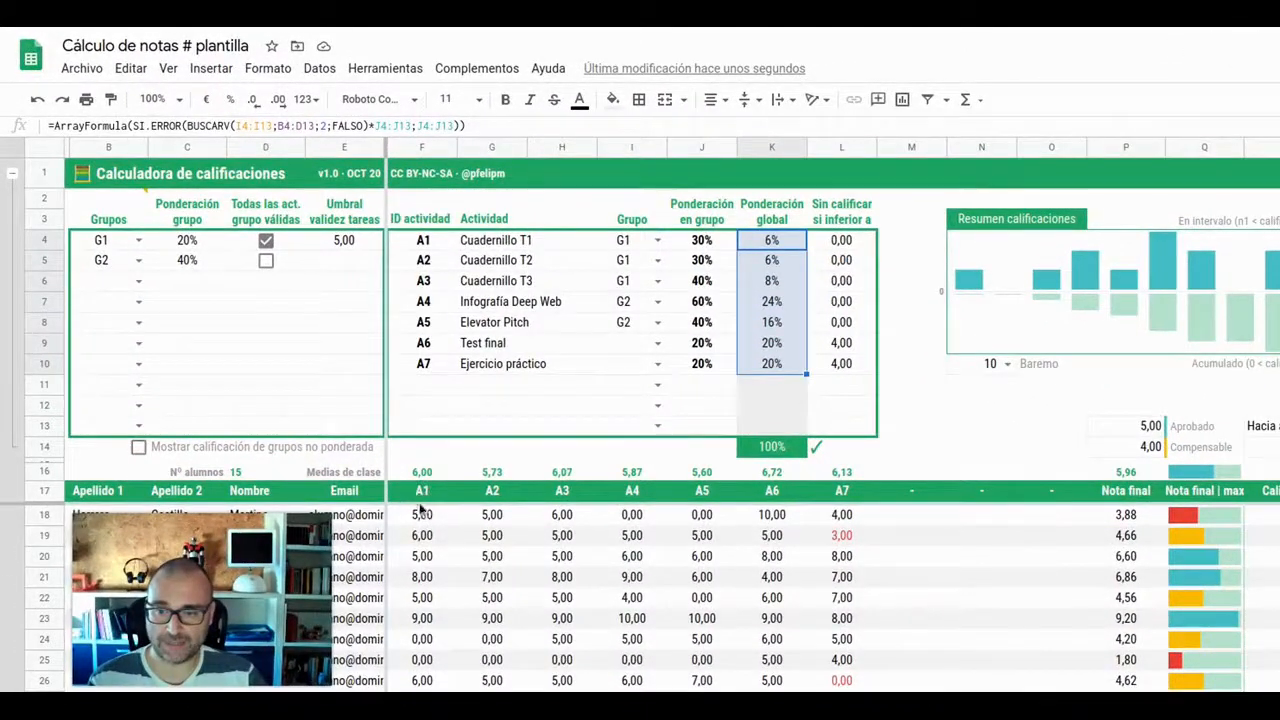
- Review the first student's grades for A1 to A7, then trace A1's global weight from J4 and C4 to K4
{"action": "left_click_drag", "start_coordinate": [421, 514], "coordinate": [843, 525]}
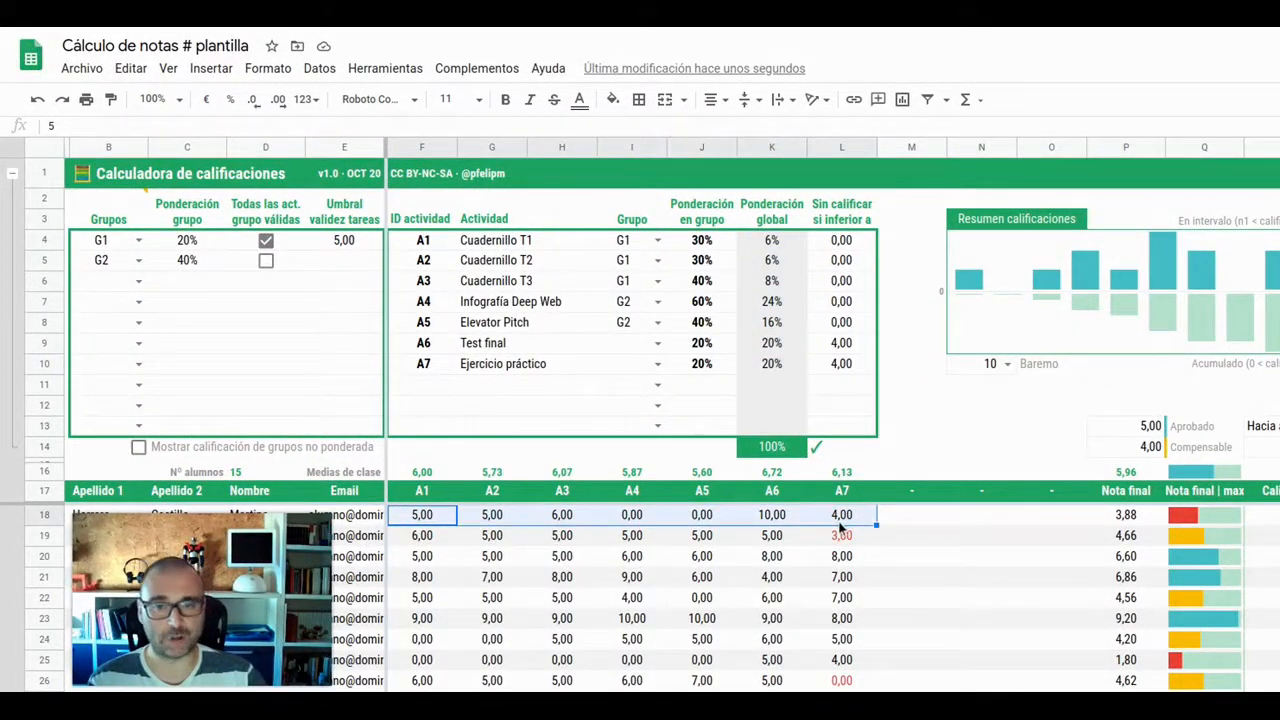
{"action": "left_click", "coordinate": [698, 245]}
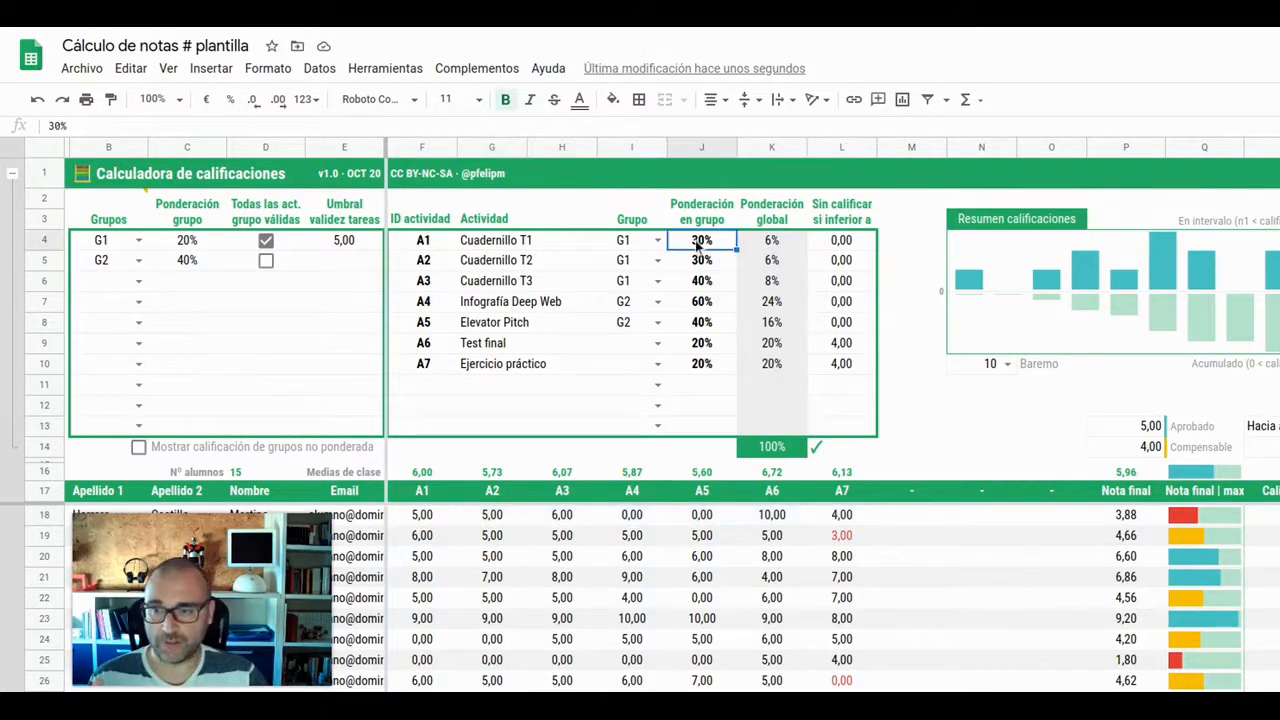
{"action": "left_click", "coordinate": [189, 245]}
{"action": "left_click", "coordinate": [771, 242]}
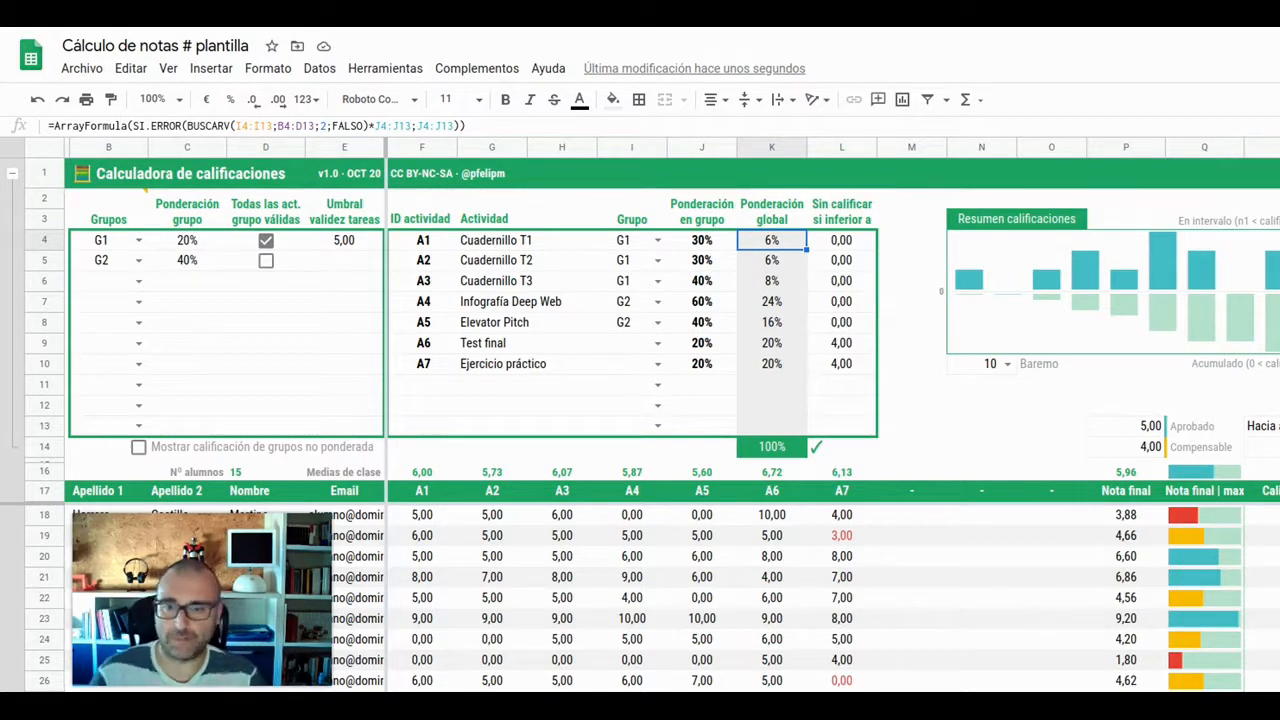
- Compare the empty group, in-group weight and global weight of the ungrouped activity A6, Test final, in row 9
{"action": "left_click", "coordinate": [636, 350]}
{"action": "left_click", "coordinate": [694, 350]}
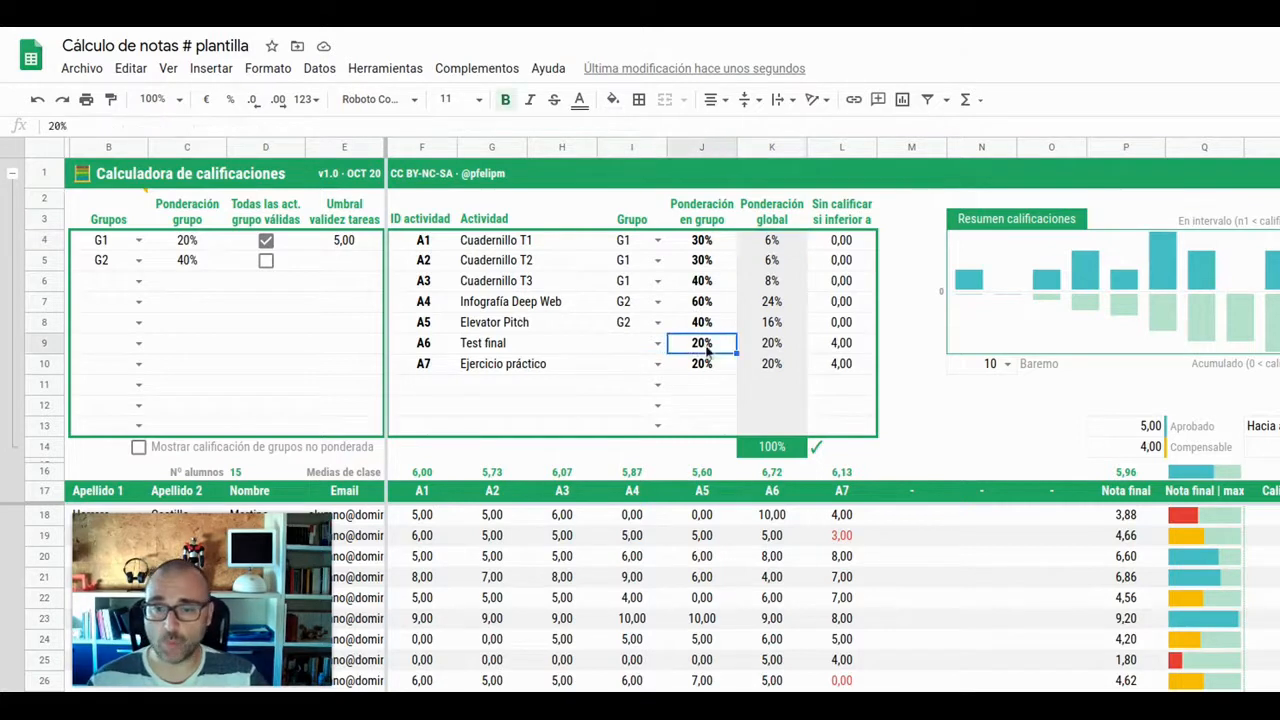
{"action": "left_click", "coordinate": [779, 347]}
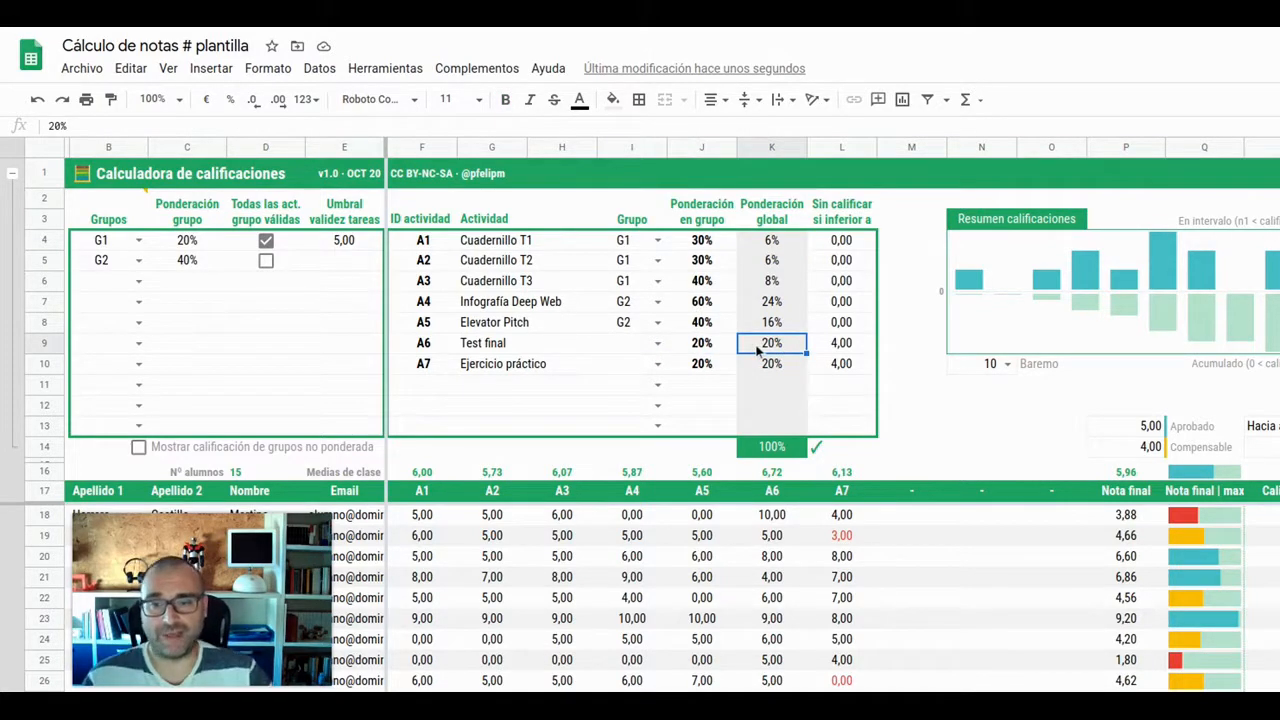
{"action": "key", "text": "Left"}
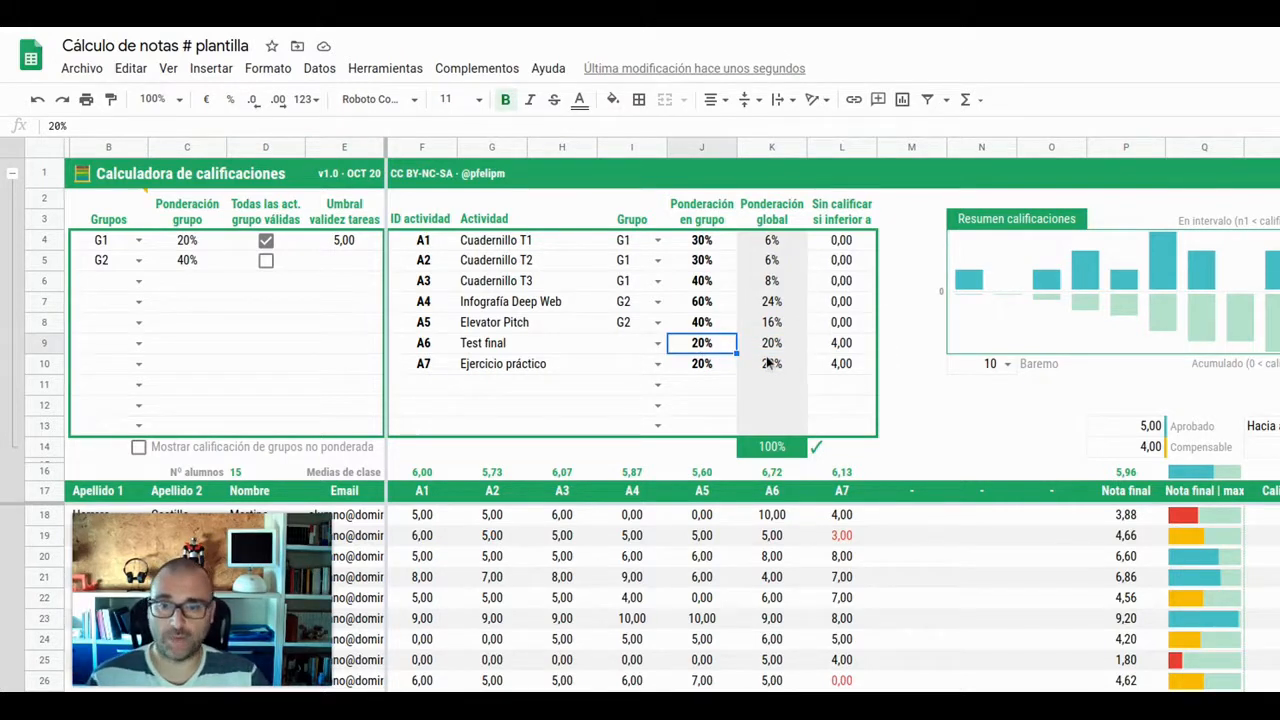
- Check the in-group weight of A7, Ejercicio práctico, then toggle G1's Todas las act. grupo válidas option off and back on
{"action": "left_click", "coordinate": [706, 365]}
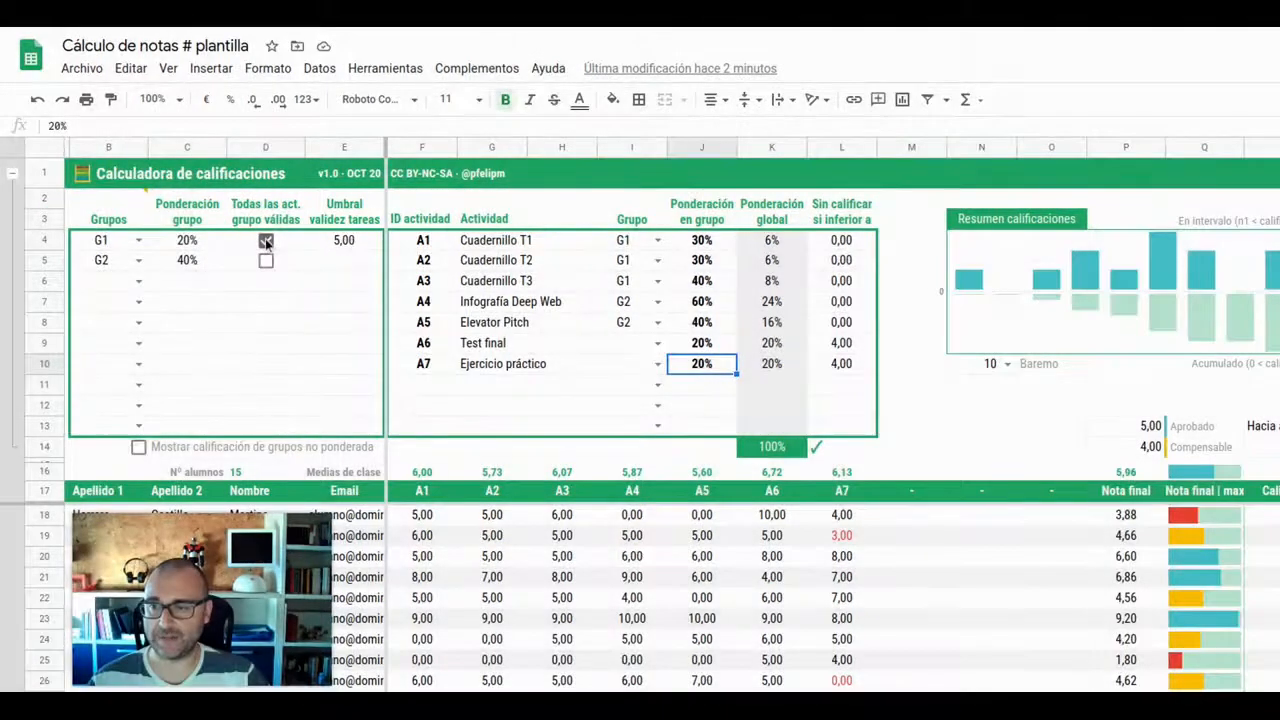
{"action": "left_click", "coordinate": [266, 241]}
{"action": "left_click", "coordinate": [266, 241]}
{"action": "left_click", "coordinate": [266, 242]}
{"action": "left_click", "coordinate": [266, 242]}
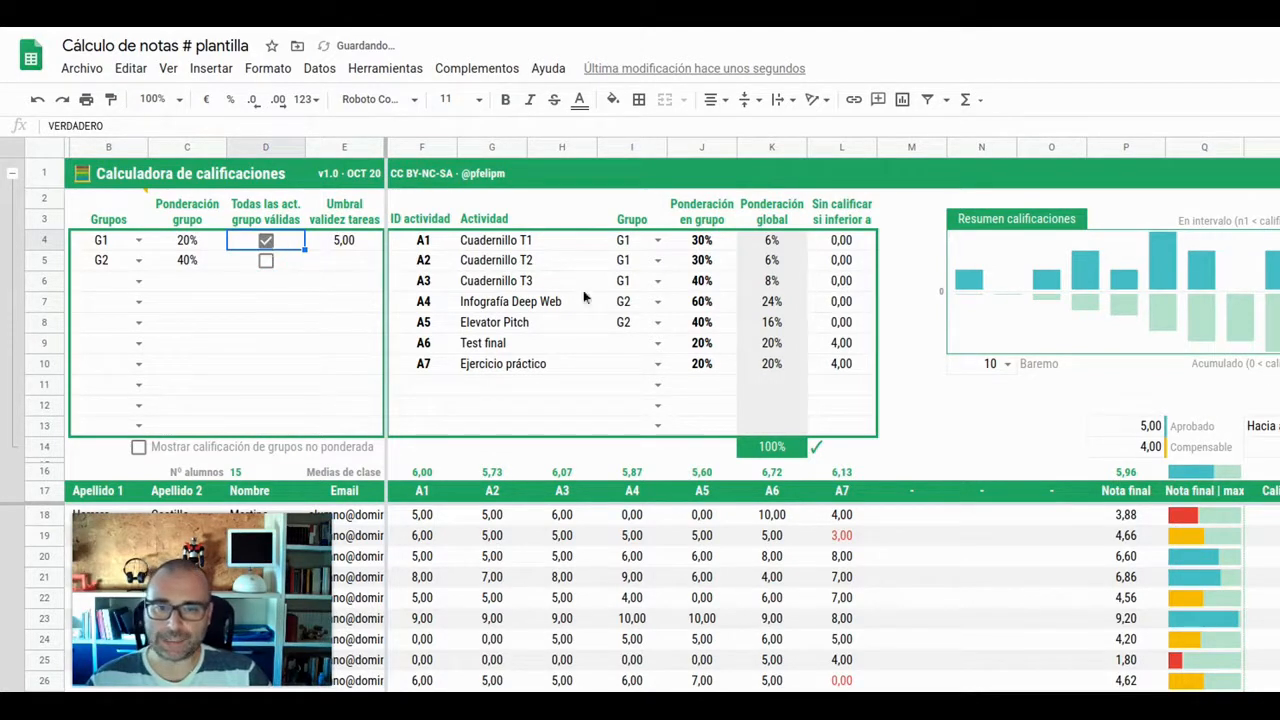
- Compare the Sin calificar si inferior a column with G1's Todas las act. grupo válidas setting for Cuadernillo T1 to T3
{"action": "left_click_drag", "start_coordinate": [835, 214], "coordinate": [834, 420]}
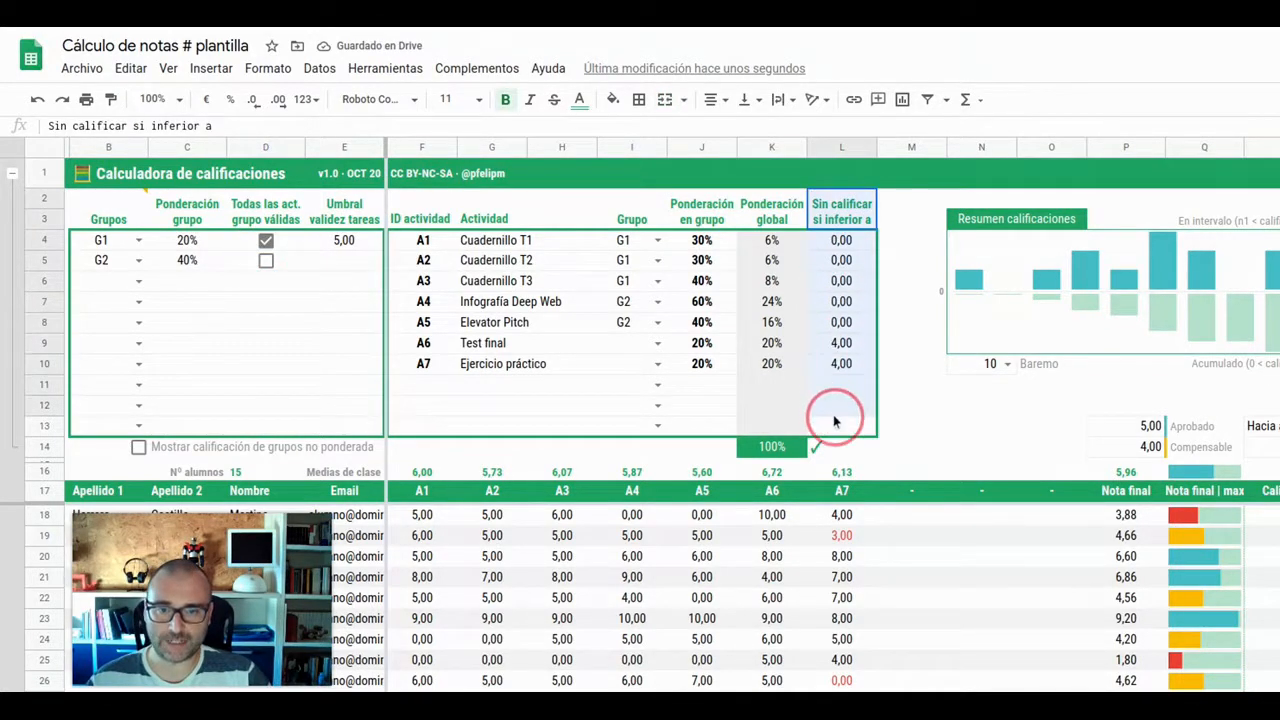
{"action": "left_click", "coordinate": [270, 218]}
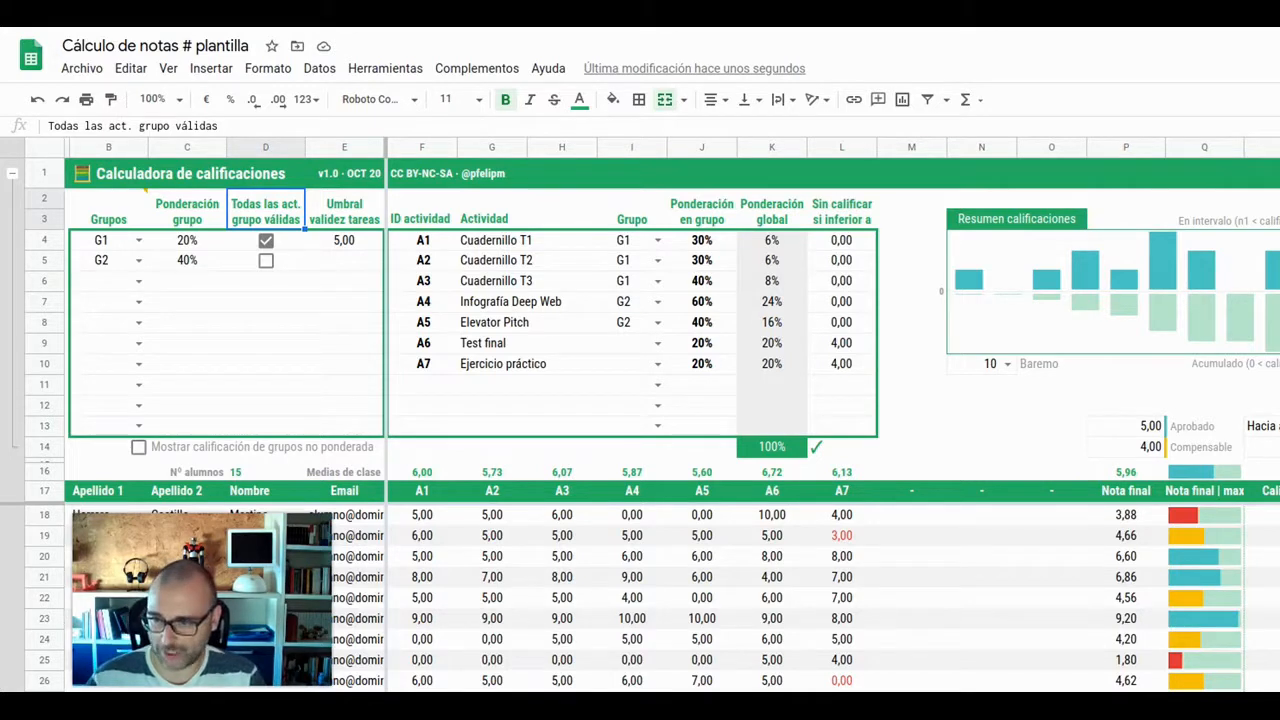
{"action": "double_click", "coordinate": [270, 245]}
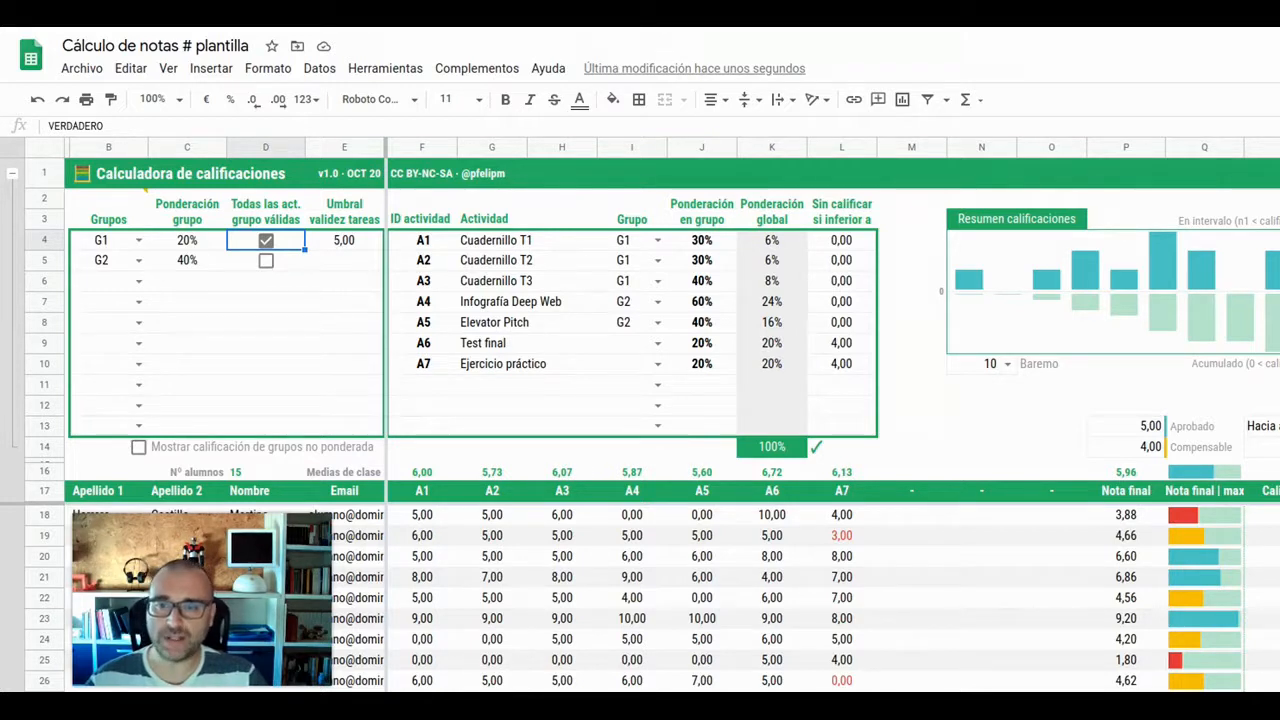
{"action": "left_click_drag", "start_coordinate": [486, 240], "coordinate": [420, 279]}
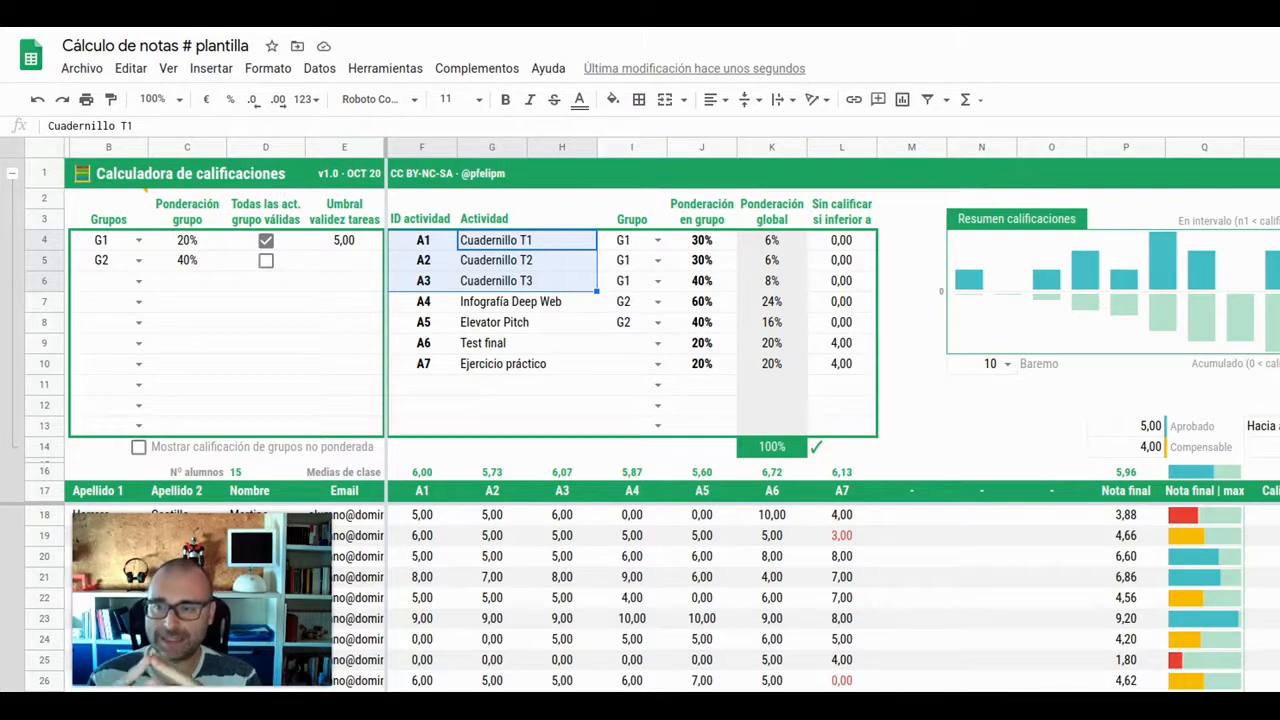
- Check G1's validity threshold in E4, then turn its Todas las act. grupo válidas option off and on again
{"action": "left_click", "coordinate": [343, 247]}
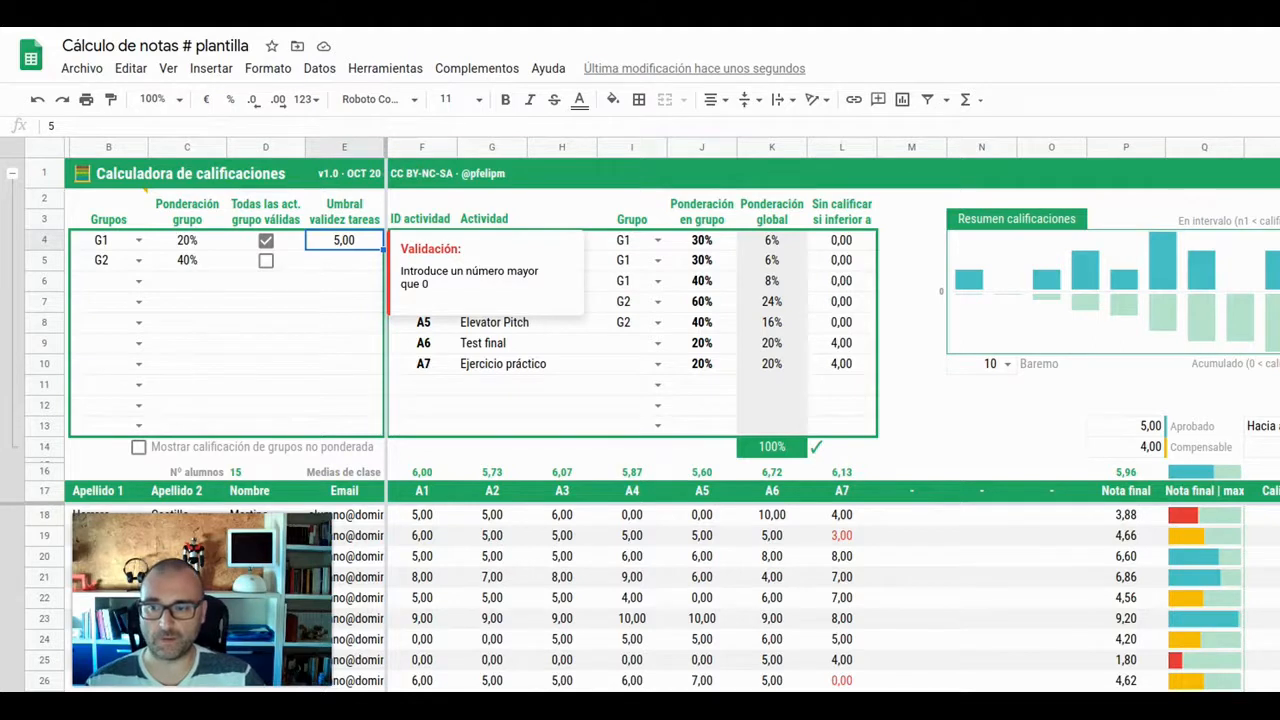
{"action": "left_click", "coordinate": [266, 244]}
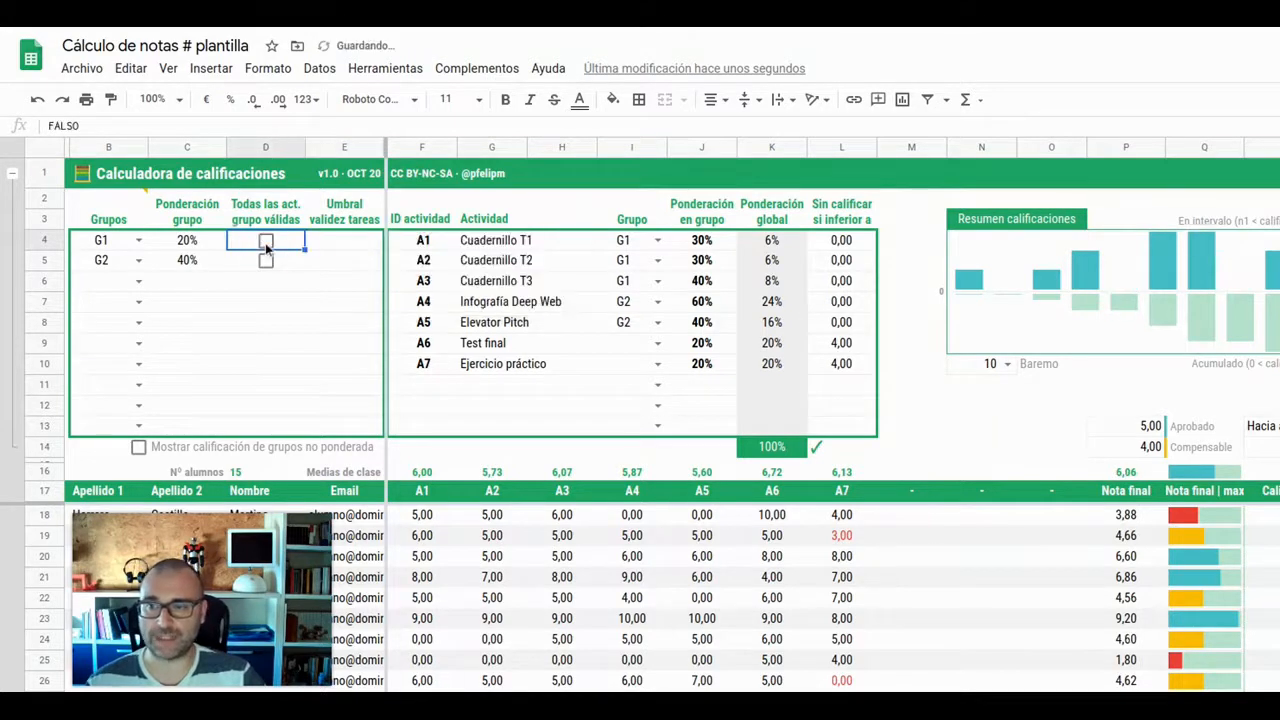
{"action": "left_click", "coordinate": [266, 242]}
- Review G1's activities A1 to A3, the group's weight in C4 and its Umbral validez tareas in E4
{"action": "left_click_drag", "start_coordinate": [423, 240], "coordinate": [700, 280]}
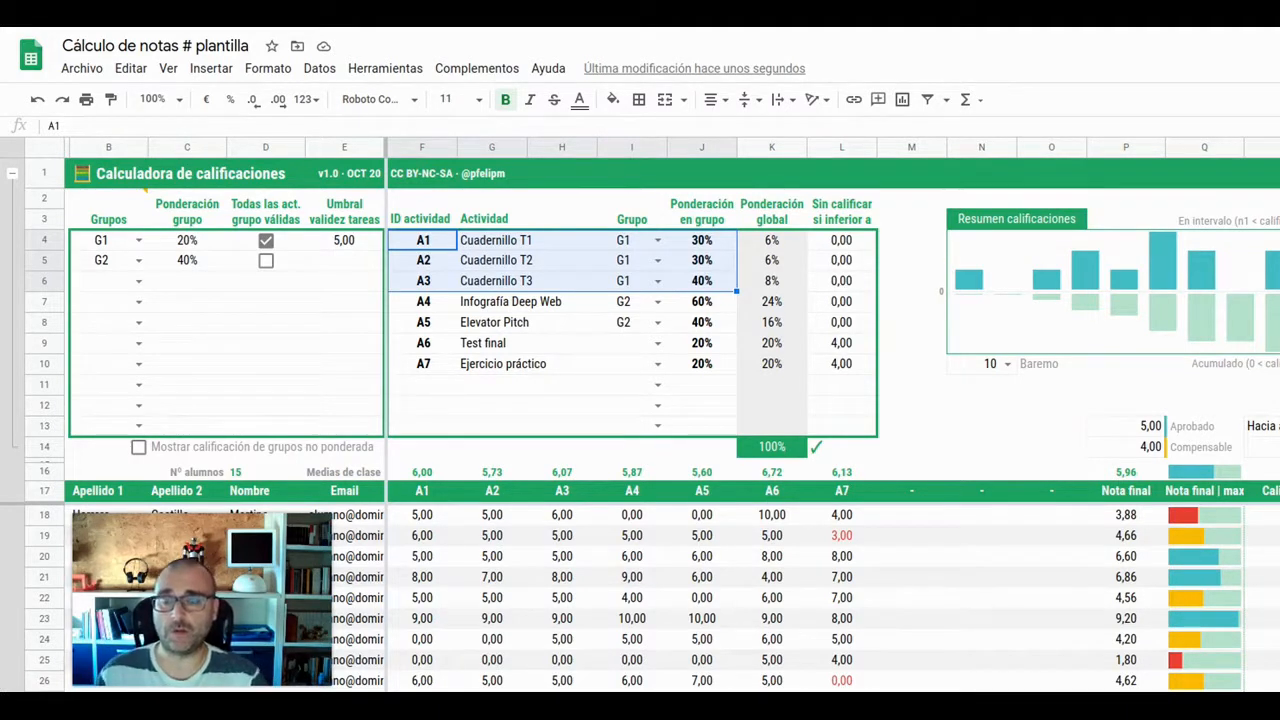
{"action": "left_click", "coordinate": [558, 248]}
{"action": "key", "text": "Down"}
{"action": "key", "text": "Down"}
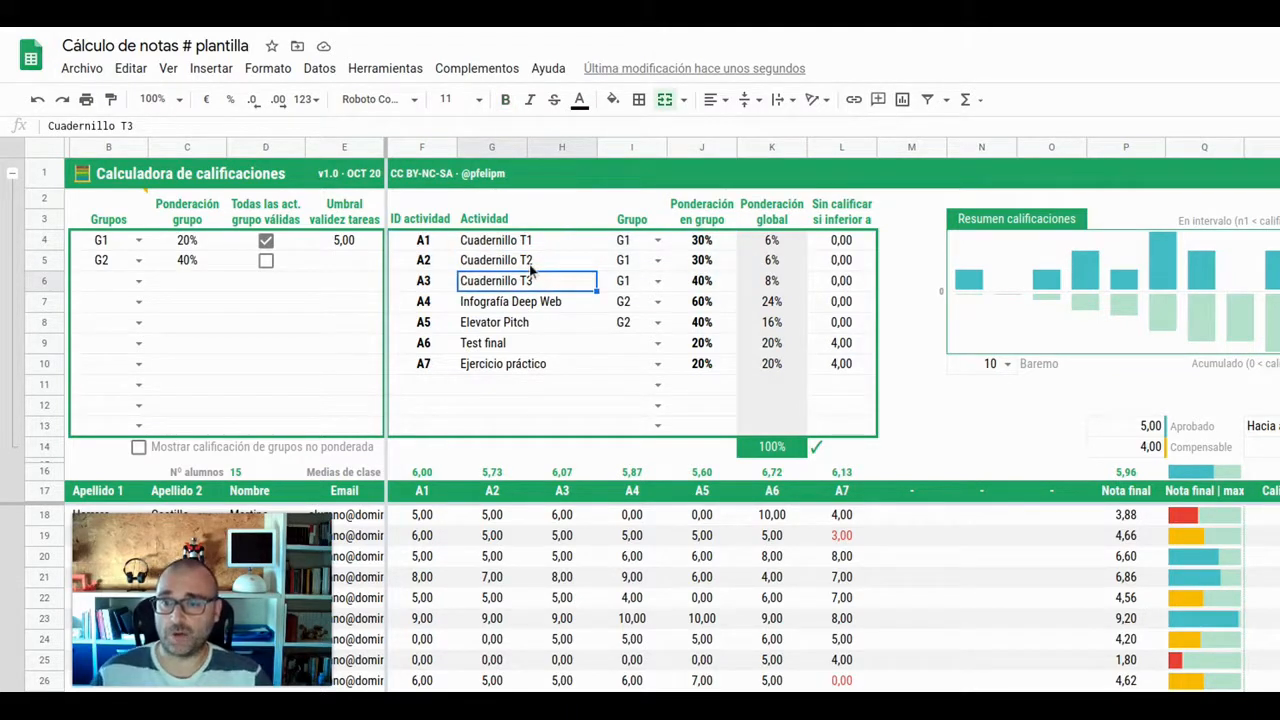
{"action": "left_click", "coordinate": [195, 245]}
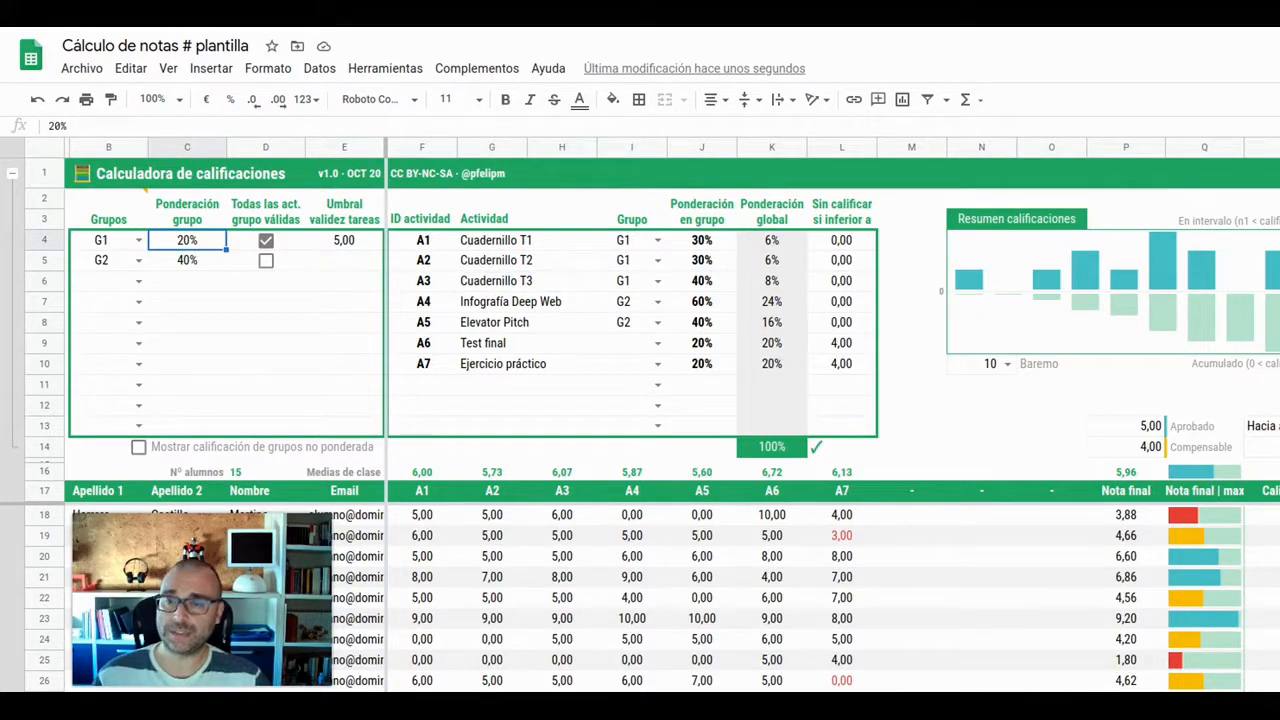
{"action": "left_click_drag", "start_coordinate": [470, 248], "coordinate": [478, 281]}
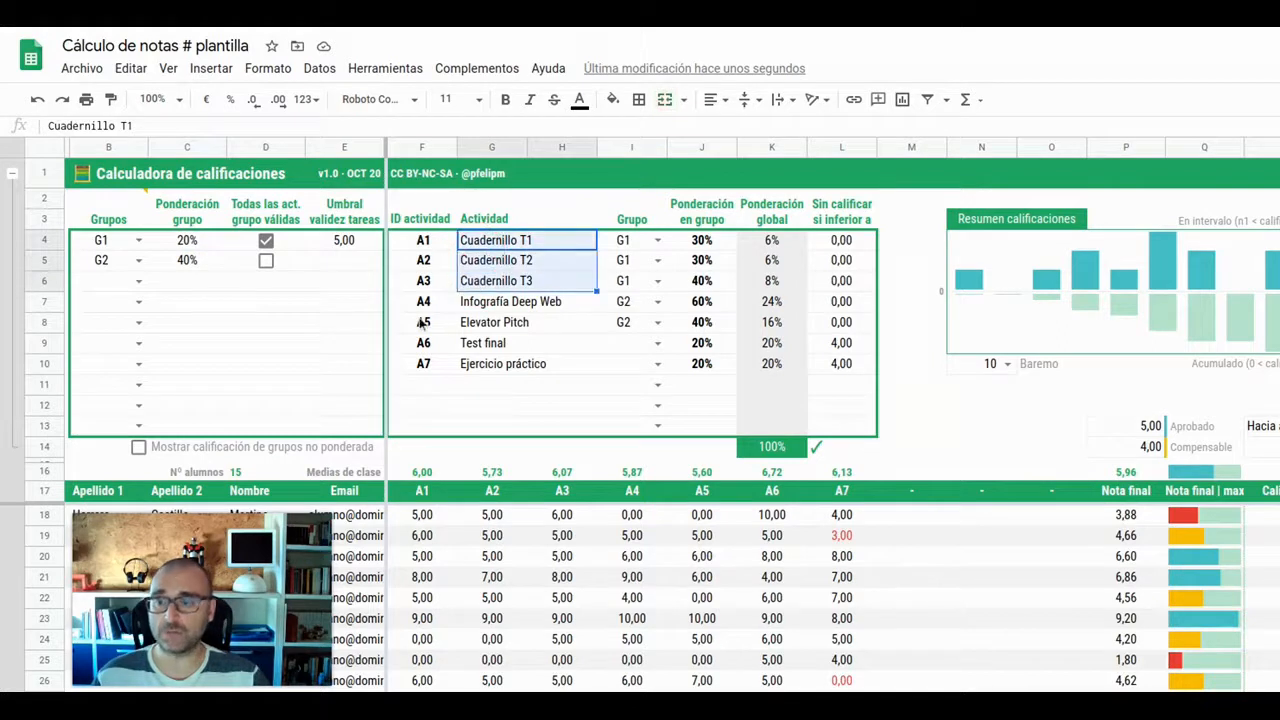
{"action": "left_click", "coordinate": [339, 243]}
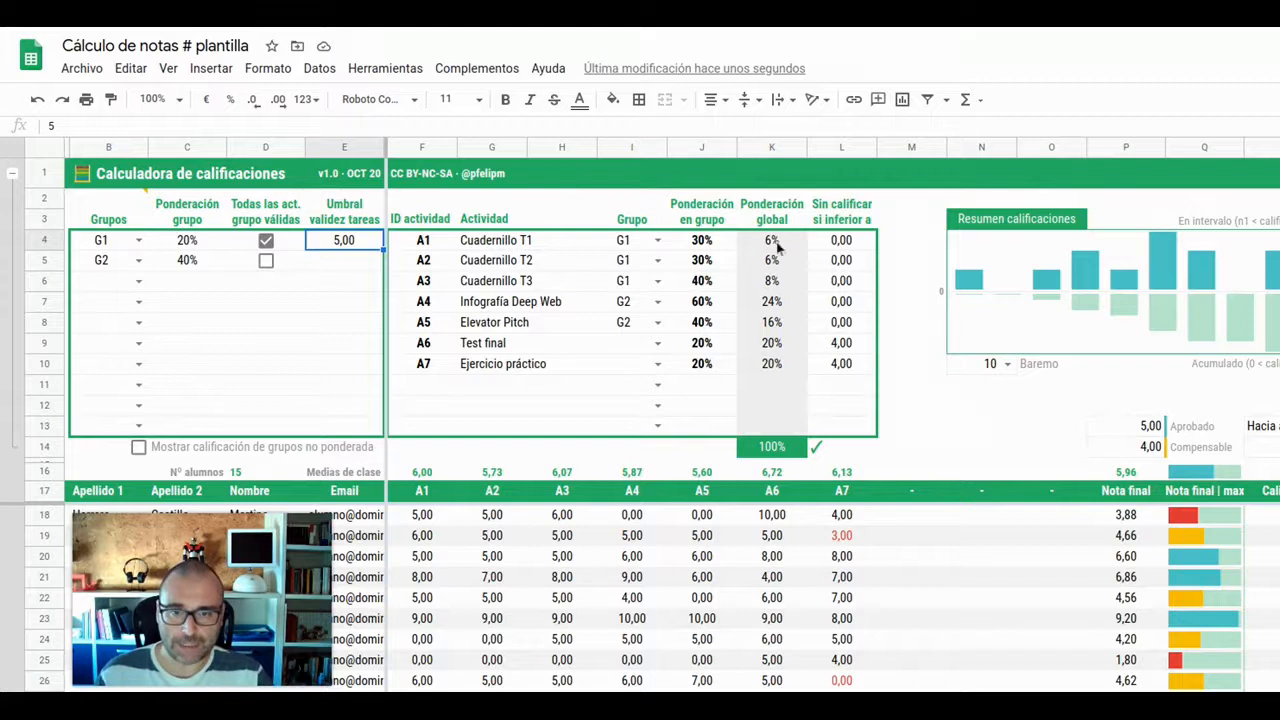
- Examine the Sin calificar si inferior a thresholds in L4 to L8 for the grouped activities A1 to A5
{"action": "left_click", "coordinate": [836, 212]}
{"action": "left_click_drag", "start_coordinate": [836, 212], "coordinate": [851, 378]}
{"action": "left_click", "coordinate": [810, 408]}
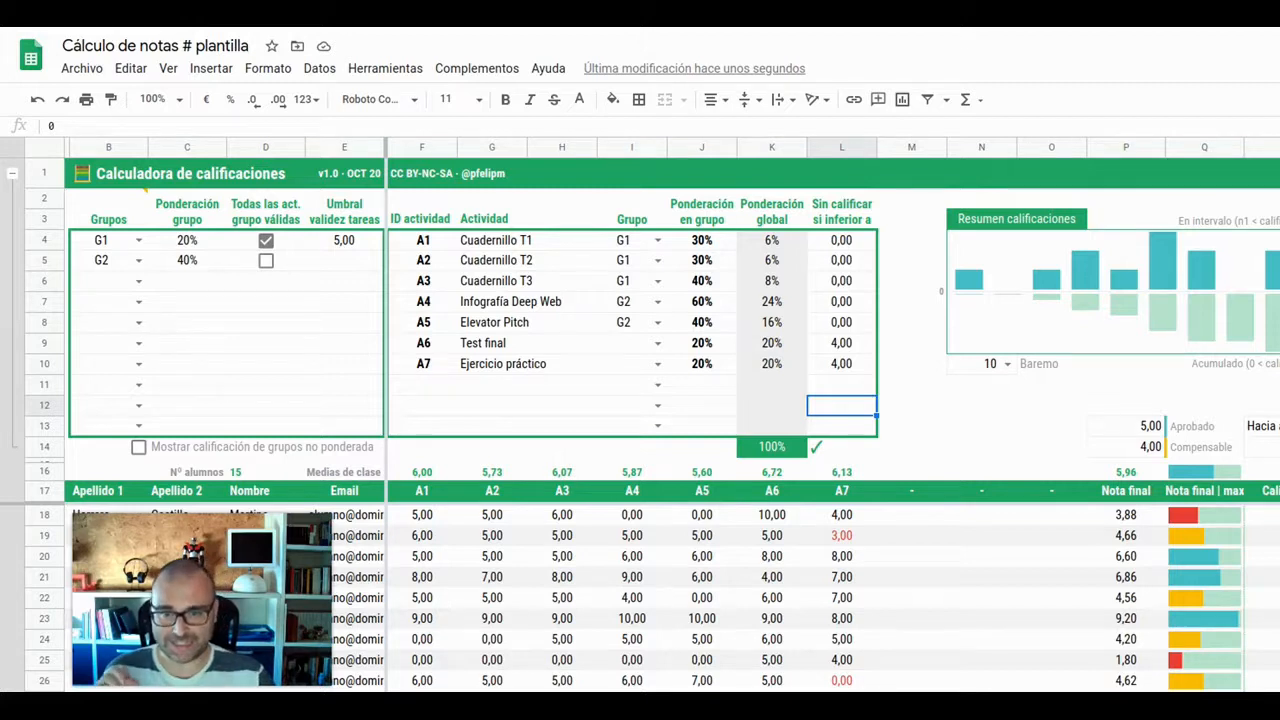
{"action": "left_click", "coordinate": [836, 242]}
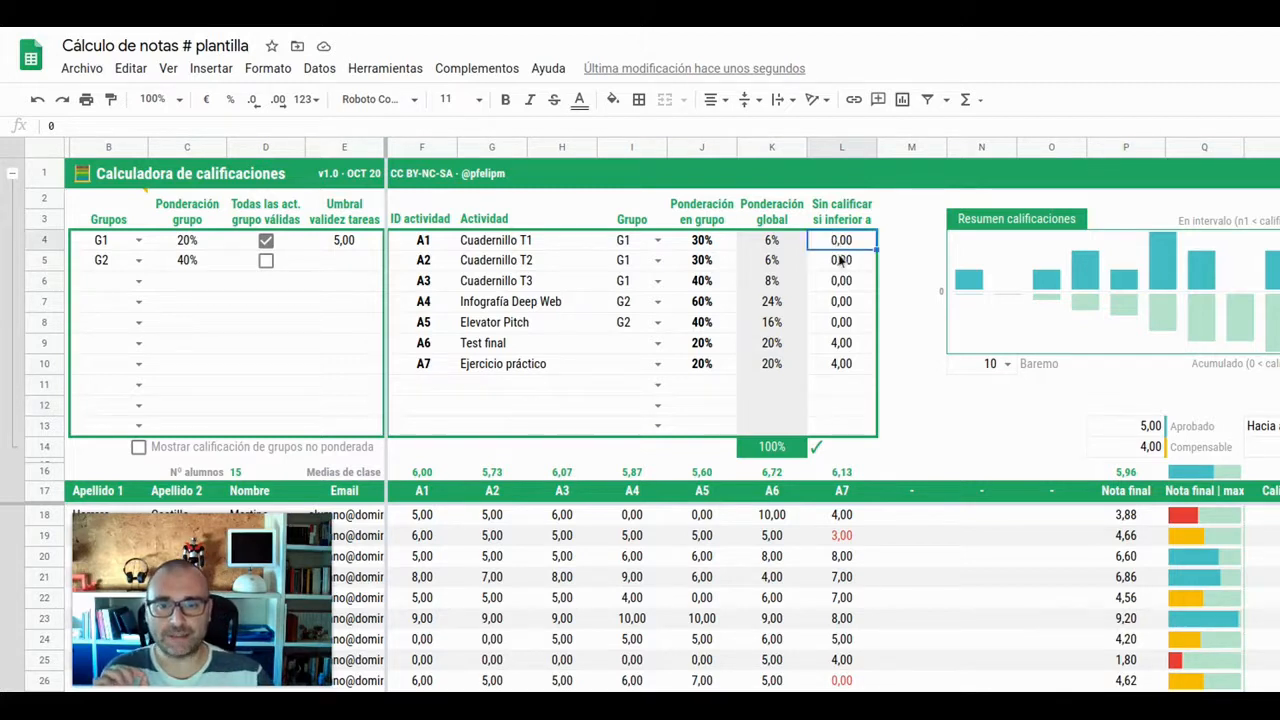
{"action": "left_click", "coordinate": [841, 261]}
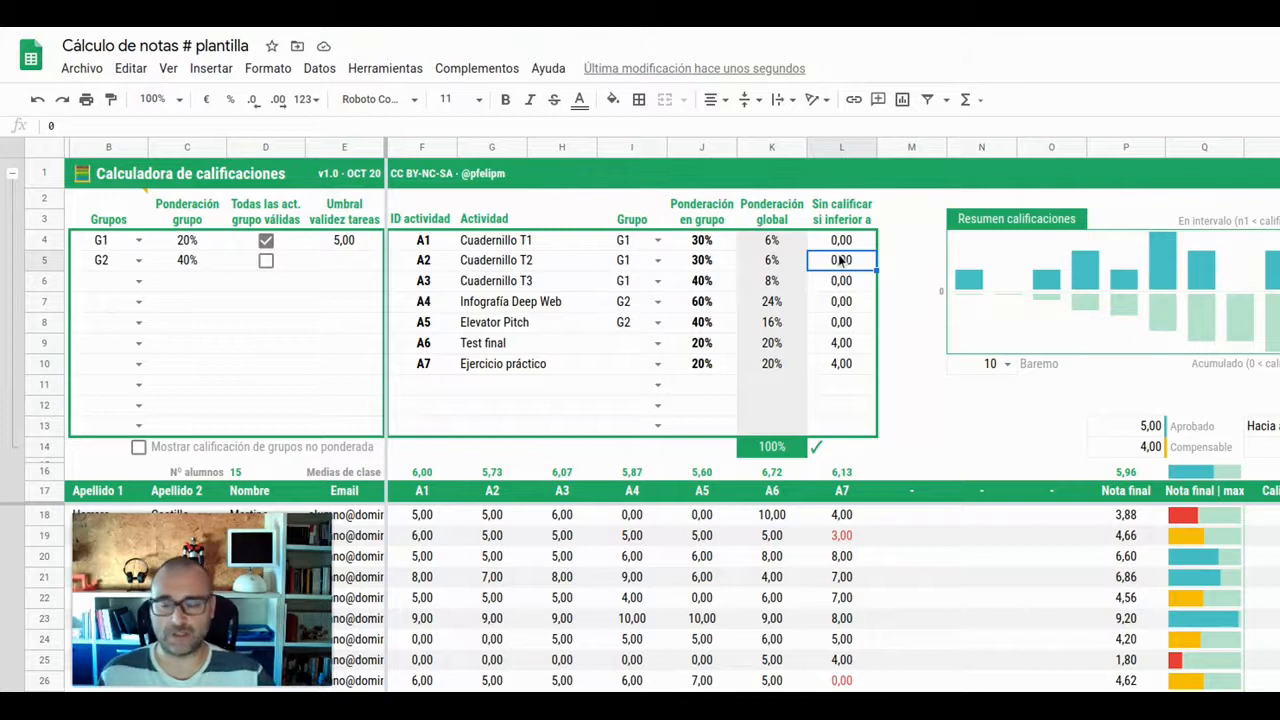
{"action": "left_click", "coordinate": [846, 283]}
{"action": "left_click", "coordinate": [847, 303]}
{"action": "left_click", "coordinate": [848, 323]}
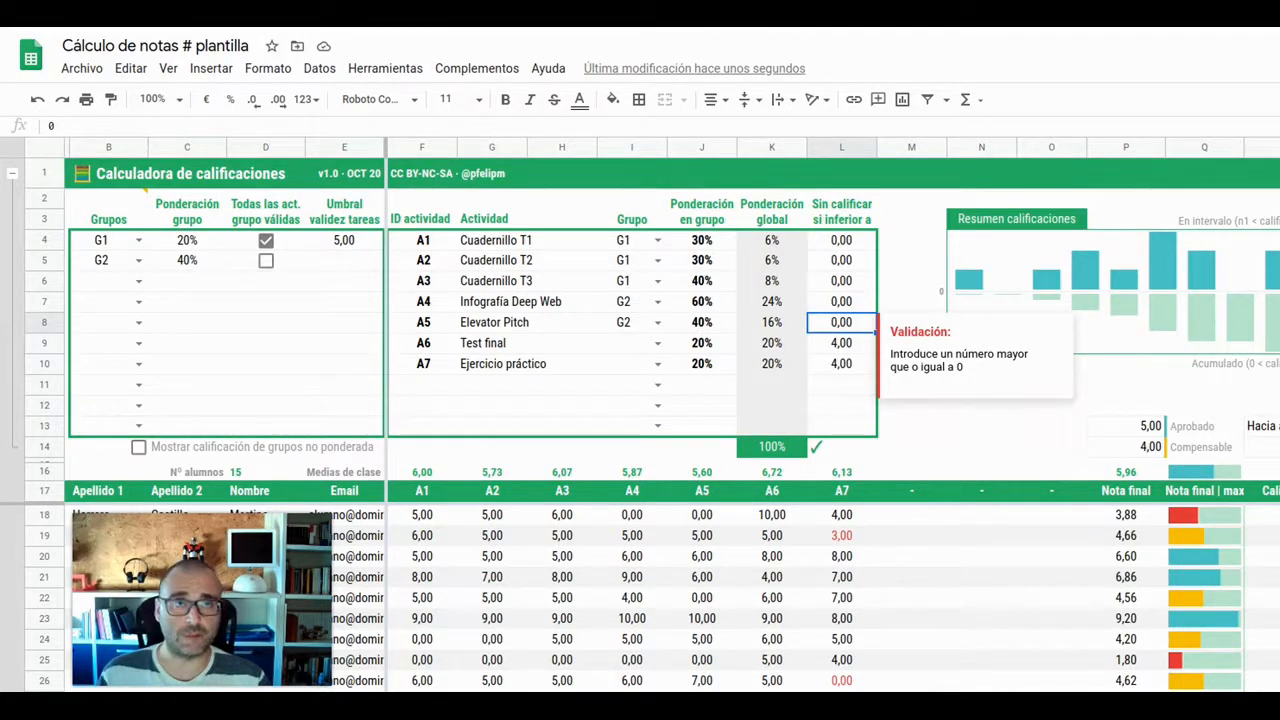
- Examine the Sin calificar si inferior a thresholds of Test final and Ejercicio práctico in L9 and L10
{"action": "left_click", "coordinate": [490, 350]}
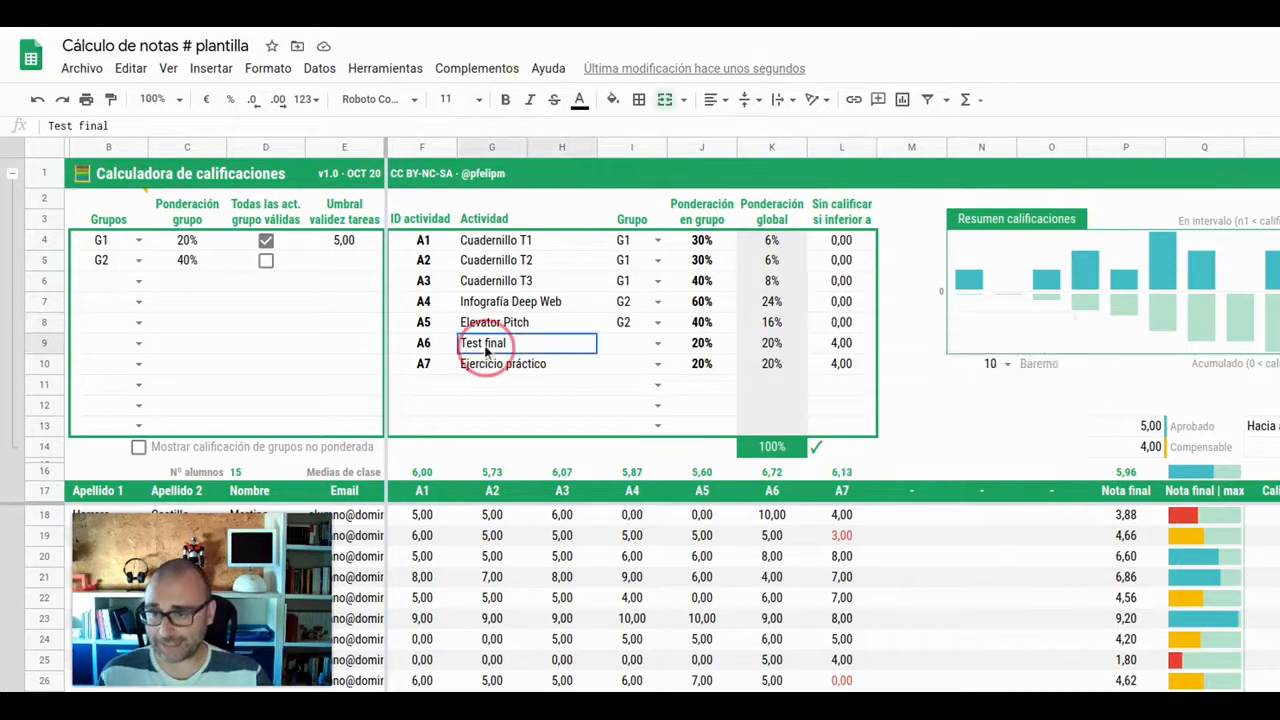
{"action": "left_click_drag", "start_coordinate": [490, 368], "coordinate": [495, 366]}
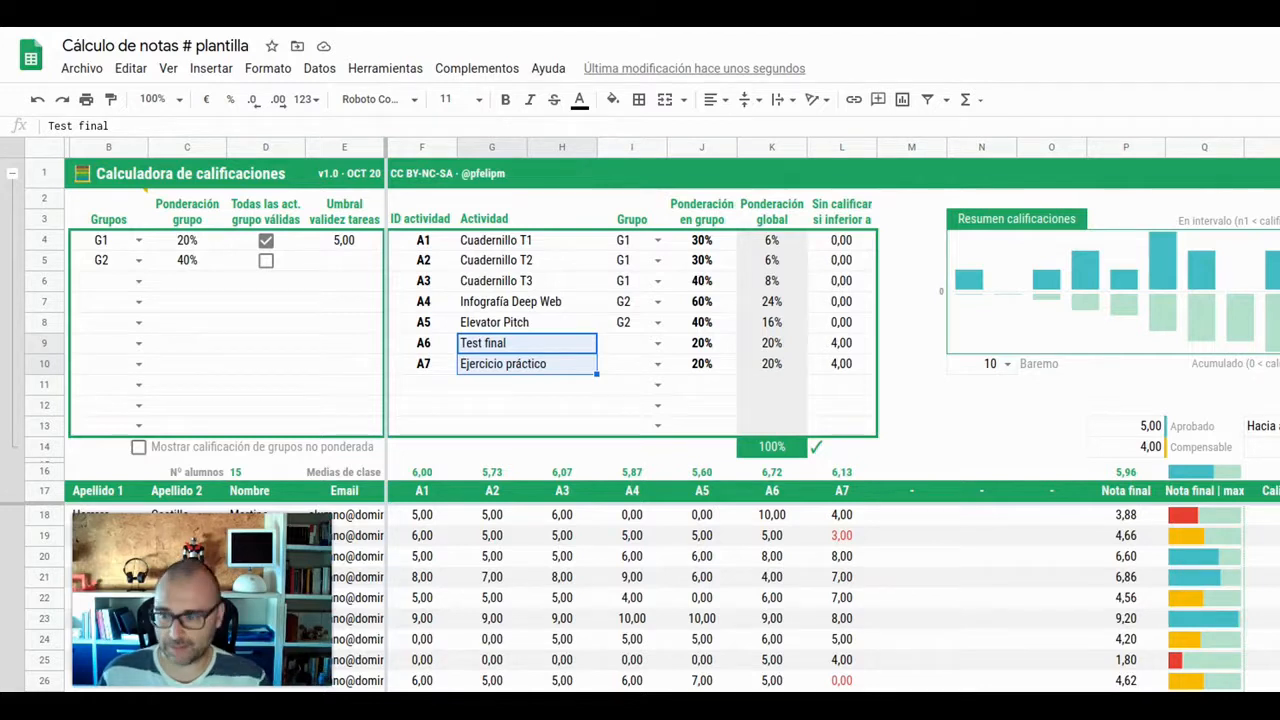
{"action": "left_click", "coordinate": [841, 350]}
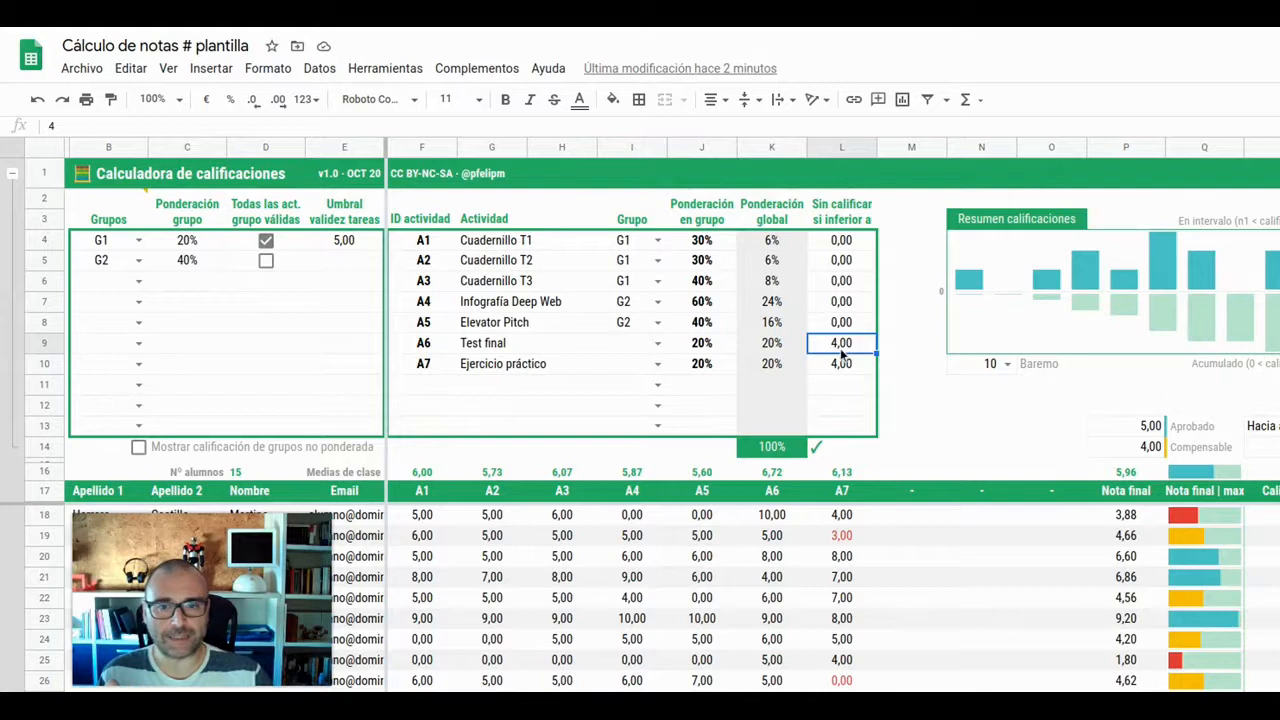
{"action": "left_click_drag", "start_coordinate": [838, 211], "coordinate": [838, 368]}
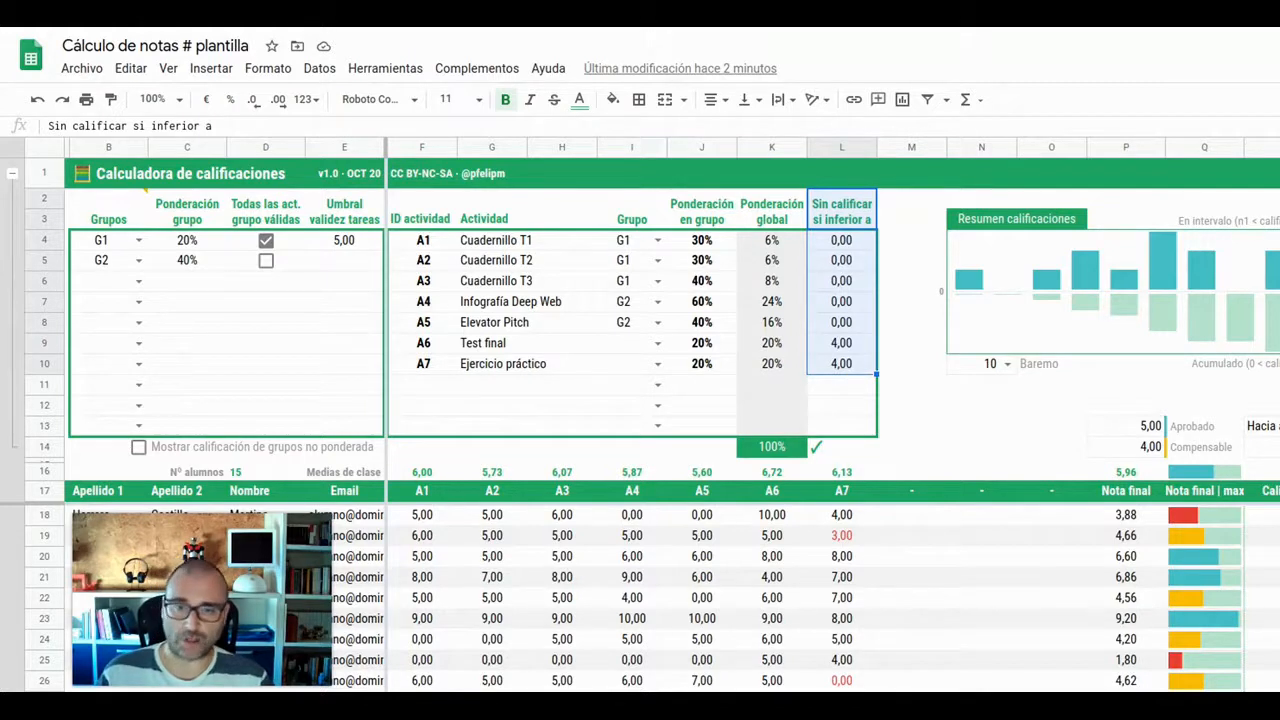
{"action": "left_click", "coordinate": [842, 368]}
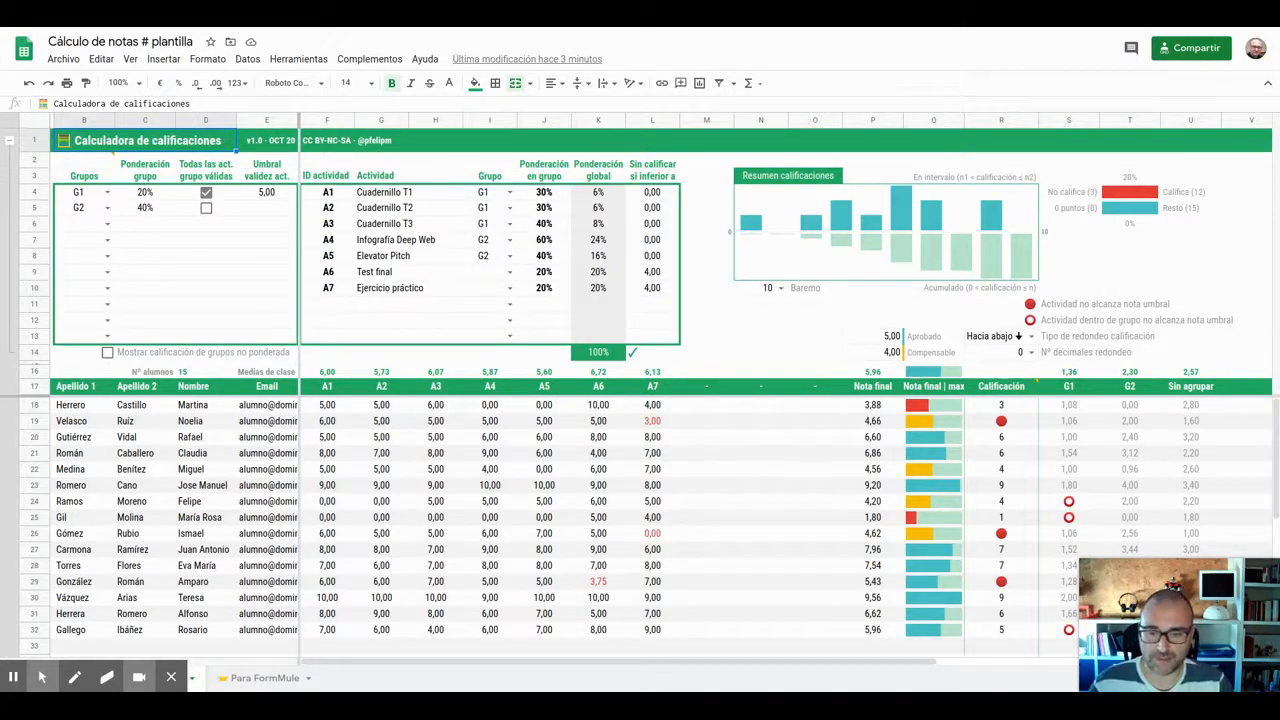
- Review all students' A1 to A7 grades and the results columns starting at Nota final
{"action": "key", "text": "alt+f"}
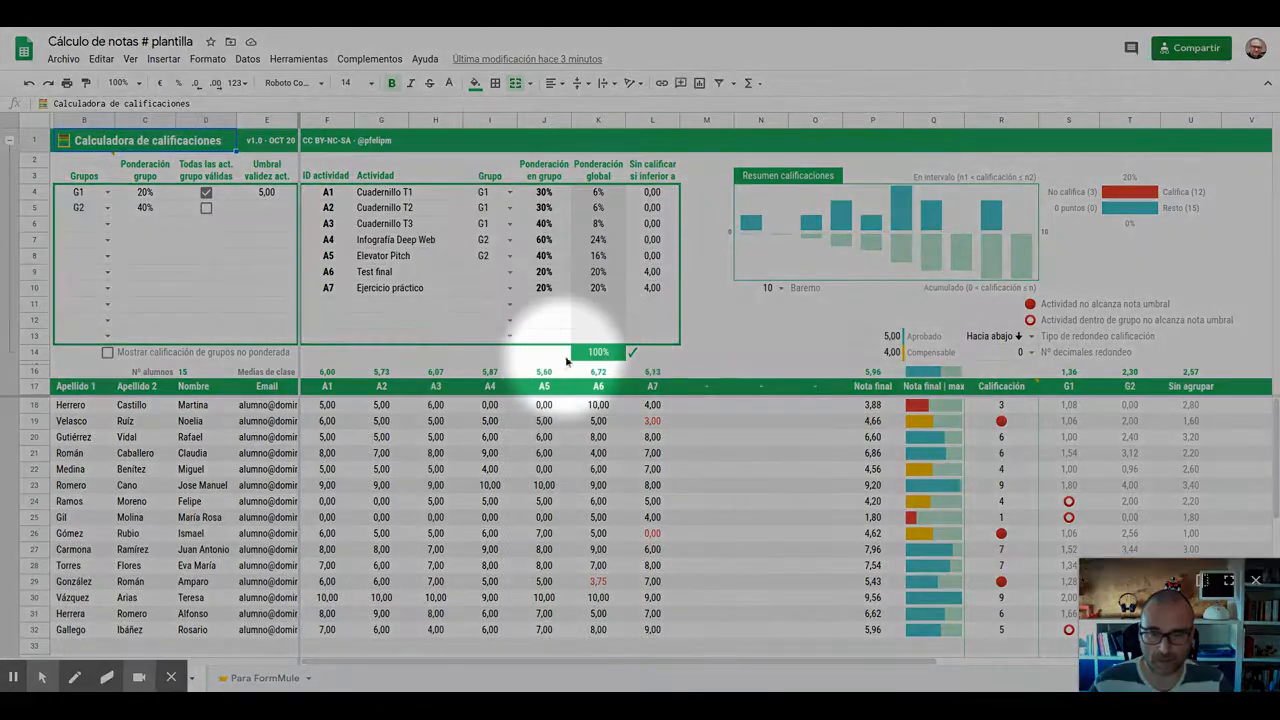
{"action": "key", "text": "alt+f"}
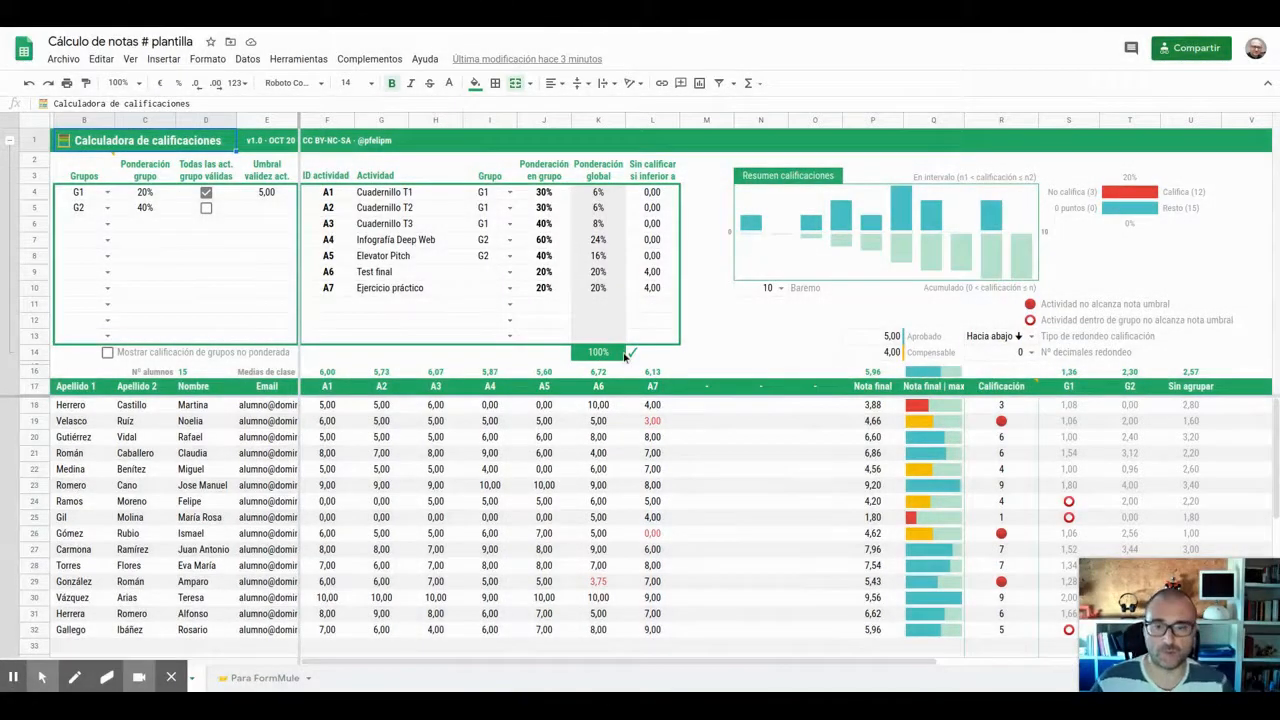
{"action": "left_click_drag", "start_coordinate": [320, 408], "coordinate": [652, 629]}
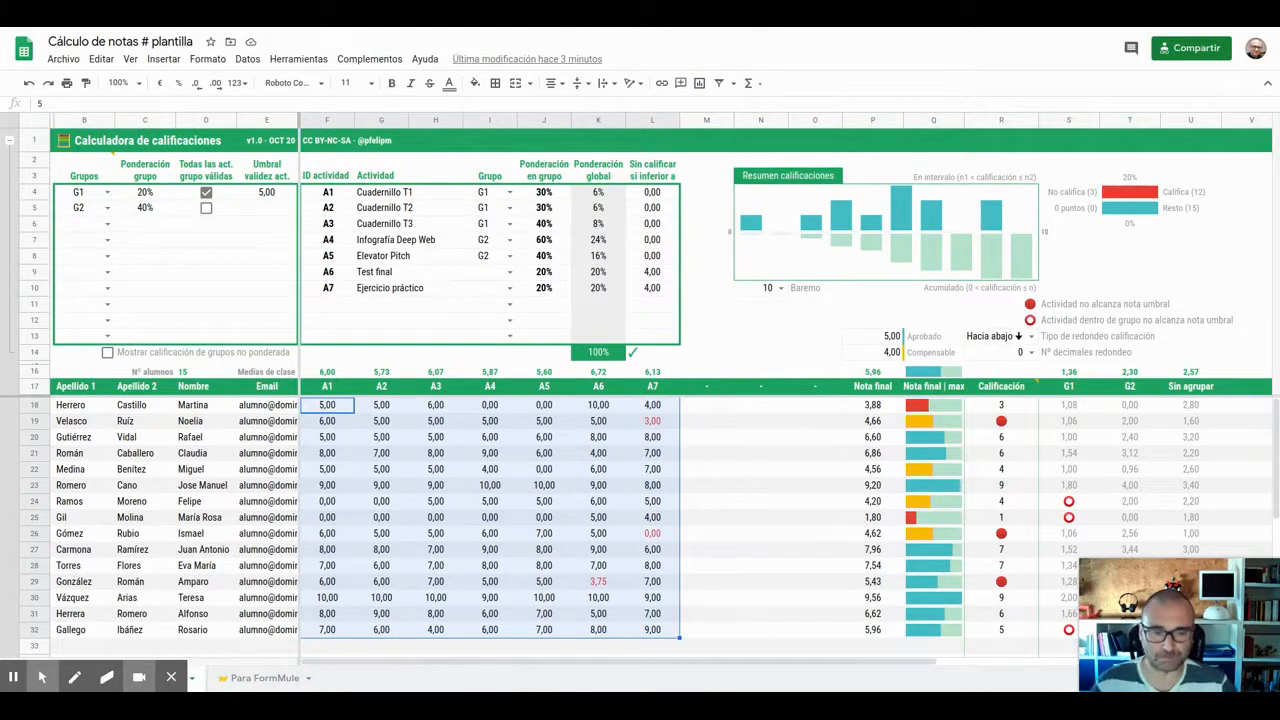
{"action": "left_click_drag", "start_coordinate": [872, 390], "coordinate": [1243, 527]}
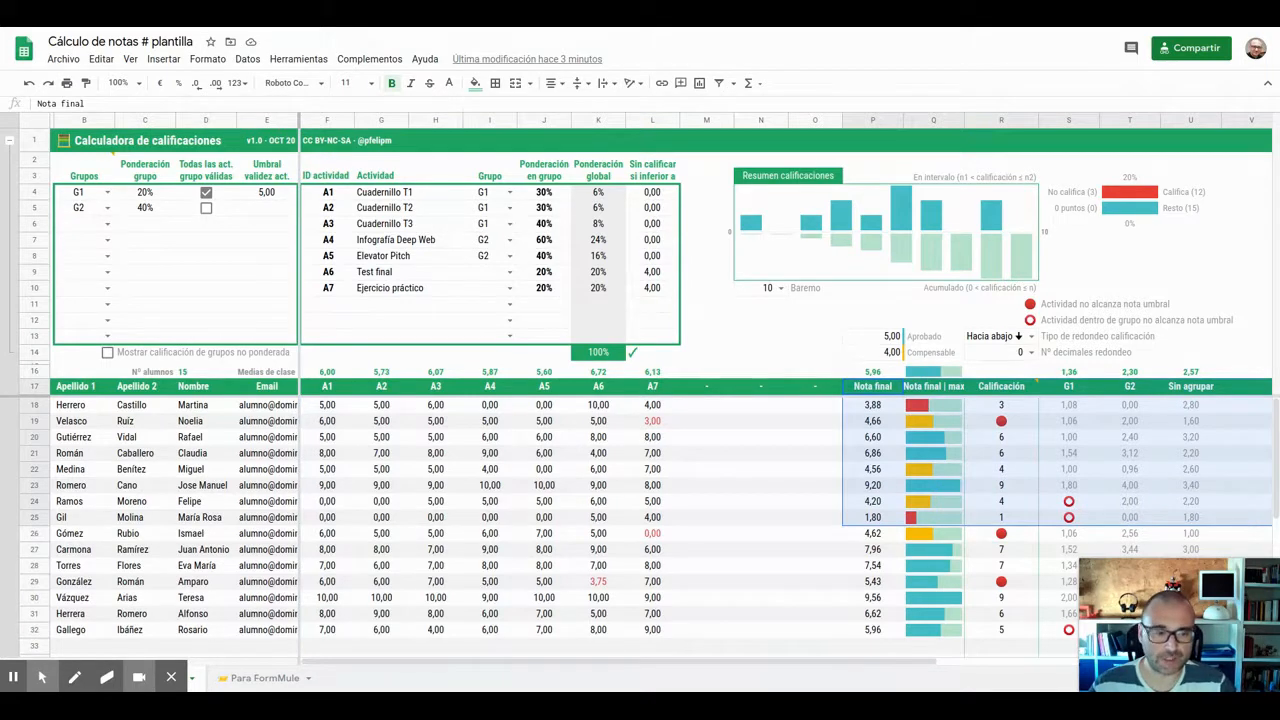
{"action": "left_click_drag", "start_coordinate": [1155, 602], "coordinate": [131, 453]}
{"action": "left_click", "coordinate": [815, 517]}
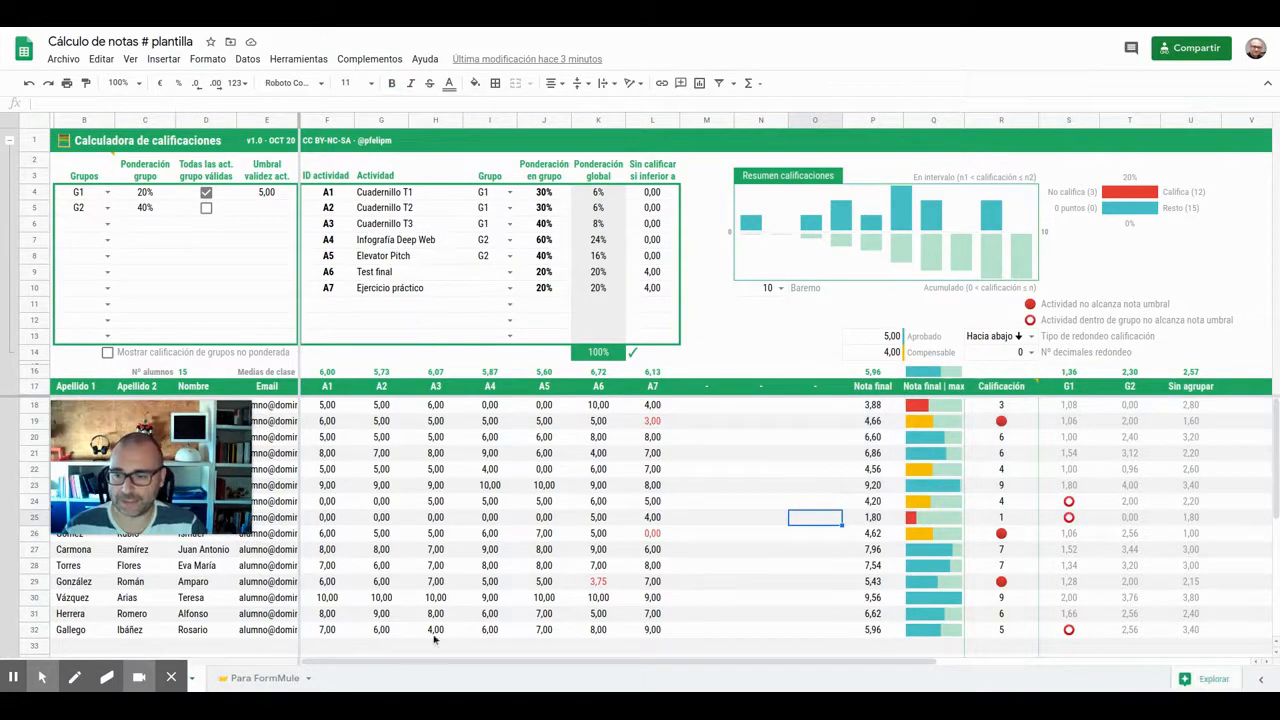
{"action": "mouse_move", "coordinate": [428, 663]}
{"action": "left_mouse_down"}
{"action": "mouse_move", "coordinate": [806, 674]}
{"action": "mouse_move", "coordinate": [413, 672]}
{"action": "left_mouse_up"}
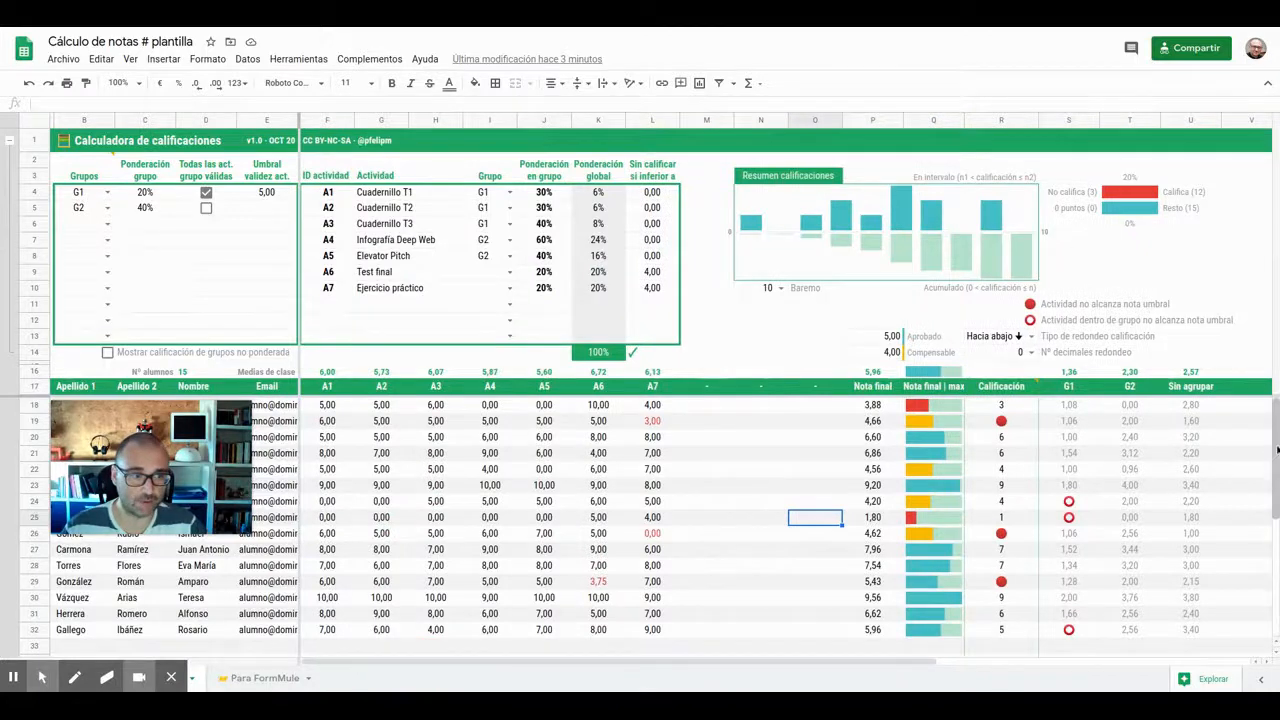
{"action": "left_click_drag", "start_coordinate": [1271, 457], "coordinate": [1257, 409]}
- Examine the results block from Nota final to Sin agrupar, then the Nota final column and its class average in P16
{"action": "left_click_drag", "start_coordinate": [878, 386], "coordinate": [1208, 630]}
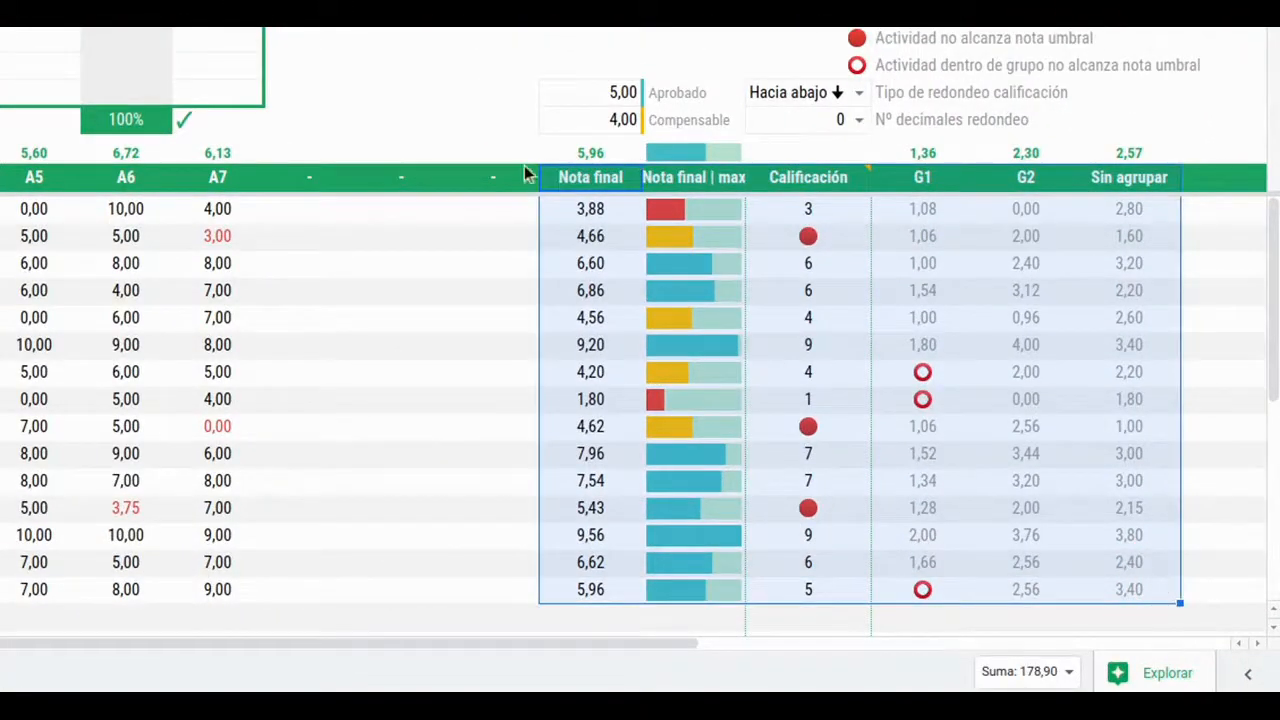
{"action": "left_click", "coordinate": [585, 153]}
{"action": "left_click_drag", "start_coordinate": [585, 153], "coordinate": [604, 592]}
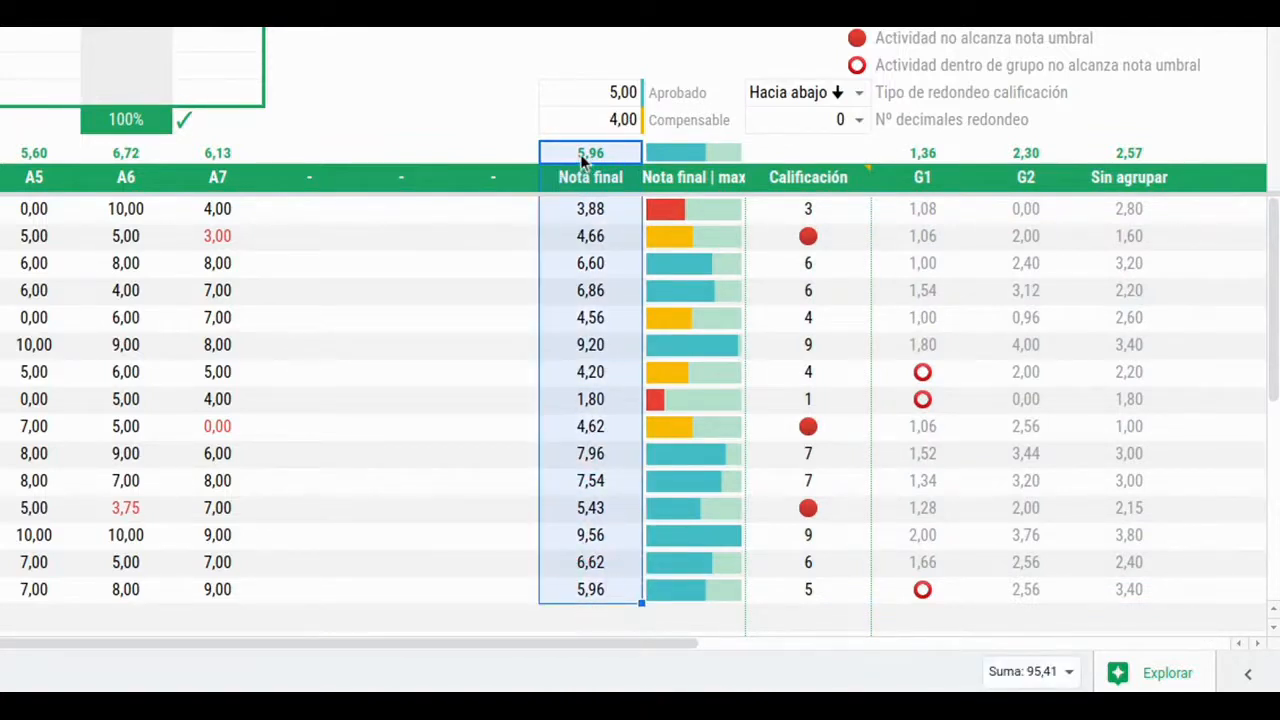
{"action": "left_click", "coordinate": [583, 157]}
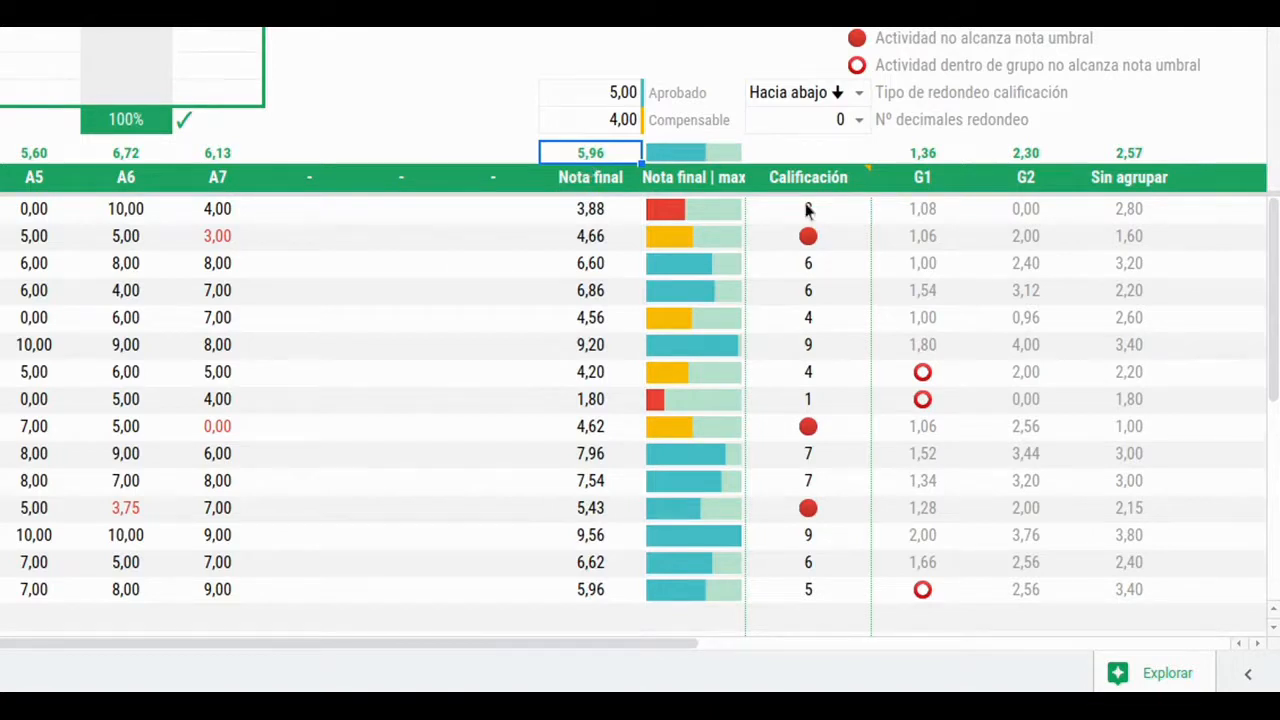
- Inspect the G1 class average in S16 and the G1, G2 and Sin agrupar column headings
{"action": "left_click", "coordinate": [948, 152]}
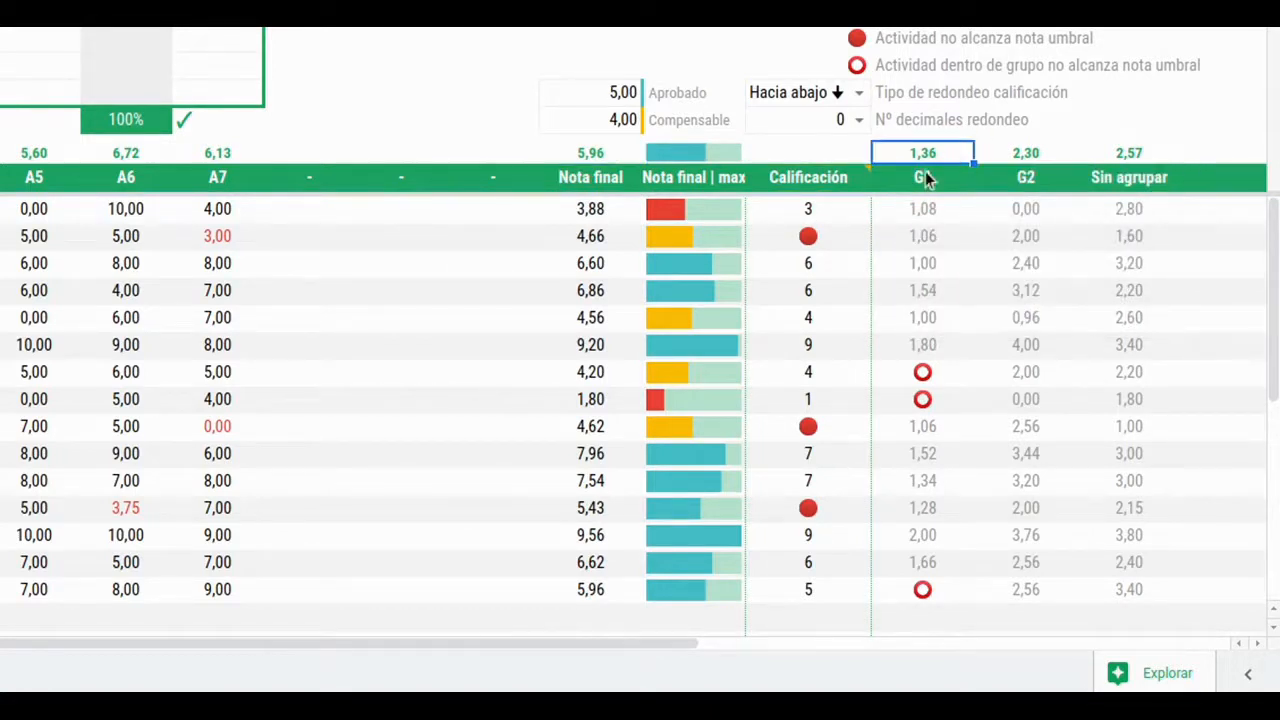
{"action": "left_click", "coordinate": [955, 182]}
{"action": "left_click", "coordinate": [1025, 180]}
{"action": "left_click", "coordinate": [1127, 180]}
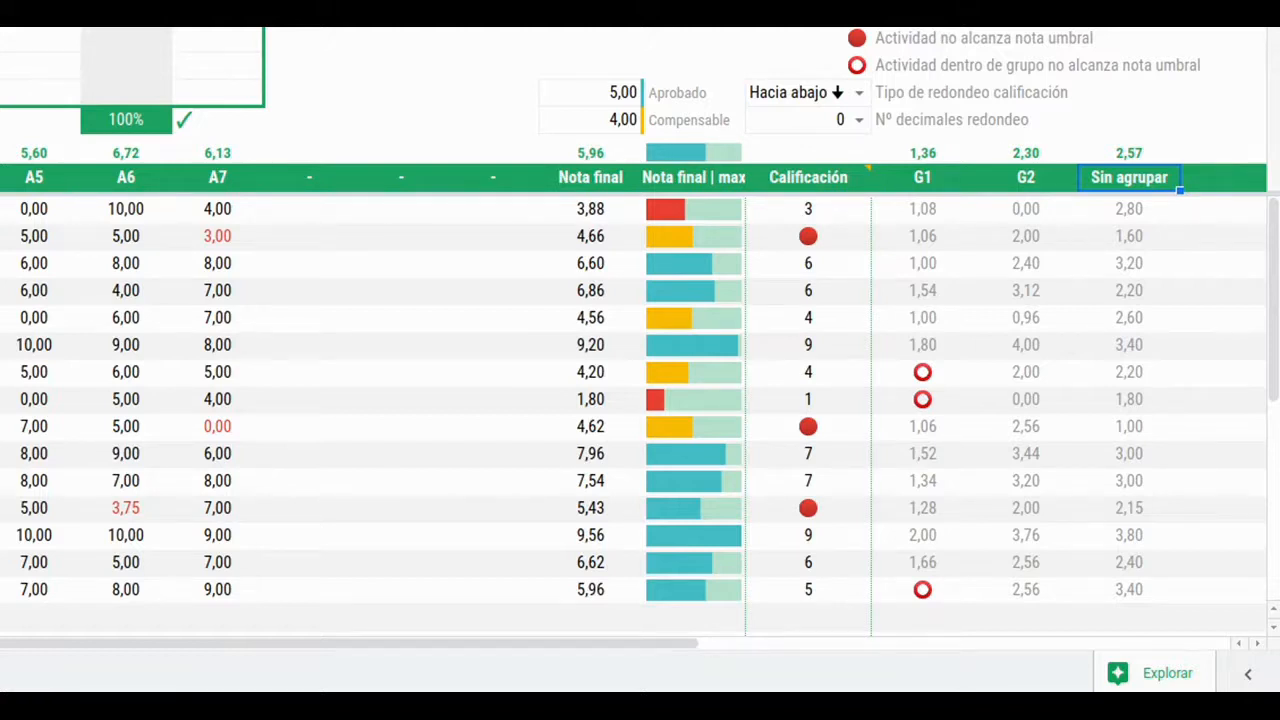
- Relate the Sin agrupar column to activities A6 and A7 and their weights, then check the first student's value in U18
{"action": "left_click_drag", "start_coordinate": [110, 180], "coordinate": [226, 181]}
{"action": "left_click", "coordinate": [1127, 178]}
{"action": "left_click_drag", "start_coordinate": [24, 4], "coordinate": [20, 24]}
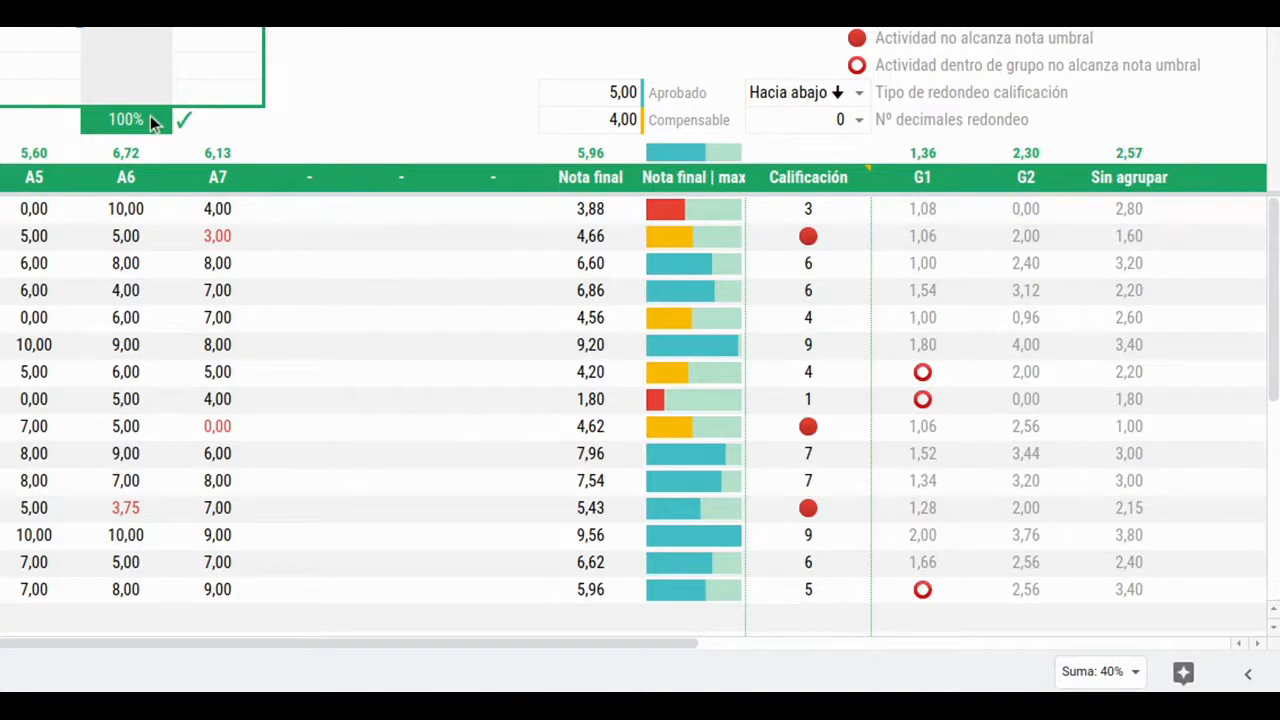
{"action": "left_click", "coordinate": [1146, 207]}
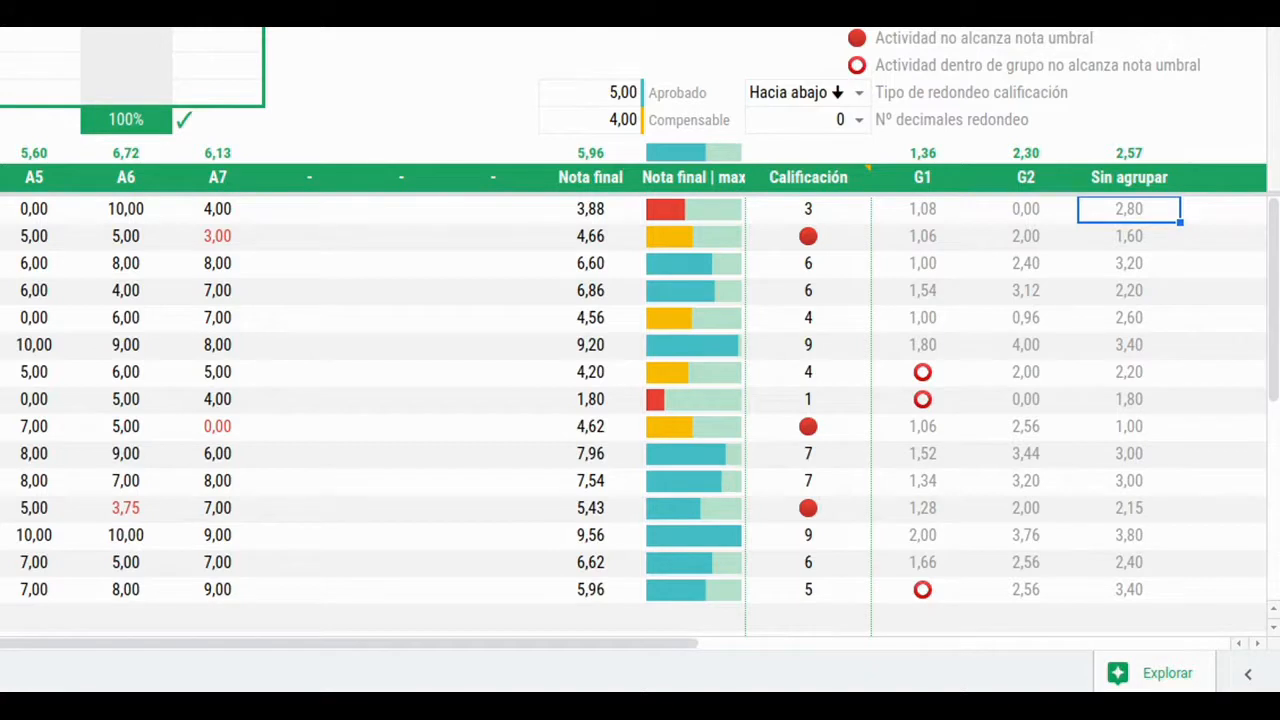
- Compare the first student's Nota final with the sum of their G1, G2 and Sin agrupar values
{"action": "left_click", "coordinate": [585, 210]}
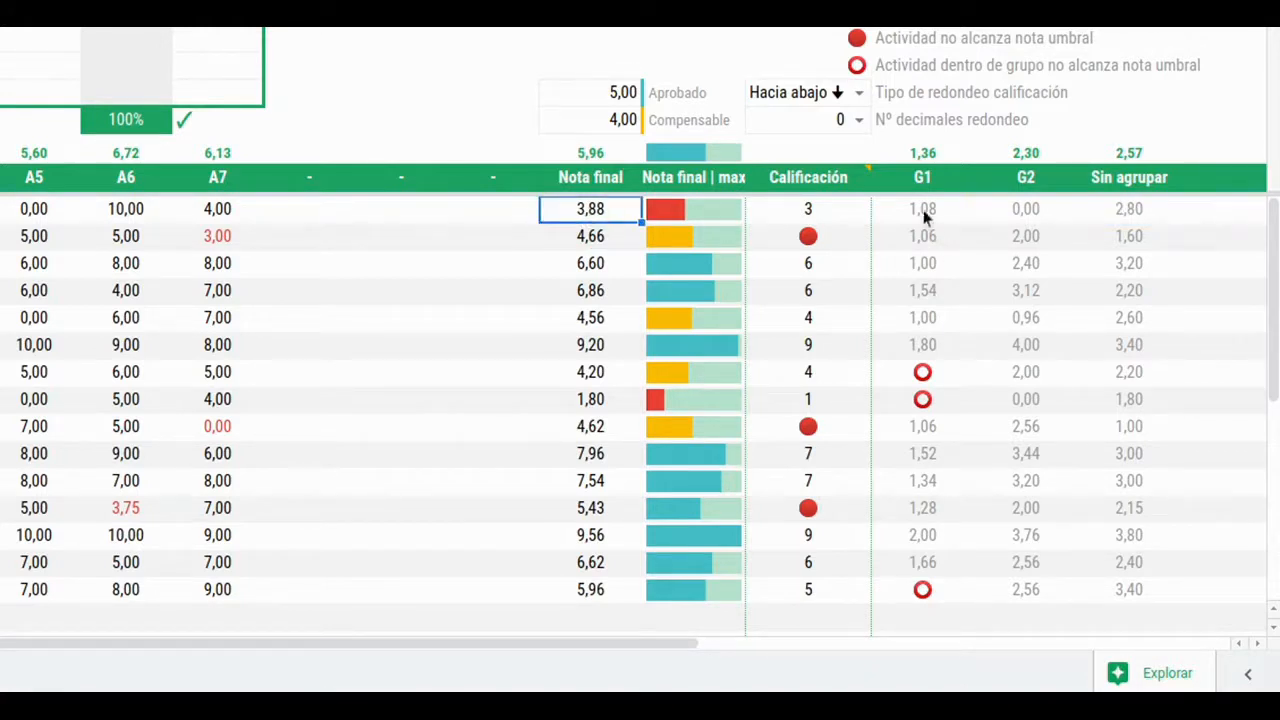
{"action": "left_click_drag", "start_coordinate": [922, 209], "coordinate": [1100, 213]}
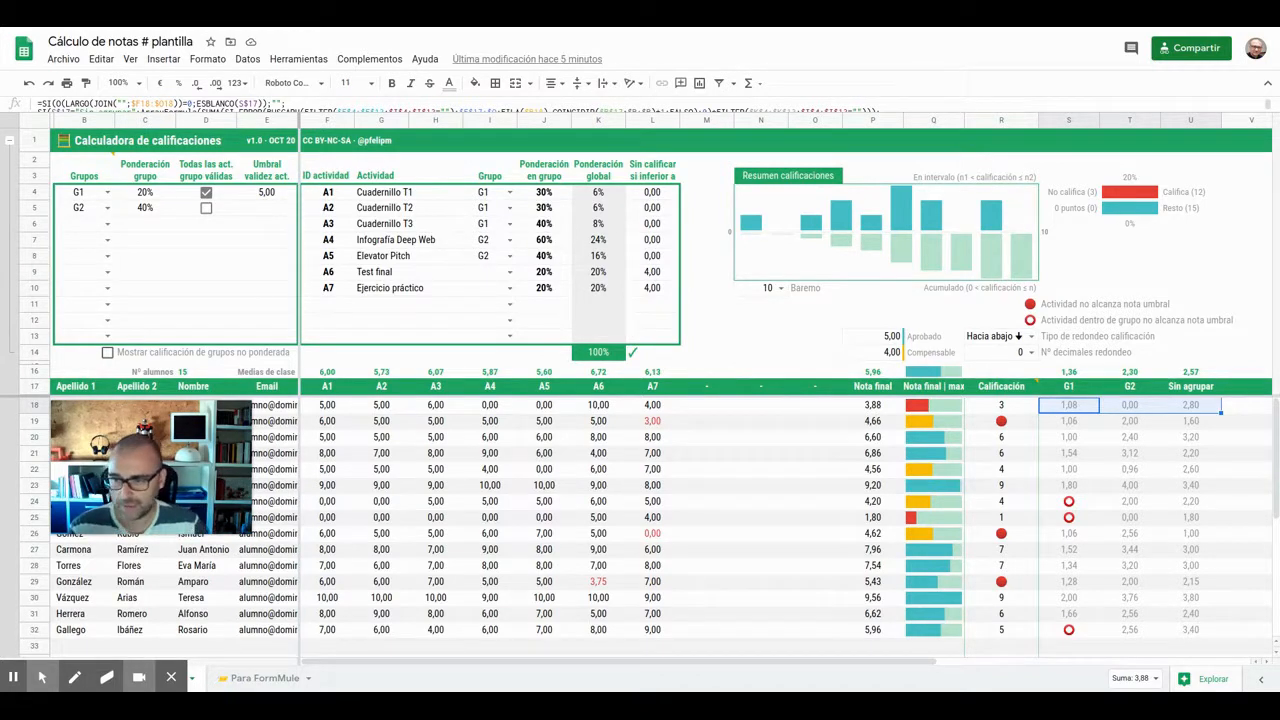
- Enable Mostrar calificación de grupos no ponderada and compare the first student's group values with their Nota final
{"action": "left_click", "coordinate": [107, 352]}
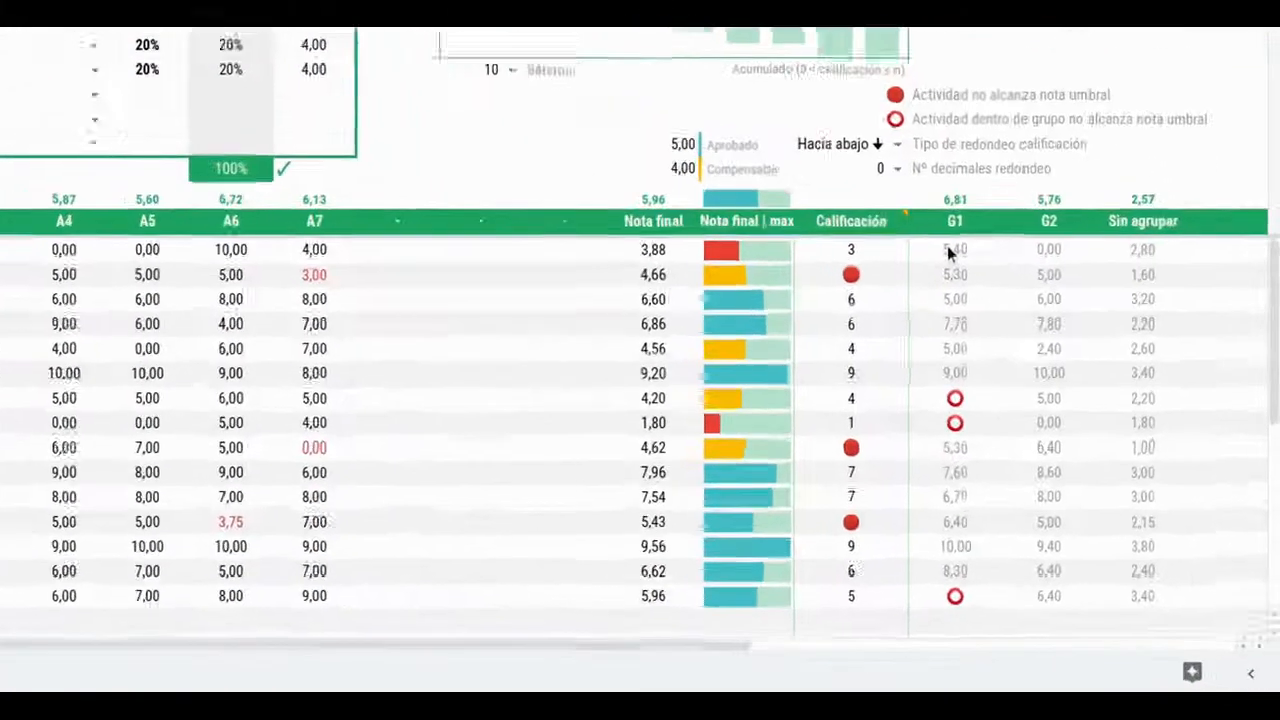
{"action": "left_click_drag", "start_coordinate": [1069, 405], "coordinate": [1199, 407]}
{"action": "left_click", "coordinate": [597, 214]}
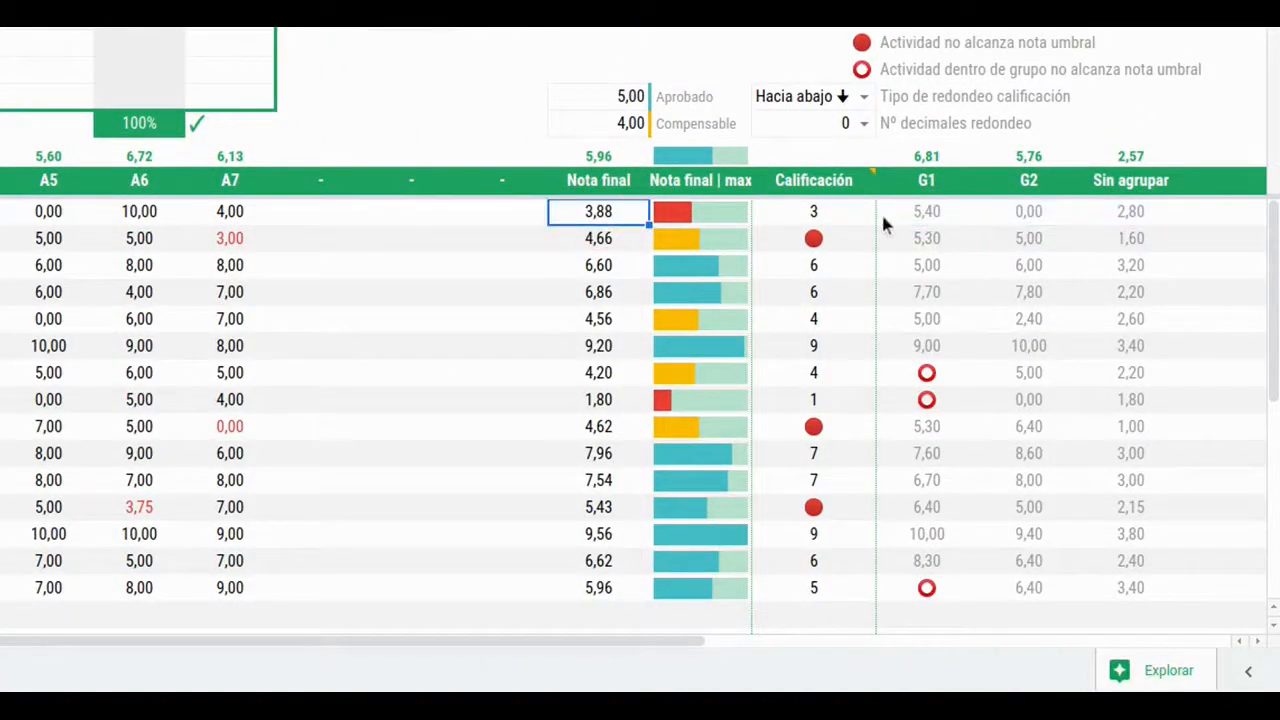
{"action": "left_click", "coordinate": [925, 213]}
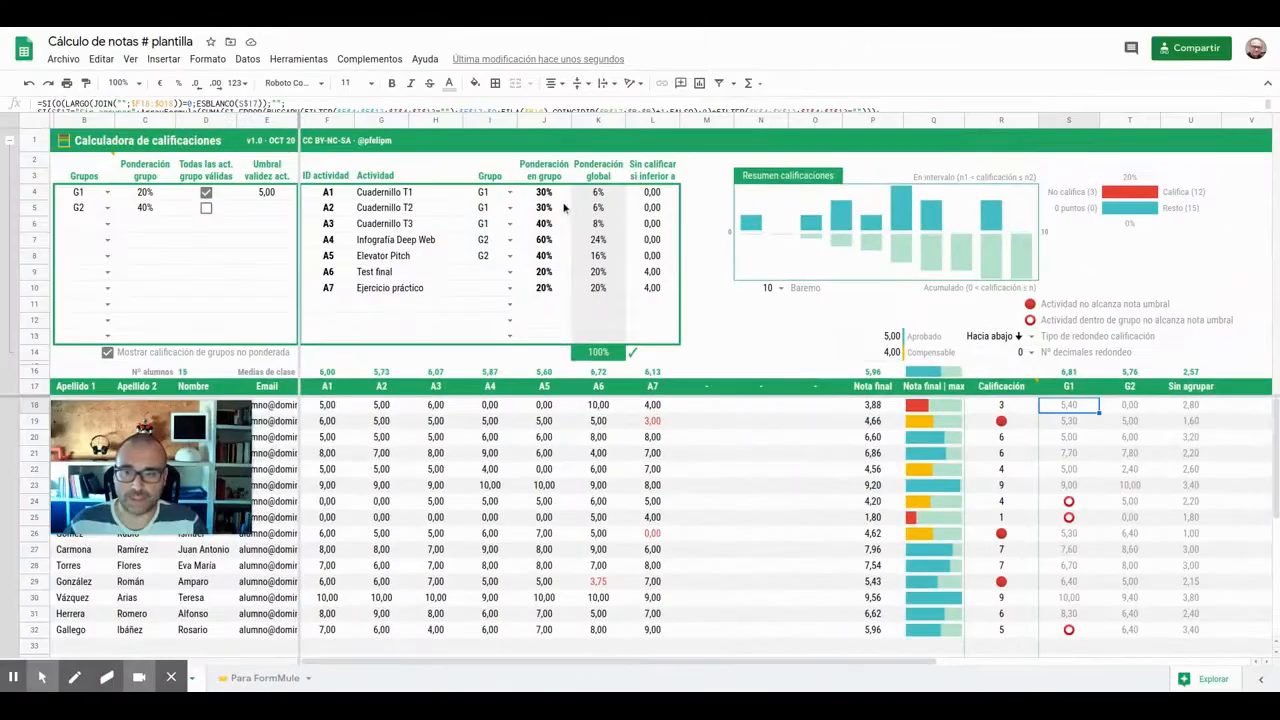
- Relate the weights of activities A1 to A3 and the first student's grades in them to the unweighted G1 value in S18
{"action": "left_click", "coordinate": [386, 194]}
{"action": "left_click_drag", "start_coordinate": [337, 194], "coordinate": [548, 228]}
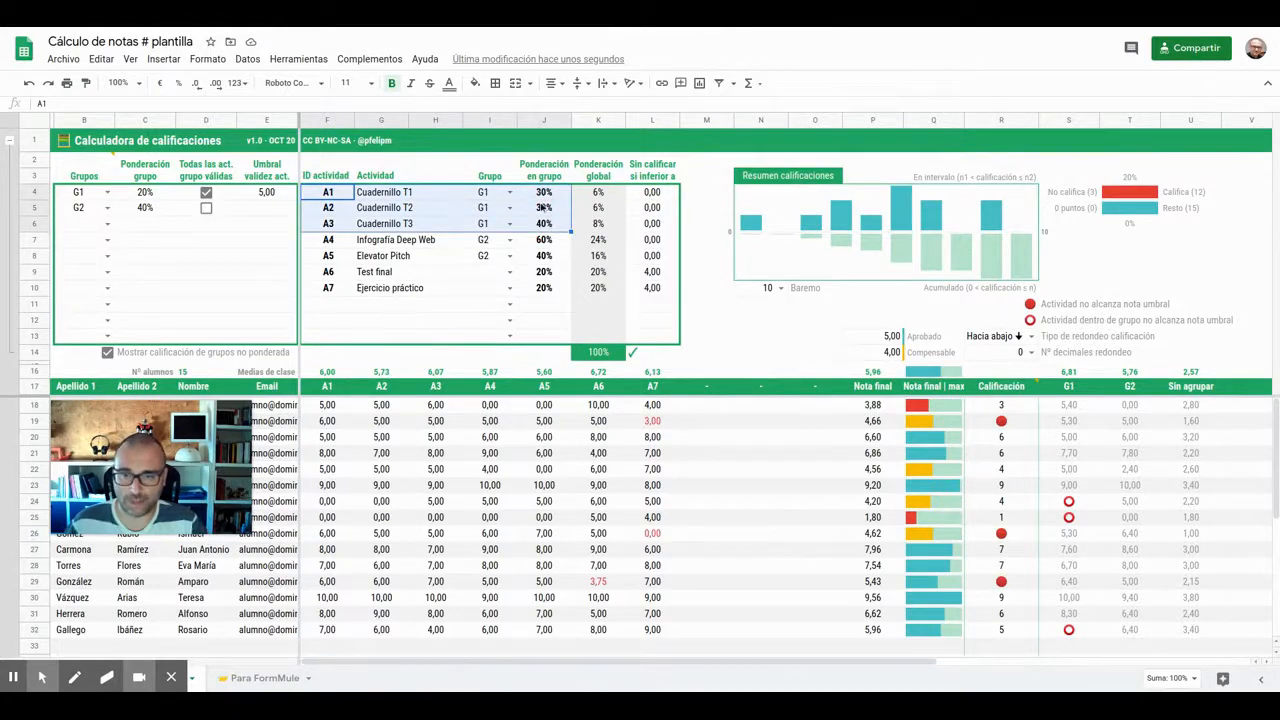
{"action": "left_click_drag", "start_coordinate": [327, 405], "coordinate": [440, 407]}
{"action": "left_click", "coordinate": [1063, 405]}
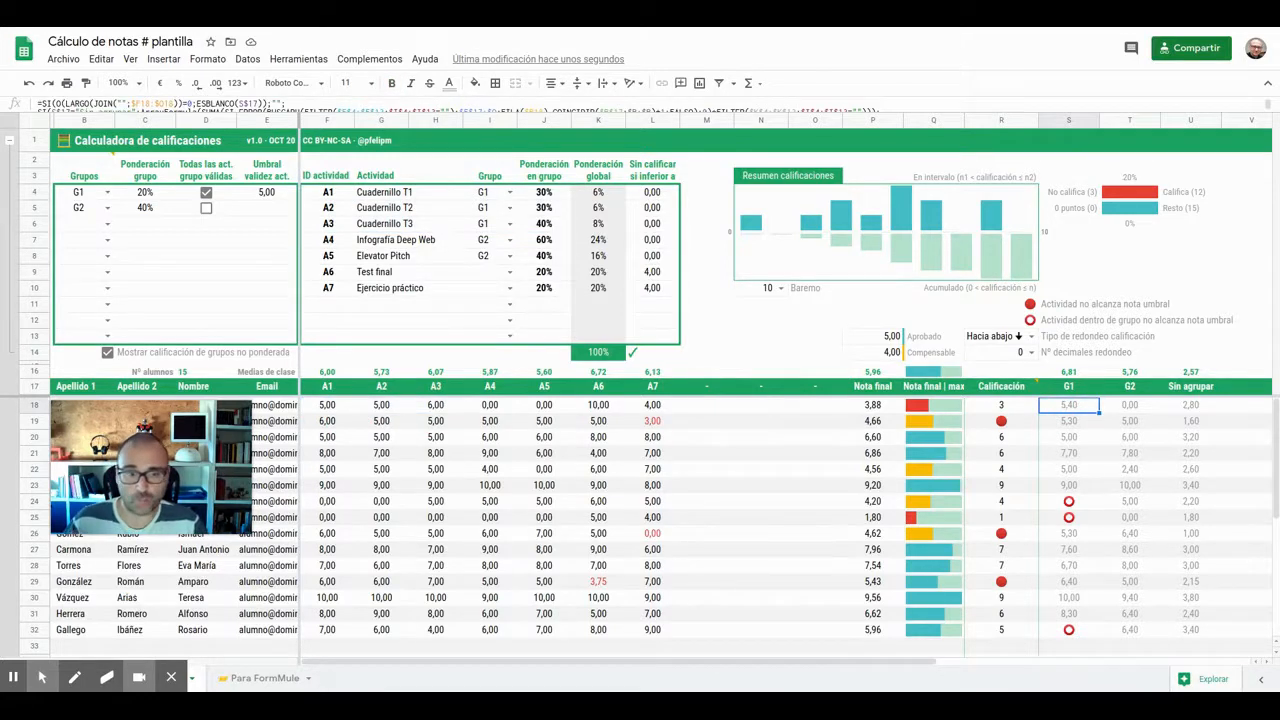
- Check the first student's Nota final and disable Mostrar calificación de grupos no ponderada
{"action": "left_click", "coordinate": [871, 412]}
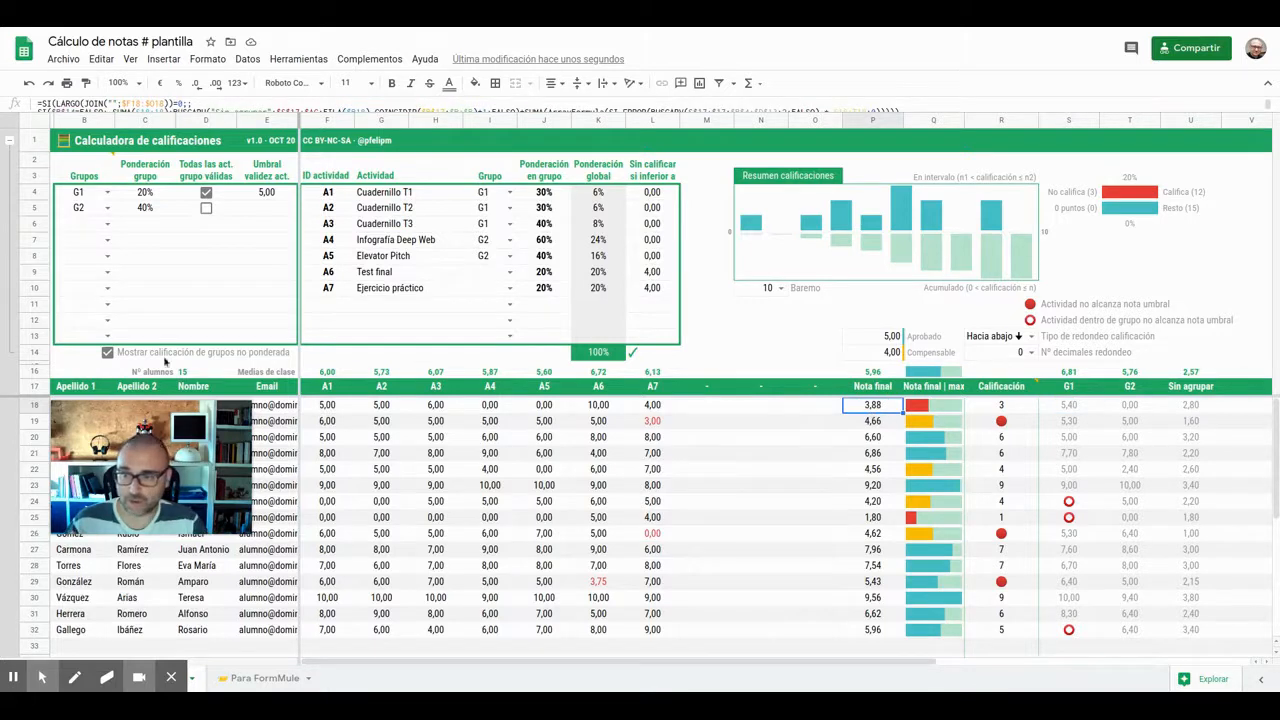
{"action": "left_click", "coordinate": [107, 352]}
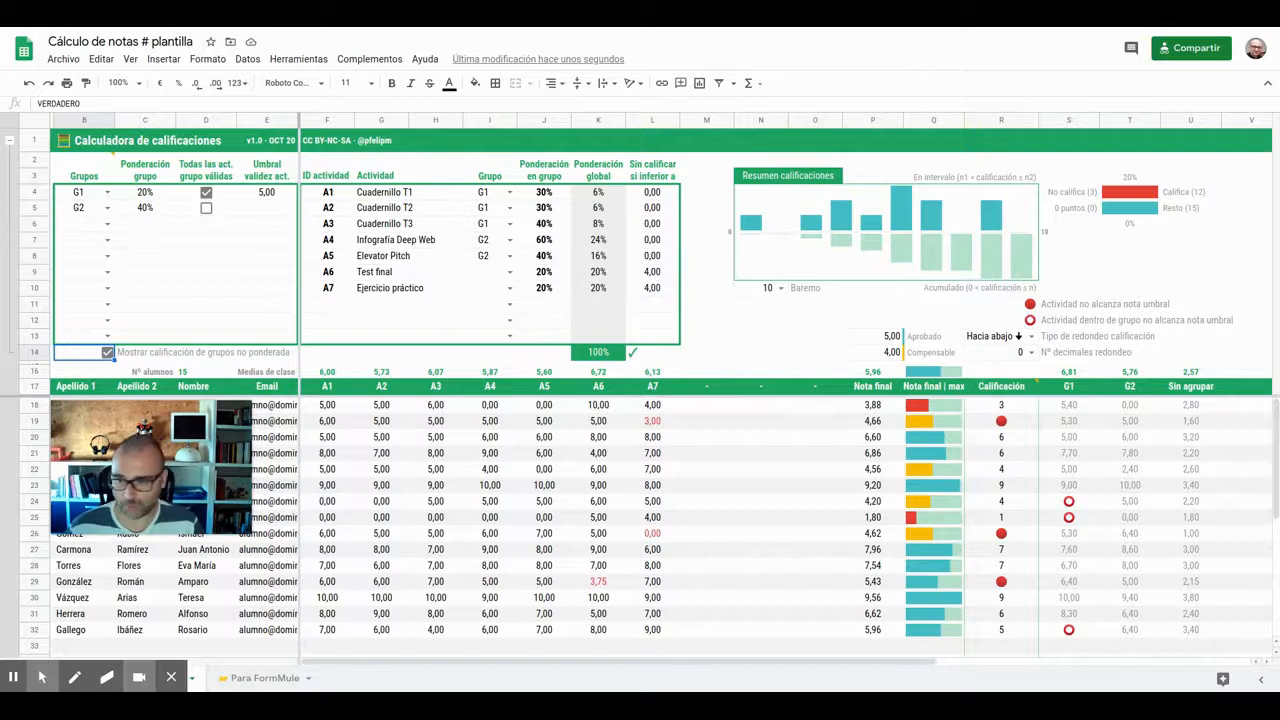
{"action": "left_click", "coordinate": [107, 352]}
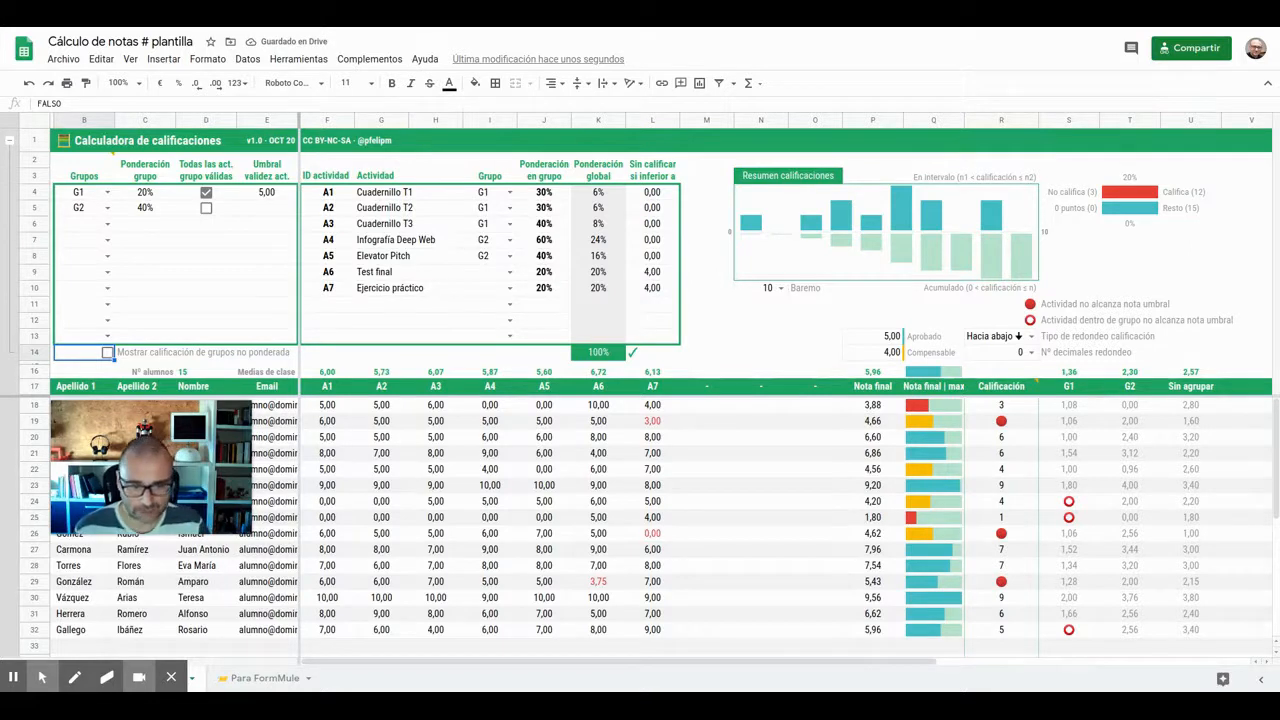
- Compare the Nota final column with the Nota final | max bars, using the first student and the highest-graded student
{"action": "left_click_drag", "start_coordinate": [872, 404], "coordinate": [880, 605]}
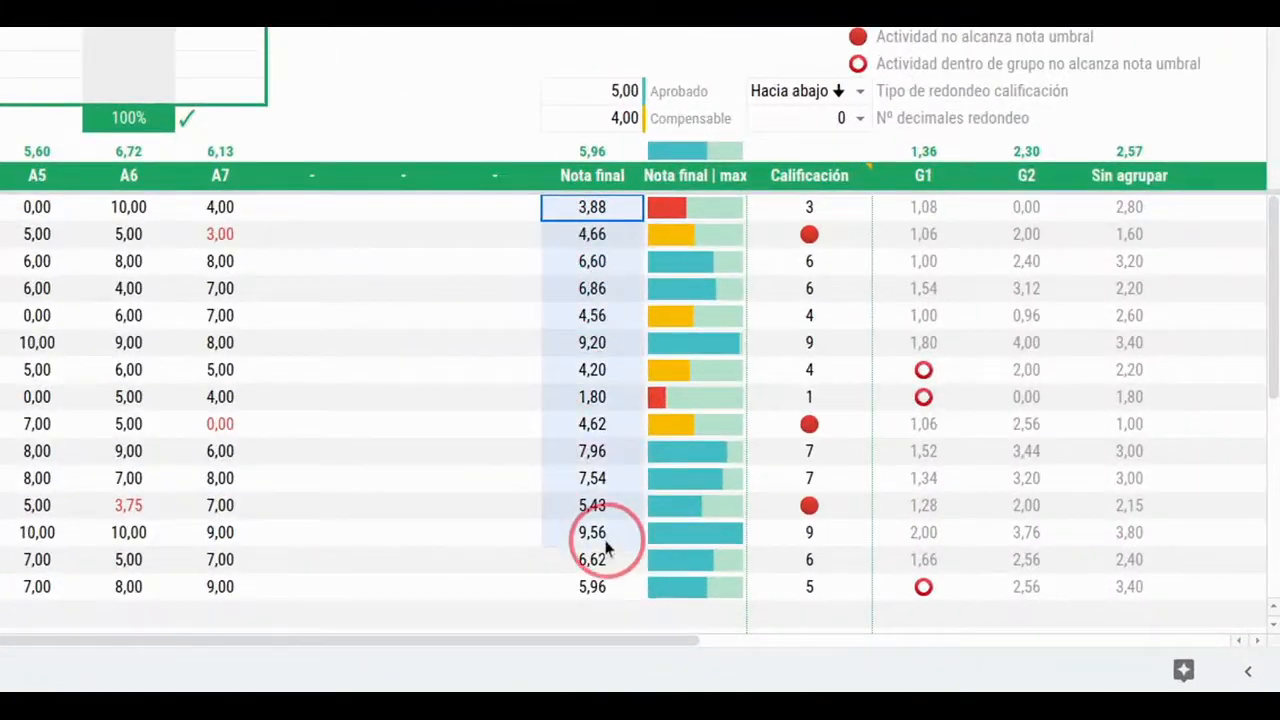
{"action": "left_click", "coordinate": [700, 210]}
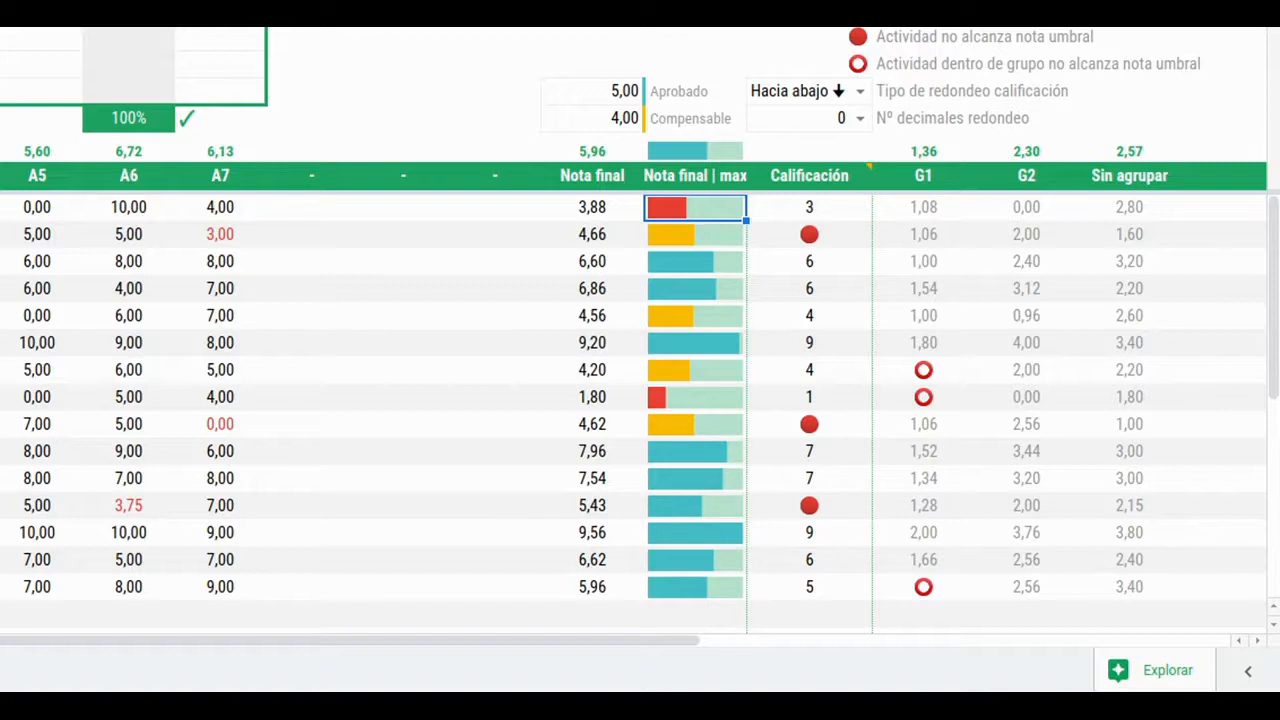
{"action": "left_click", "coordinate": [600, 532]}
{"action": "left_click", "coordinate": [709, 527]}
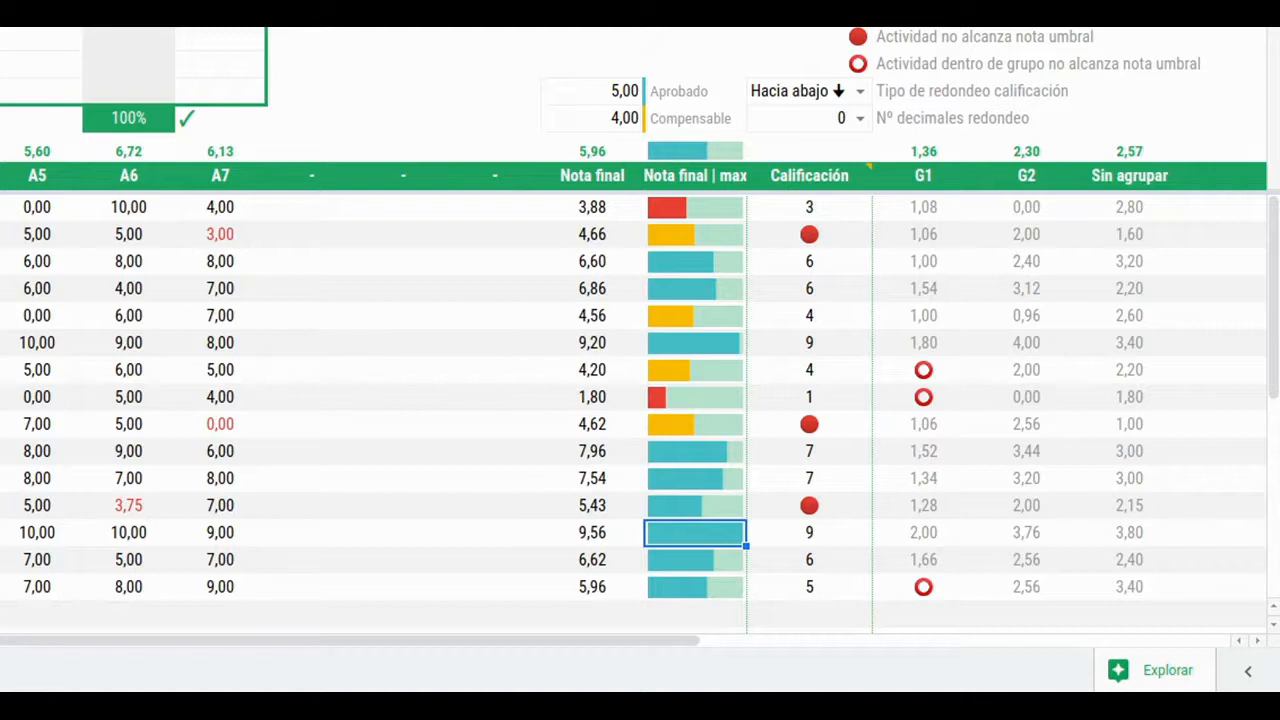
- Examine the red, yellow and blue bars in the Nota final | max column
{"action": "left_click", "coordinate": [685, 211]}
{"action": "left_click", "coordinate": [684, 236]}
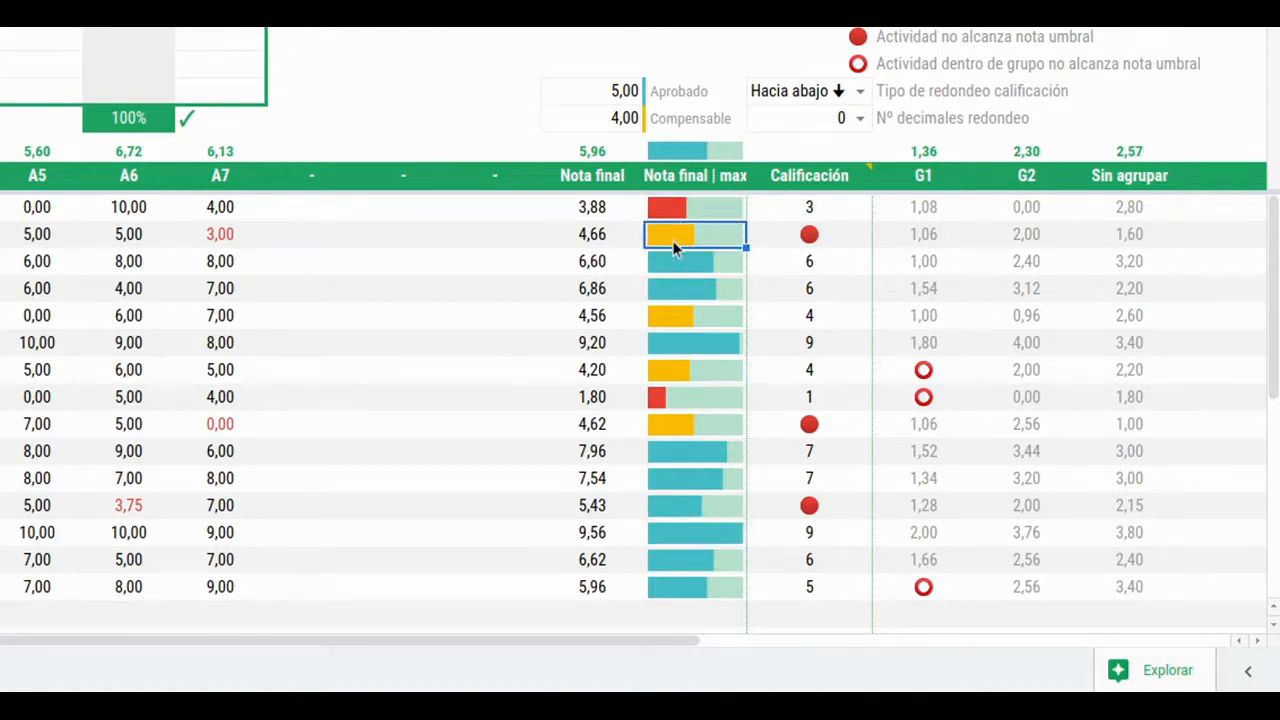
{"action": "left_click", "coordinate": [687, 344]}
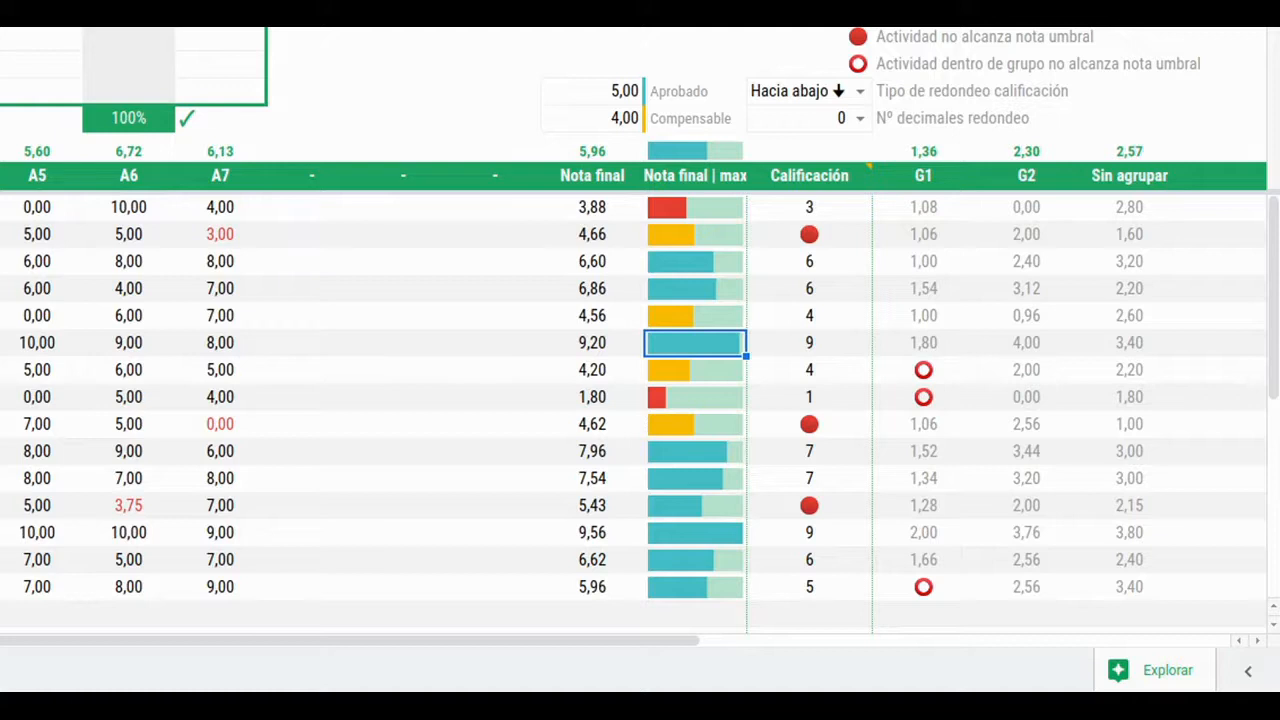
{"action": "left_click", "coordinate": [679, 212]}
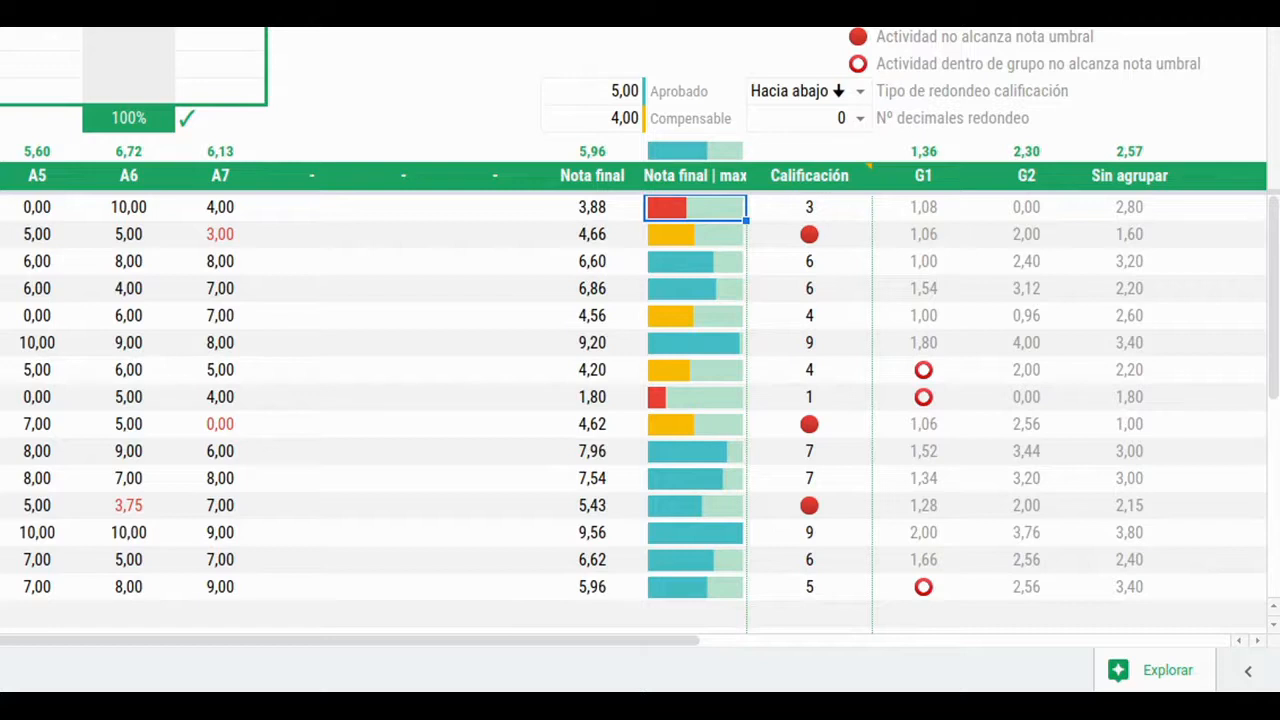
- Try to set the Compensable threshold to 7, above the Aprobado threshold
{"action": "left_click", "coordinate": [611, 98]}
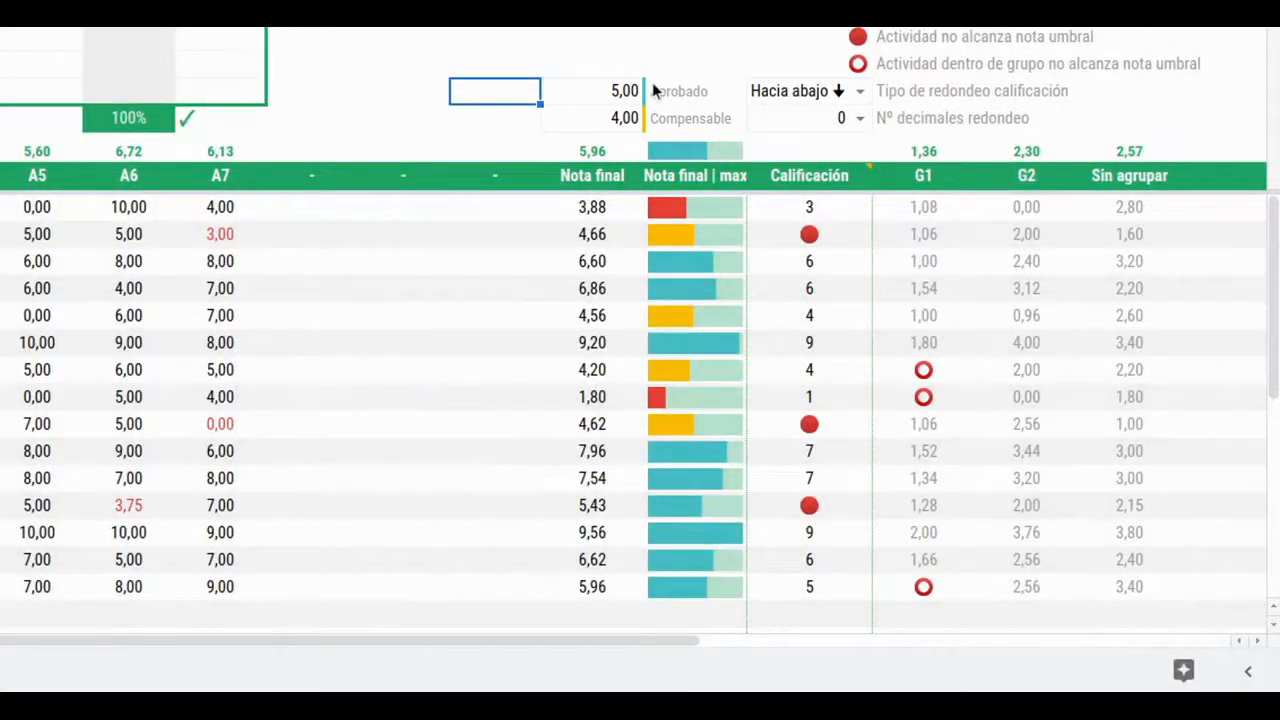
{"action": "left_click", "coordinate": [601, 127]}
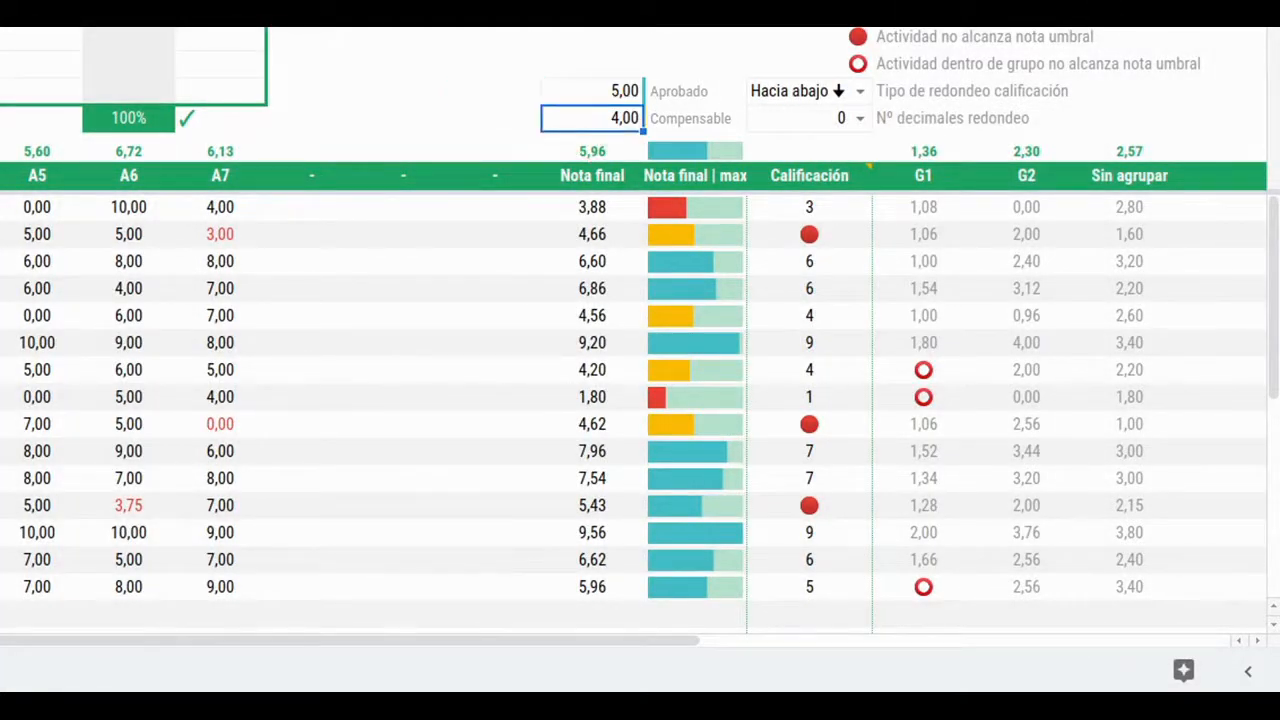
{"action": "type", "text": "7"}
{"action": "key", "text": "Return"}
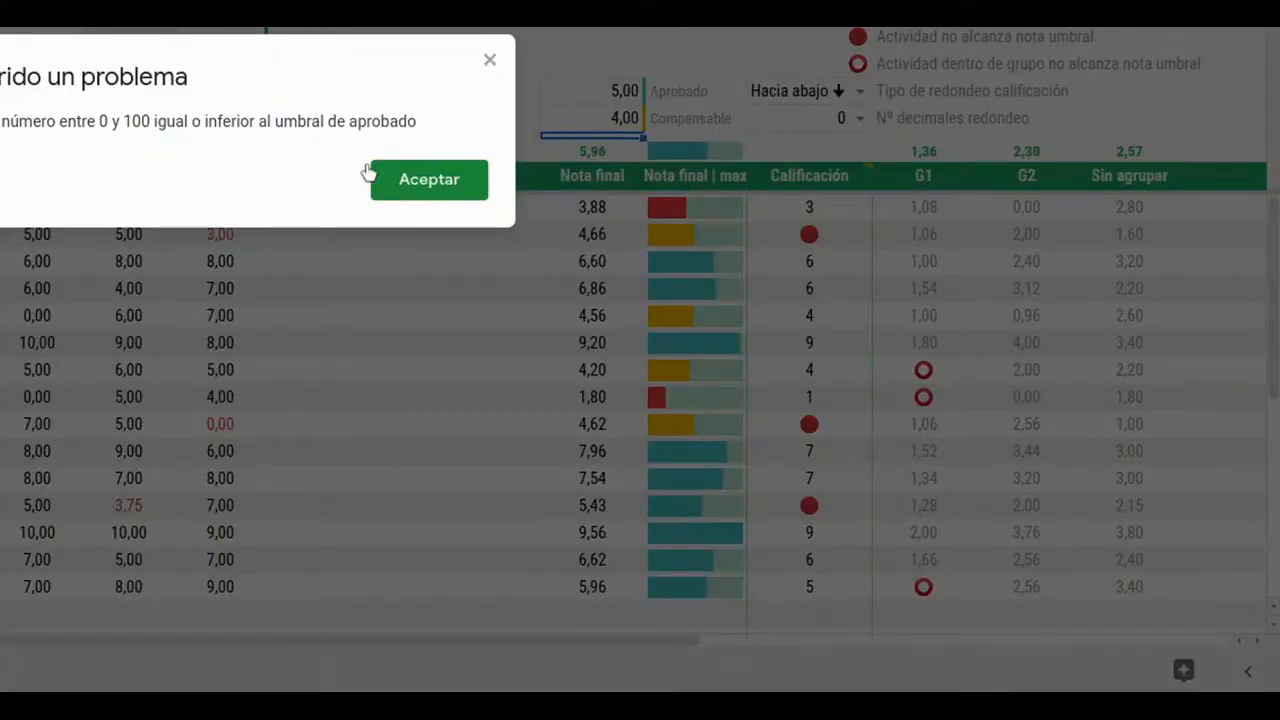
{"action": "left_click", "coordinate": [431, 180]}
- Set the Aprobado threshold to 7 and the Compensable threshold to 6
{"action": "left_click", "coordinate": [580, 97]}
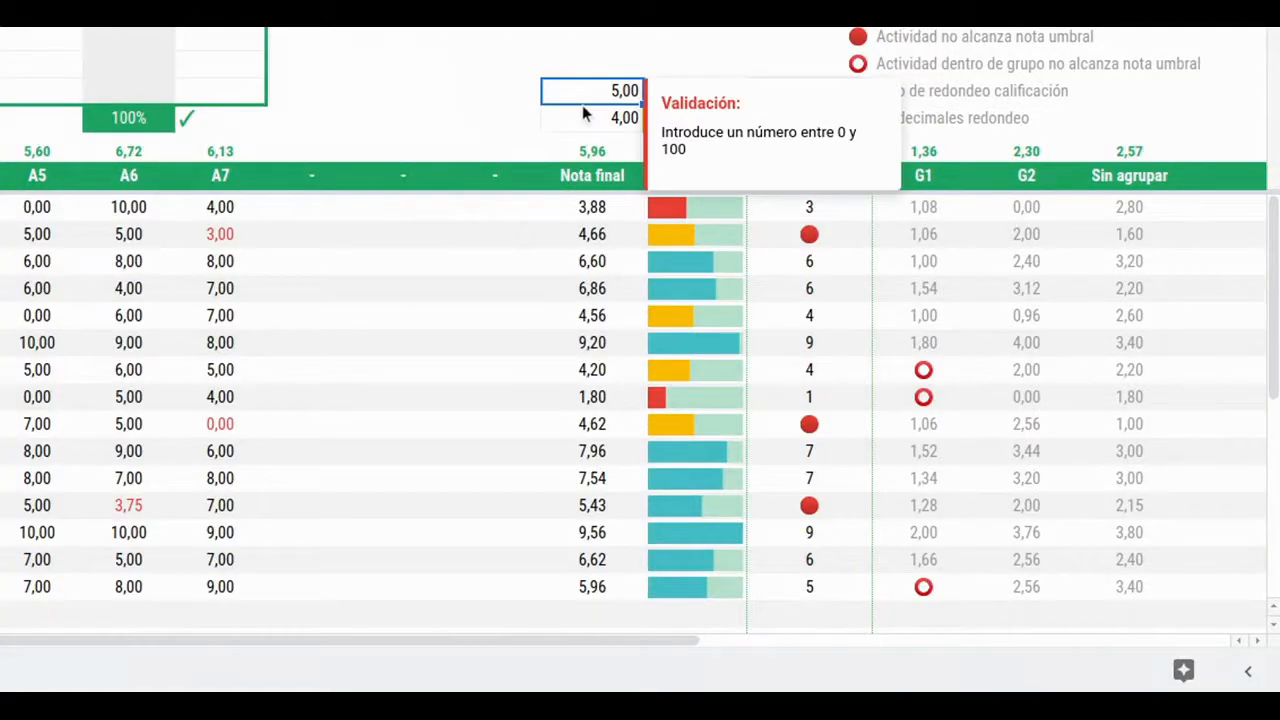
{"action": "type", "text": "7"}
{"action": "key", "text": "Return"}
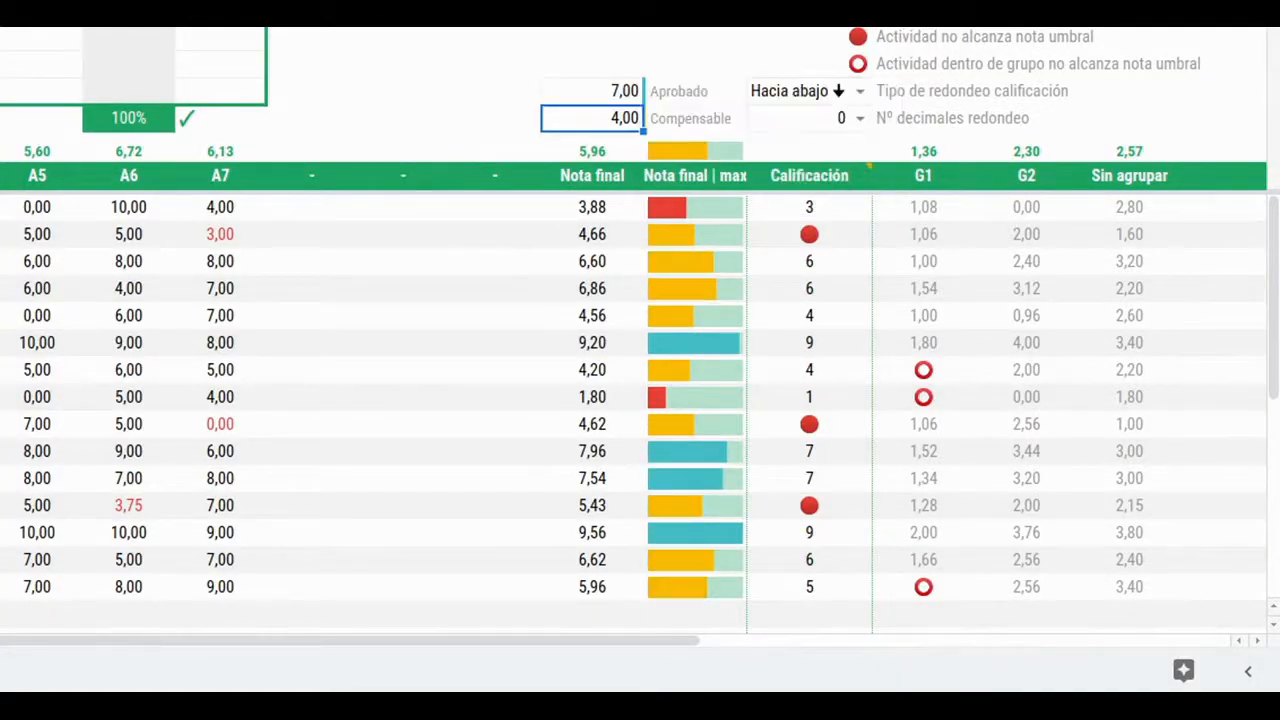
{"action": "type", "text": "6"}
{"action": "key", "text": "Return"}
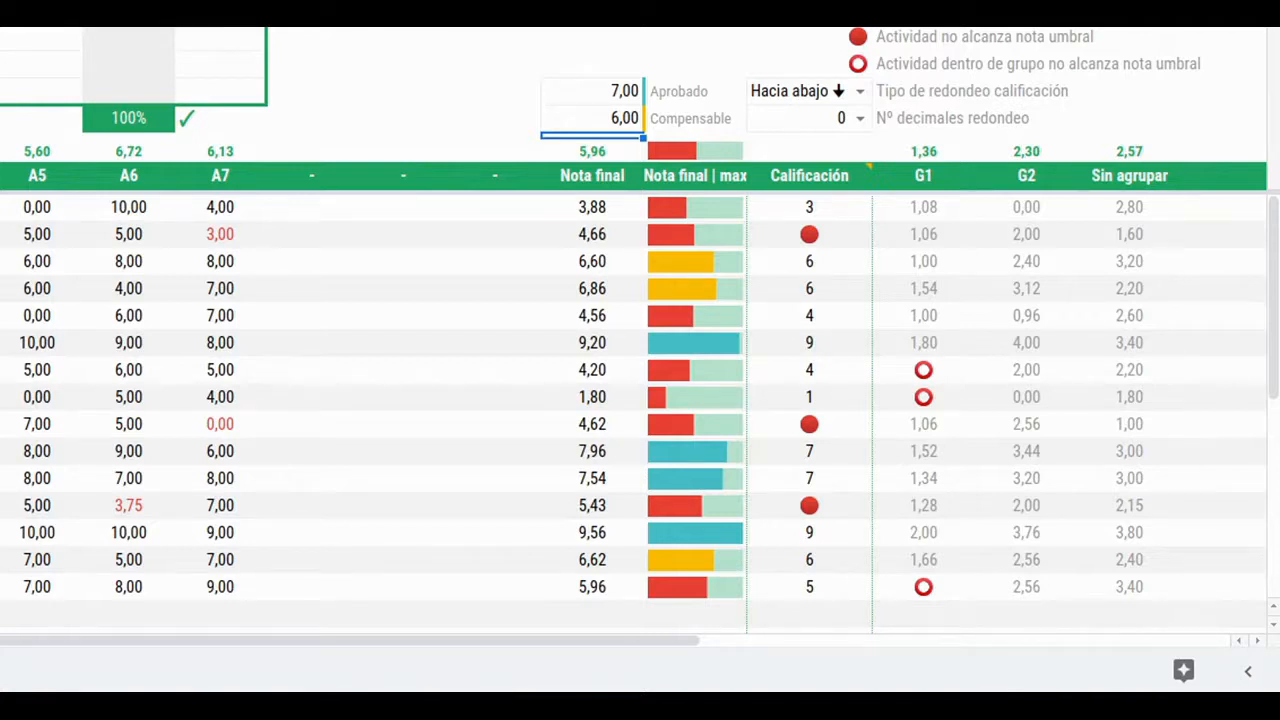
- Undo the Compensable and Aprobado threshold changes
{"action": "key", "text": "ctrl+z"}
{"action": "key", "text": "ctrl+z"}
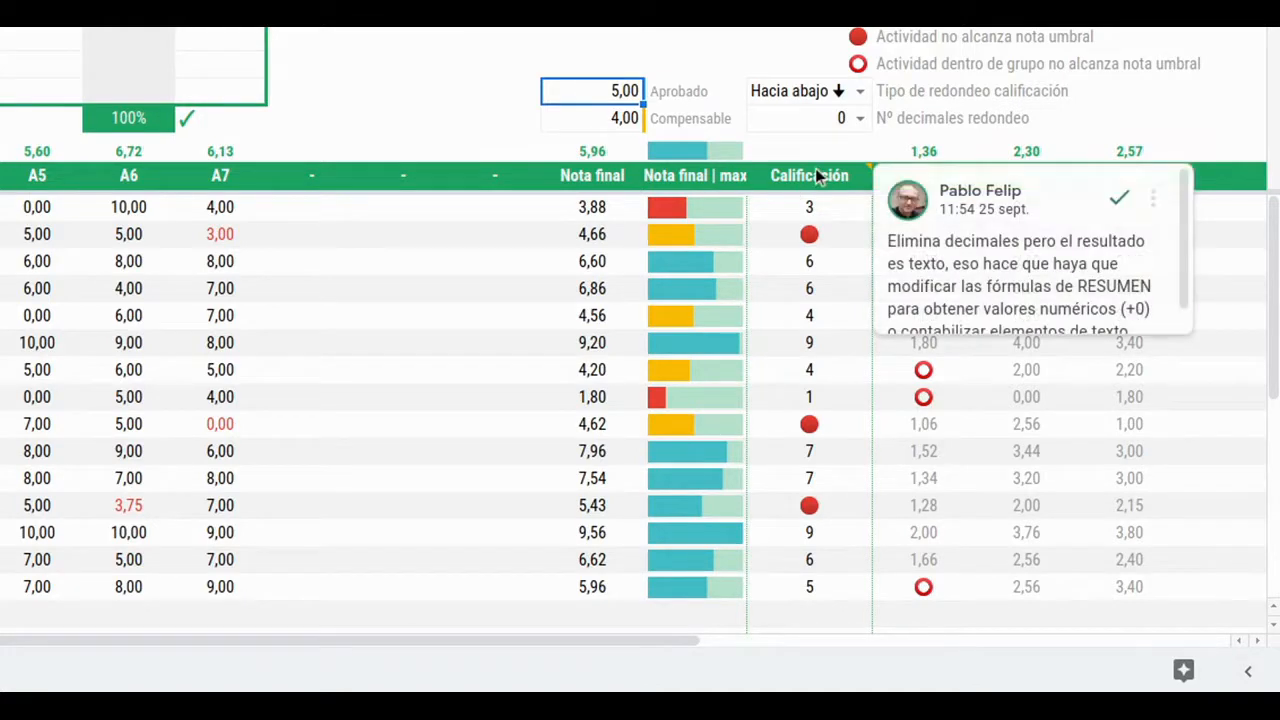
- Compare the students' Calificación column with their Nota final column
{"action": "left_click_drag", "start_coordinate": [812, 218], "coordinate": [811, 594]}
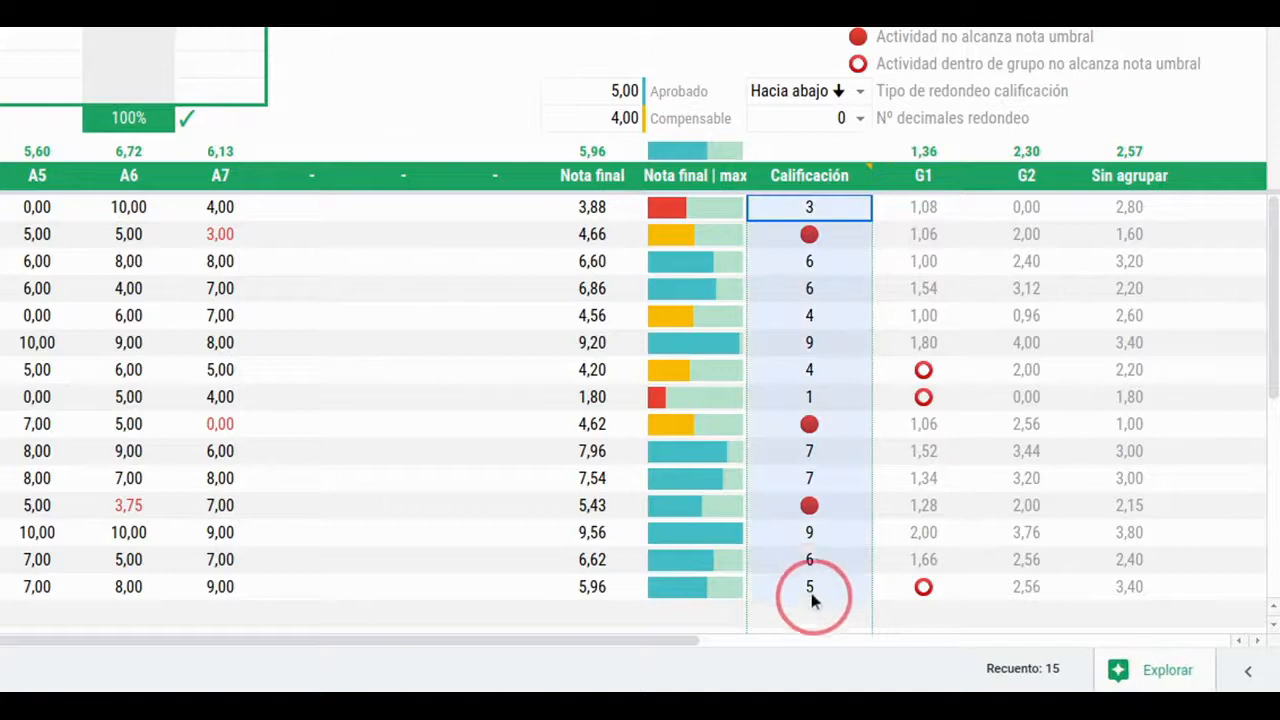
{"action": "left_click", "coordinate": [838, 153]}
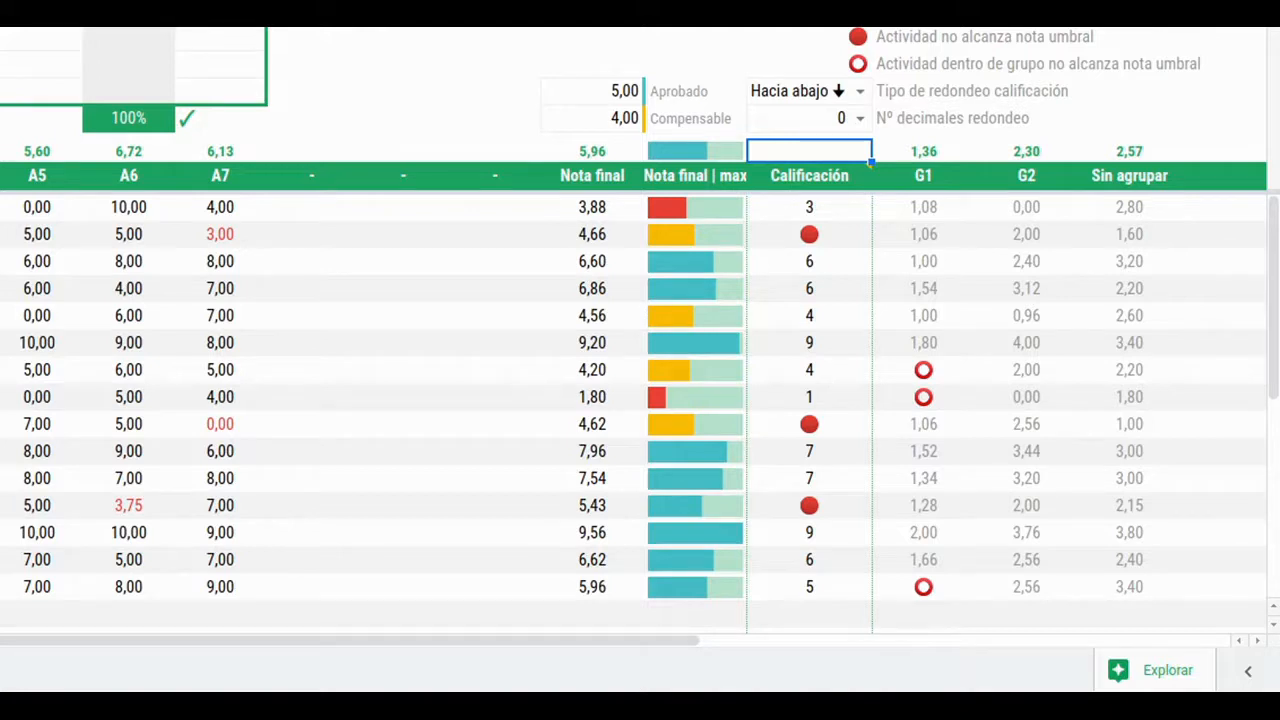
{"action": "left_click_drag", "start_coordinate": [620, 209], "coordinate": [589, 594]}
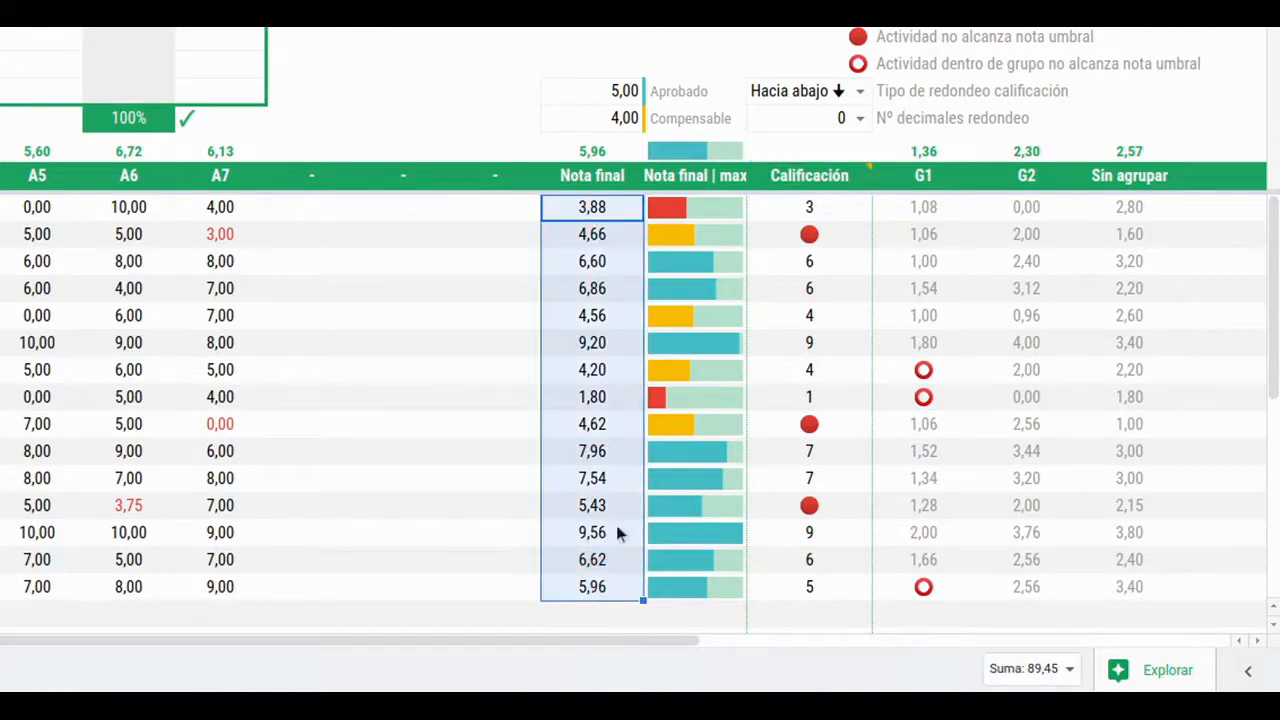
{"action": "left_click", "coordinate": [840, 209]}
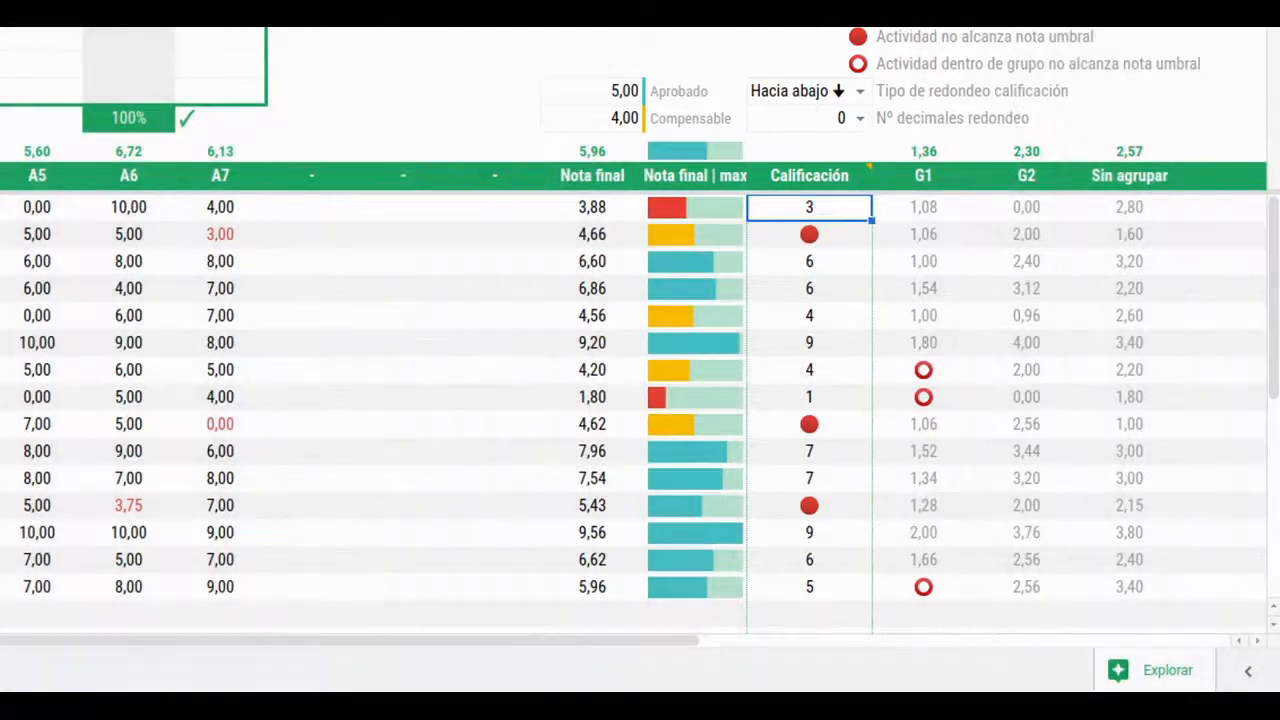
- Try 1 and 2 as the Nº decimales redondeo for Calificación, and return it to 0
{"action": "left_click", "coordinate": [859, 118]}
{"action": "left_click", "coordinate": [791, 197]}
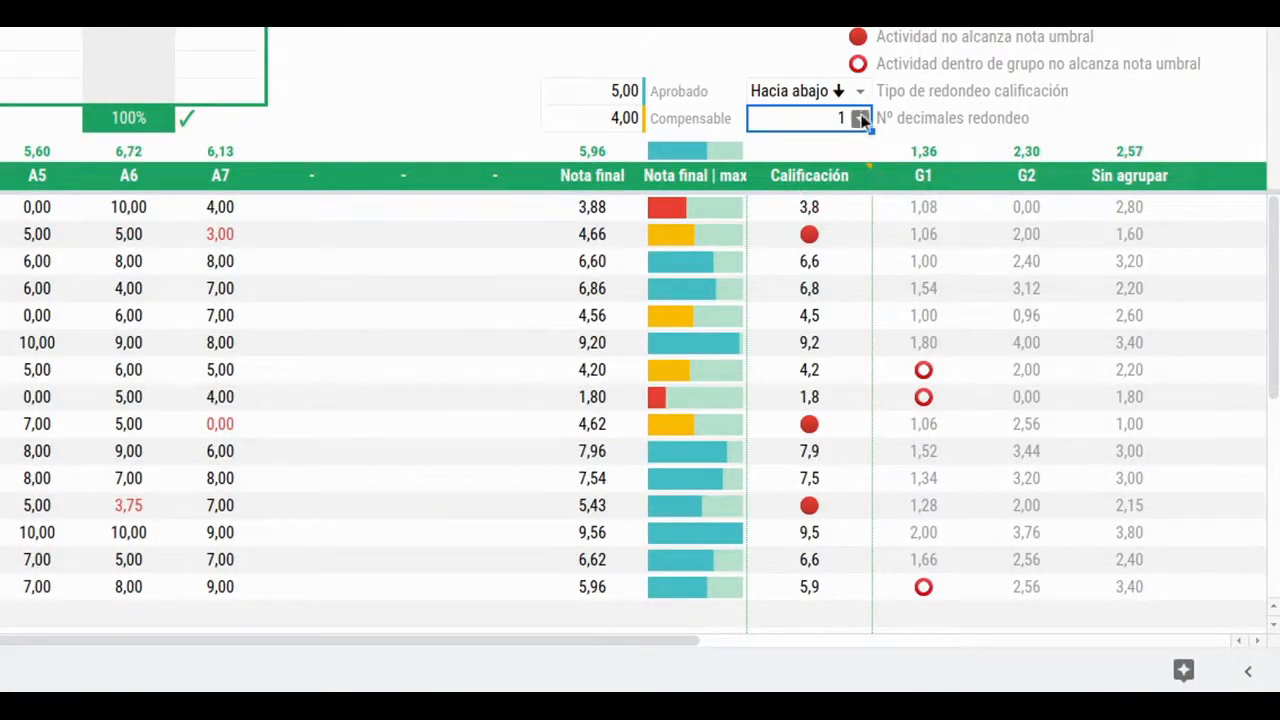
{"action": "left_click", "coordinate": [857, 118]}
{"action": "left_click", "coordinate": [808, 210]}
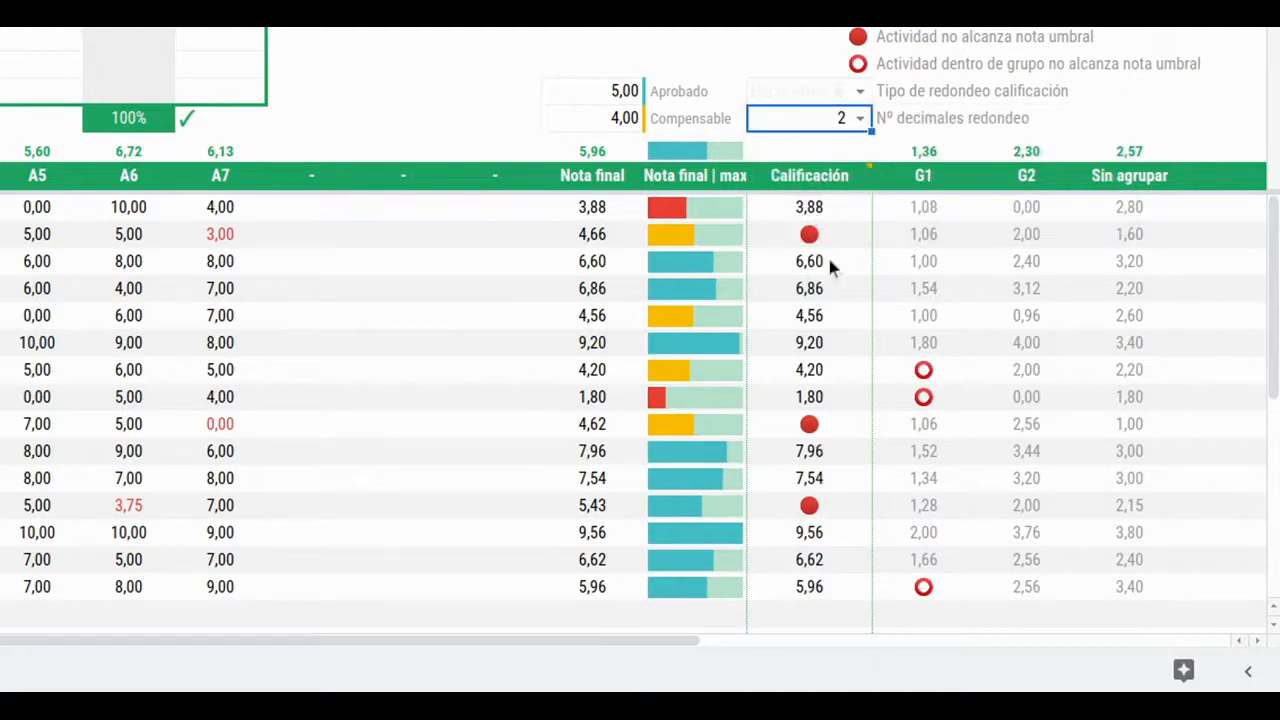
{"action": "left_click", "coordinate": [852, 118]}
{"action": "left_click", "coordinate": [808, 178]}
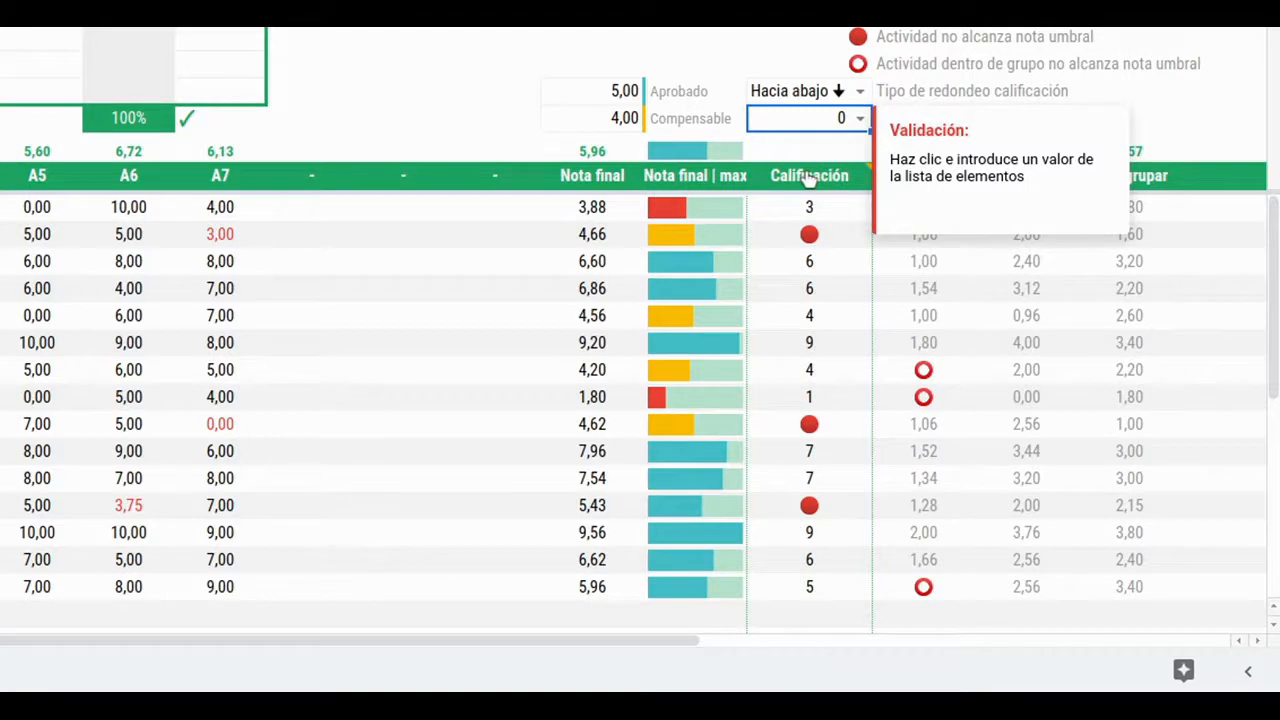
- Switch Nº decimales redondeo to 2 once more and restore it to 0
{"action": "left_click", "coordinate": [857, 118]}
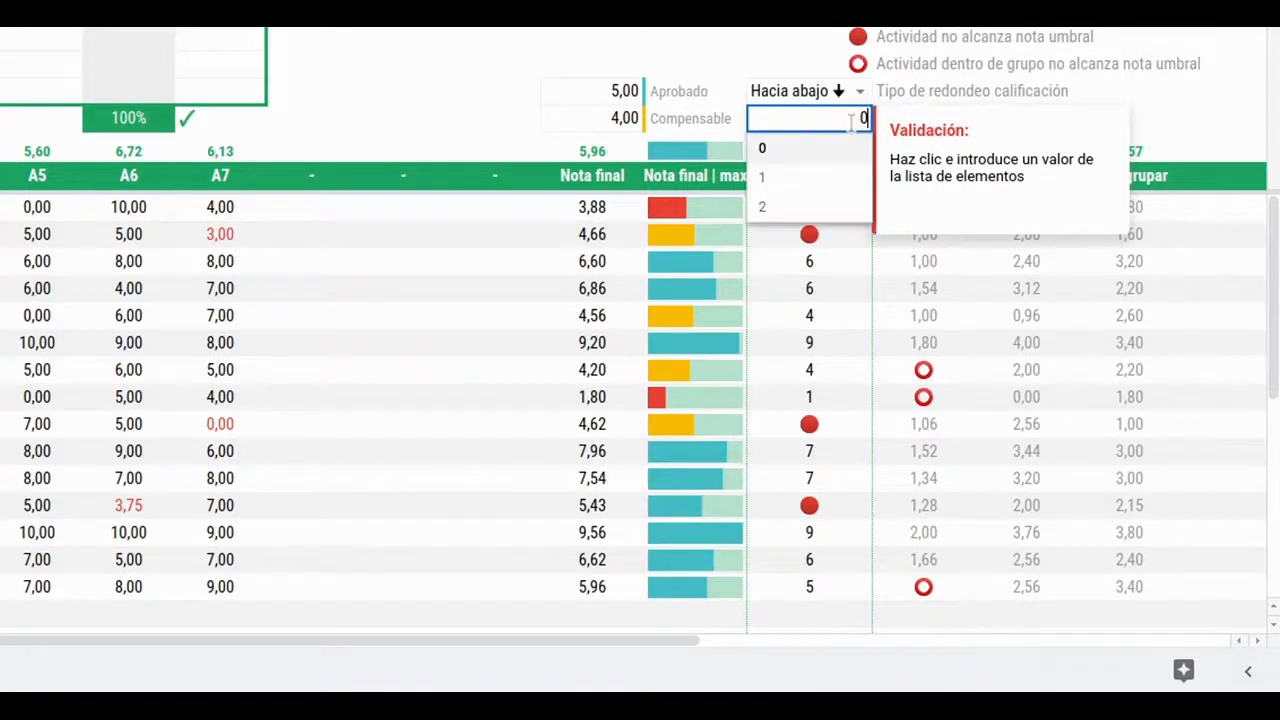
{"action": "left_click", "coordinate": [767, 210]}
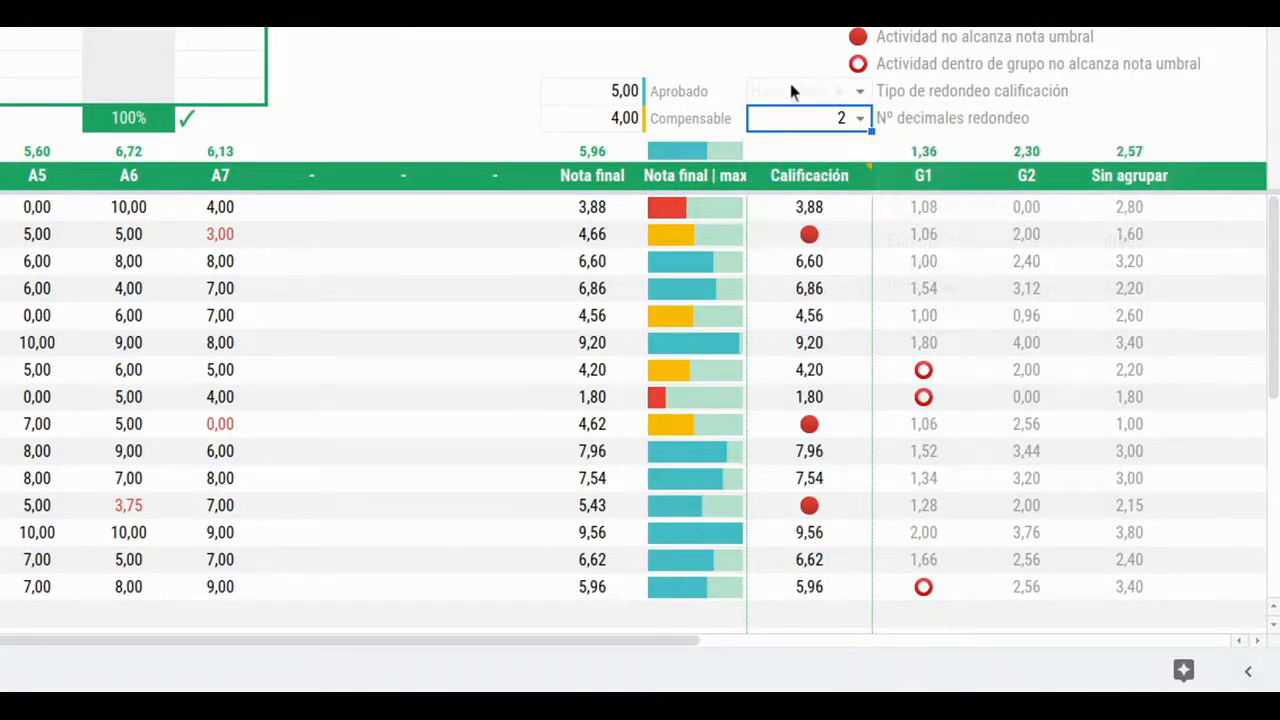
{"action": "left_click", "coordinate": [866, 118]}
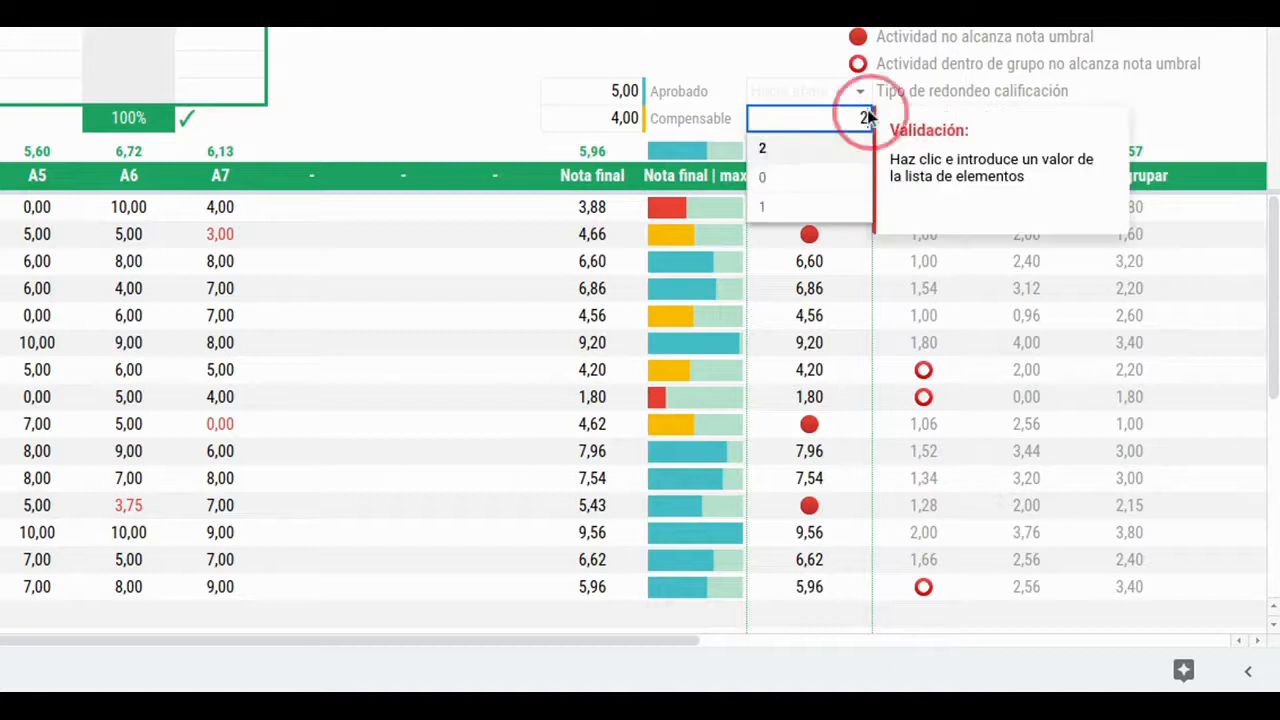
{"action": "left_click", "coordinate": [786, 180]}
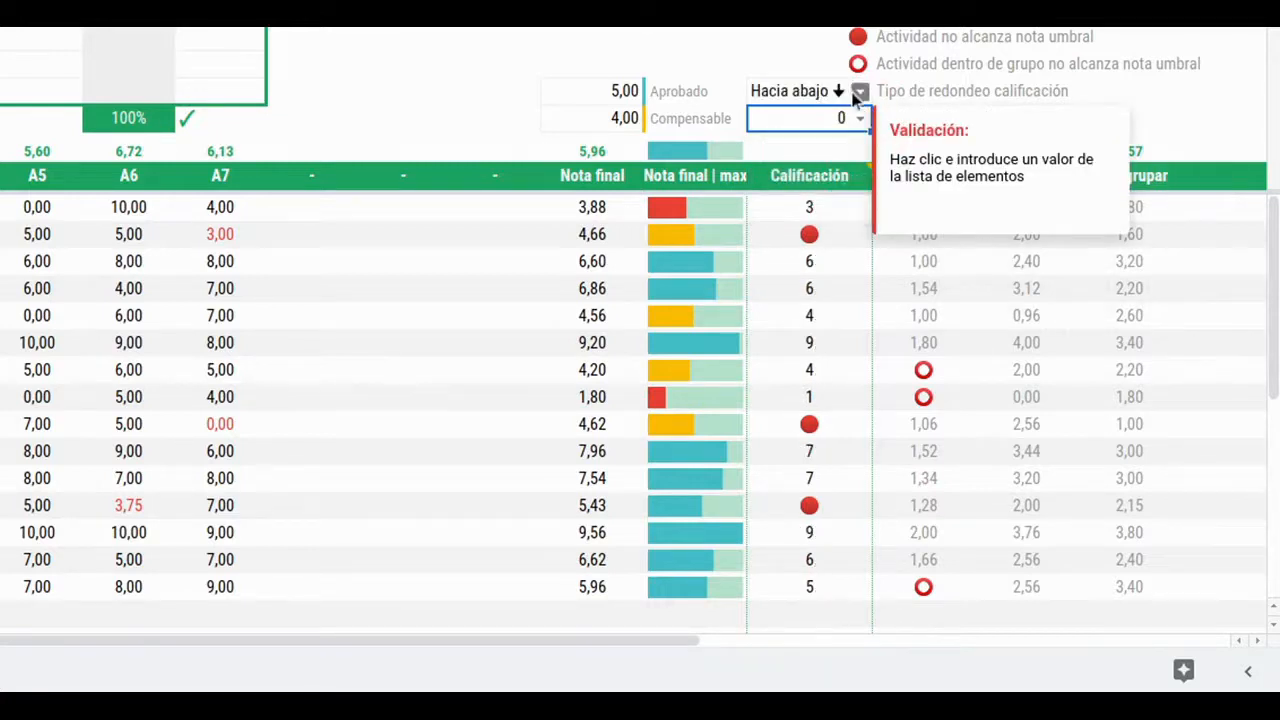
- Try Hacia arriba as the Tipo de redondeo calificación, compare Calificación with Nota final, and return it to Hacia abajo
{"action": "left_click", "coordinate": [857, 92]}
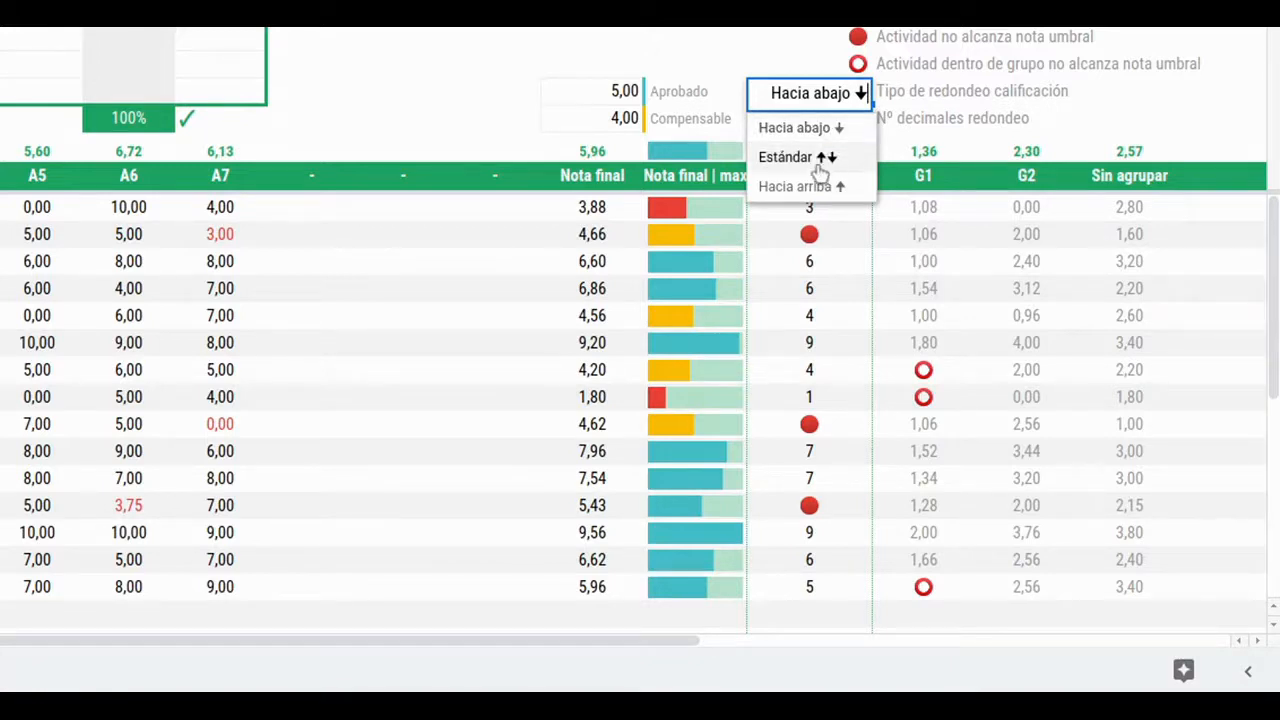
{"action": "left_click", "coordinate": [795, 128]}
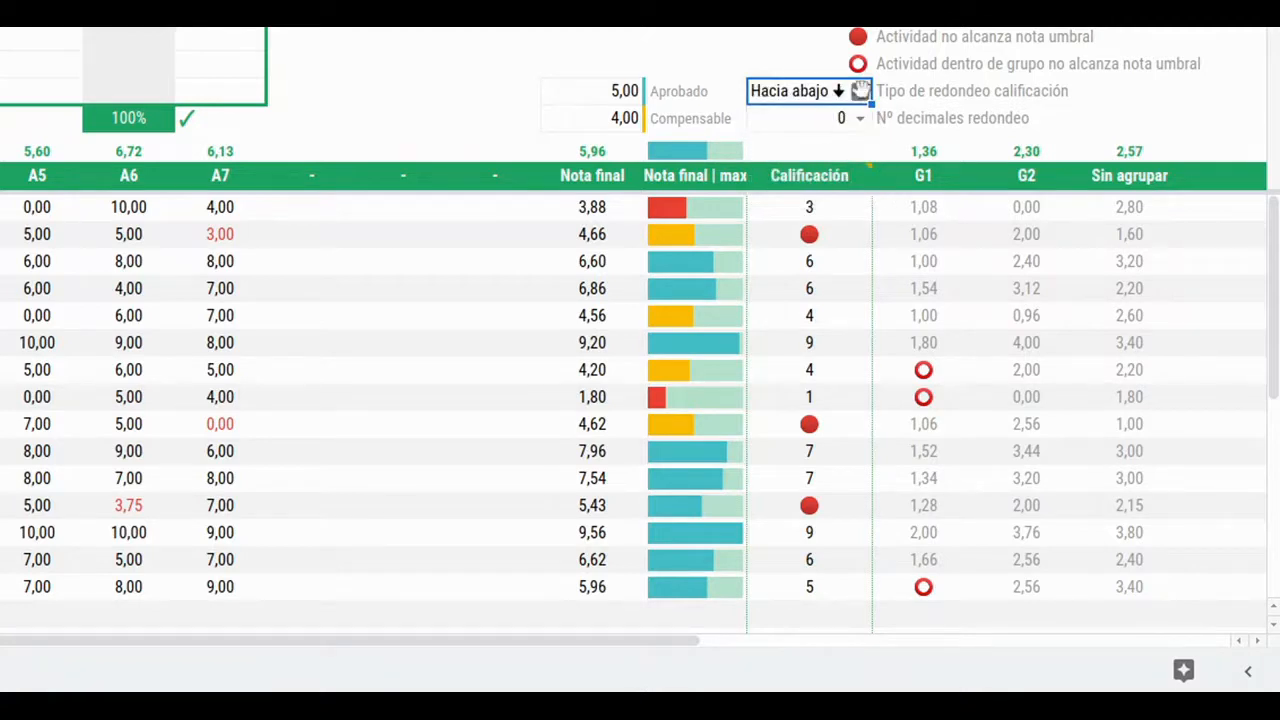
{"action": "left_click", "coordinate": [860, 91]}
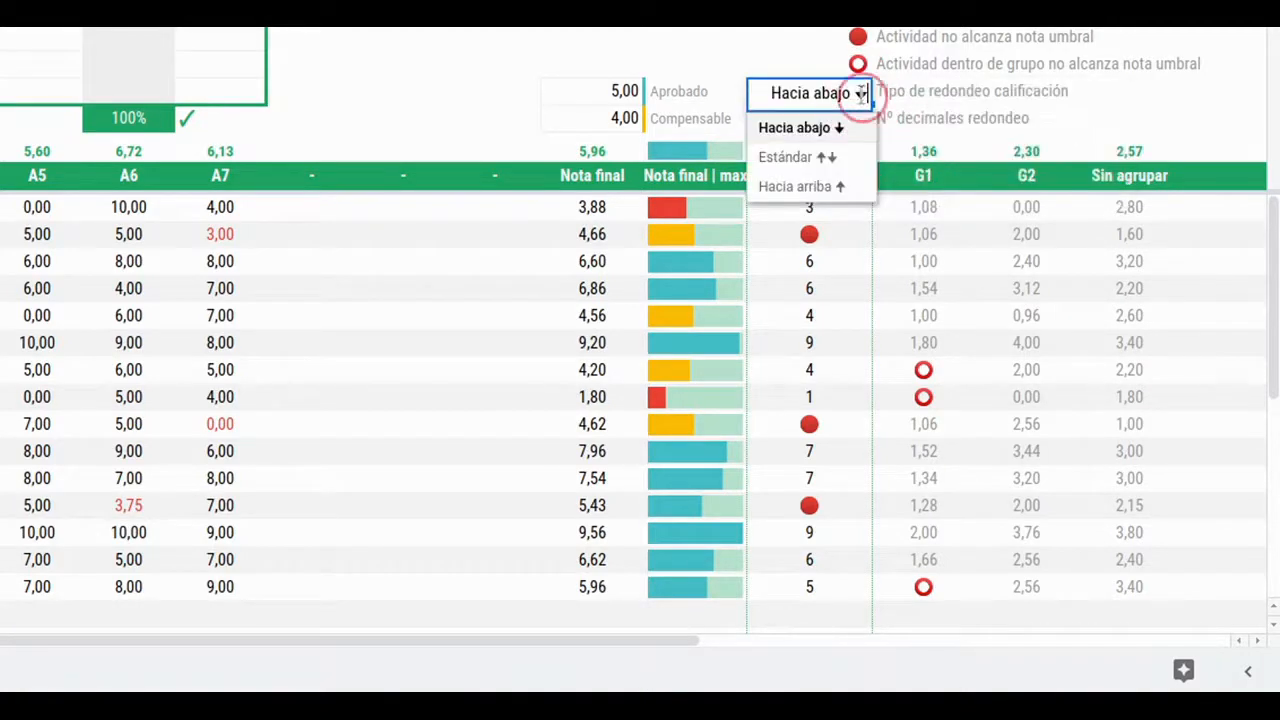
{"action": "left_click", "coordinate": [792, 190]}
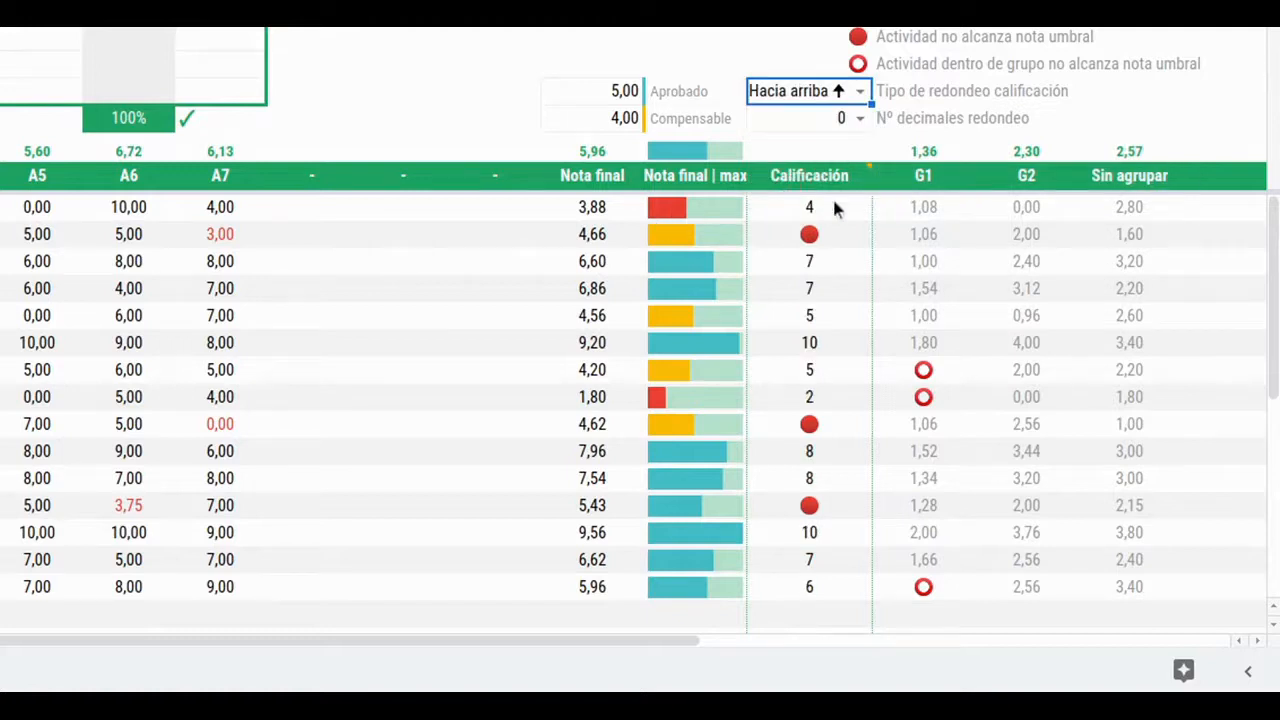
{"action": "mouse_move", "coordinate": [857, 93]}
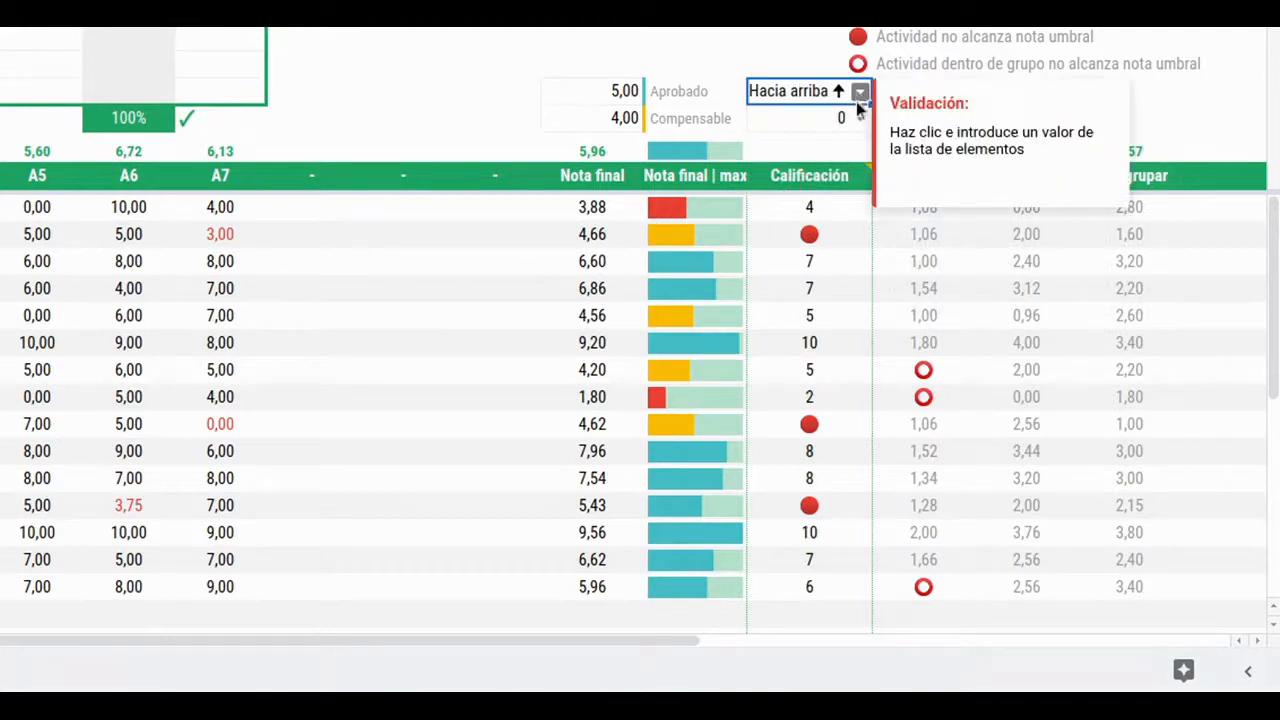
{"action": "left_click", "coordinate": [600, 209]}
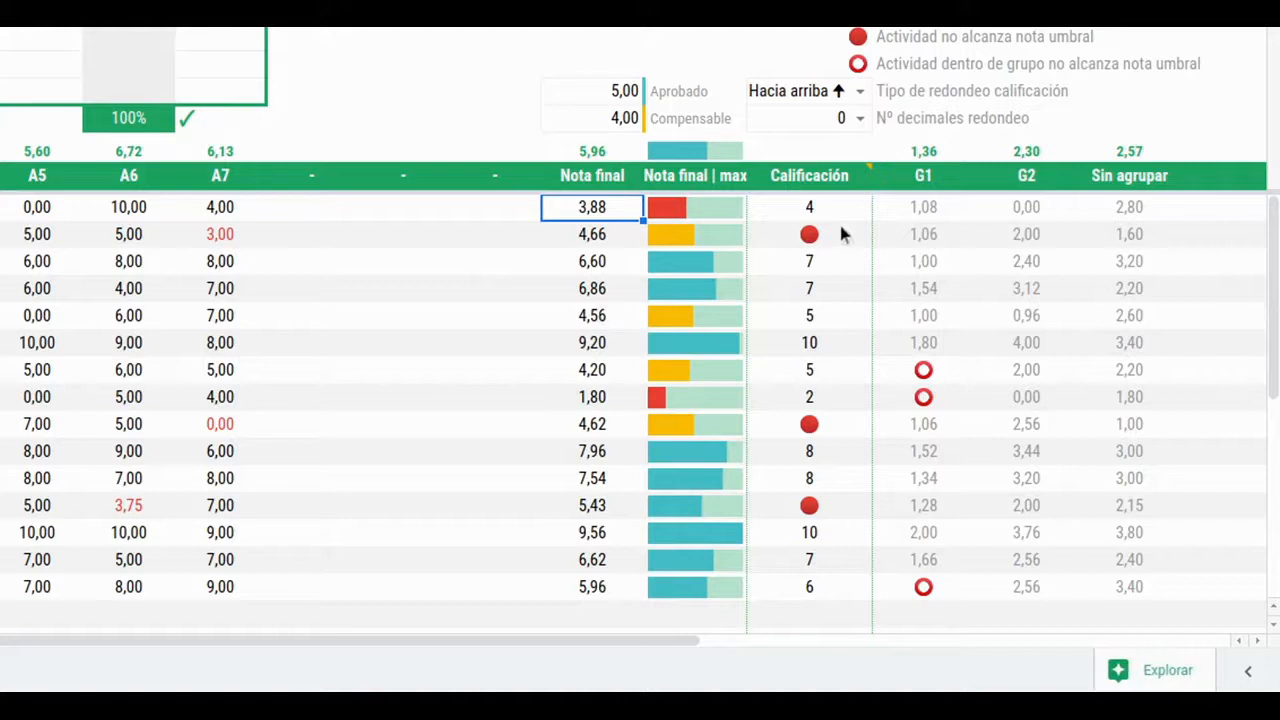
{"action": "left_click", "coordinate": [860, 91]}
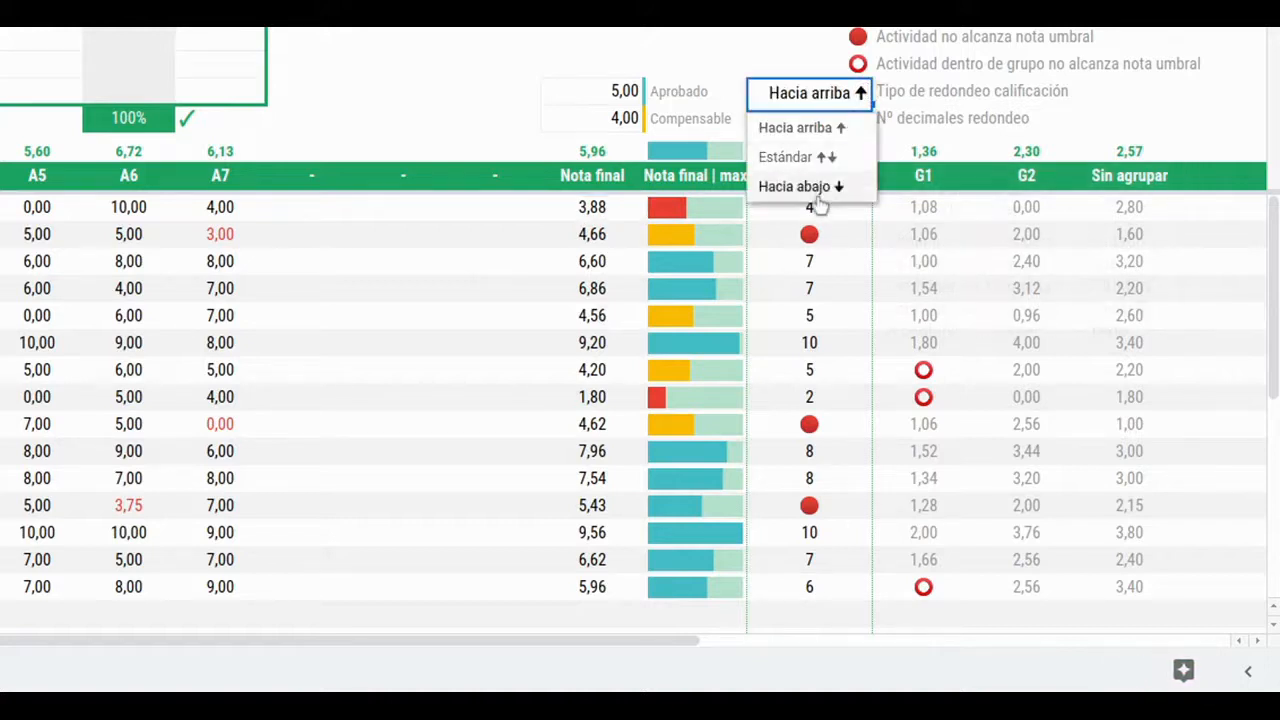
{"action": "left_click", "coordinate": [820, 188]}
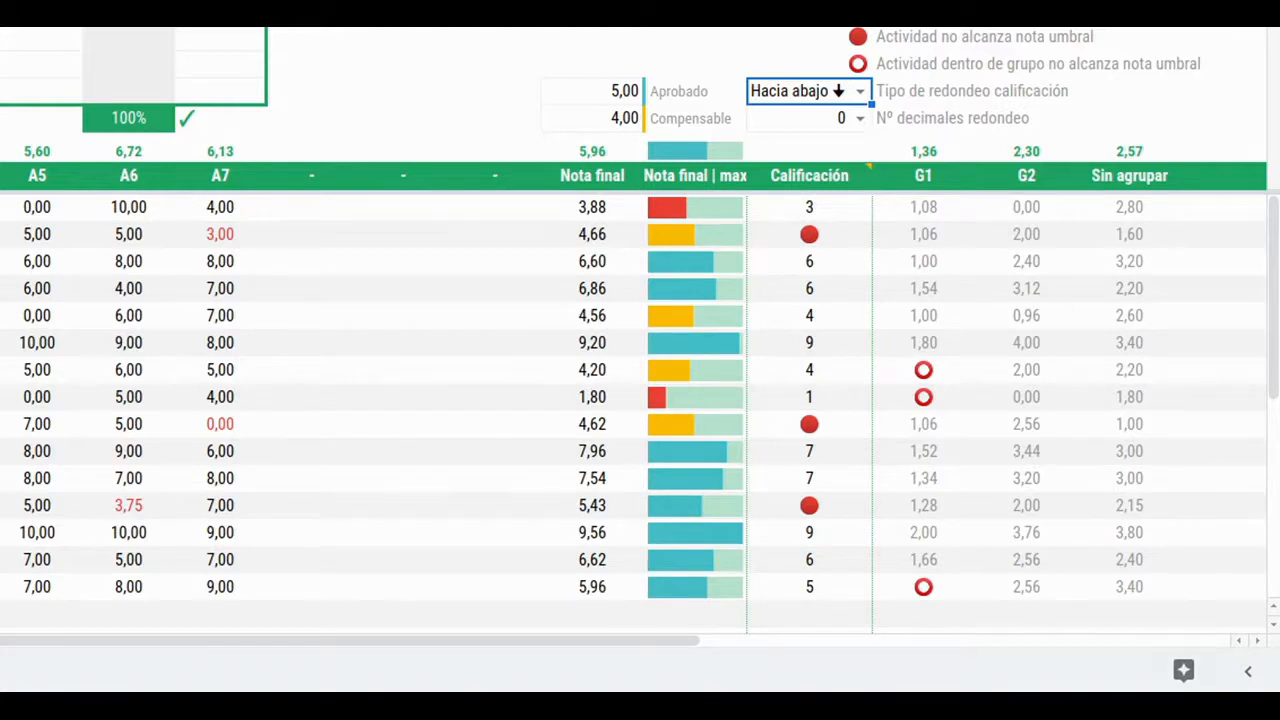
- Examine the REDONDEAR functions for each rounding type in the first student's Calificación formula
{"action": "double_click", "coordinate": [832, 204]}
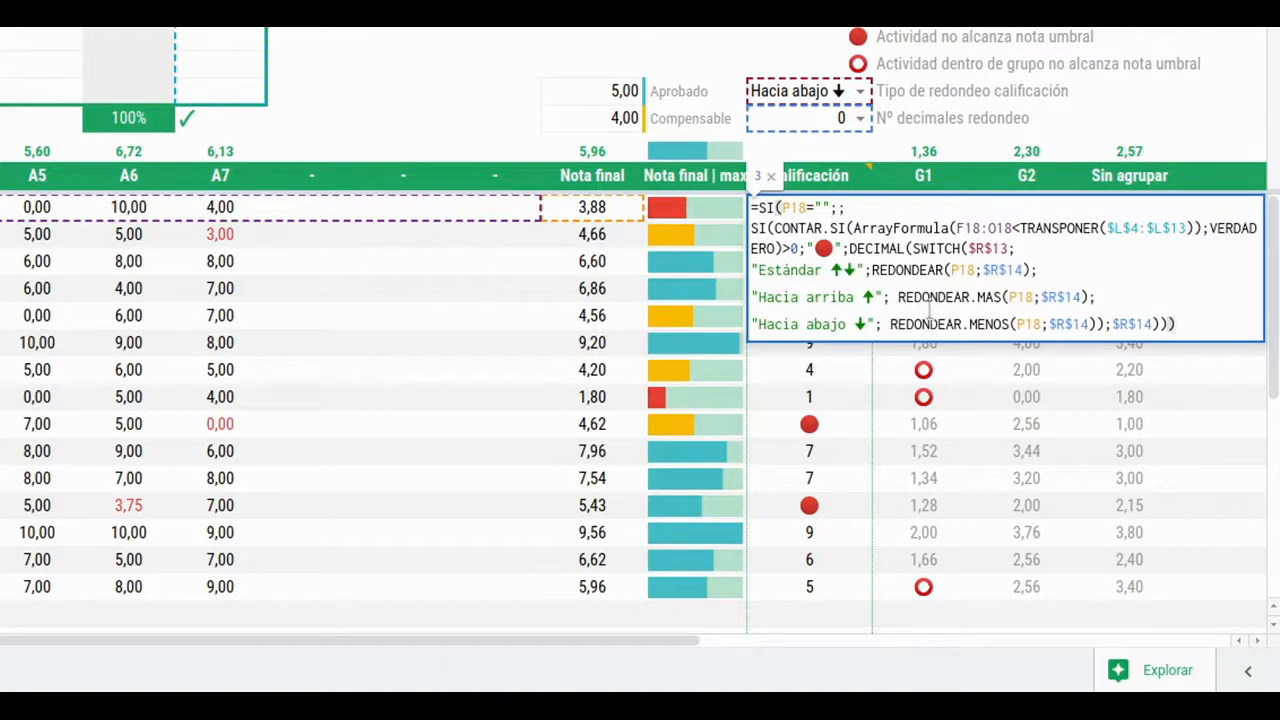
{"action": "left_click_drag", "start_coordinate": [874, 268], "coordinate": [1003, 297]}
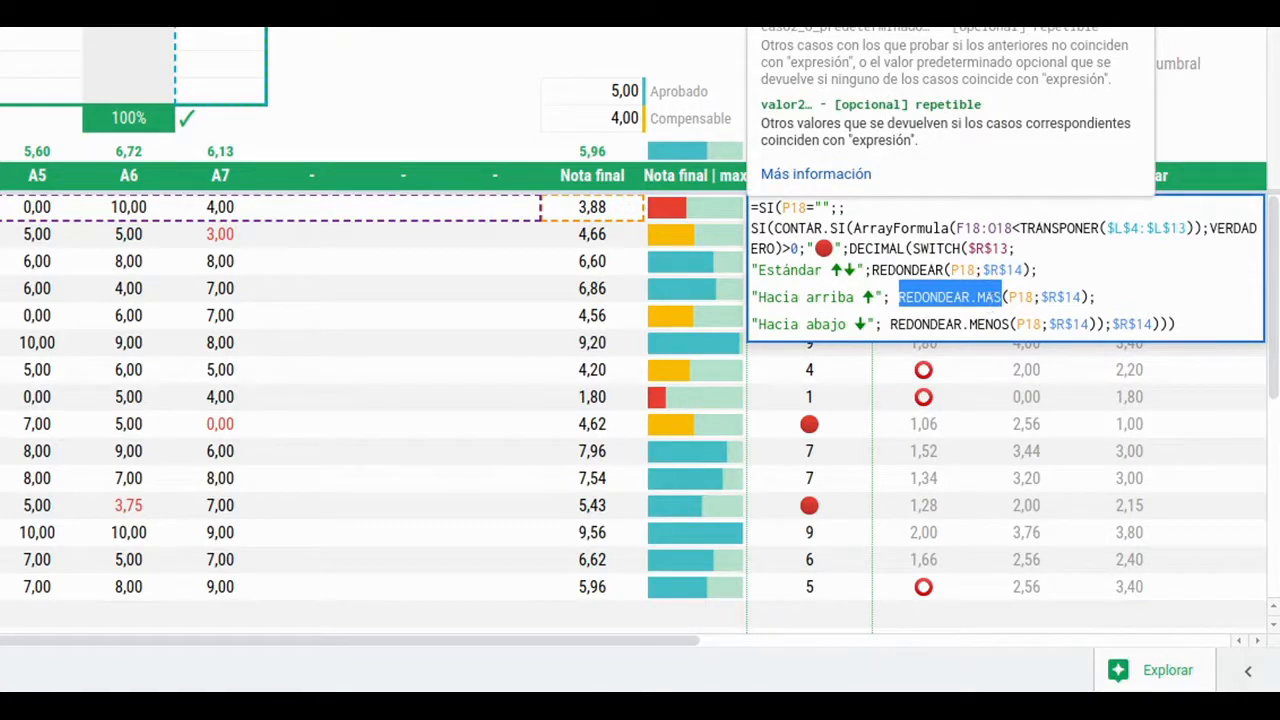
{"action": "key", "text": "Escape"}
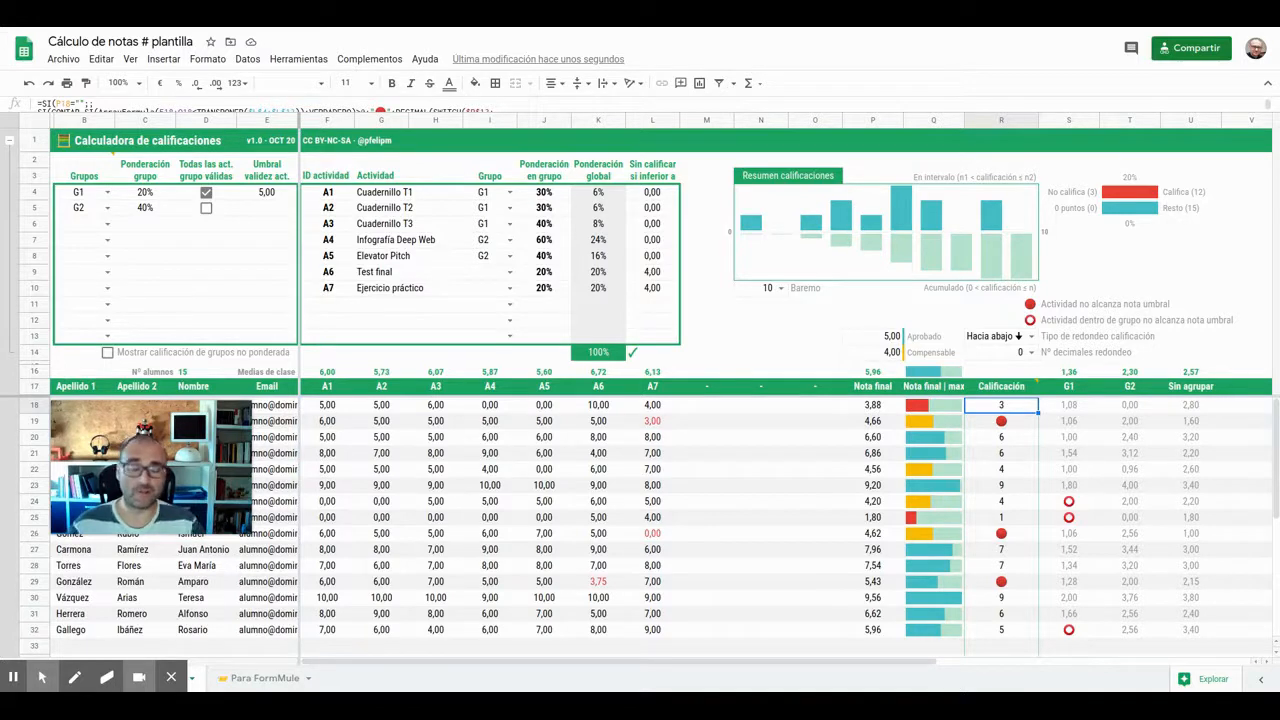
- Examine the DECIMAL function and its $R$14 decimals argument in the first student's Calificación formula
{"action": "left_click", "coordinate": [1020, 410]}
{"action": "double_click", "coordinate": [1020, 410]}
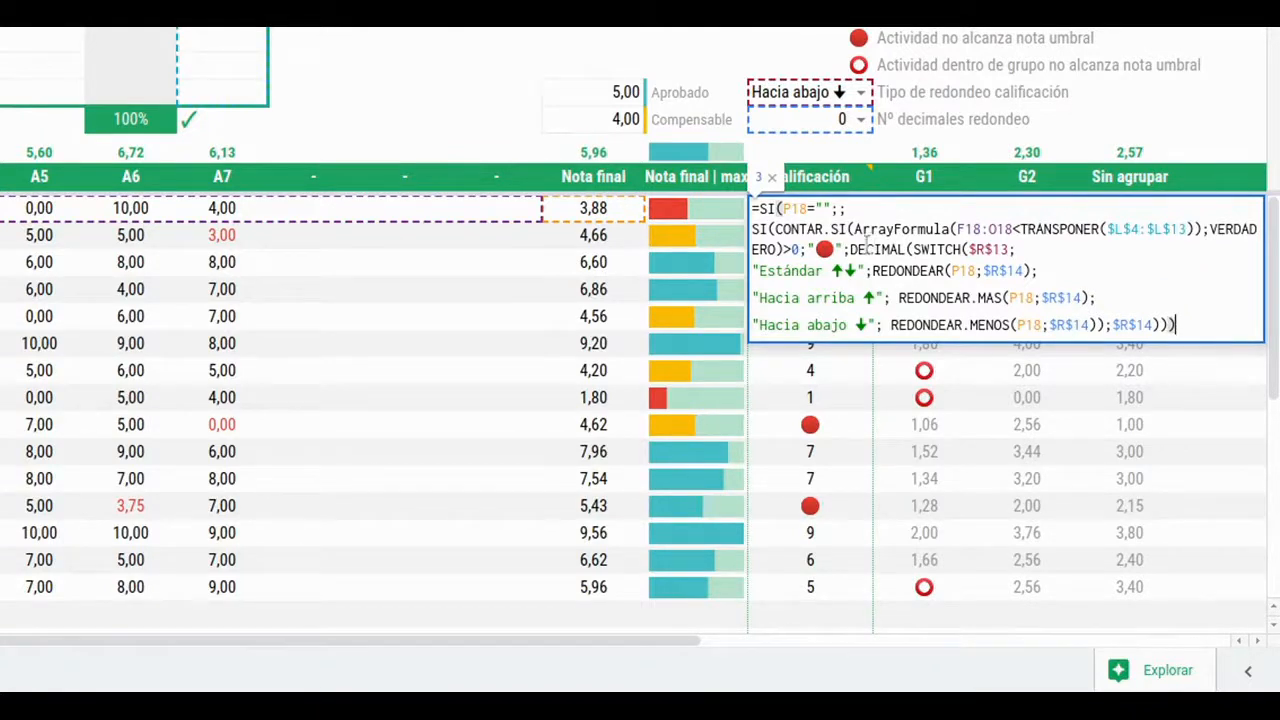
{"action": "left_click_drag", "start_coordinate": [849, 248], "coordinate": [905, 248]}
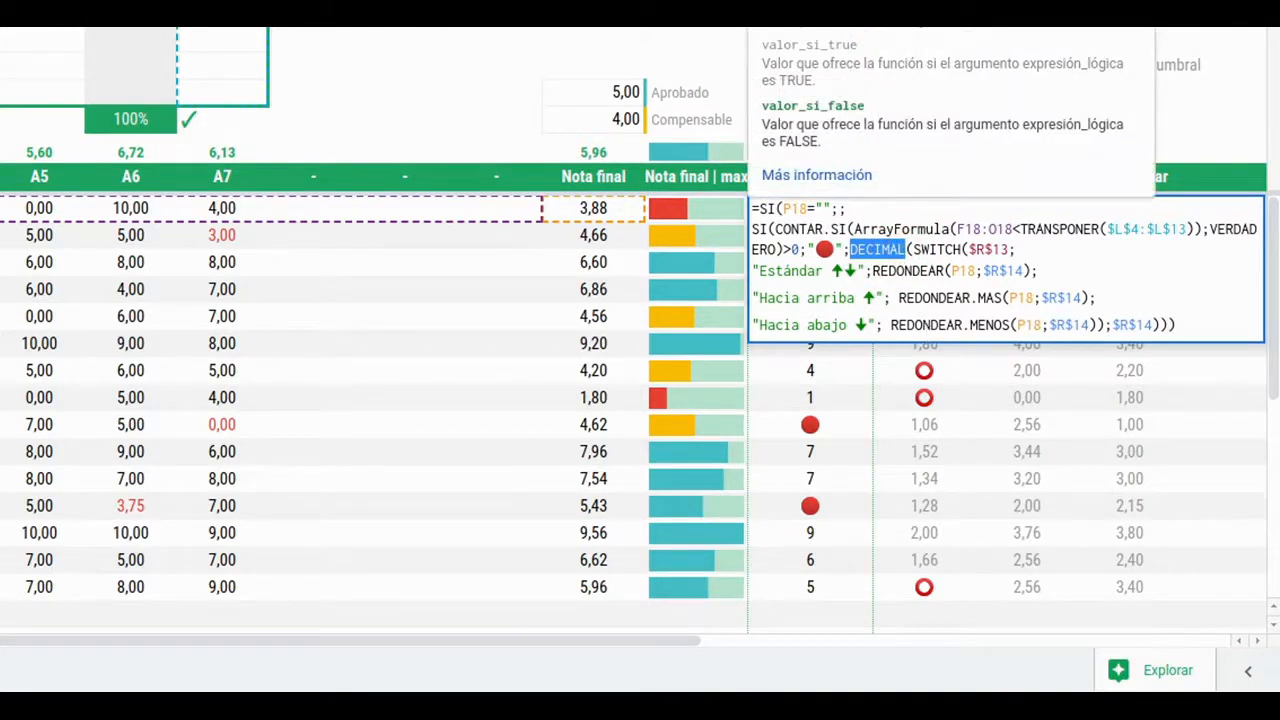
{"action": "left_click_drag", "start_coordinate": [1112, 326], "coordinate": [1150, 330]}
{"action": "key", "text": "Escape"}
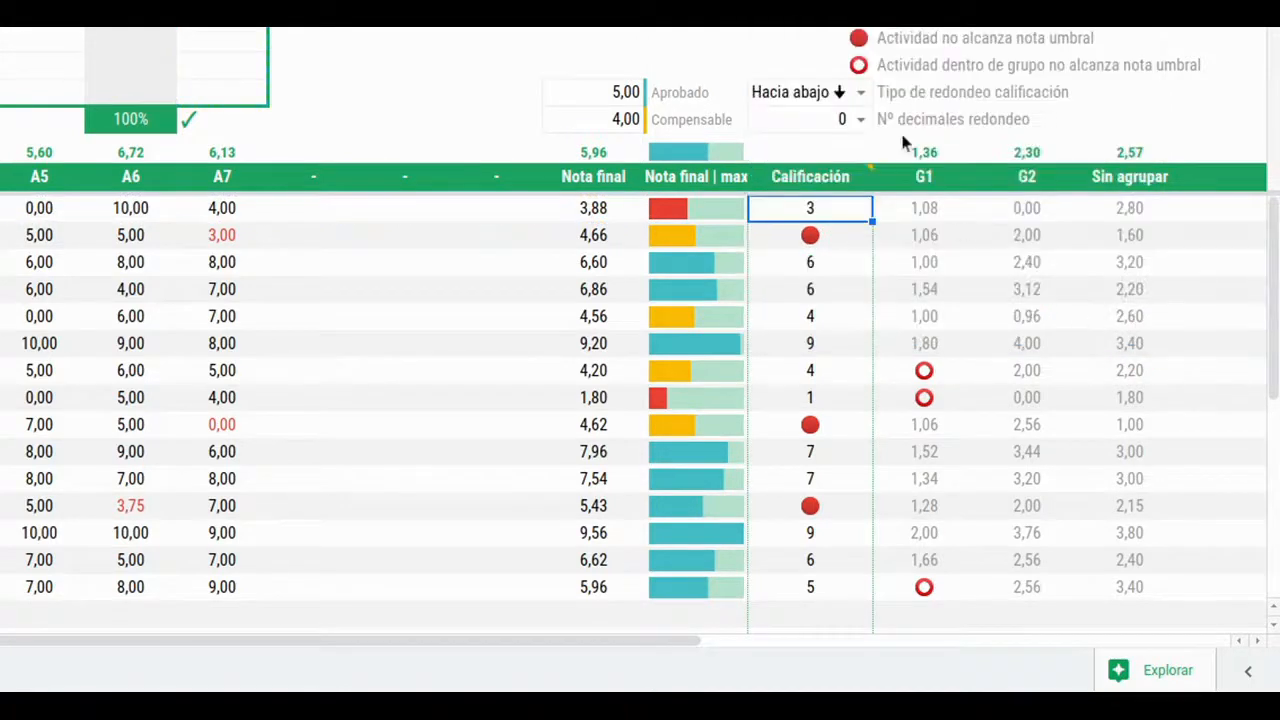
- Compare the red circle markers in the Calificación and G1 columns with the legend of unmet activity thresholds
{"action": "left_click", "coordinate": [808, 130]}
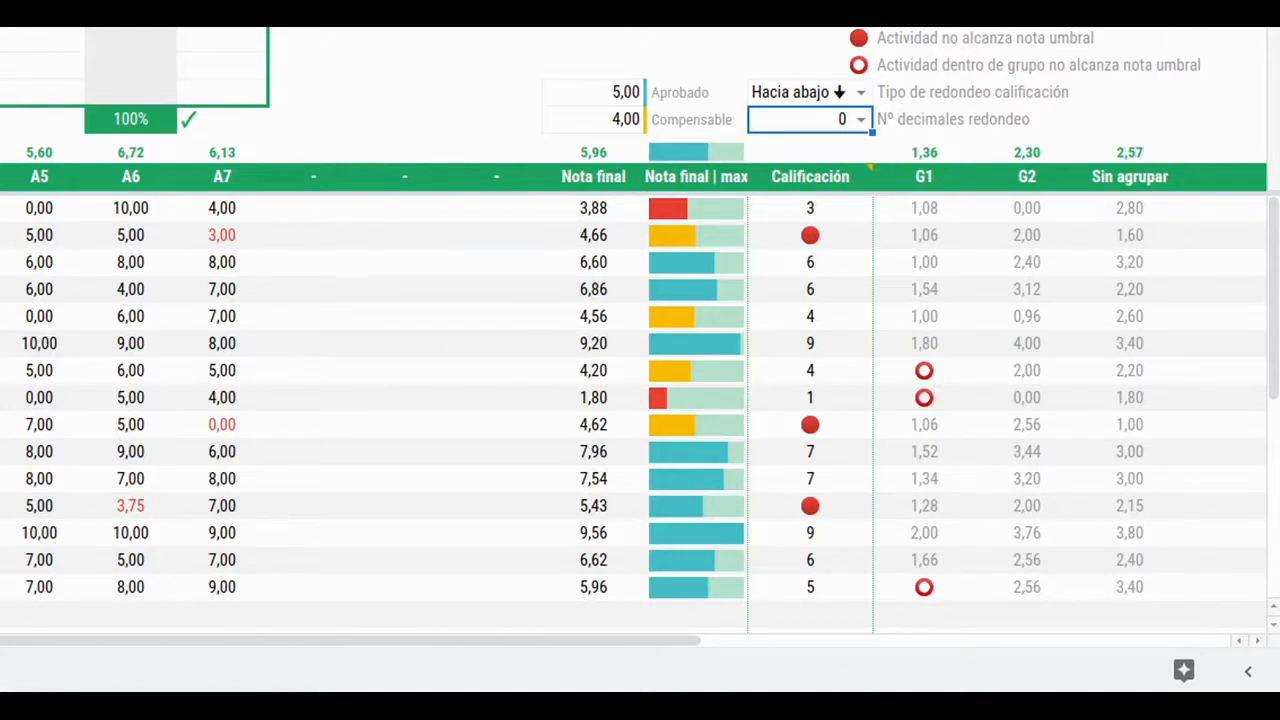
{"action": "left_click", "coordinate": [846, 239]}
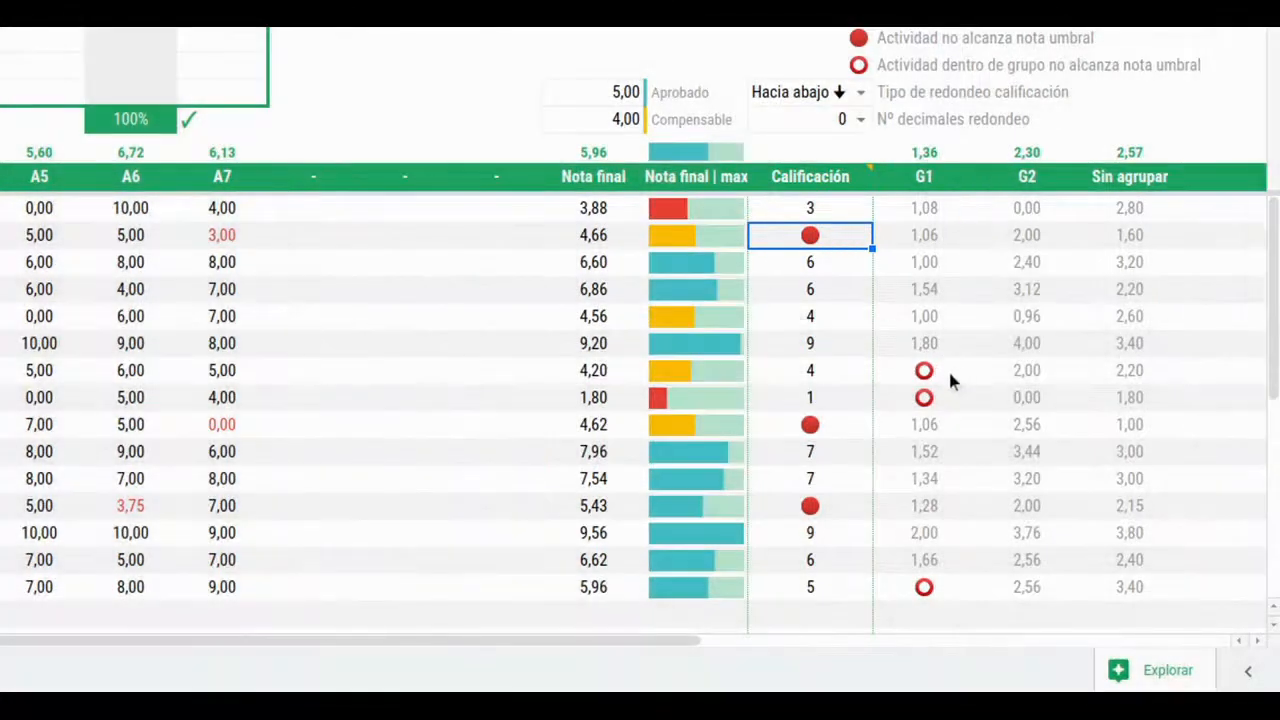
{"action": "left_click", "coordinate": [950, 377]}
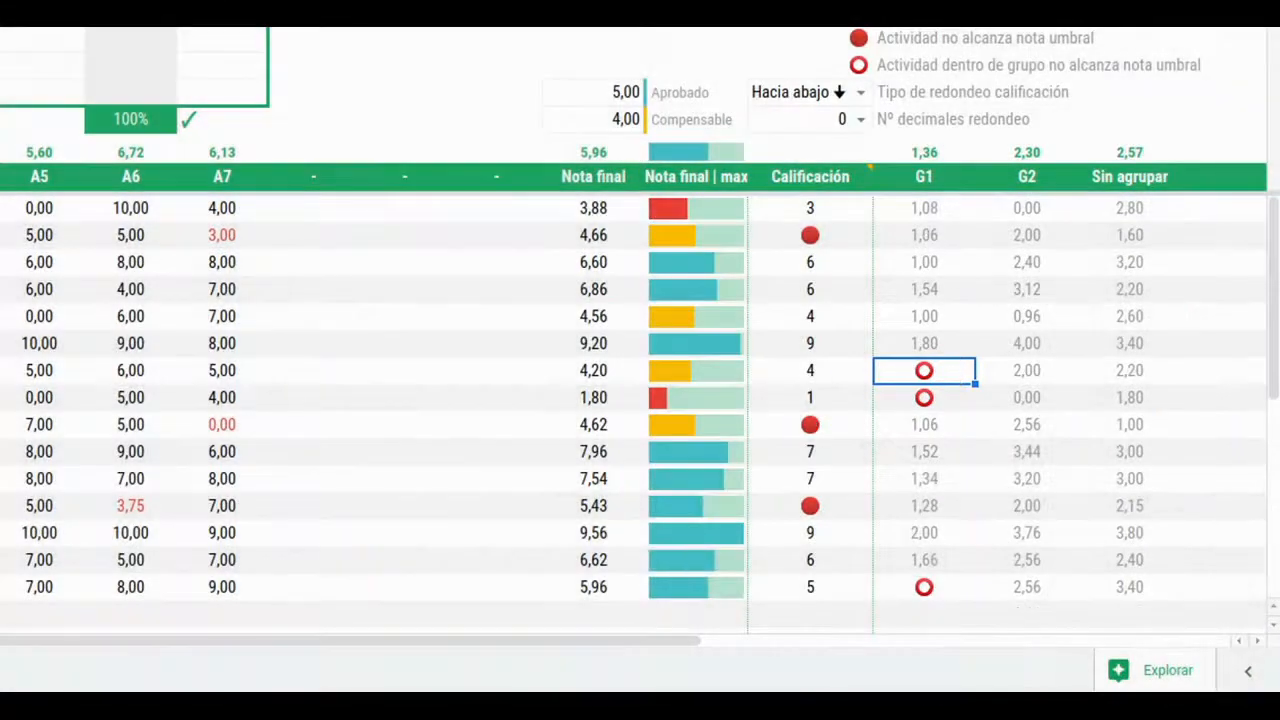
{"action": "left_click_drag", "start_coordinate": [812, 45], "coordinate": [1222, 64]}
{"action": "left_click", "coordinate": [940, 371]}
{"action": "left_click_drag", "start_coordinate": [927, 175], "coordinate": [940, 376]}
{"action": "left_click", "coordinate": [942, 376]}
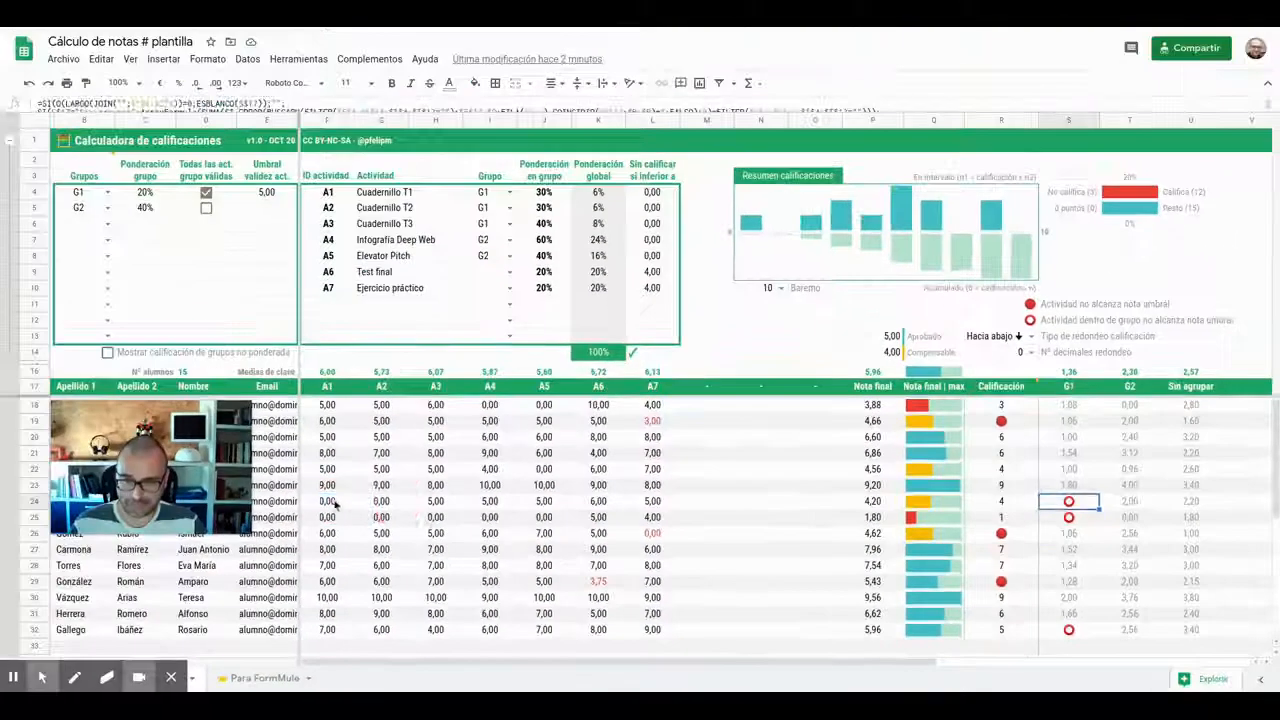
- Compare the row 24 student's A1 to A3 marks with the Umbral validez act. set for group G1
{"action": "left_click_drag", "start_coordinate": [327, 501], "coordinate": [432, 512]}
{"action": "left_click", "coordinate": [268, 193]}
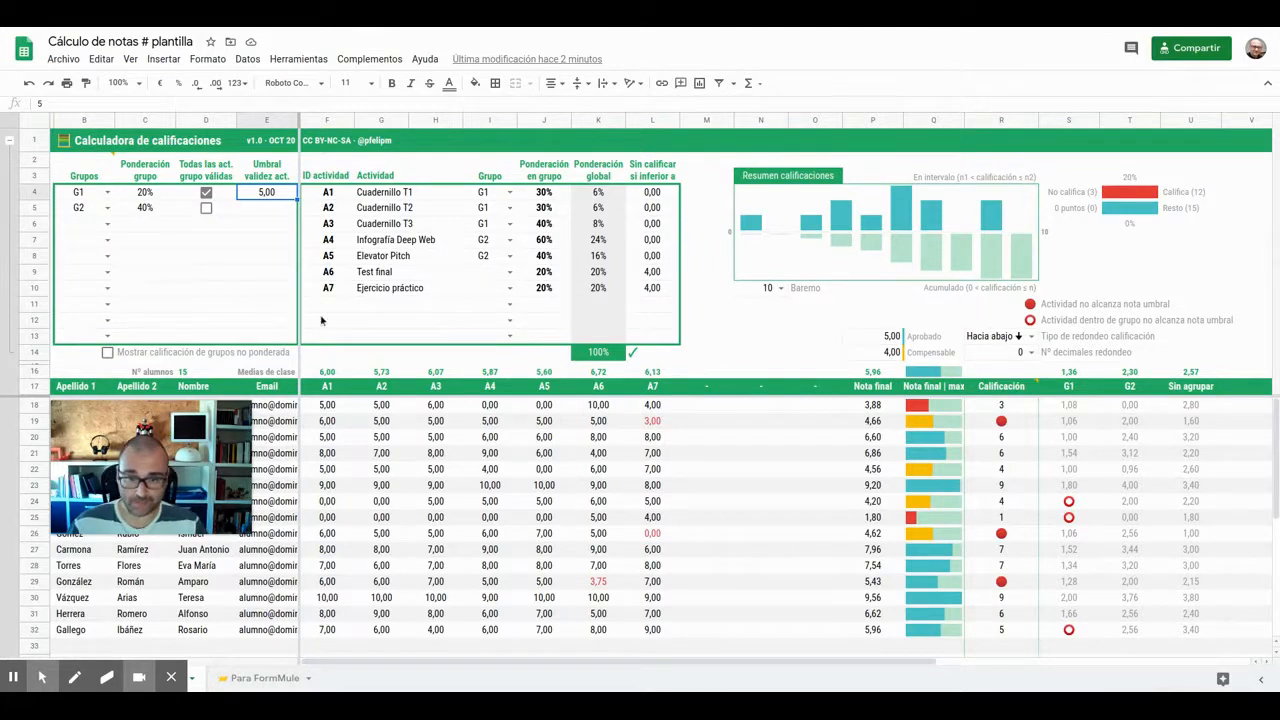
{"action": "left_click", "coordinate": [330, 502]}
{"action": "left_click_drag", "start_coordinate": [388, 510], "coordinate": [440, 504]}
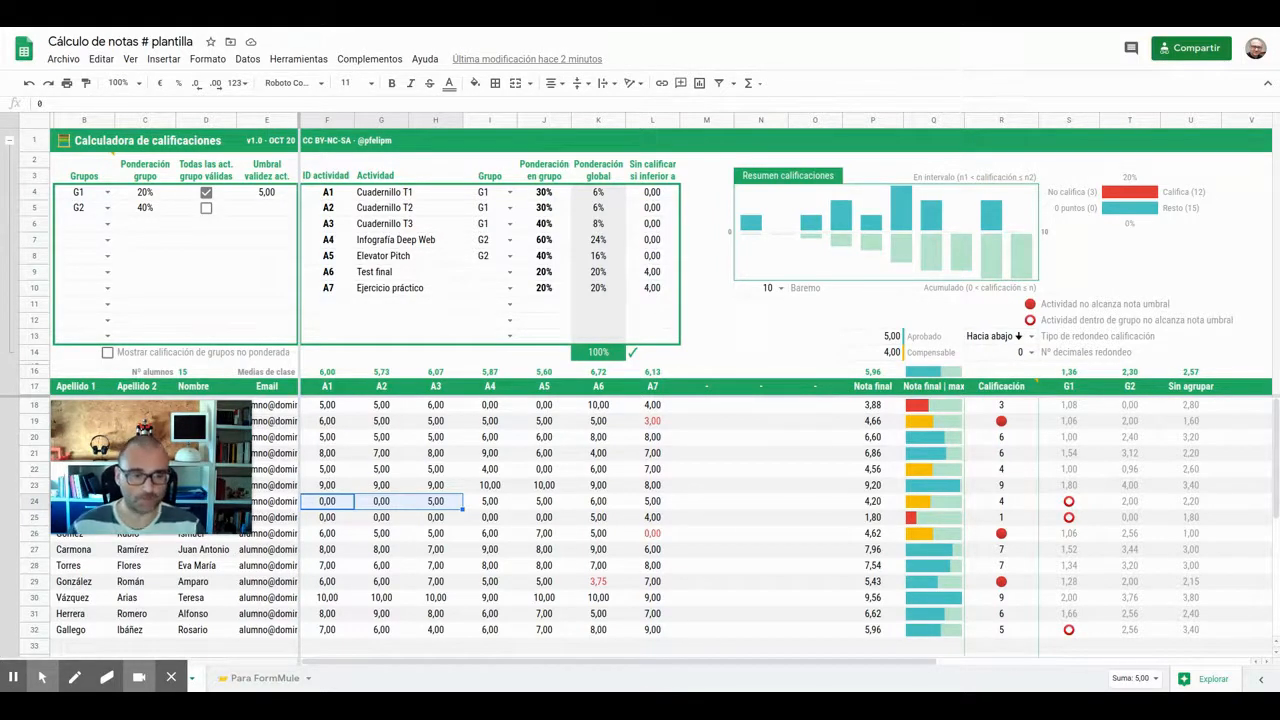
- Check the row 19 student's A7 mark against the Sin calificar si inferior a threshold of Ejercicio práctico
{"action": "left_click", "coordinate": [1017, 423]}
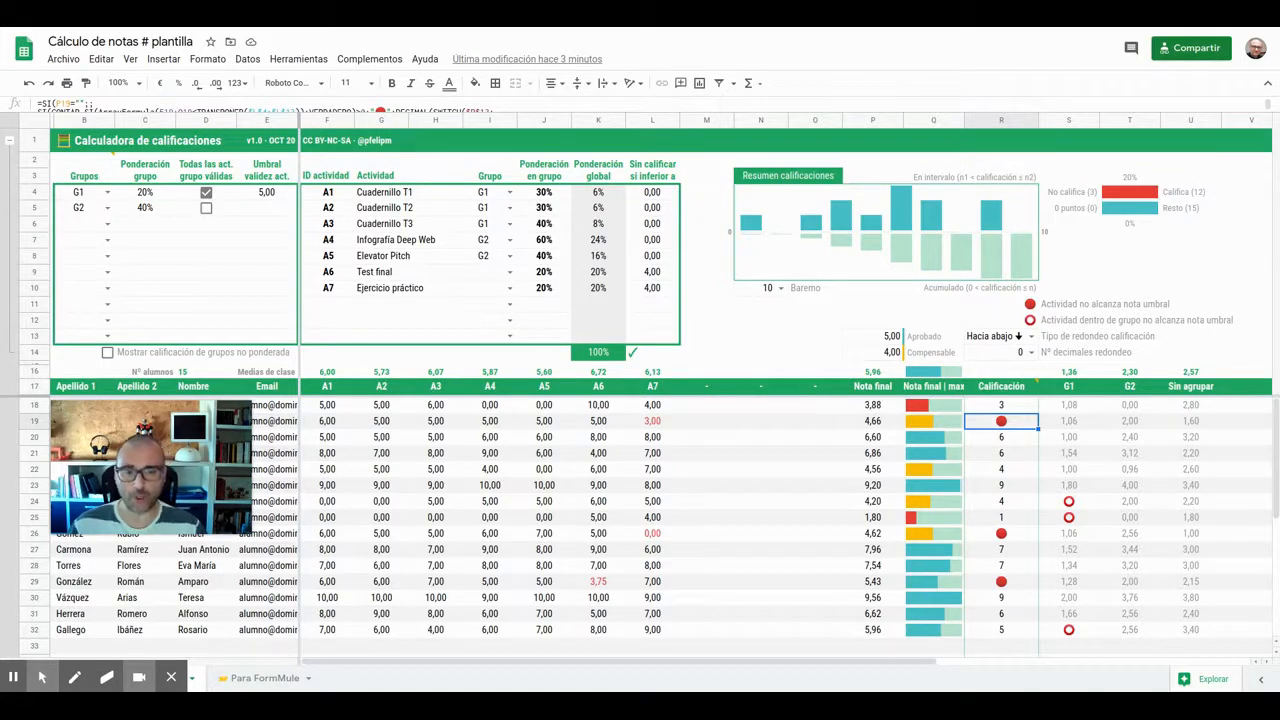
{"action": "left_click", "coordinate": [647, 425]}
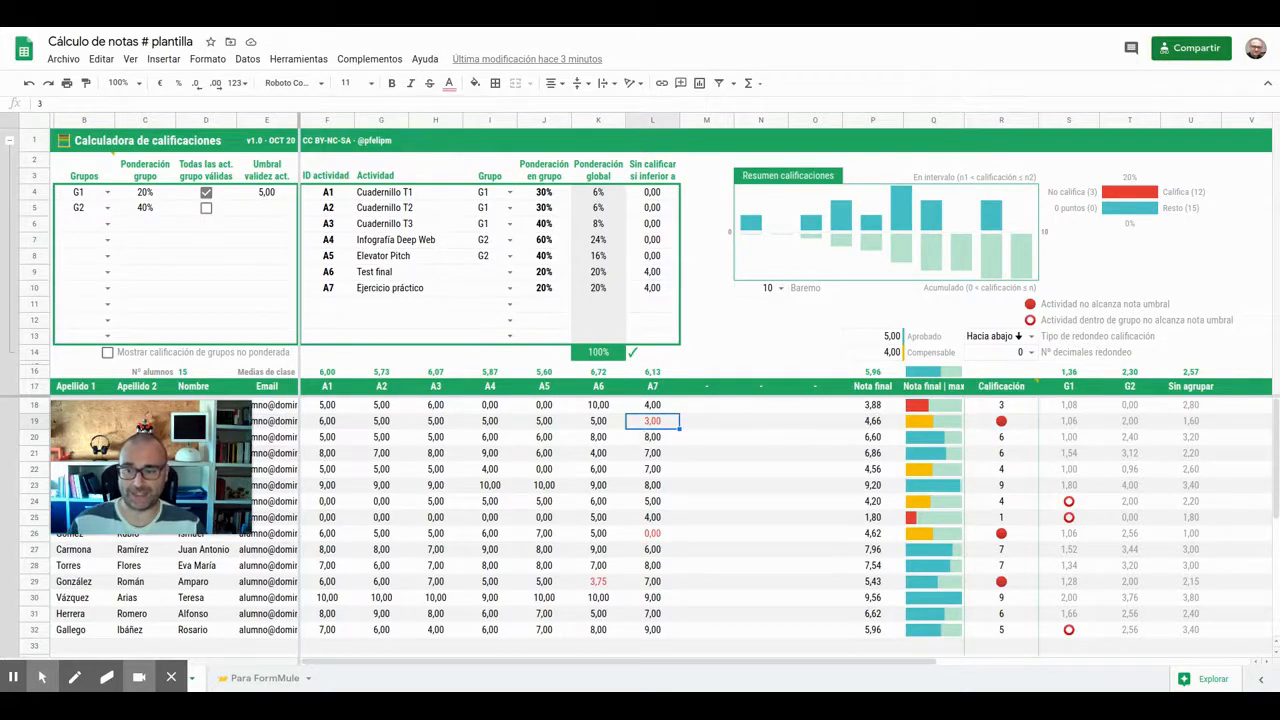
{"action": "left_click_drag", "start_coordinate": [655, 170], "coordinate": [657, 341]}
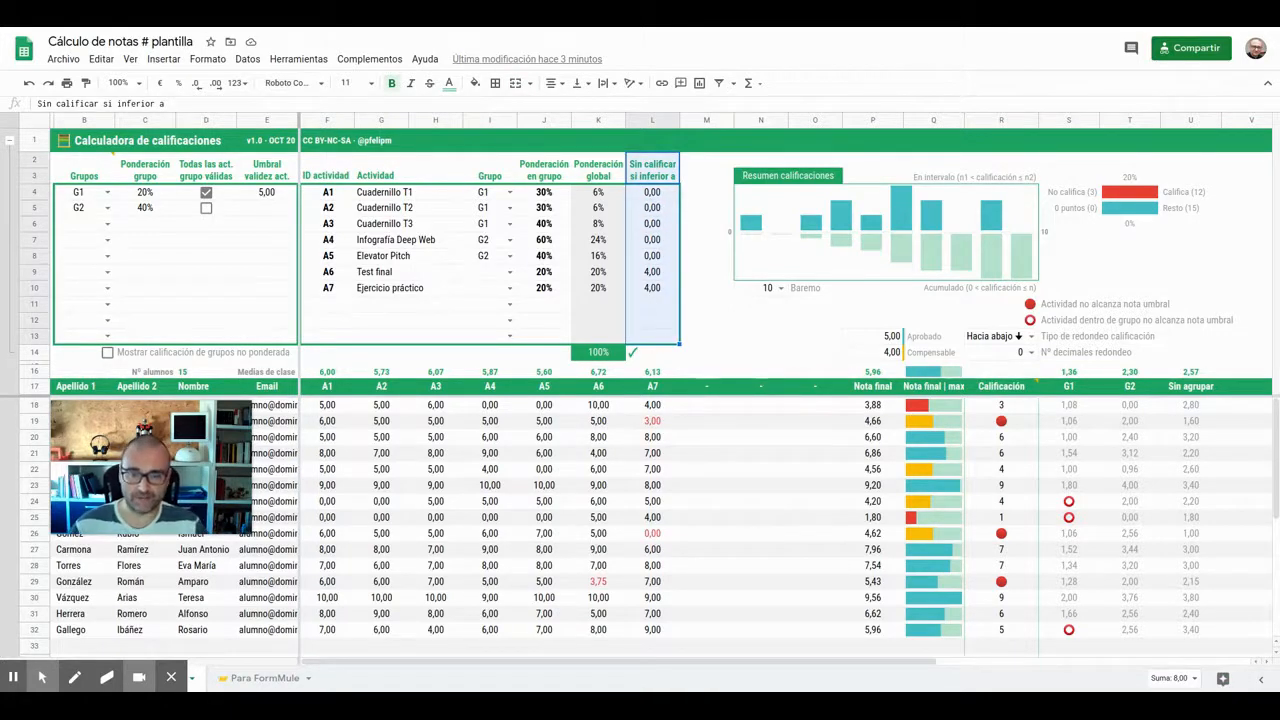
{"action": "left_click", "coordinate": [659, 424]}
{"action": "left_click", "coordinate": [655, 288]}
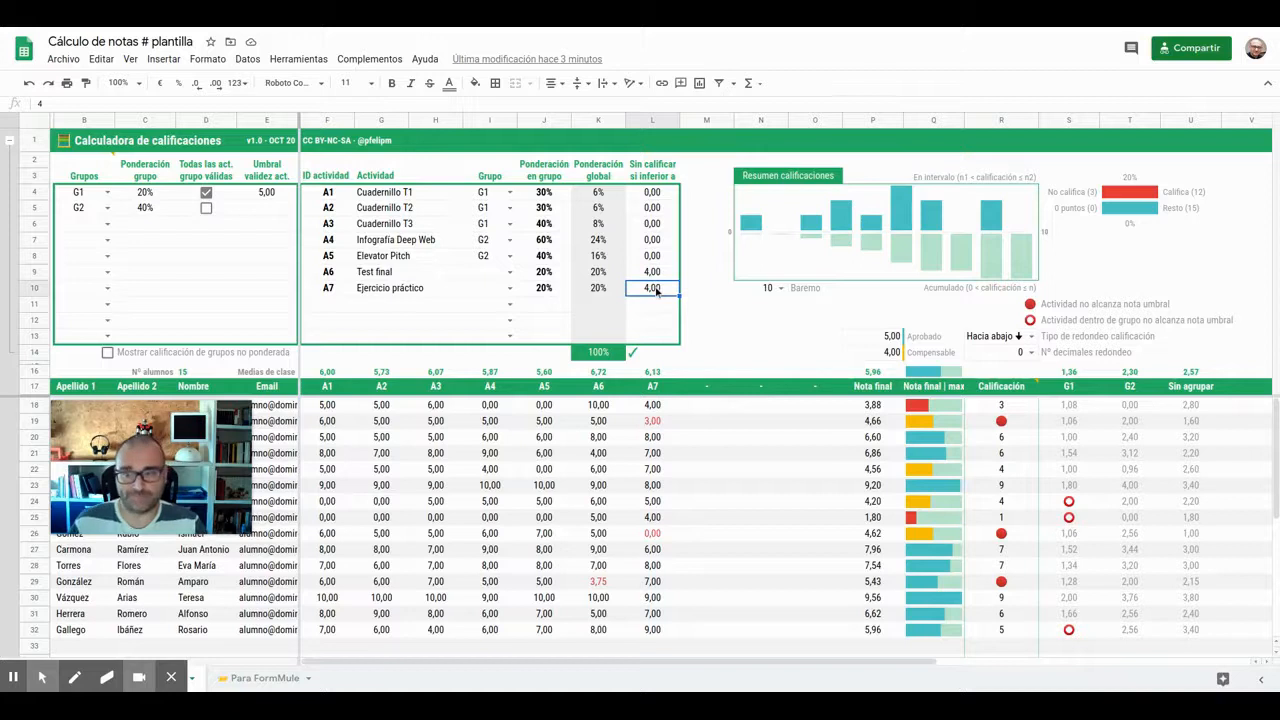
- Try 3 as the Sin calificar si inferior a threshold for A7, check row 19's Calificación, and undo the change
{"action": "left_click", "coordinate": [657, 287]}
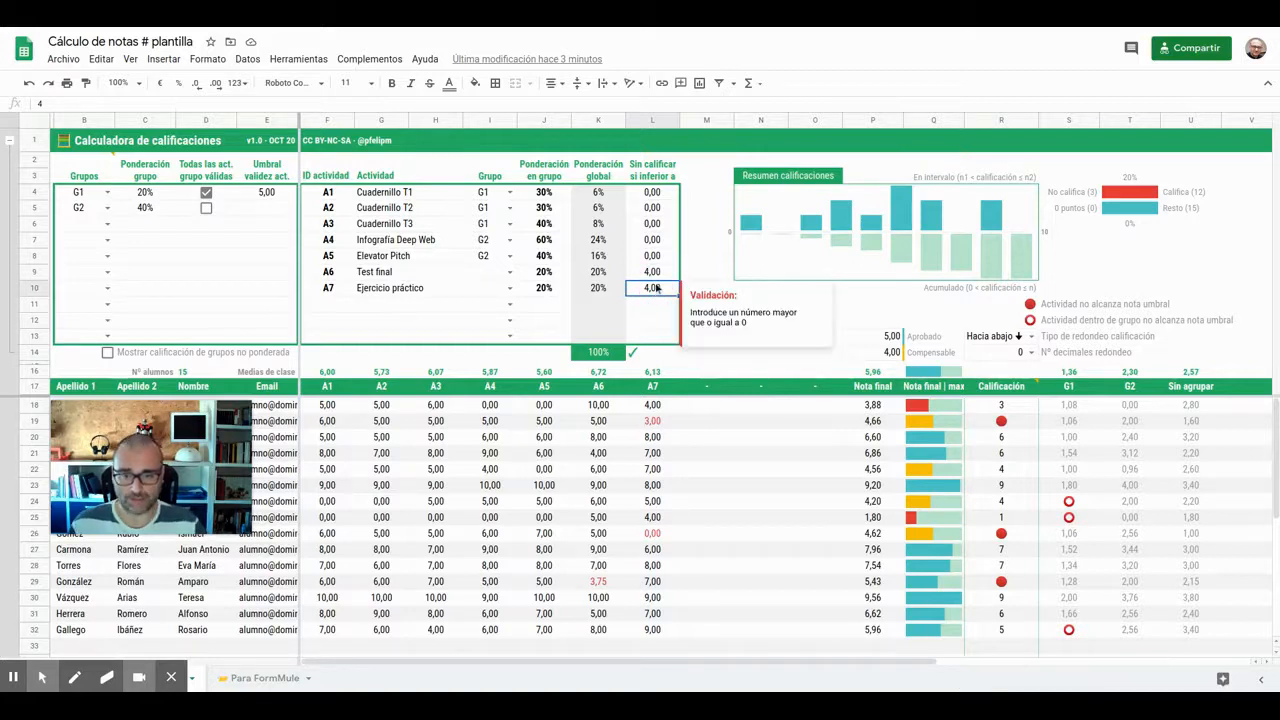
{"action": "type", "text": "3"}
{"action": "key", "text": "Return"}
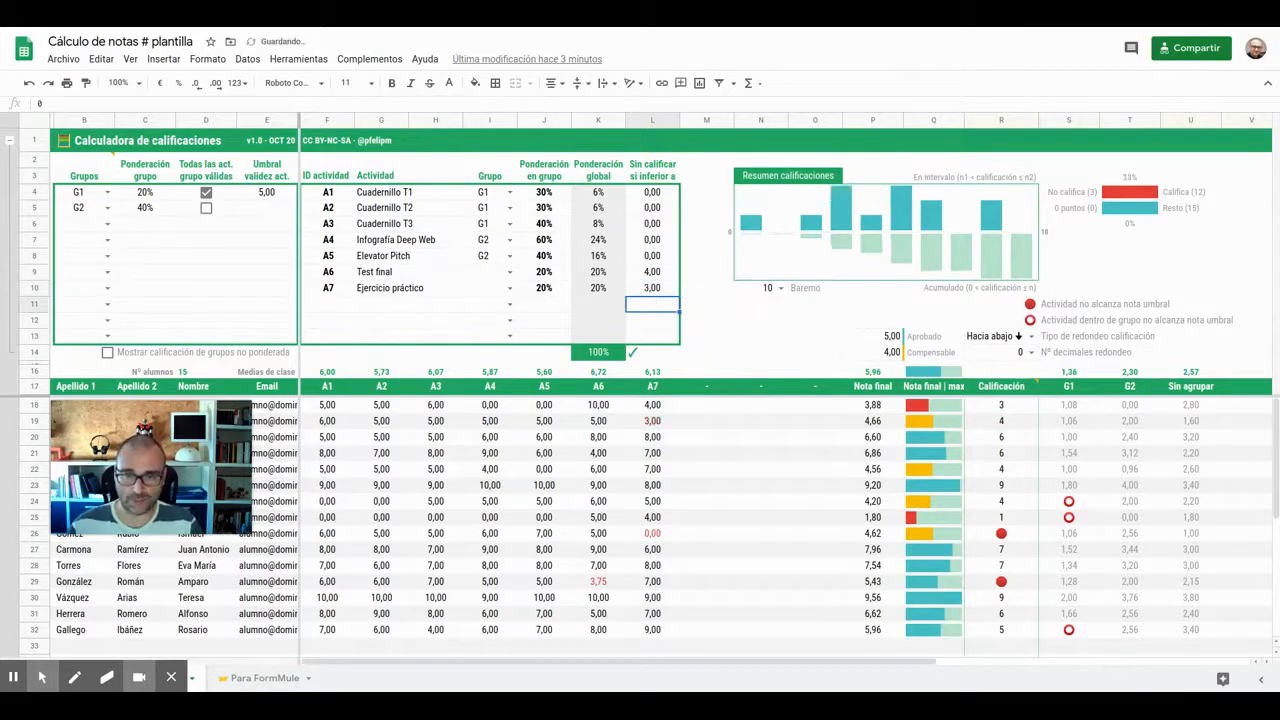
{"action": "left_click", "coordinate": [658, 423]}
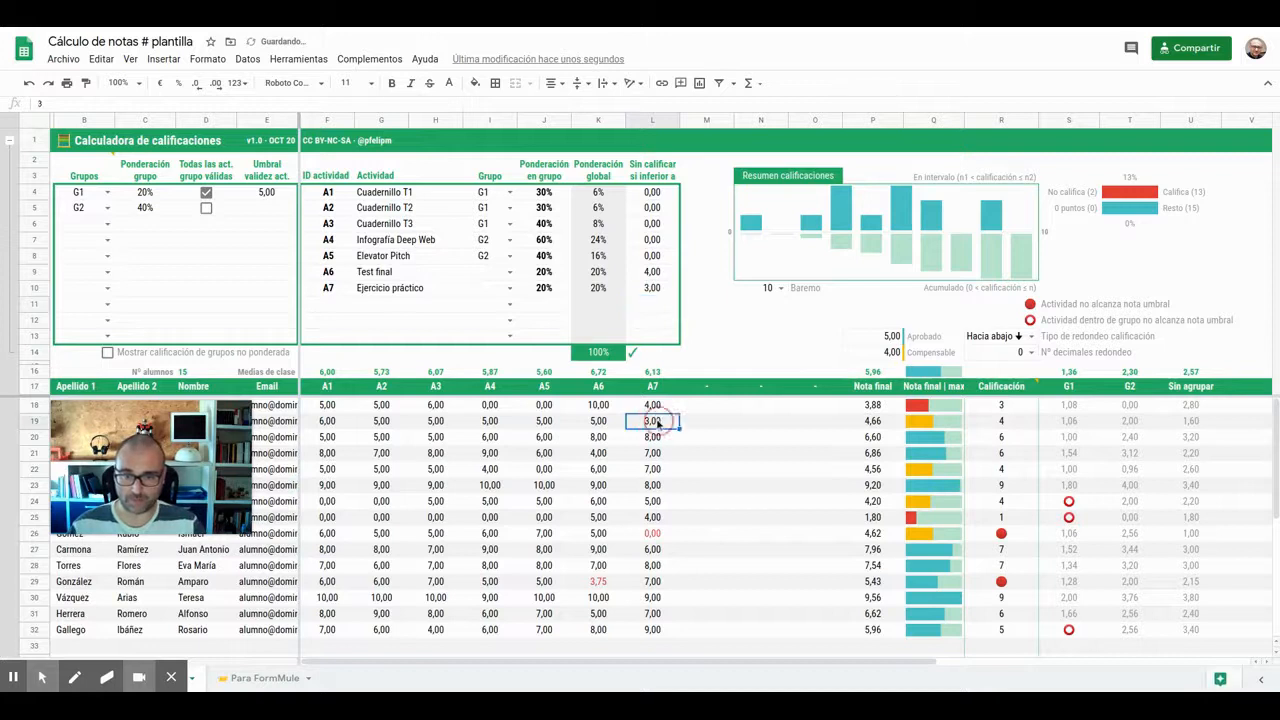
{"action": "left_click", "coordinate": [1012, 425]}
{"action": "key", "text": "ctrl+z"}
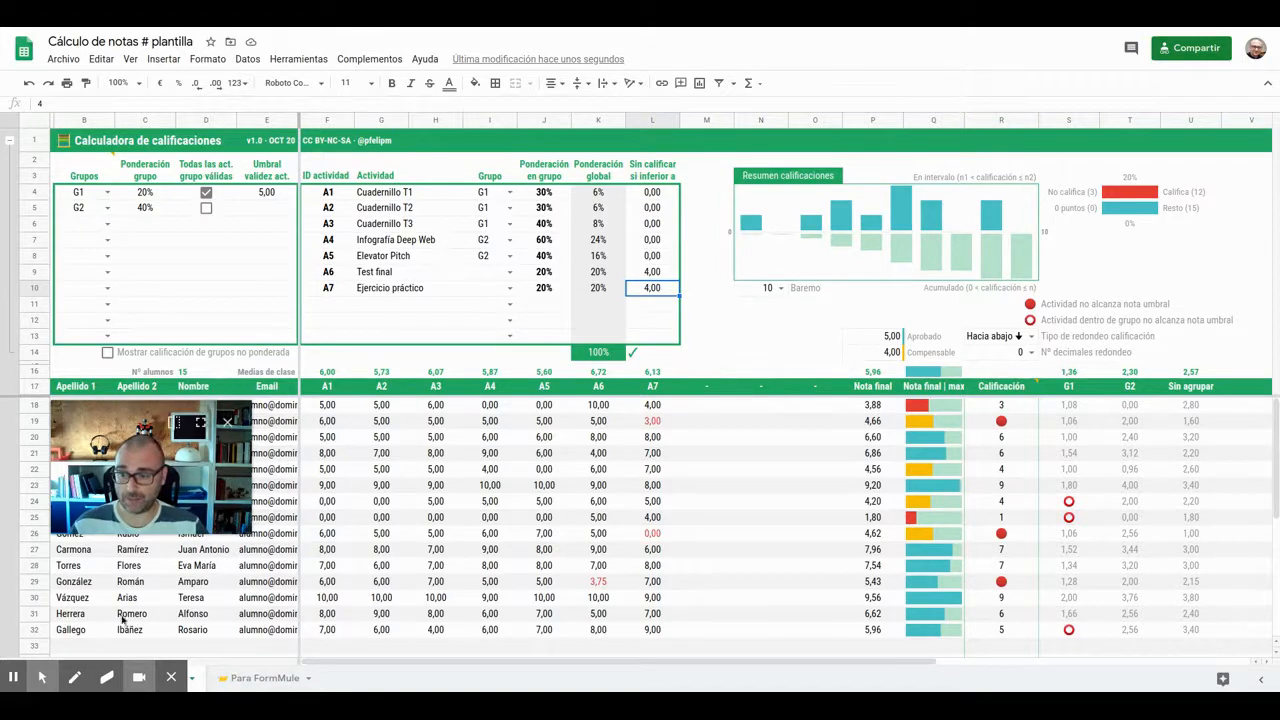
- Circle the whole Resumen calificaciones area in red with the annotation pen, and erase the drawing
{"action": "left_click", "coordinate": [74, 677]}
{"action": "mouse_move", "coordinate": [745, 157]}
{"action": "left_mouse_down"}
{"action": "mouse_move", "coordinate": [690, 215]}
{"action": "mouse_move", "coordinate": [883, 312]}
{"action": "mouse_move", "coordinate": [1187, 306]}
{"action": "mouse_move", "coordinate": [1205, 152]}
{"action": "mouse_move", "coordinate": [887, 140]}
{"action": "mouse_move", "coordinate": [735, 152]}
{"action": "left_mouse_up"}
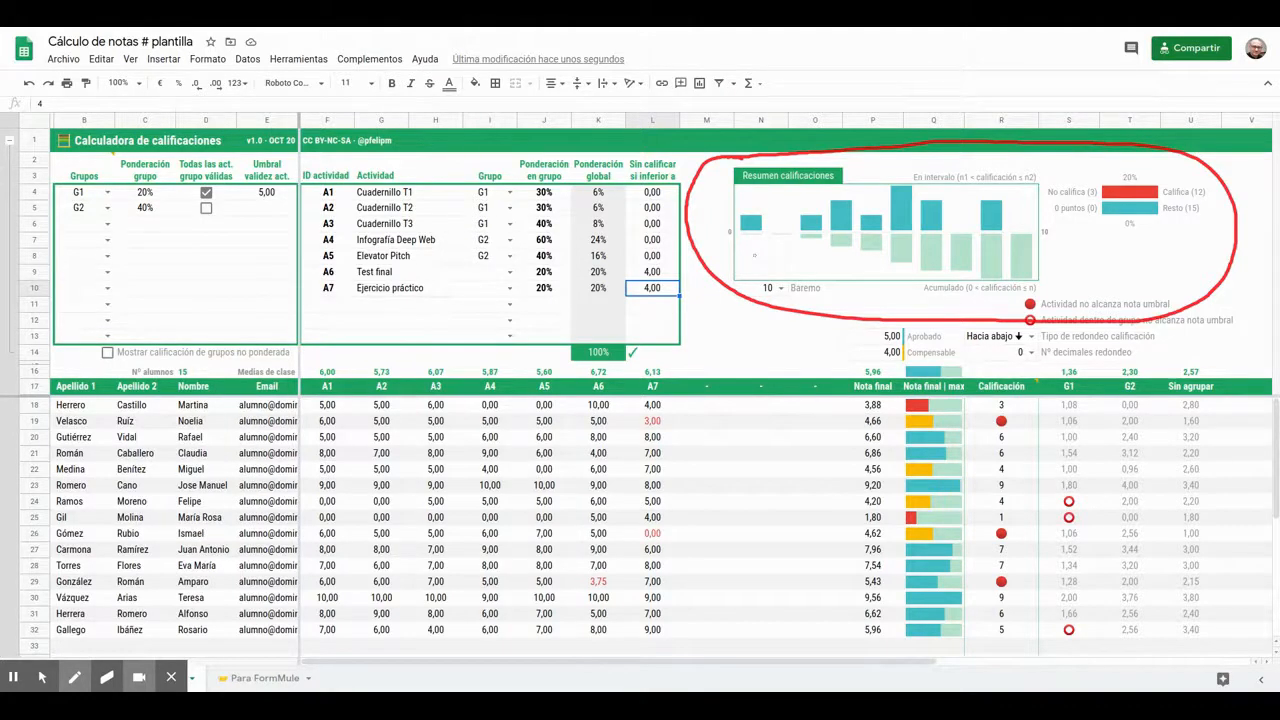
{"action": "key", "text": "alt+z"}
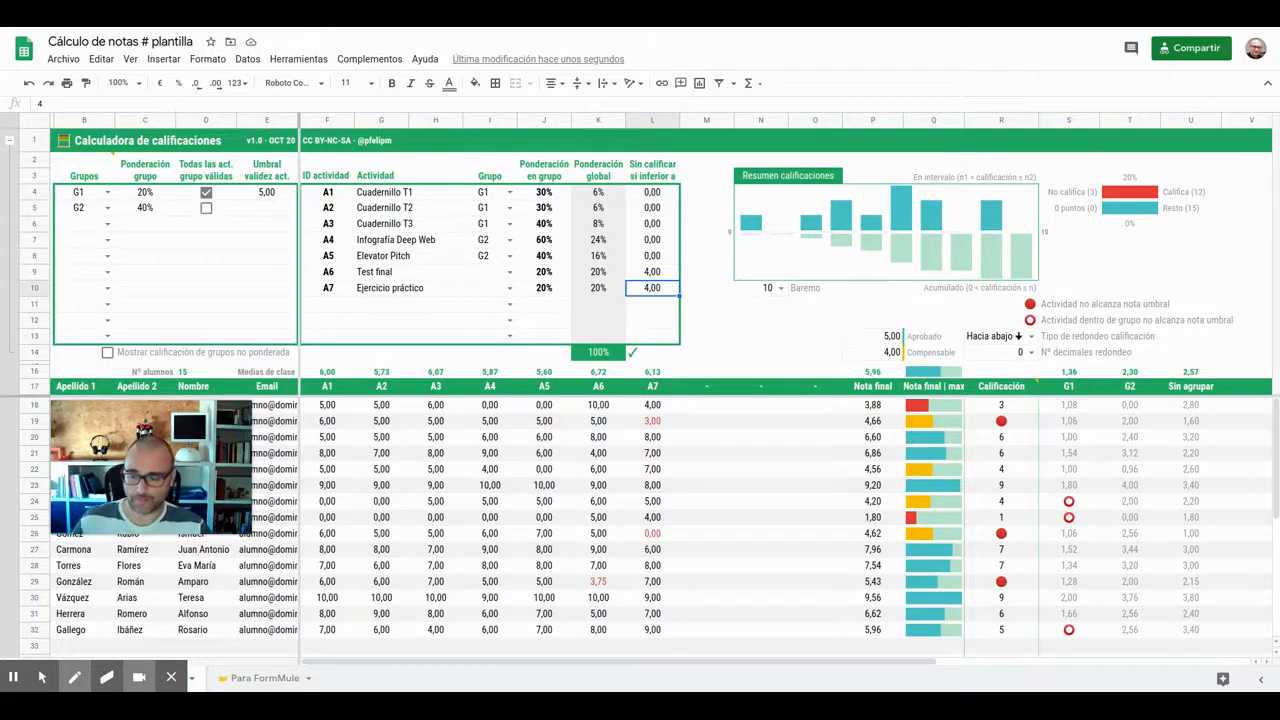
{"action": "key", "text": "alt+m"}
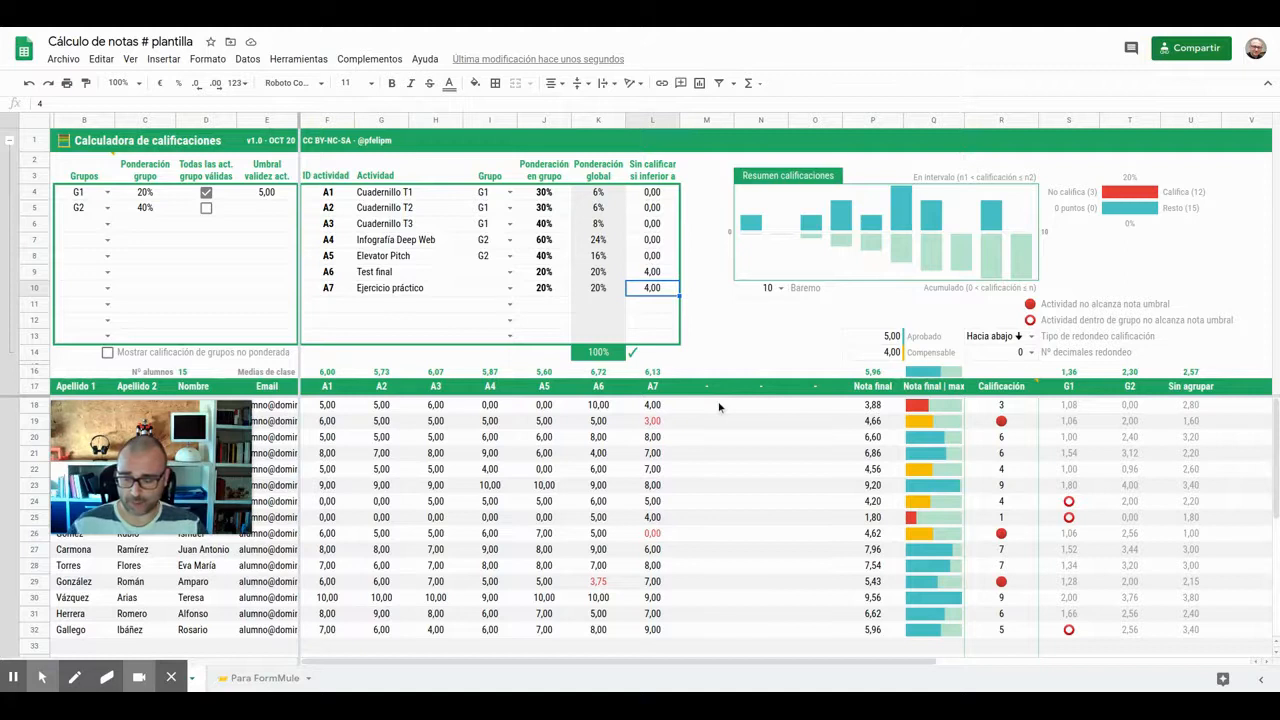
- Annotate the Resumen calificaciones chart, marking its upper and lower halves, circling En intervalo, and tracing a curve along the cumulative bars
{"action": "key", "text": "alt+d"}
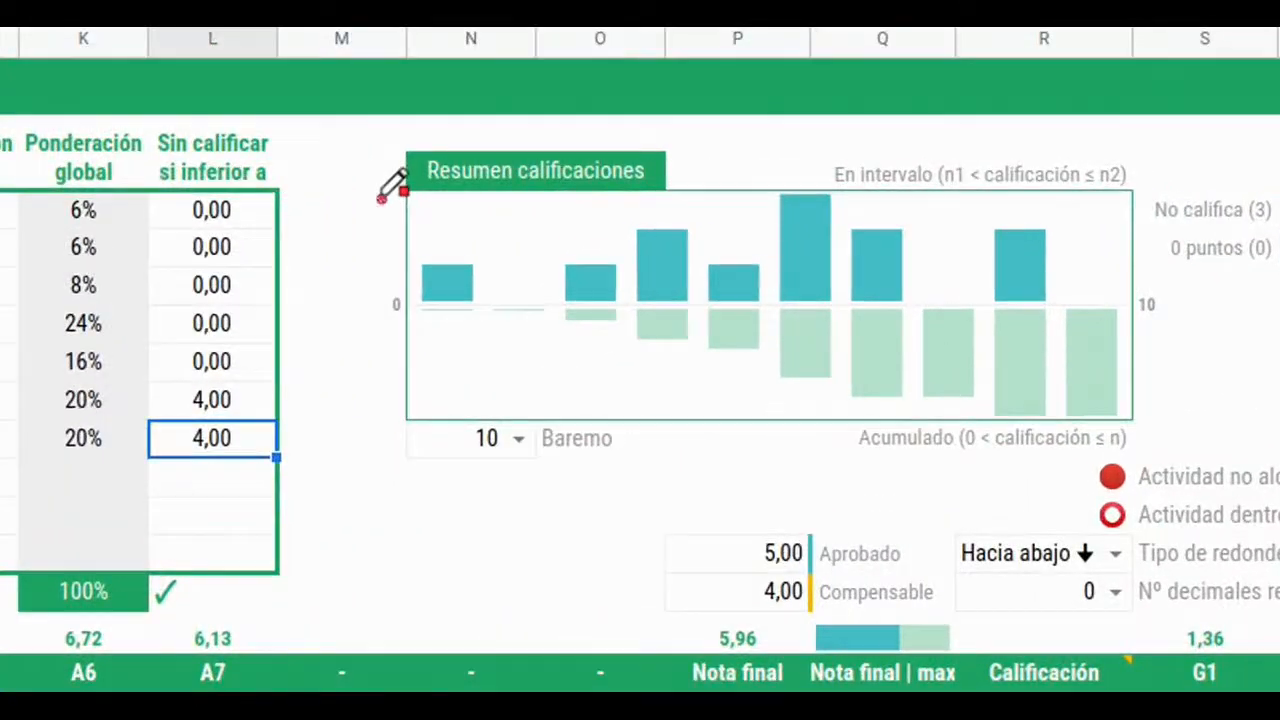
{"action": "left_click_drag", "start_coordinate": [381, 197], "coordinate": [379, 289]}
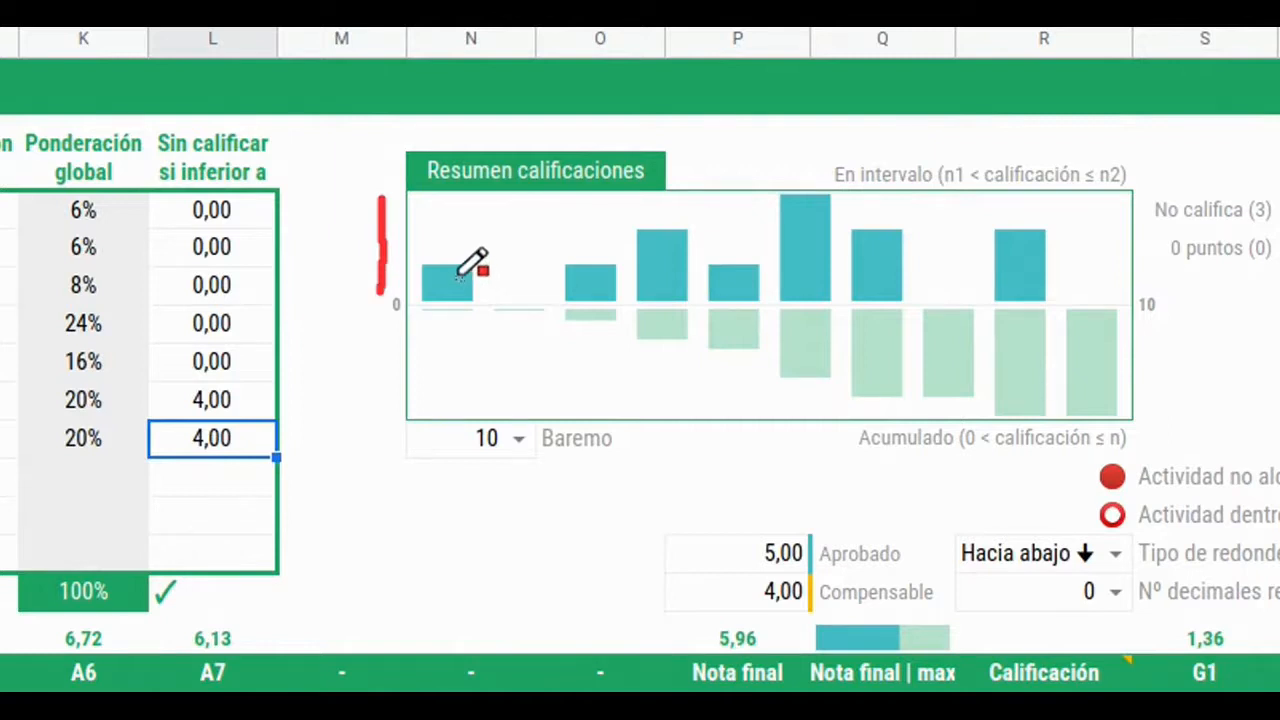
{"action": "mouse_move", "coordinate": [910, 146]}
{"action": "left_mouse_down"}
{"action": "mouse_move", "coordinate": [877, 145]}
{"action": "mouse_move", "coordinate": [822, 180]}
{"action": "mouse_move", "coordinate": [1008, 200]}
{"action": "mouse_move", "coordinate": [1165, 168]}
{"action": "mouse_move", "coordinate": [988, 133]}
{"action": "mouse_move", "coordinate": [921, 136]}
{"action": "left_mouse_up"}
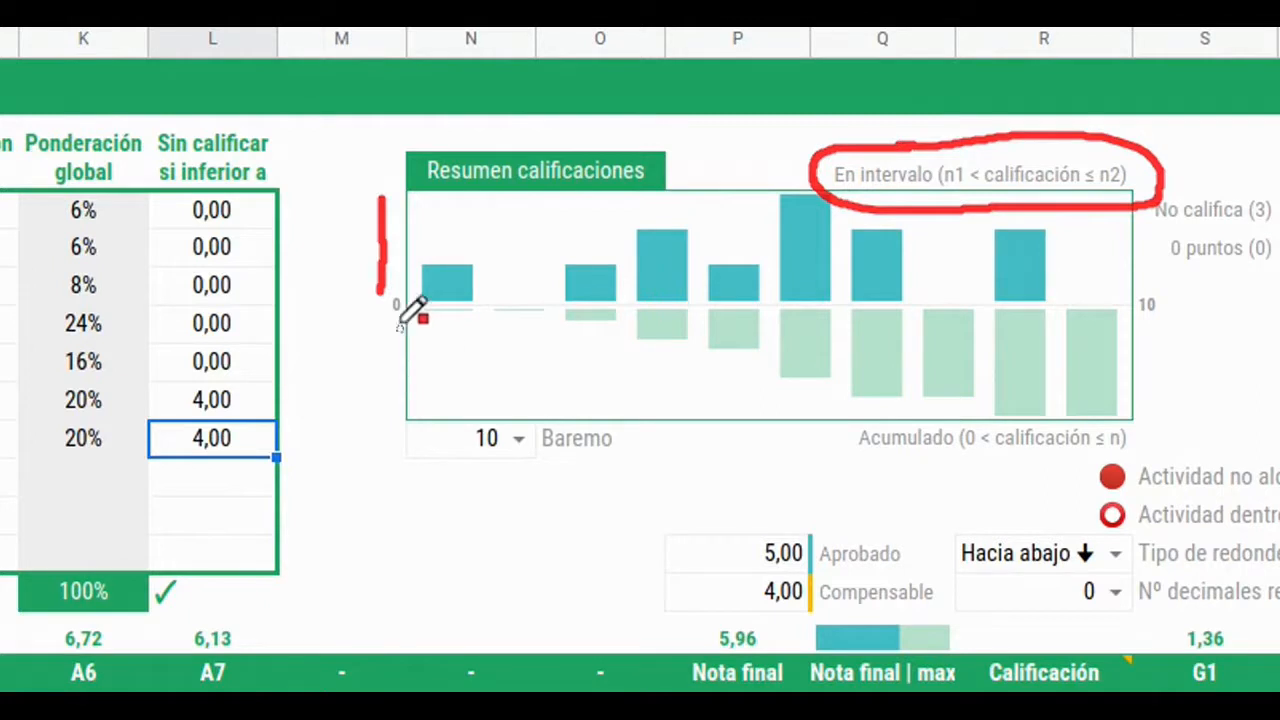
{"action": "left_click_drag", "start_coordinate": [385, 335], "coordinate": [384, 407]}
{"action": "mouse_move", "coordinate": [445, 347]}
{"action": "left_mouse_down"}
{"action": "mouse_move", "coordinate": [663, 340]}
{"action": "mouse_move", "coordinate": [968, 415]}
{"action": "mouse_move", "coordinate": [1152, 434]}
{"action": "left_mouse_up"}
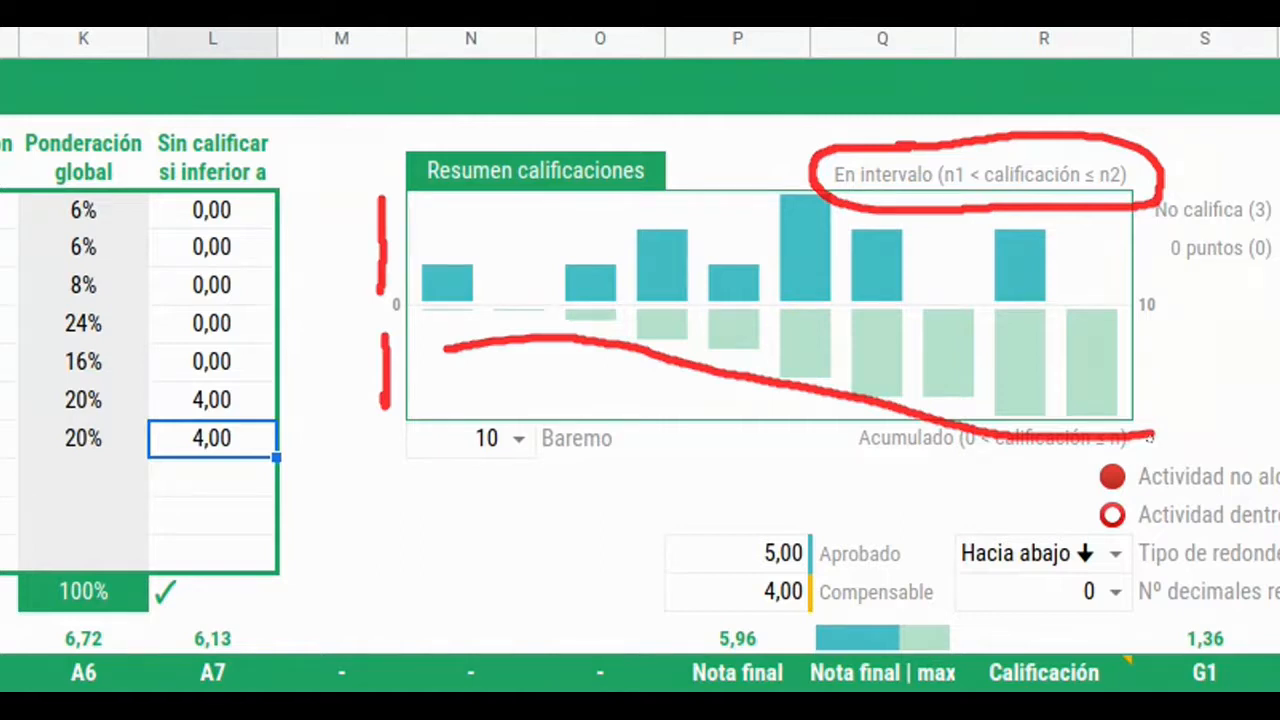
- Mark the individual cumulative bars of the Resumen calificaciones chart with red pen strokes, and erase the annotations
{"action": "mouse_move", "coordinate": [739, 323]}
{"action": "left_mouse_down"}
{"action": "mouse_move", "coordinate": [741, 337]}
{"action": "mouse_move", "coordinate": [872, 378]}
{"action": "left_mouse_up"}
{"action": "left_click", "coordinate": [869, 334]}
{"action": "left_click_drag", "start_coordinate": [955, 330], "coordinate": [943, 398]}
{"action": "left_click_drag", "start_coordinate": [1025, 343], "coordinate": [1016, 398]}
{"action": "left_click_drag", "start_coordinate": [1090, 332], "coordinate": [1092, 403]}
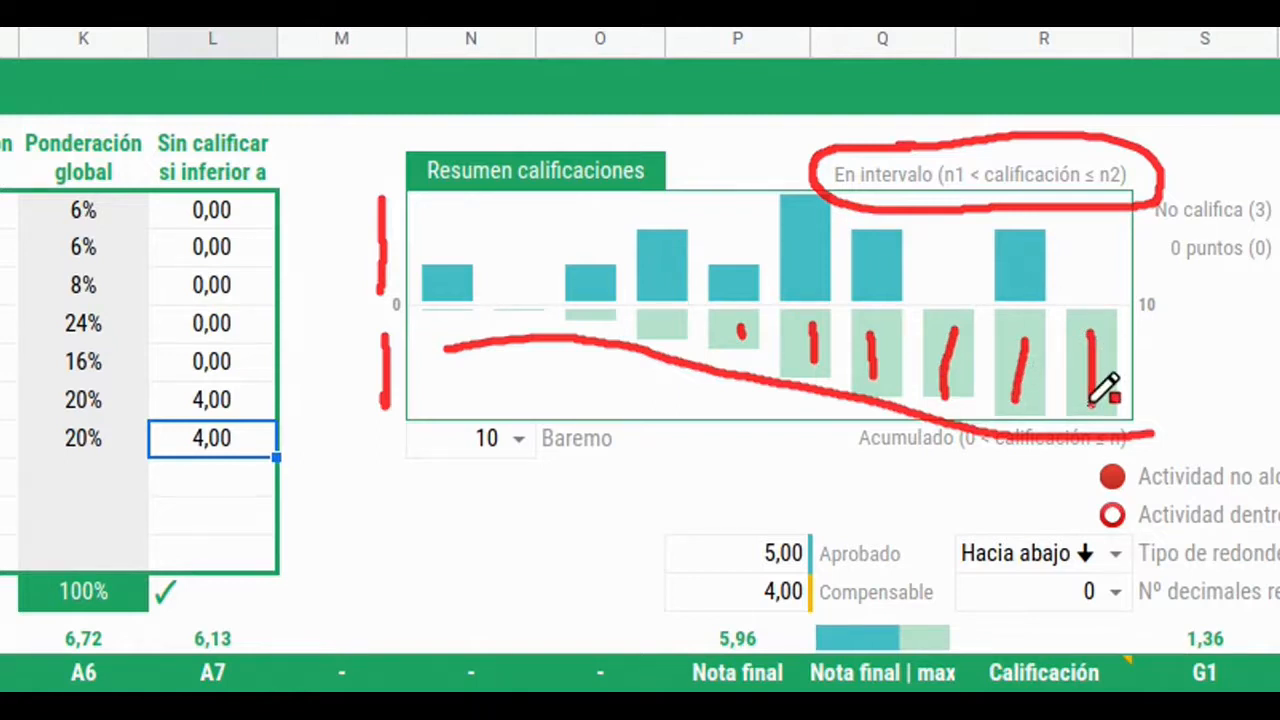
{"action": "key", "text": "Escape"}
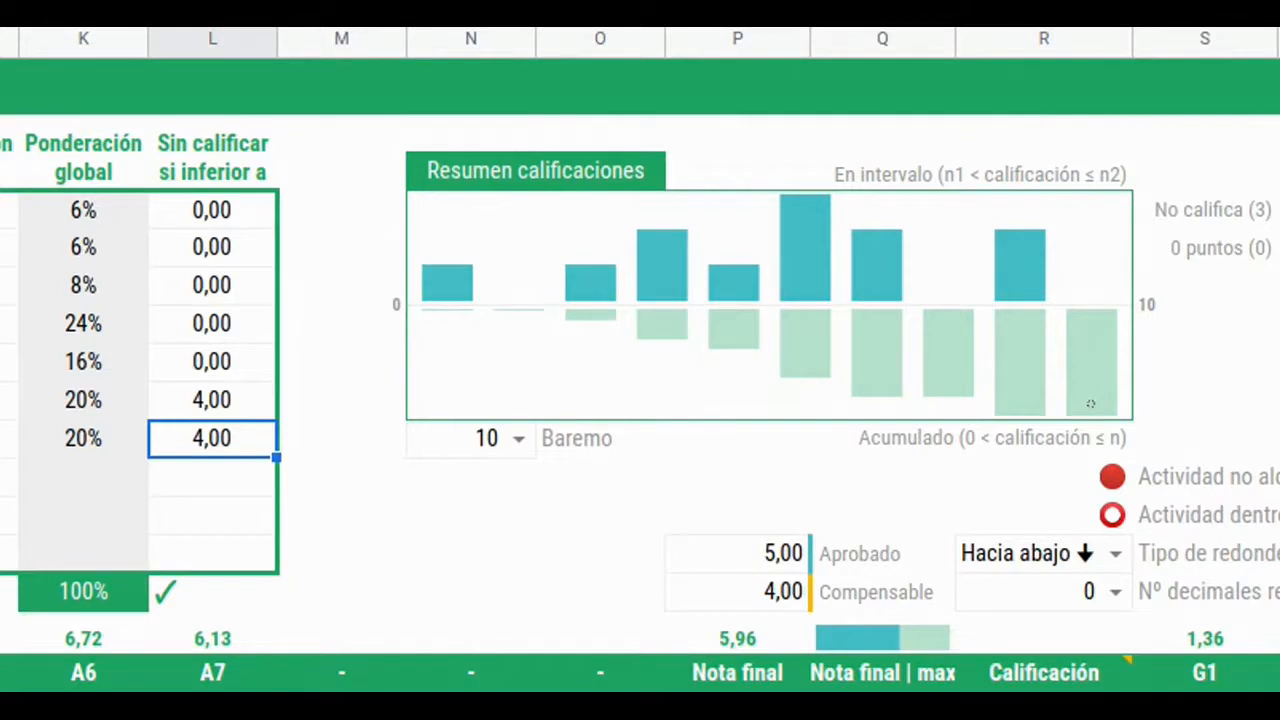
- Circle the No califica and 0 puntos bars and Calificación's red markers, underline 0% and 0 puntos, and erase the drawing
{"action": "mouse_move", "coordinate": [1109, 161]}
{"action": "left_mouse_down"}
{"action": "mouse_move", "coordinate": [1034, 184]}
{"action": "mouse_move", "coordinate": [1181, 260]}
{"action": "mouse_move", "coordinate": [1180, 167]}
{"action": "mouse_move", "coordinate": [1110, 158]}
{"action": "left_mouse_up"}
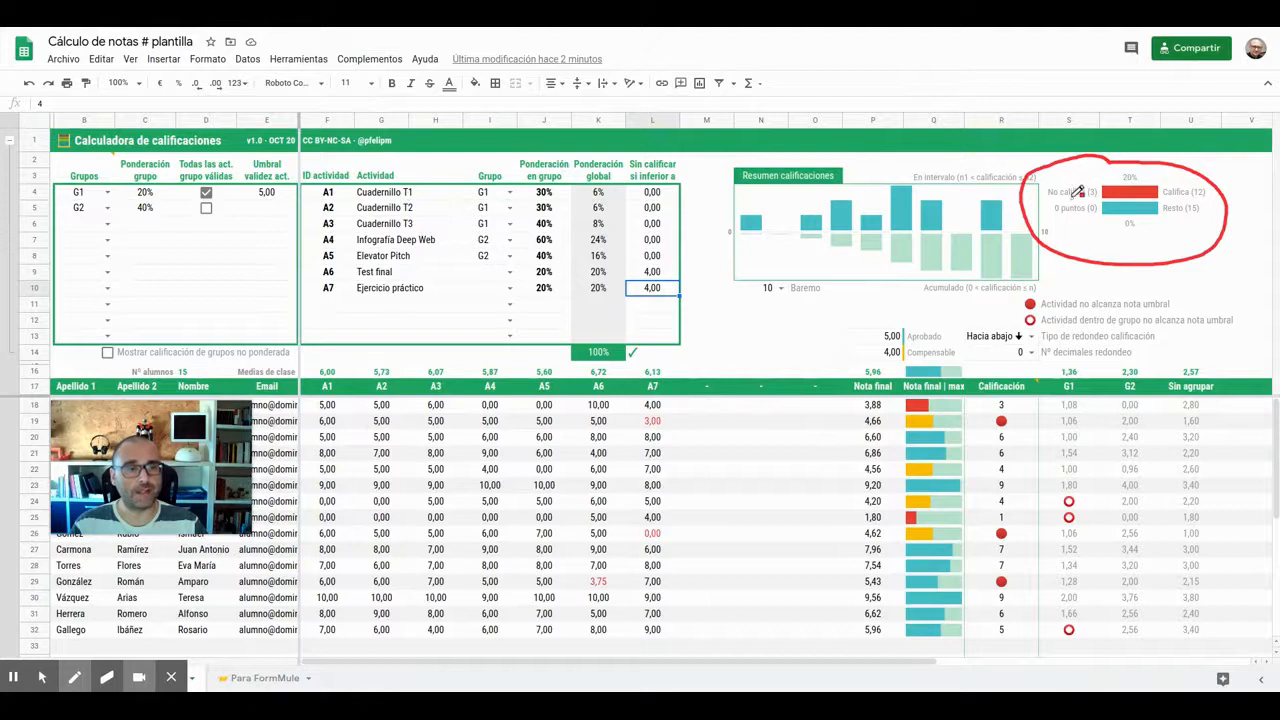
{"action": "mouse_move", "coordinate": [1012, 405]}
{"action": "left_mouse_down"}
{"action": "mouse_move", "coordinate": [990, 413]}
{"action": "mouse_move", "coordinate": [1016, 418]}
{"action": "mouse_move", "coordinate": [1004, 409]}
{"action": "left_mouse_up"}
{"action": "mouse_move", "coordinate": [1004, 512]}
{"action": "left_mouse_down"}
{"action": "mouse_move", "coordinate": [990, 545]}
{"action": "mouse_move", "coordinate": [1016, 528]}
{"action": "left_mouse_up"}
{"action": "mouse_move", "coordinate": [1004, 575]}
{"action": "left_mouse_down"}
{"action": "mouse_move", "coordinate": [988, 587]}
{"action": "mouse_move", "coordinate": [1026, 585]}
{"action": "left_mouse_up"}
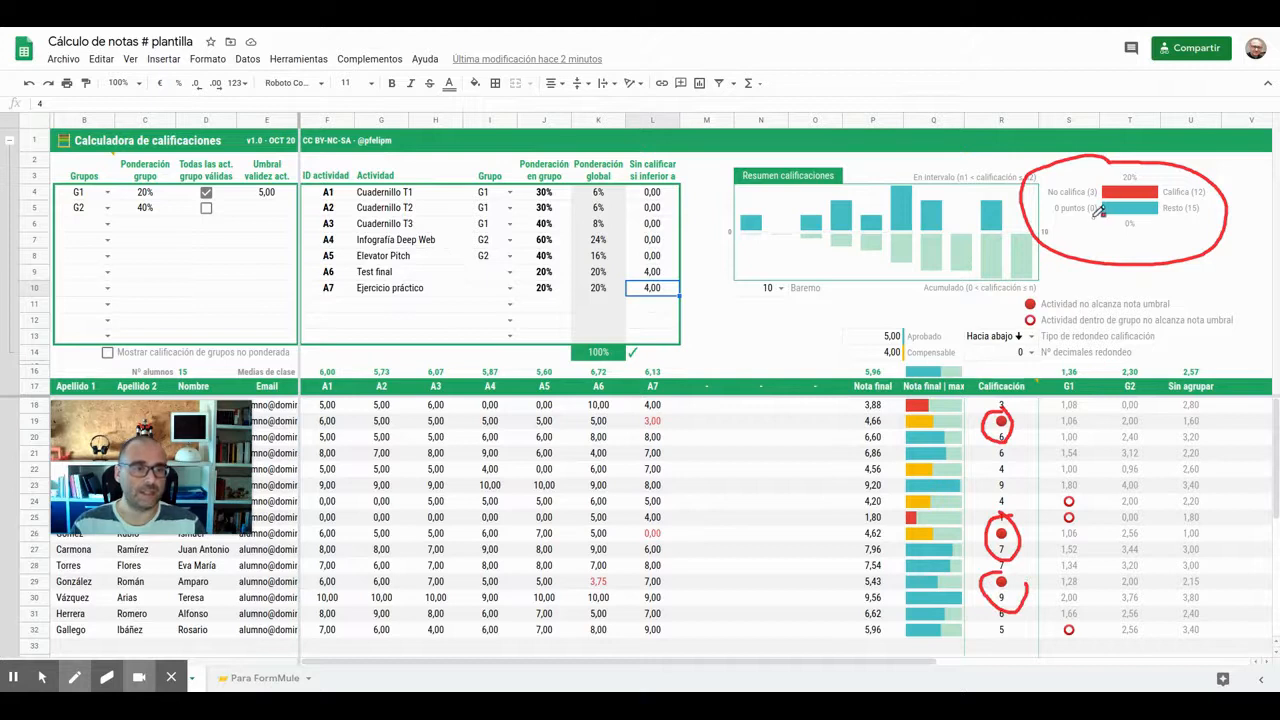
{"action": "left_click_drag", "start_coordinate": [1122, 239], "coordinate": [1152, 237]}
{"action": "left_click_drag", "start_coordinate": [1047, 210], "coordinate": [1096, 224]}
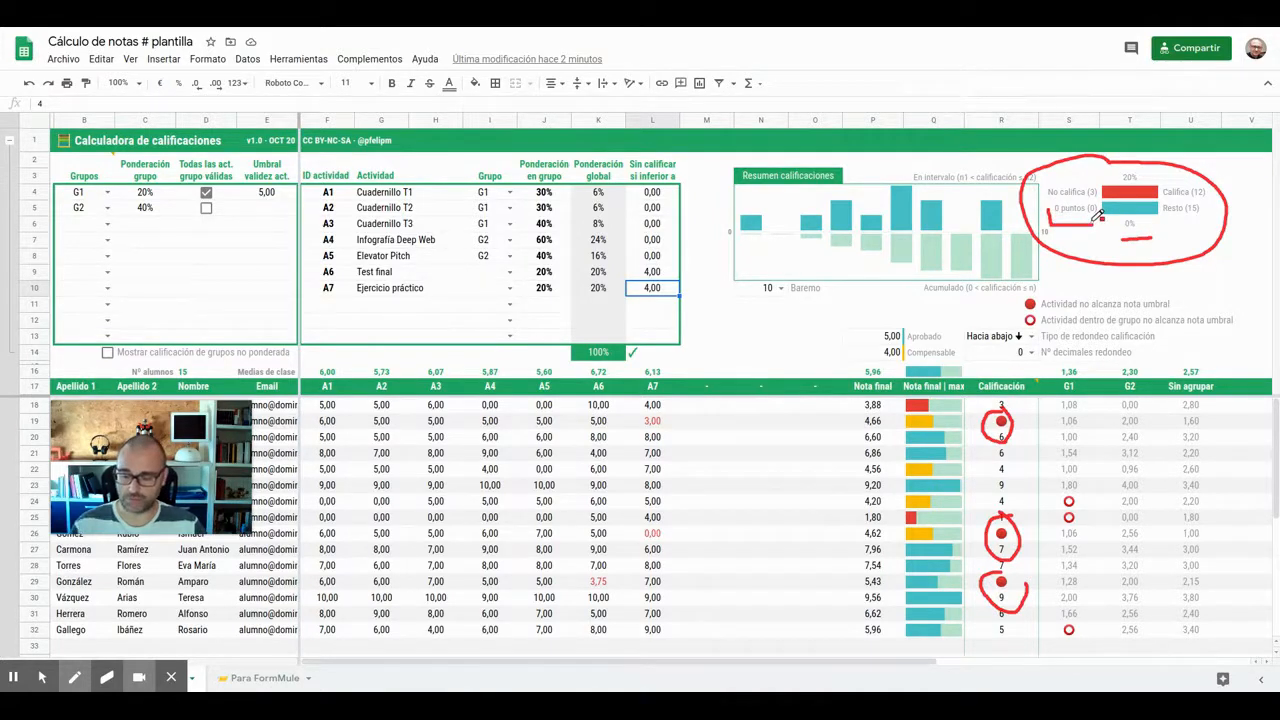
{"action": "key", "text": "alt+z"}
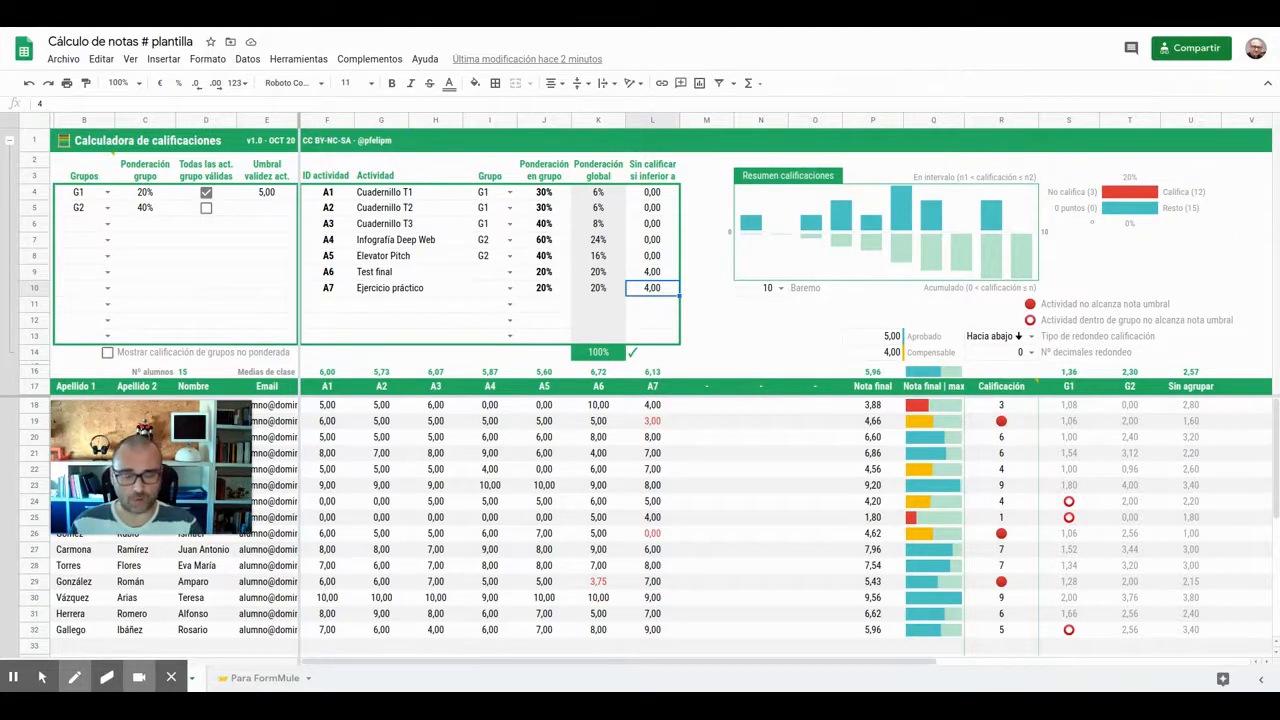
- Leave the annotation pen and show the SPARKLINE formula behind the upper Resumen calificaciones chart
{"action": "key", "text": "alt+m"}
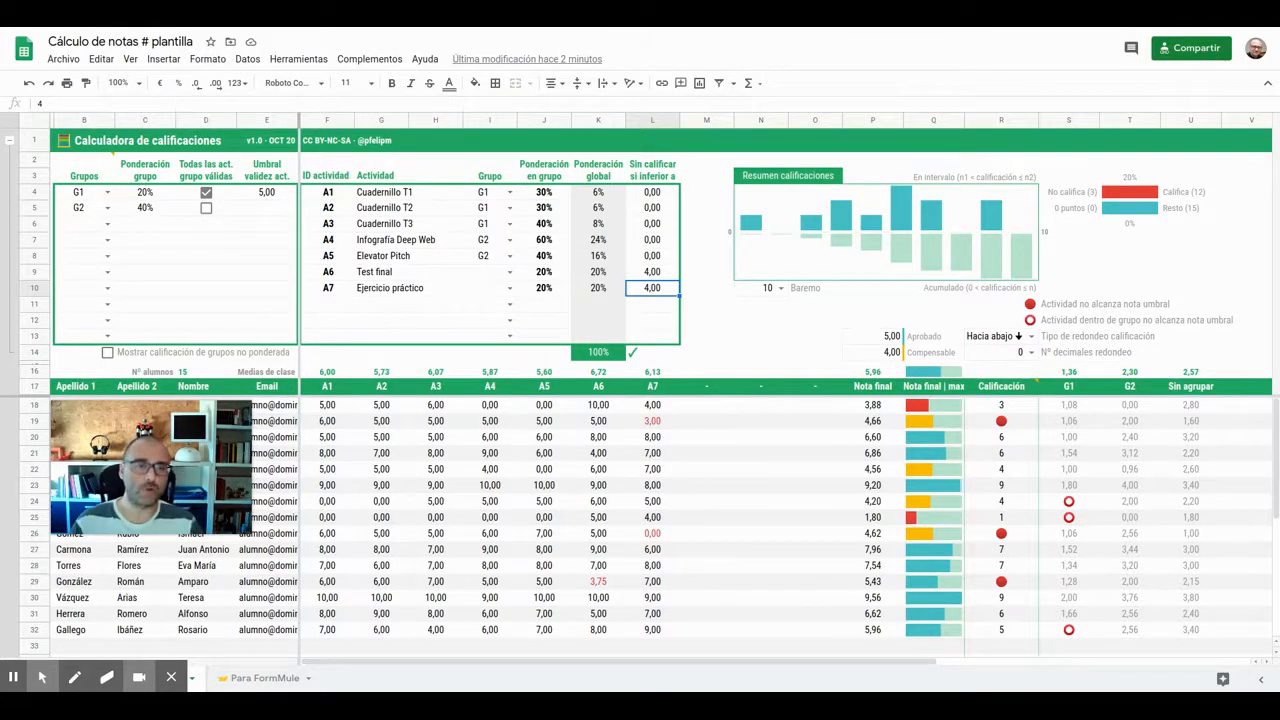
{"action": "left_click", "coordinate": [791, 216]}
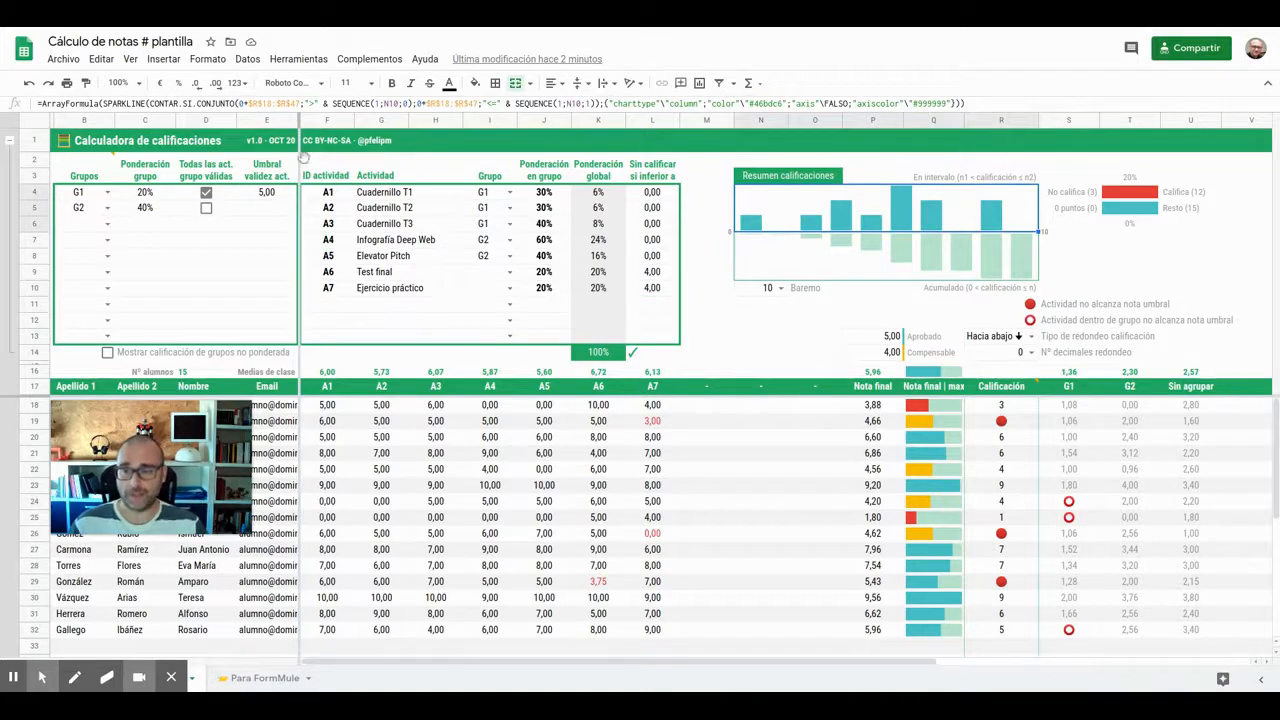
{"action": "mouse_move", "coordinate": [302, 138]}
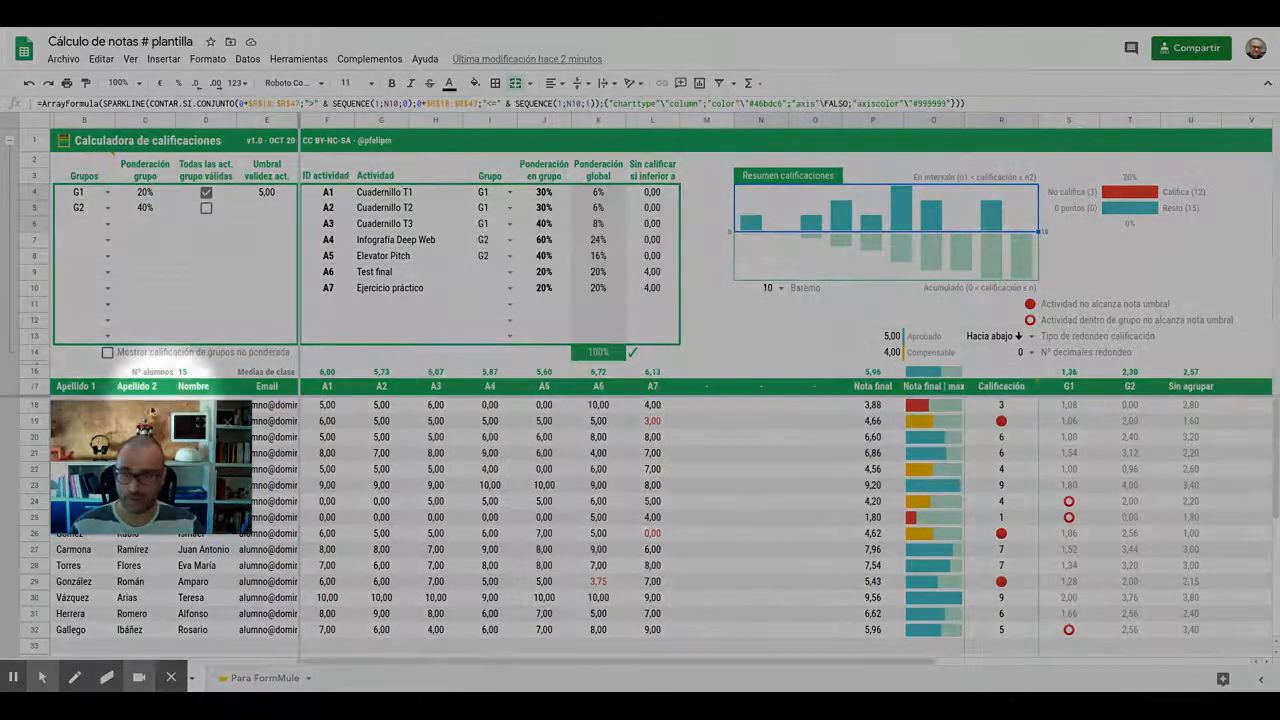
{"action": "mouse_move", "coordinate": [1001, 386]}
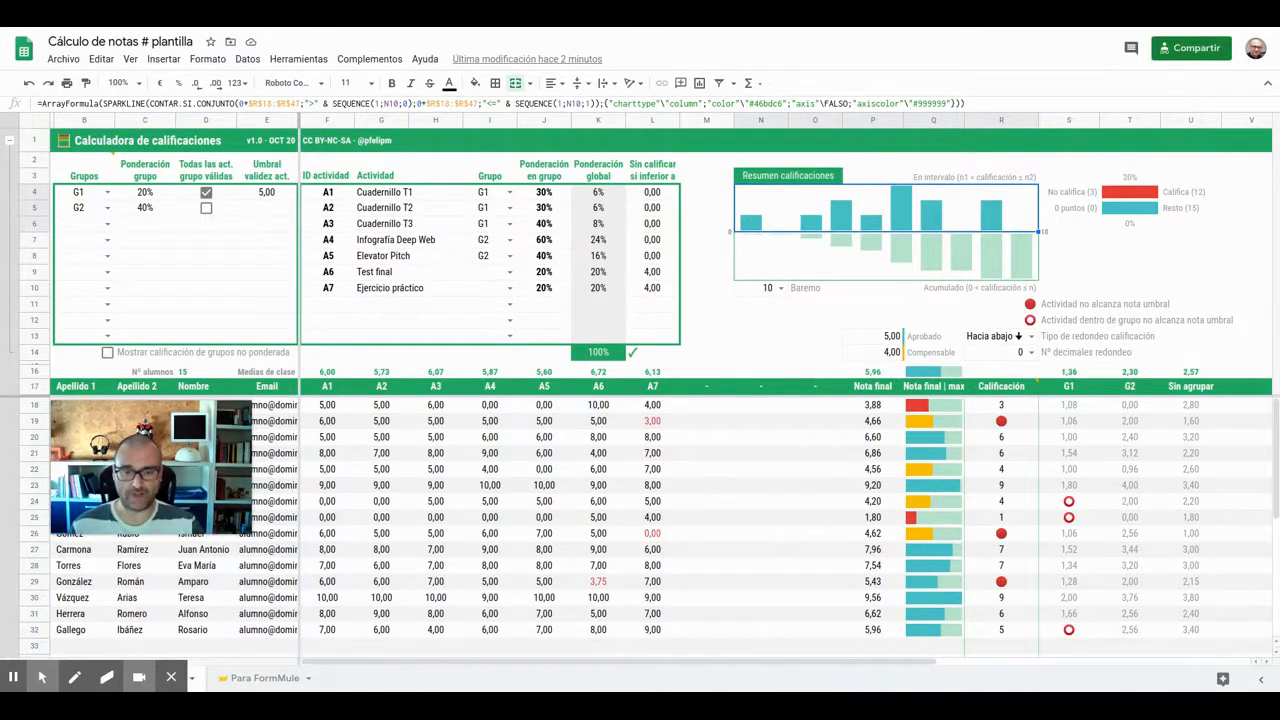
- Highlight rows 18 to 32 of Calificación, Nota final, and the G1 to Sin agrupar columns in turn, and clear the selection
{"action": "left_click_drag", "start_coordinate": [617, 661], "coordinate": [536, 652]}
{"action": "left_click_drag", "start_coordinate": [1275, 460], "coordinate": [1274, 440]}
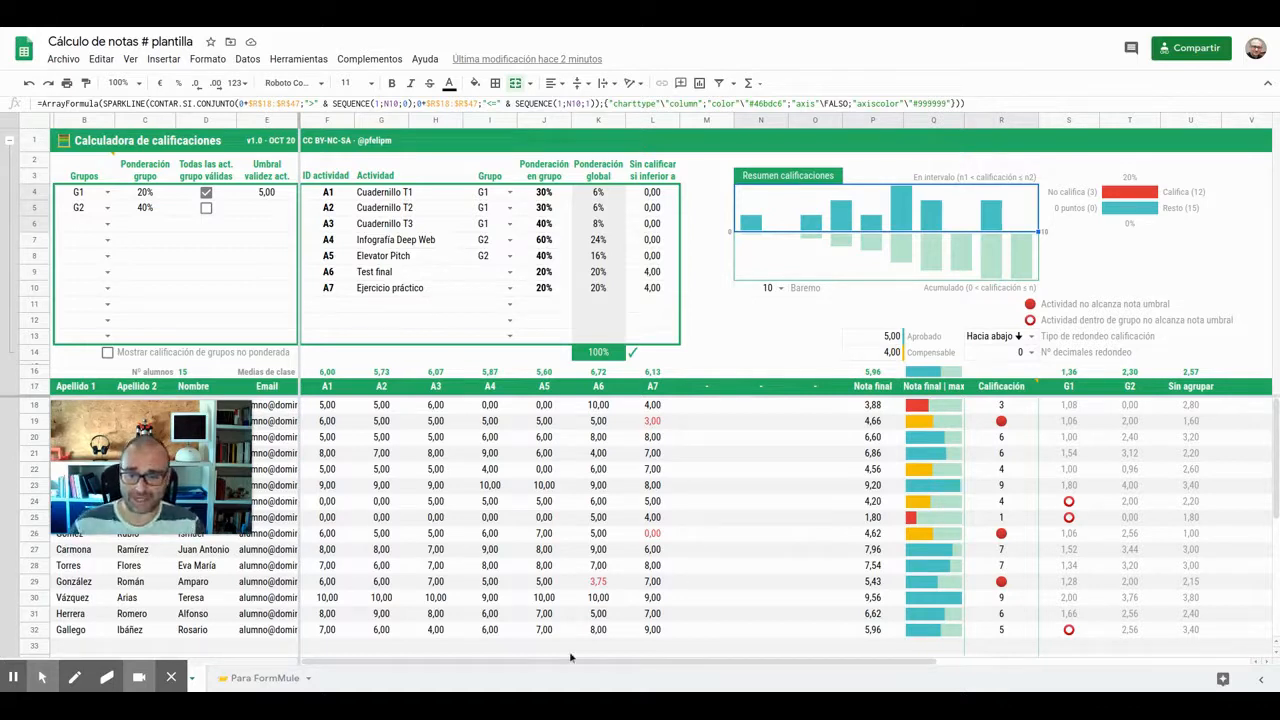
{"action": "left_click_drag", "start_coordinate": [990, 406], "coordinate": [986, 629]}
{"action": "left_click_drag", "start_coordinate": [877, 405], "coordinate": [877, 629]}
{"action": "left_click_drag", "start_coordinate": [1069, 405], "coordinate": [1155, 629]}
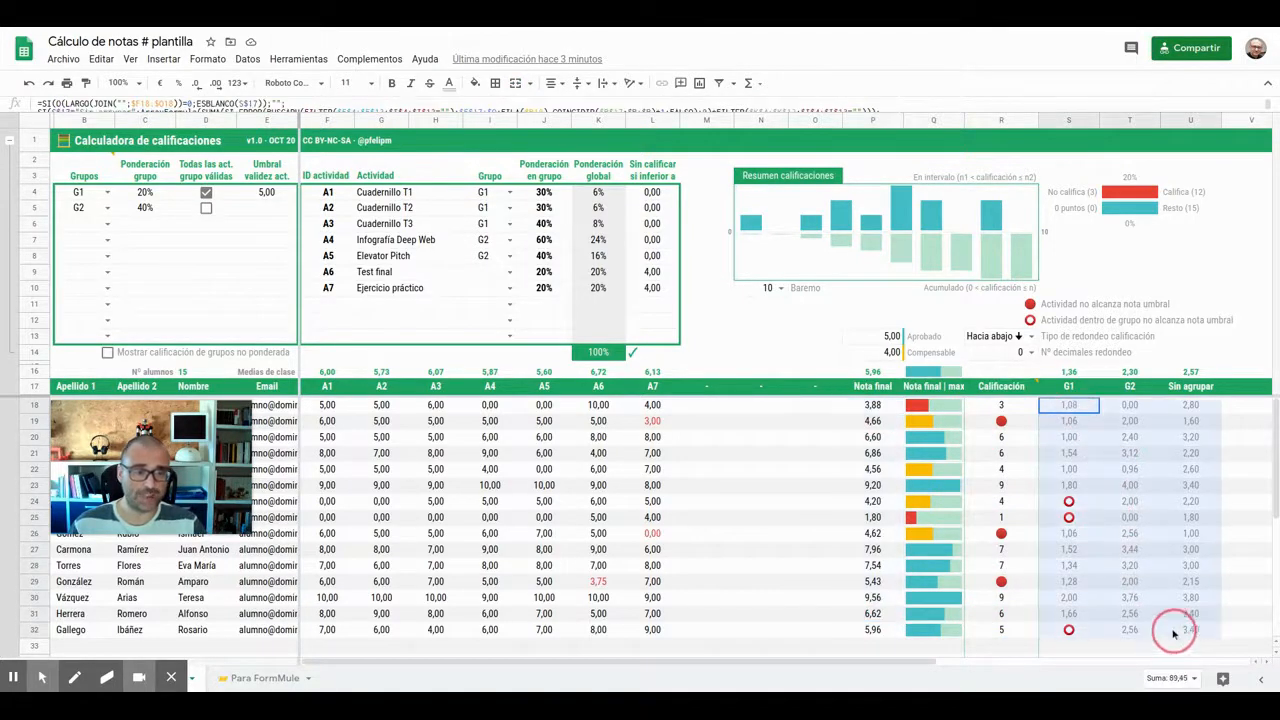
{"action": "left_click", "coordinate": [797, 469]}
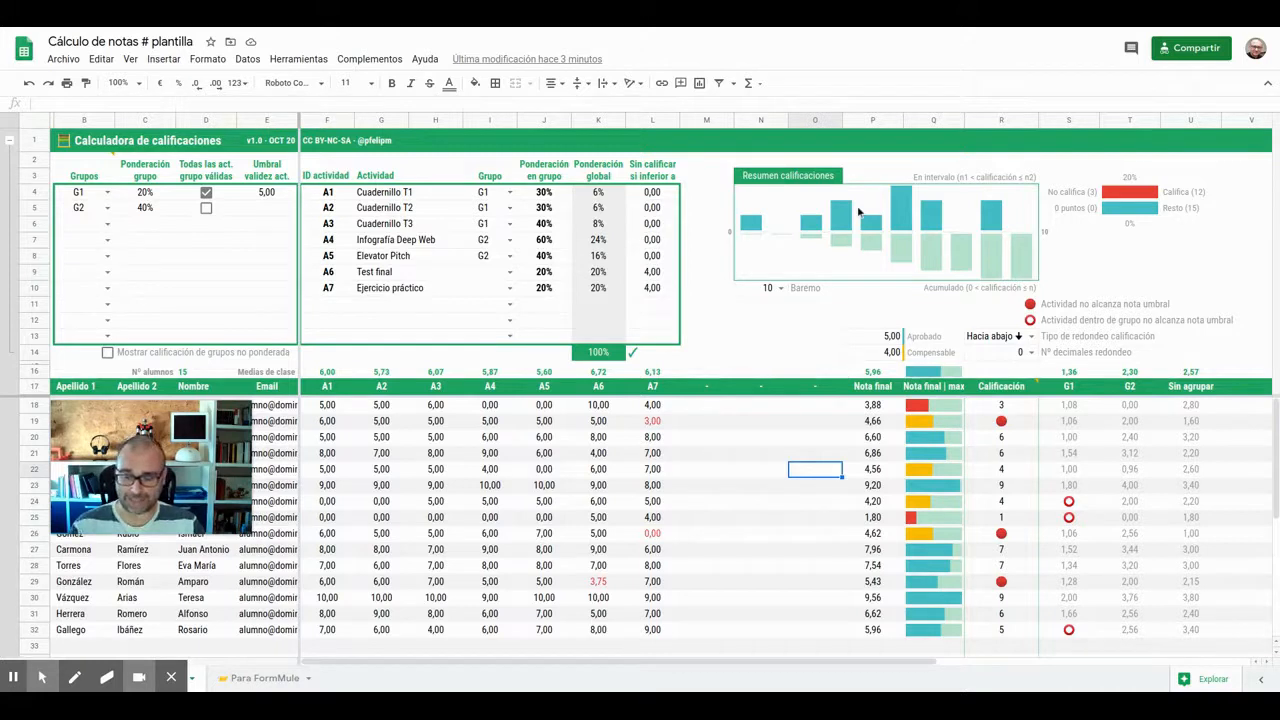
- Circle the Resumen calificaciones chart together with the No califica and 0 puntos bars in red, and erase the circle
{"action": "key", "text": "alt+p"}
{"action": "mouse_move", "coordinate": [757, 152]}
{"action": "left_mouse_down"}
{"action": "mouse_move", "coordinate": [710, 262]}
{"action": "mouse_move", "coordinate": [975, 315]}
{"action": "mouse_move", "coordinate": [1218, 291]}
{"action": "mouse_move", "coordinate": [1038, 120]}
{"action": "mouse_move", "coordinate": [736, 150]}
{"action": "left_mouse_up"}
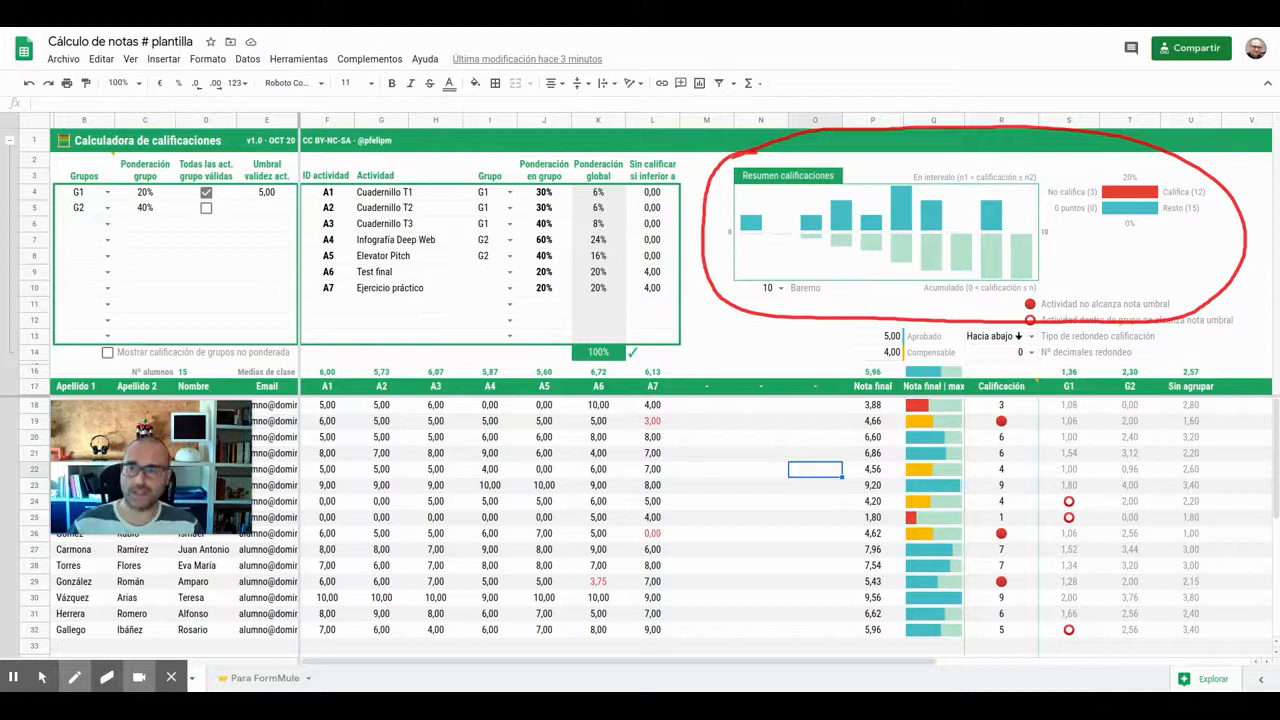
{"action": "key", "text": "alt+z"}
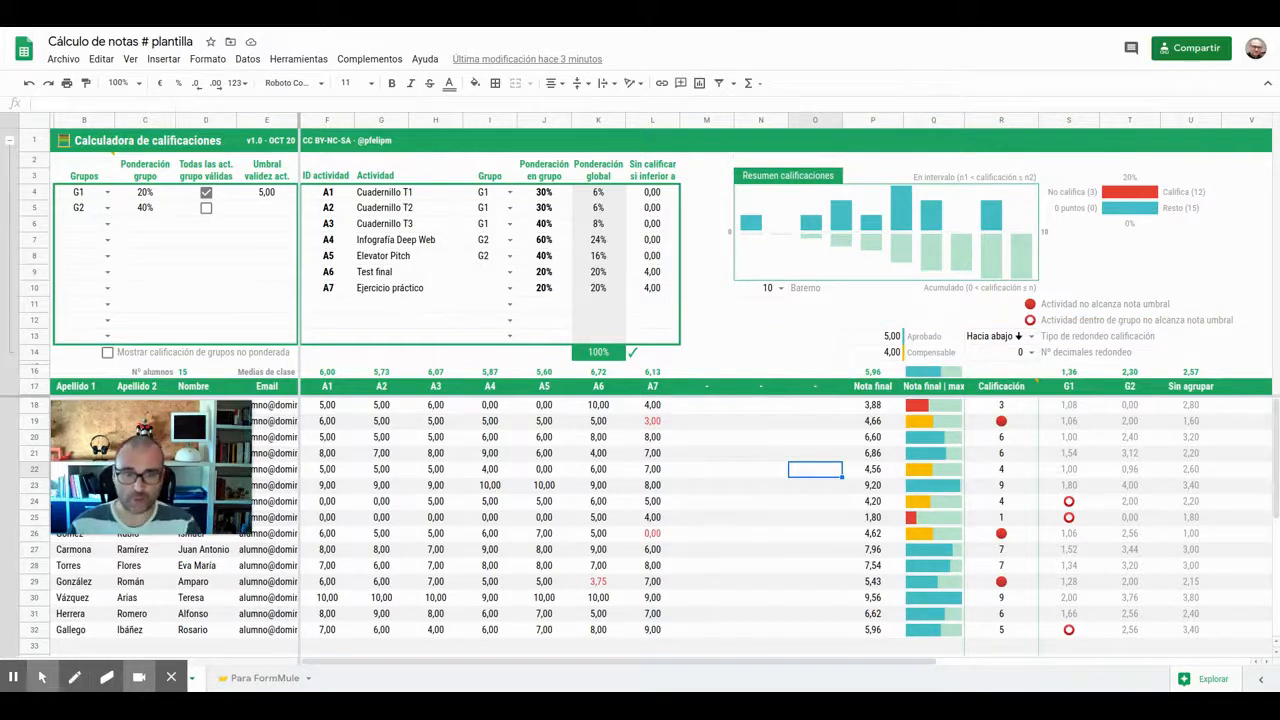
- Try 100 as the Baremo of the Resumen calificaciones chart, and set it back to 10
{"action": "left_click", "coordinate": [782, 288]}
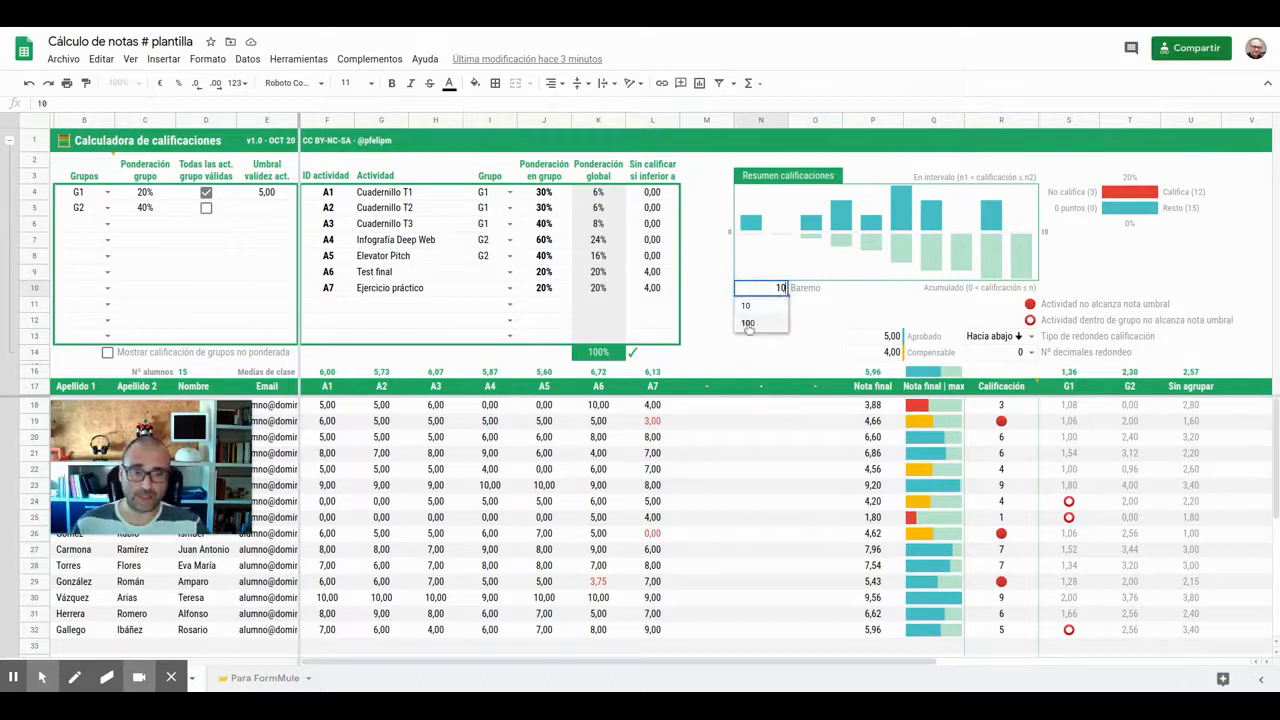
{"action": "left_click", "coordinate": [748, 322]}
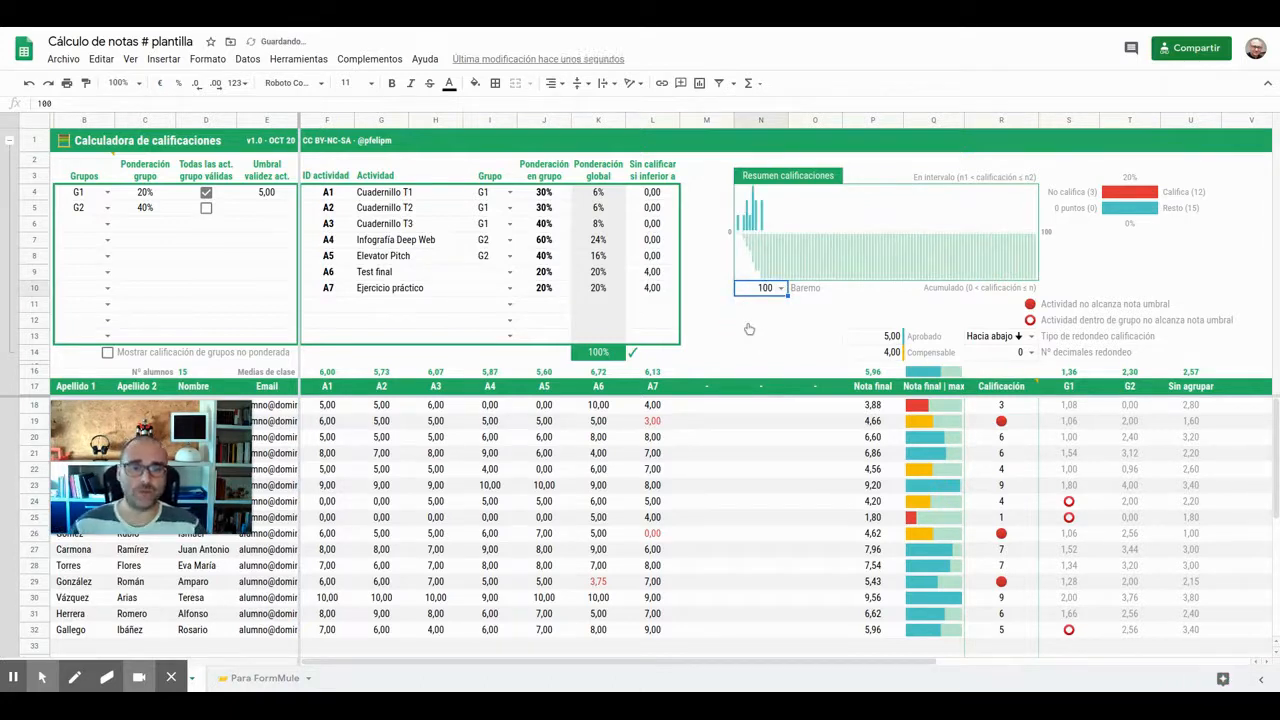
{"action": "left_click", "coordinate": [782, 288]}
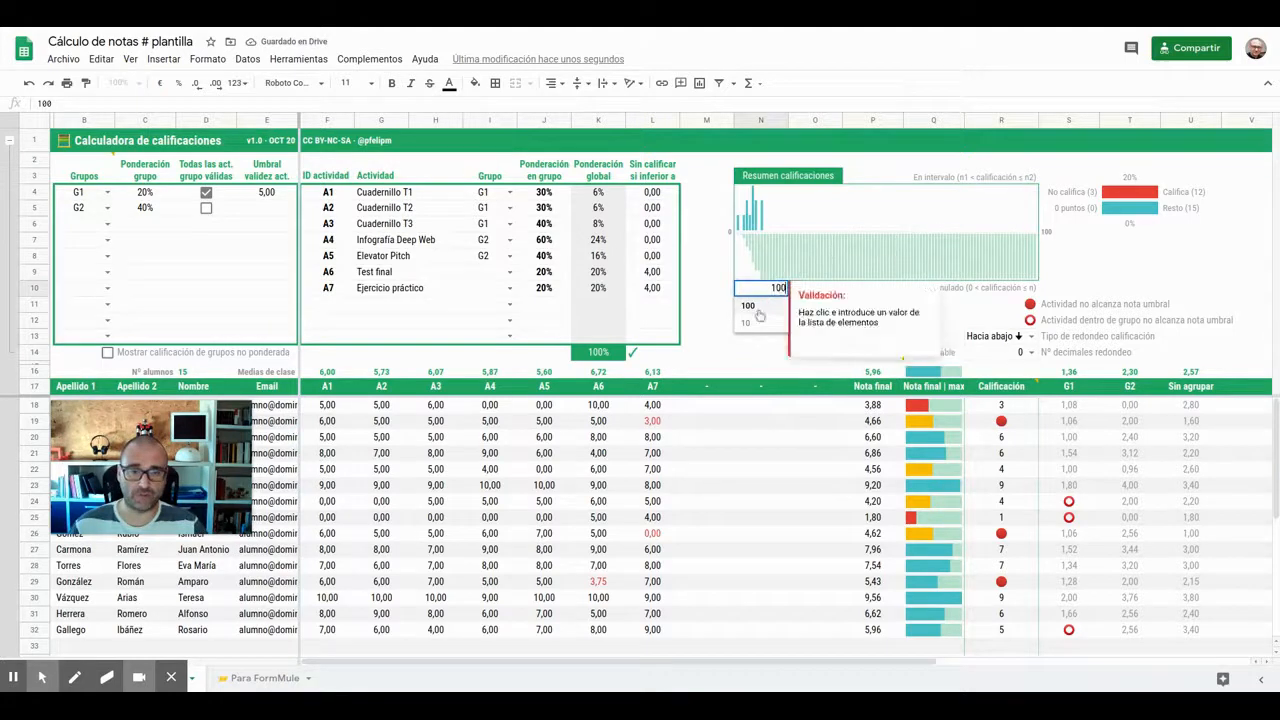
{"action": "left_click", "coordinate": [756, 322]}
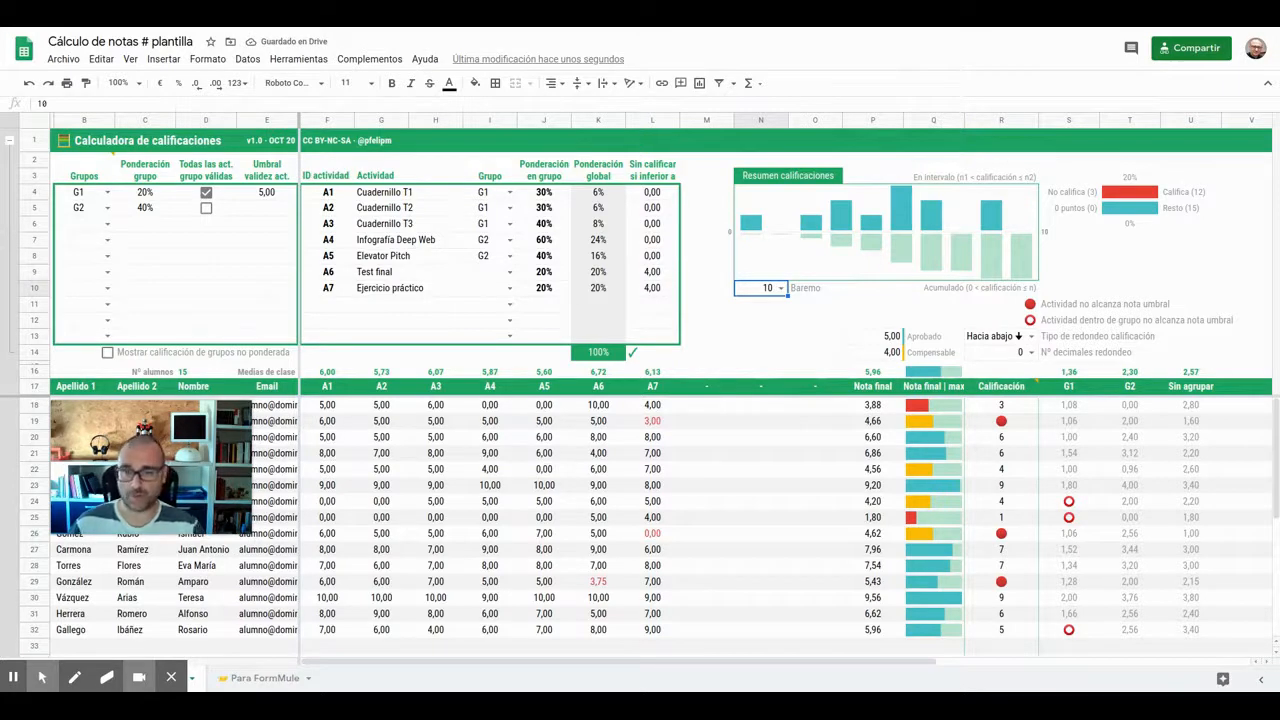
- Review the allowed Baremo values without choosing another one
{"action": "left_click", "coordinate": [781, 289]}
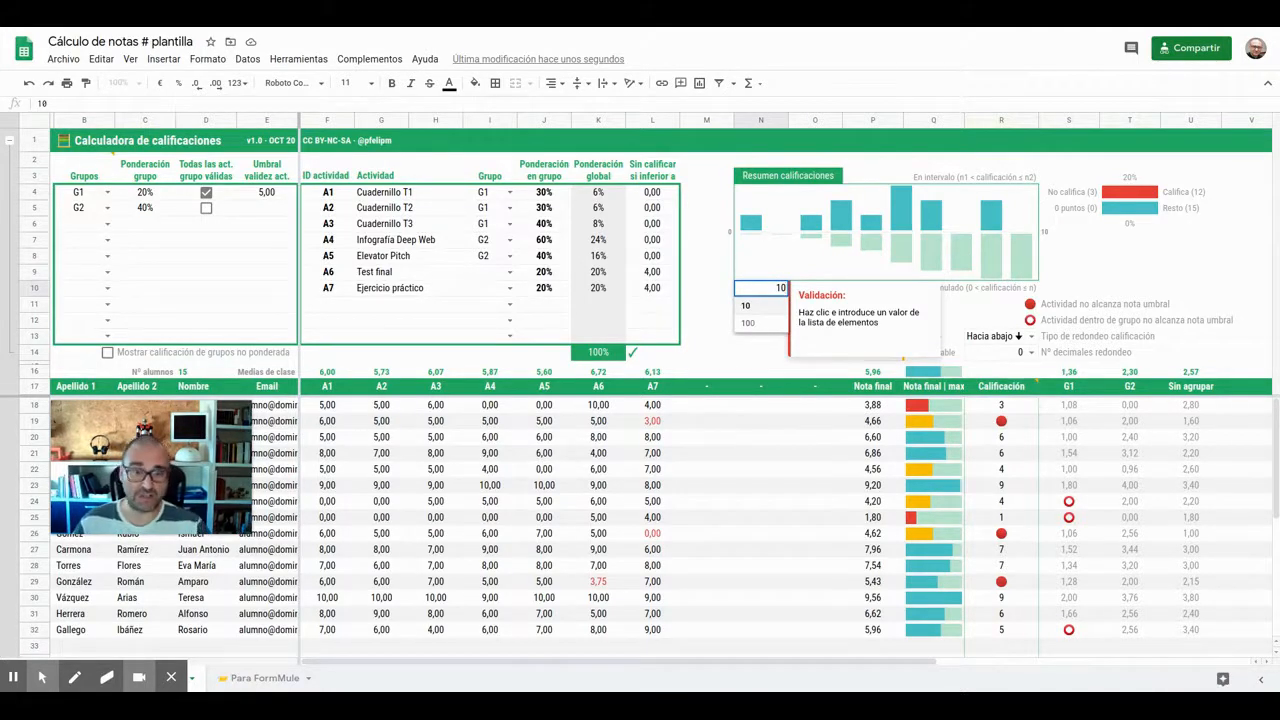
{"action": "left_click", "coordinate": [716, 302]}
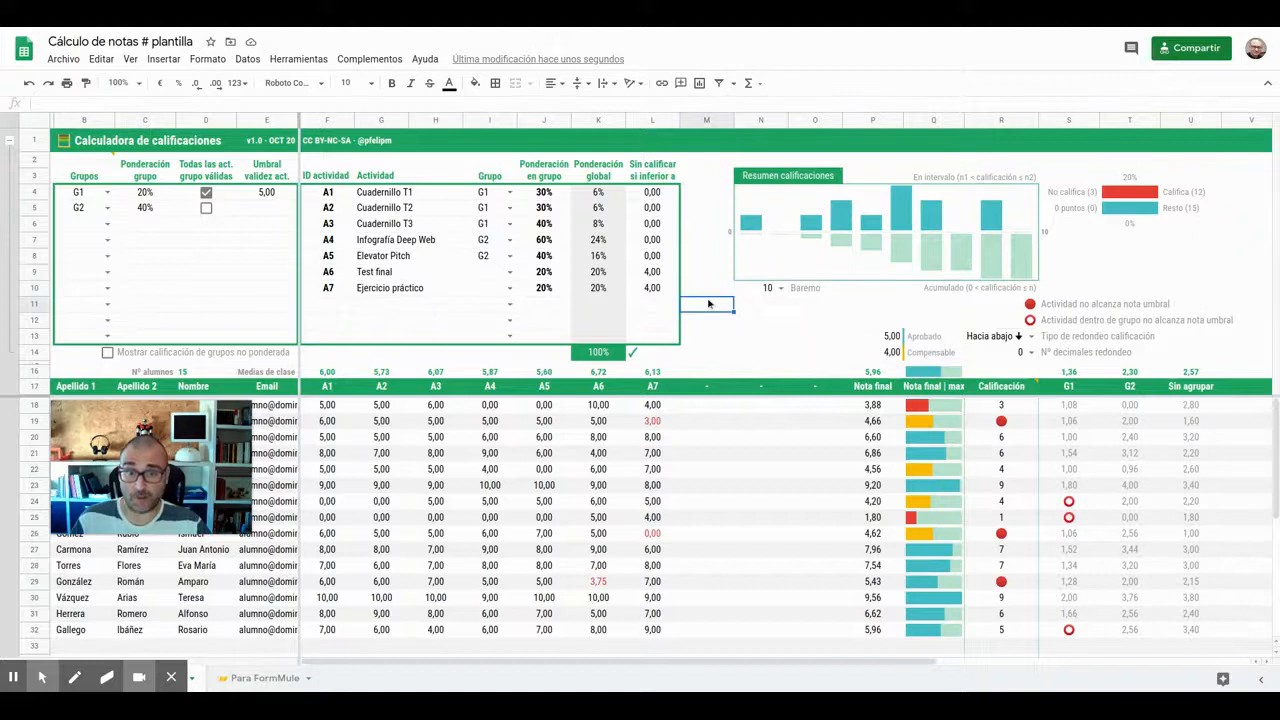
{"action": "left_click", "coordinate": [779, 289]}
{"action": "left_click", "coordinate": [867, 291]}
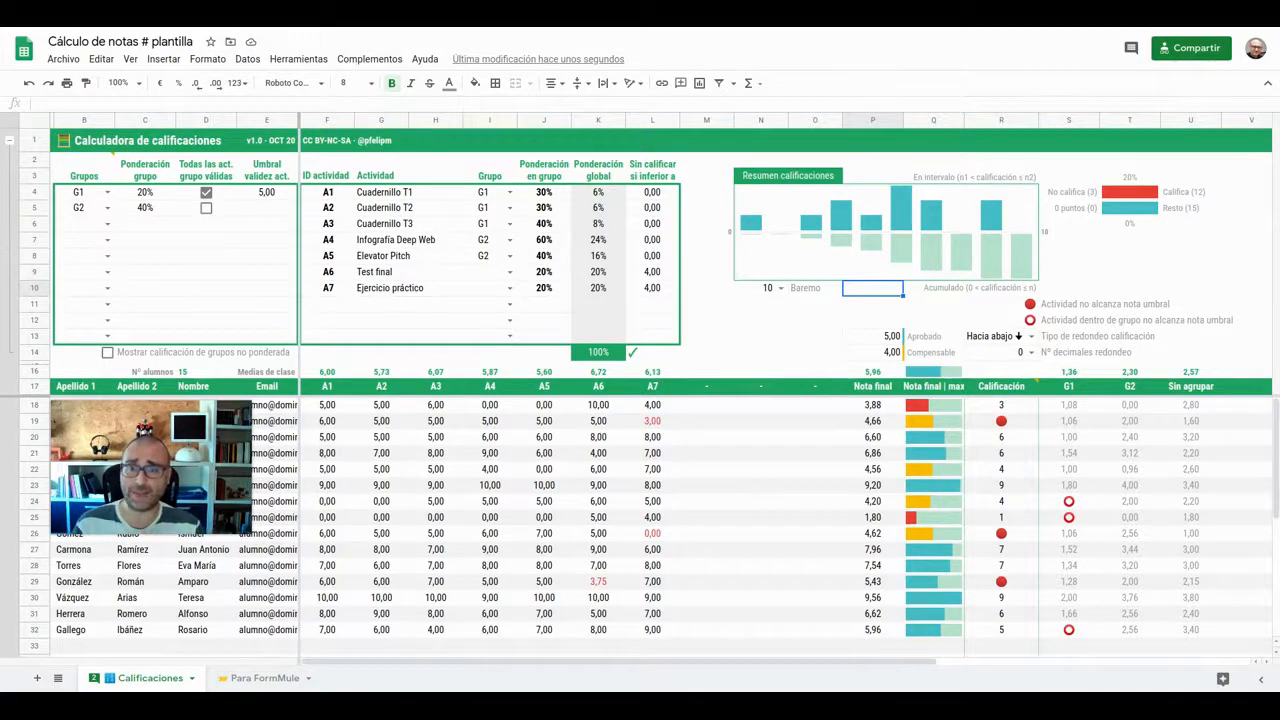
- Look through the installed add-ons, pointing out Form Mule - Email Merge Utility
{"action": "left_click_drag", "start_coordinate": [129, 444], "coordinate": [1003, 296]}
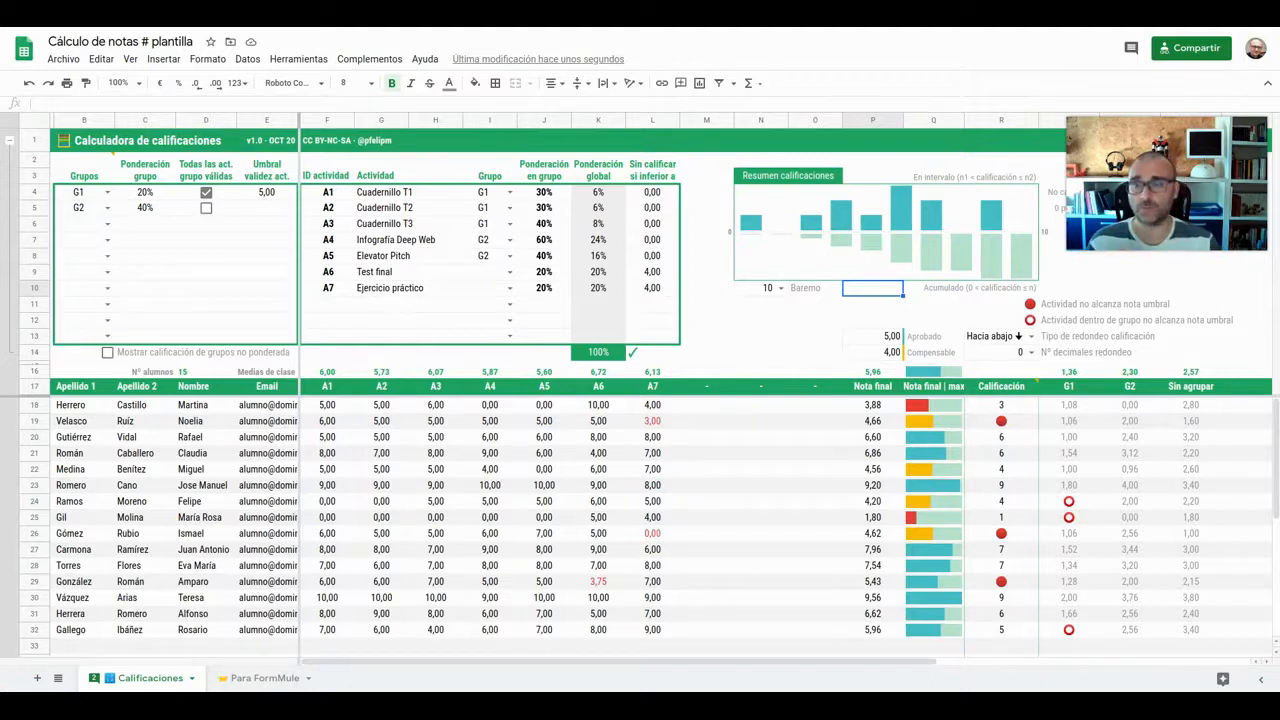
{"action": "left_click", "coordinate": [369, 59]}
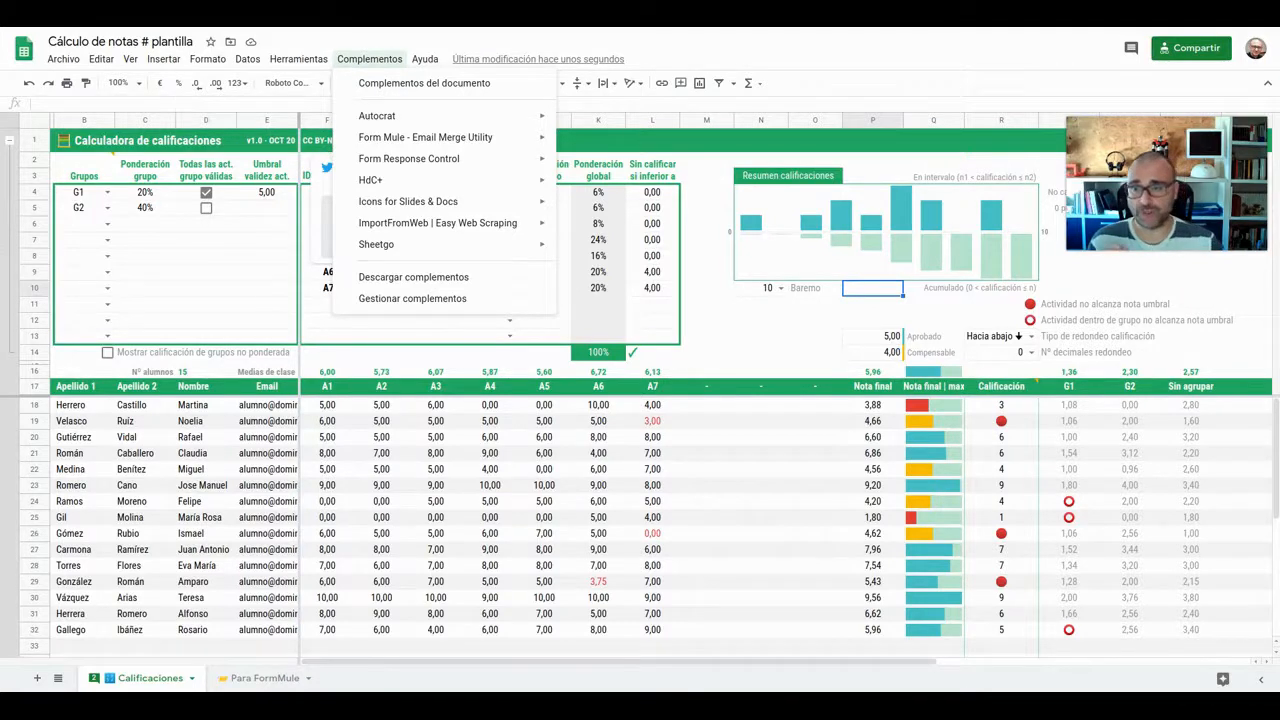
{"action": "mouse_move", "coordinate": [427, 141]}
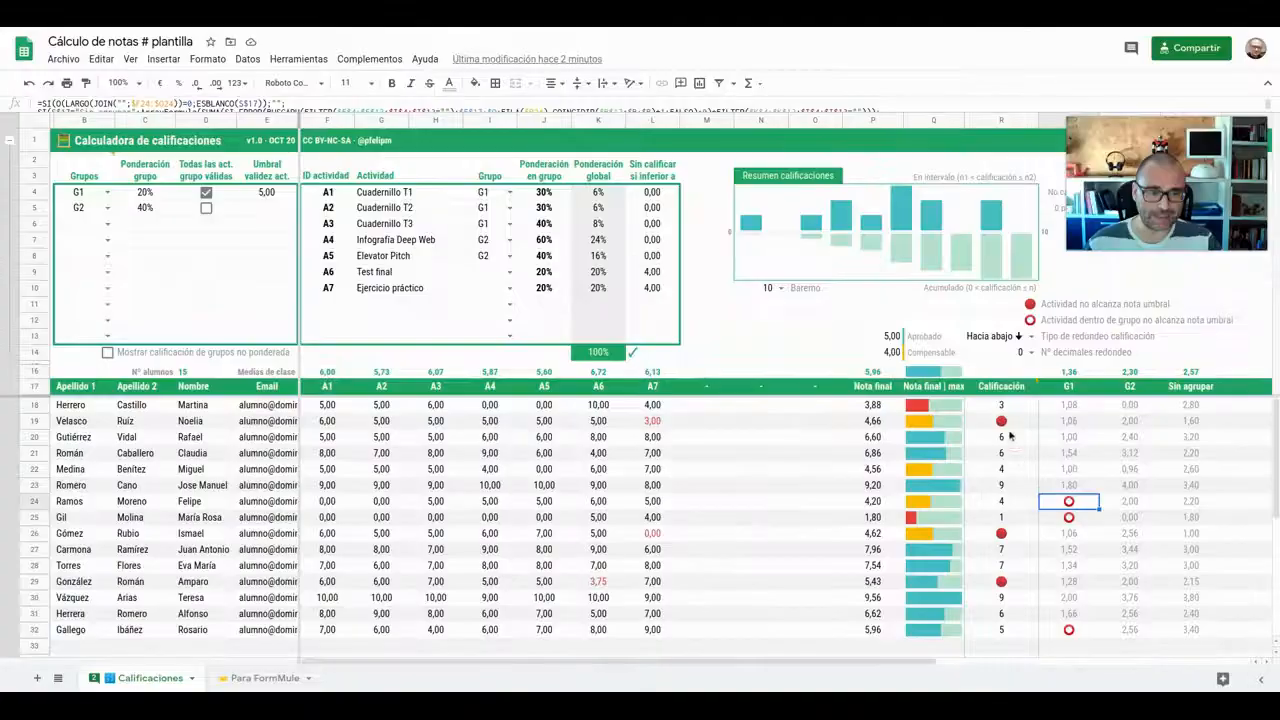
- Point out the red circle markers in Calificación rows 19, 26, and 29, and the positions of header row 17 and row 1
{"action": "left_click", "coordinate": [1010, 428]}
{"action": "left_click", "coordinate": [1018, 535]}
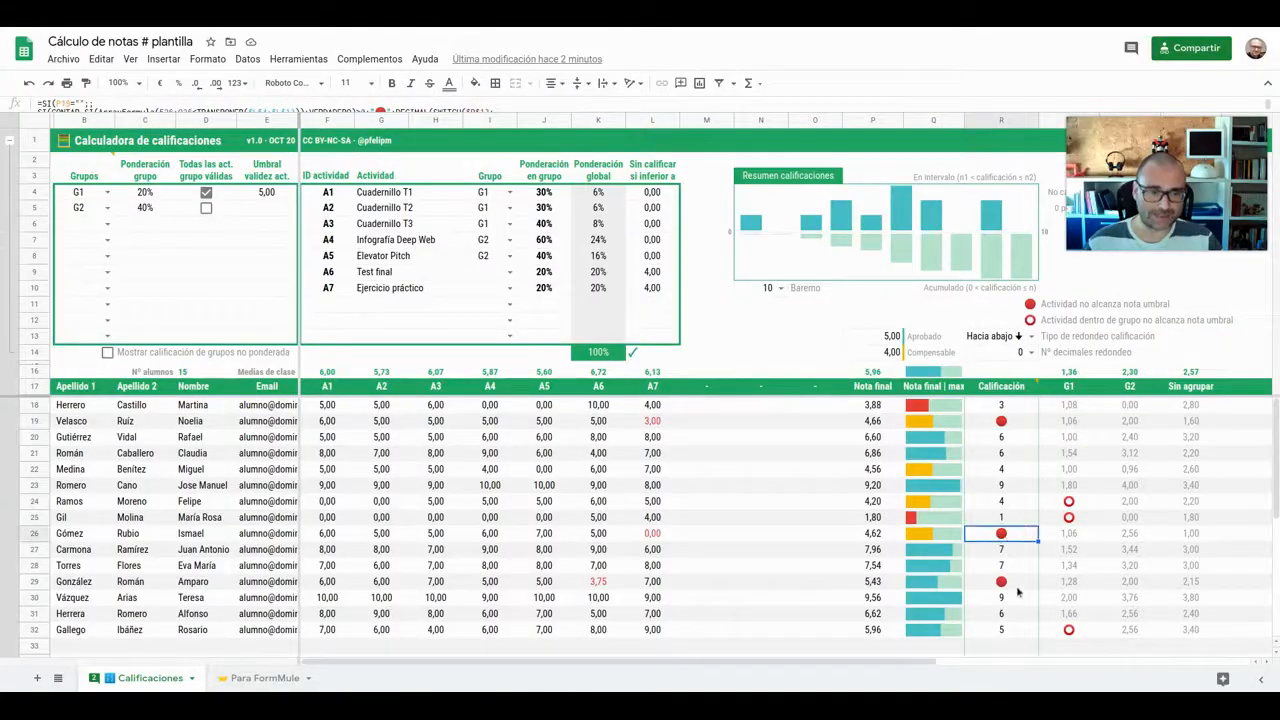
{"action": "left_click", "coordinate": [1020, 586]}
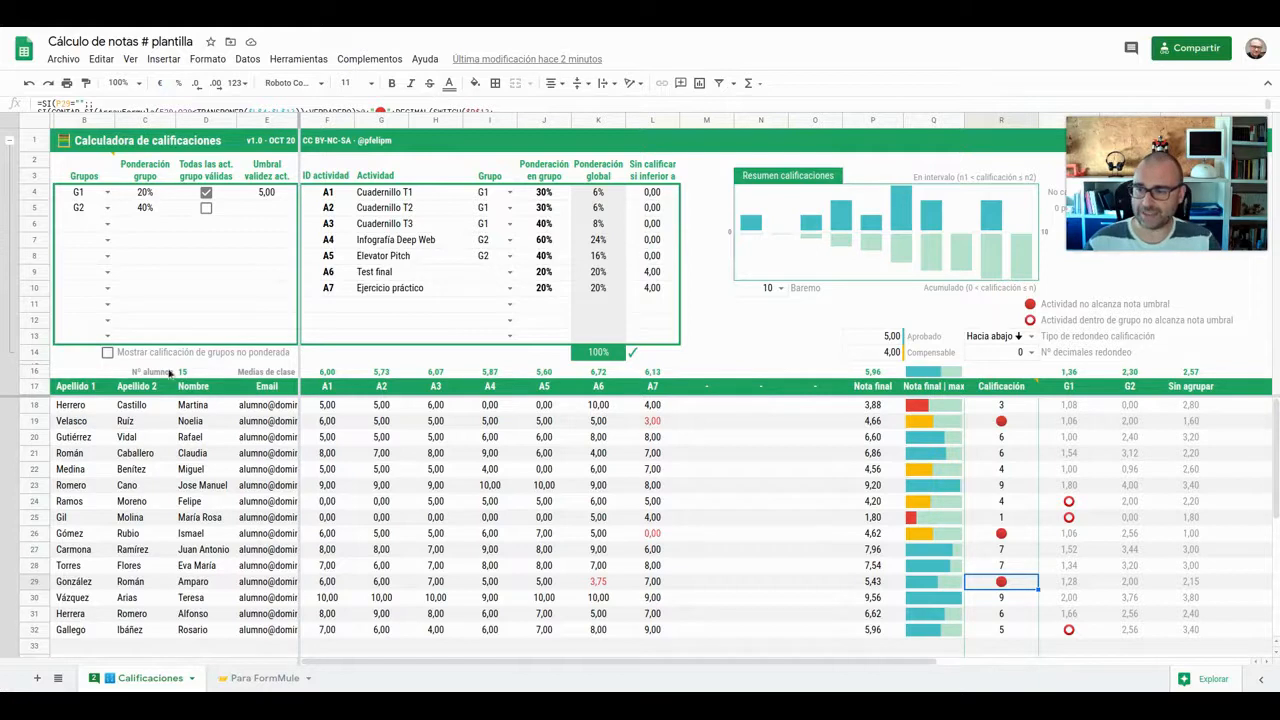
{"action": "left_click", "coordinate": [37, 388]}
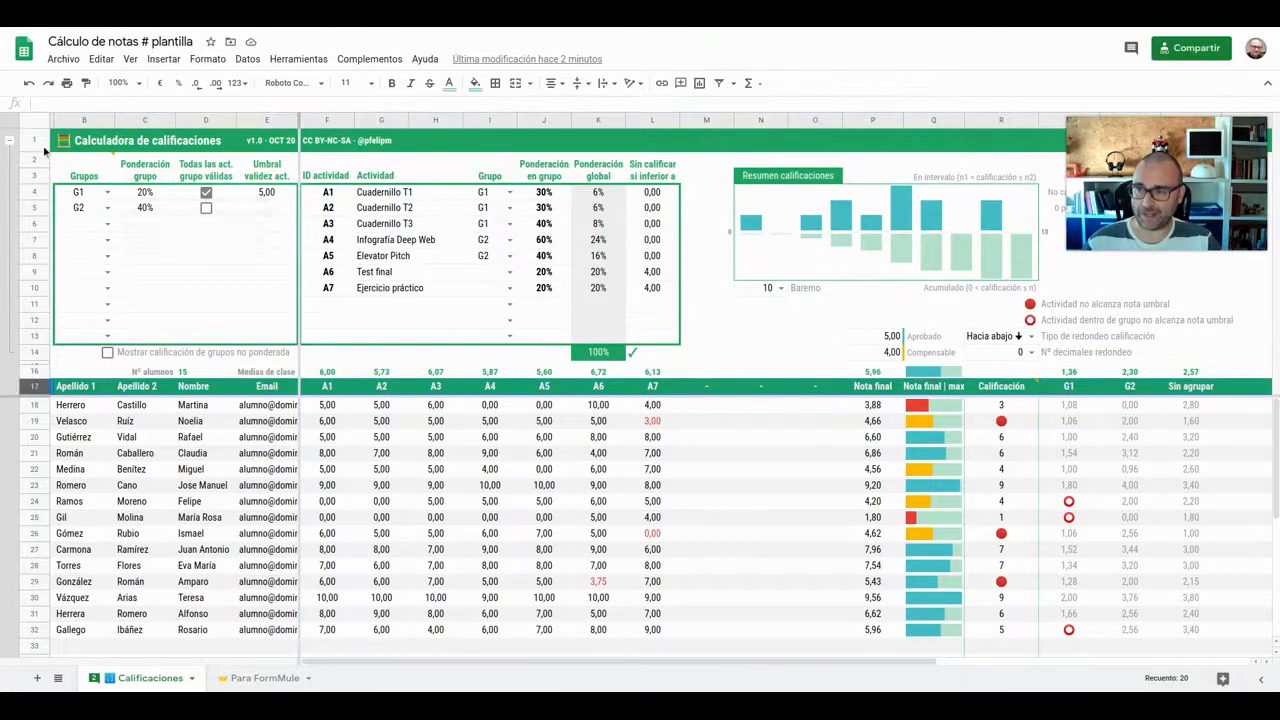
{"action": "left_click", "coordinate": [35, 142]}
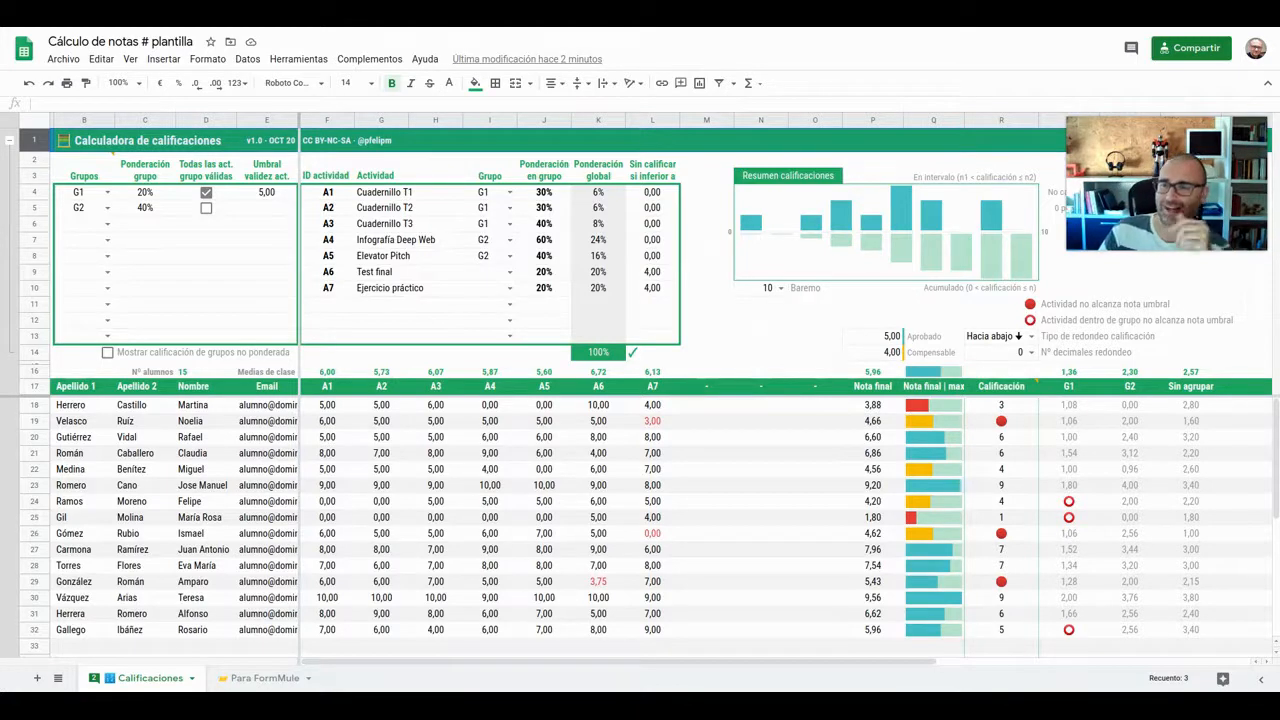
- Open the Para FormMule sheet and enlarge the formula bar to show cell A1's full formula
{"action": "left_click", "coordinate": [263, 679]}
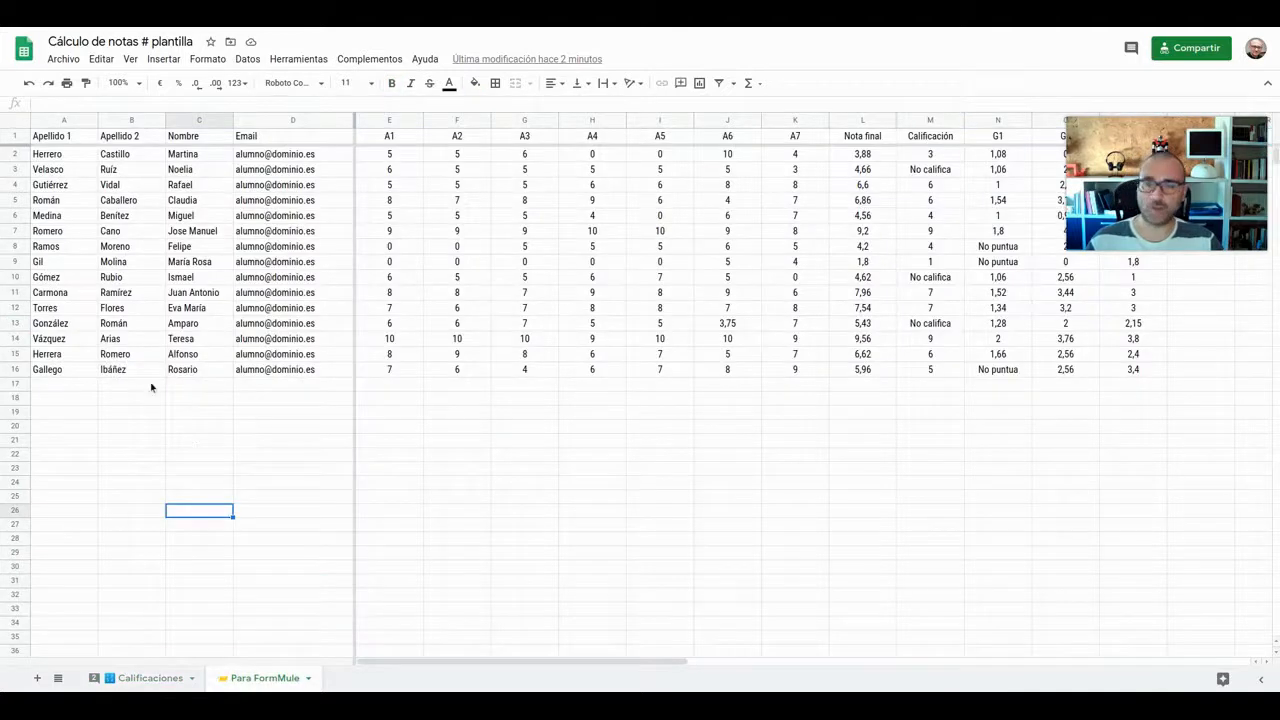
{"action": "left_click", "coordinate": [51, 135]}
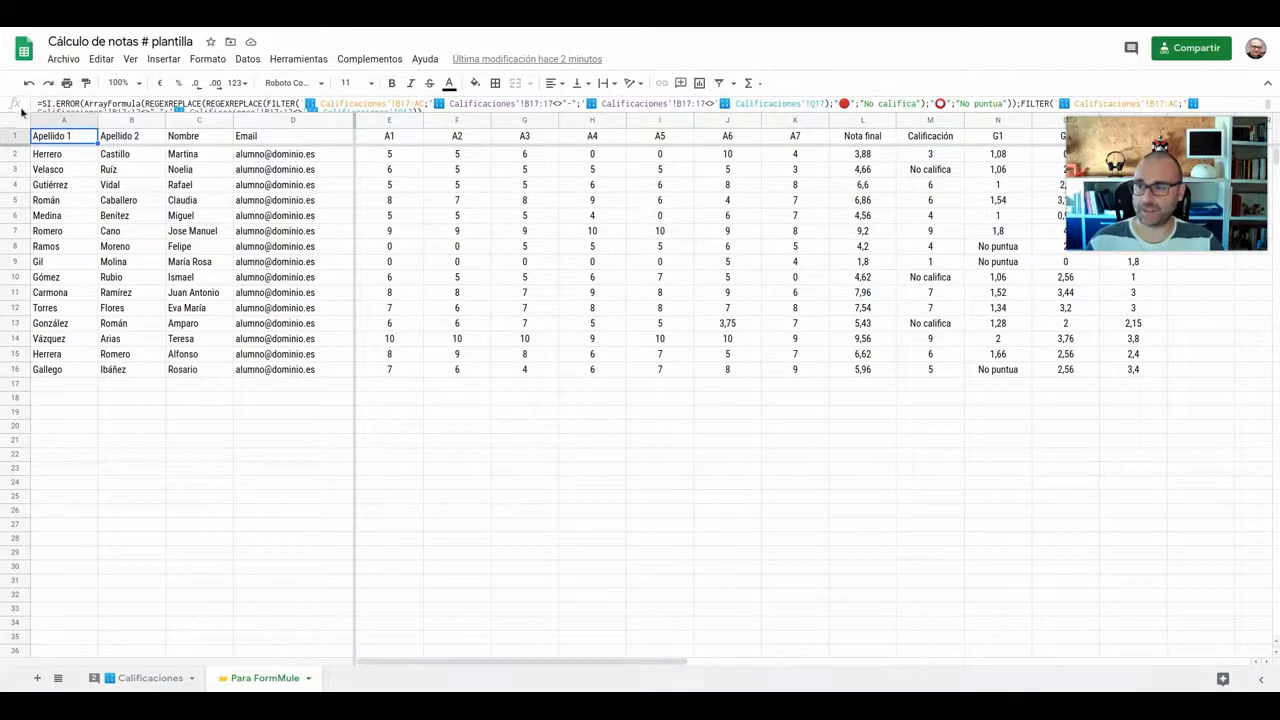
{"action": "left_click_drag", "start_coordinate": [20, 112], "coordinate": [31, 138]}
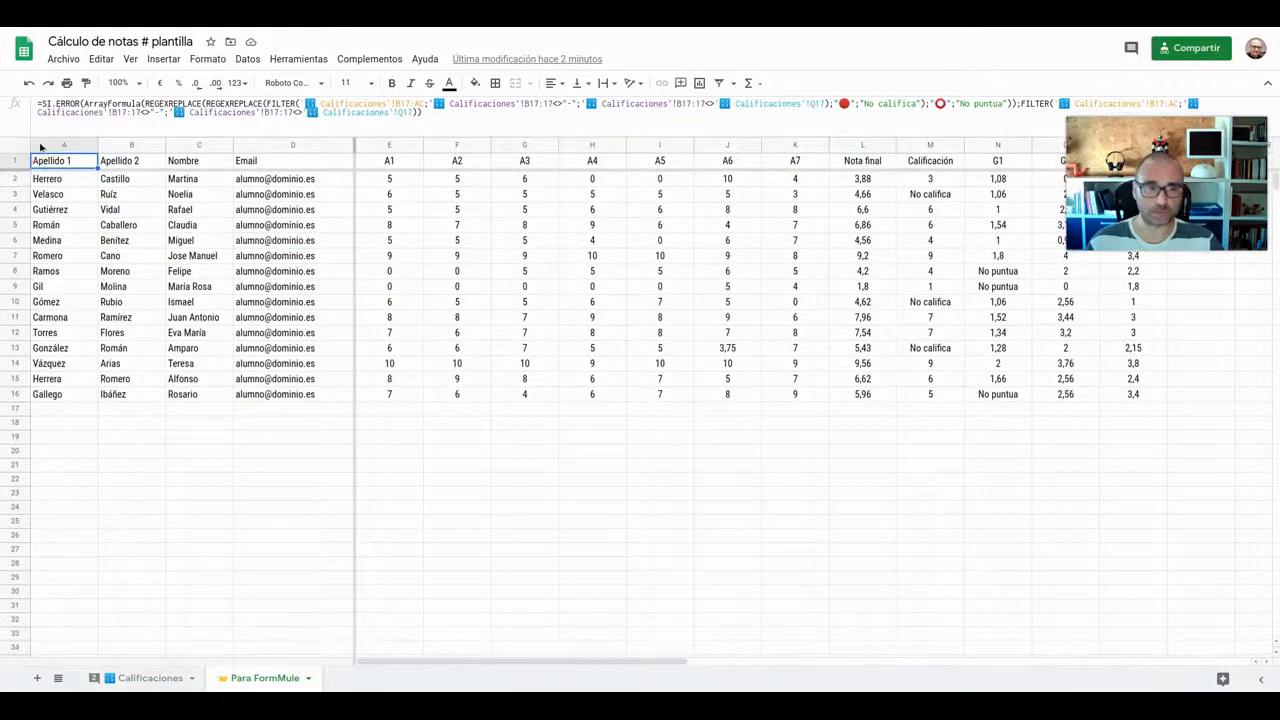
- Highlight header row 1 of the Para FormMule sheet, and select its first cell, Apellido 1
{"action": "left_click_drag", "start_coordinate": [1134, 194], "coordinate": [1138, 636]}
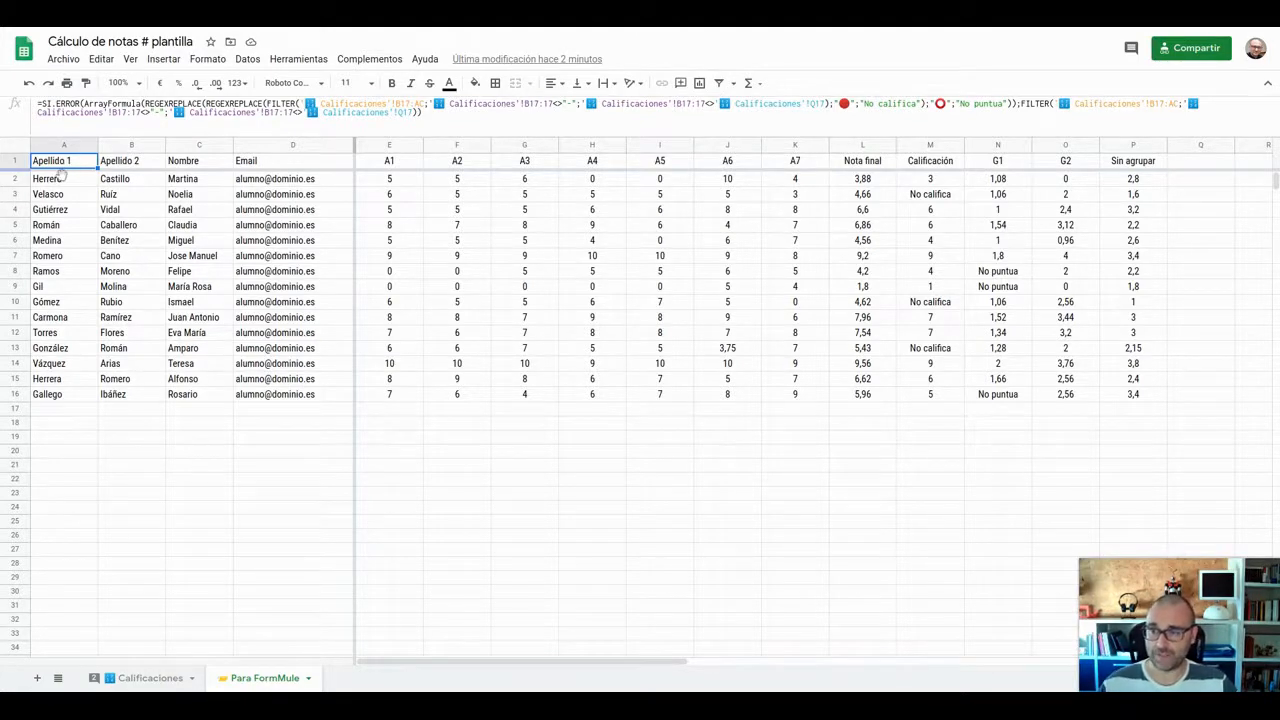
{"action": "left_click", "coordinate": [18, 162]}
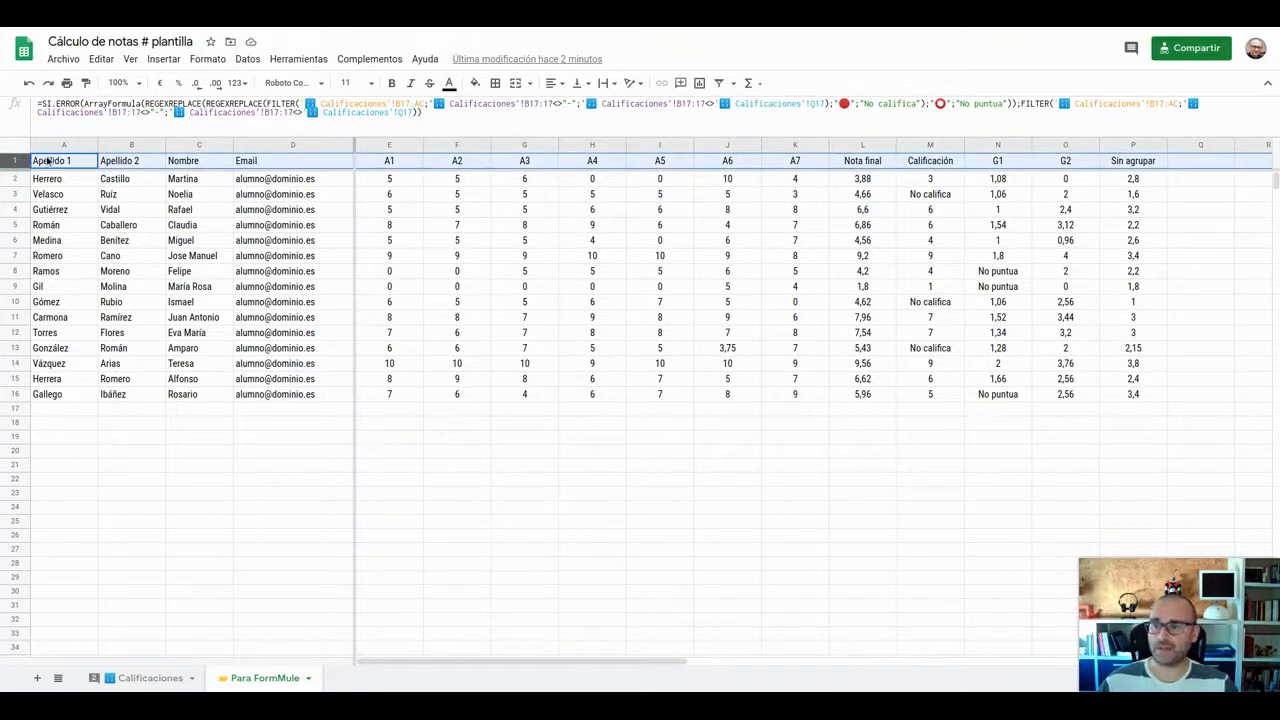
{"action": "left_click", "coordinate": [45, 161]}
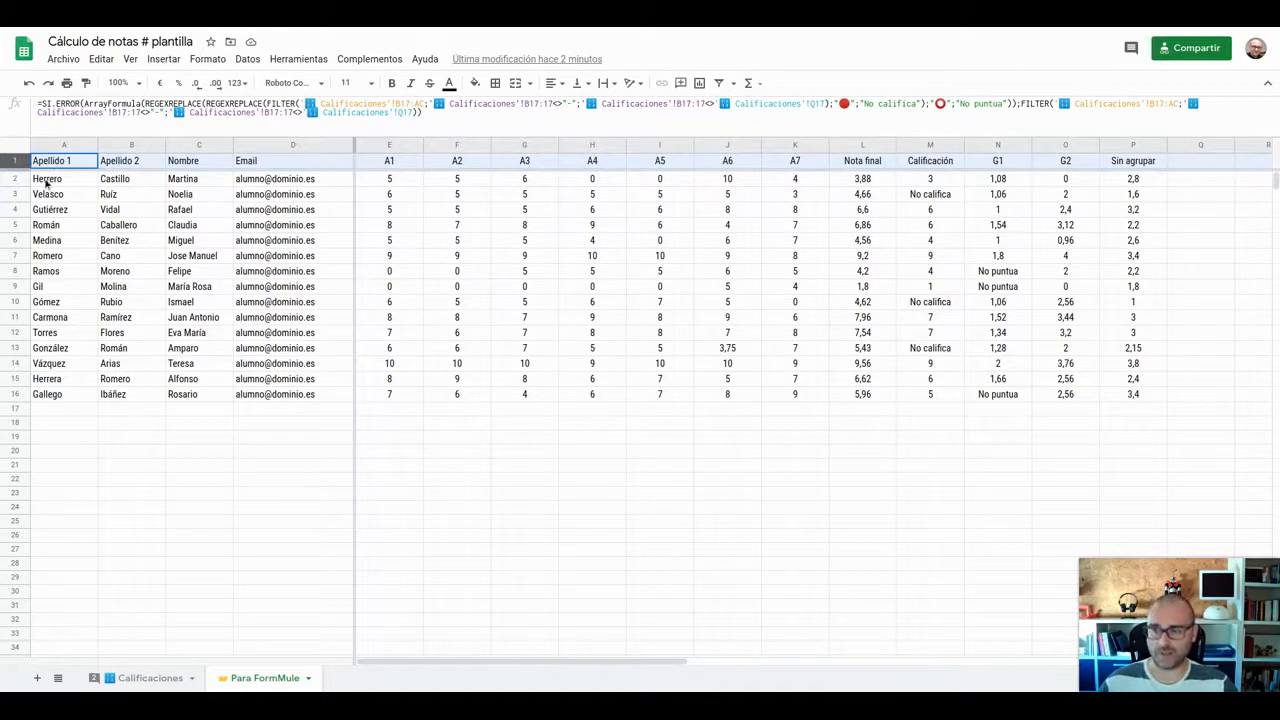
- Highlight the student details A2:D16 and activity marks E1:K16 in Para FormMule, checking them against the Calificaciones sheet
{"action": "left_click_drag", "start_coordinate": [45, 181], "coordinate": [300, 394]}
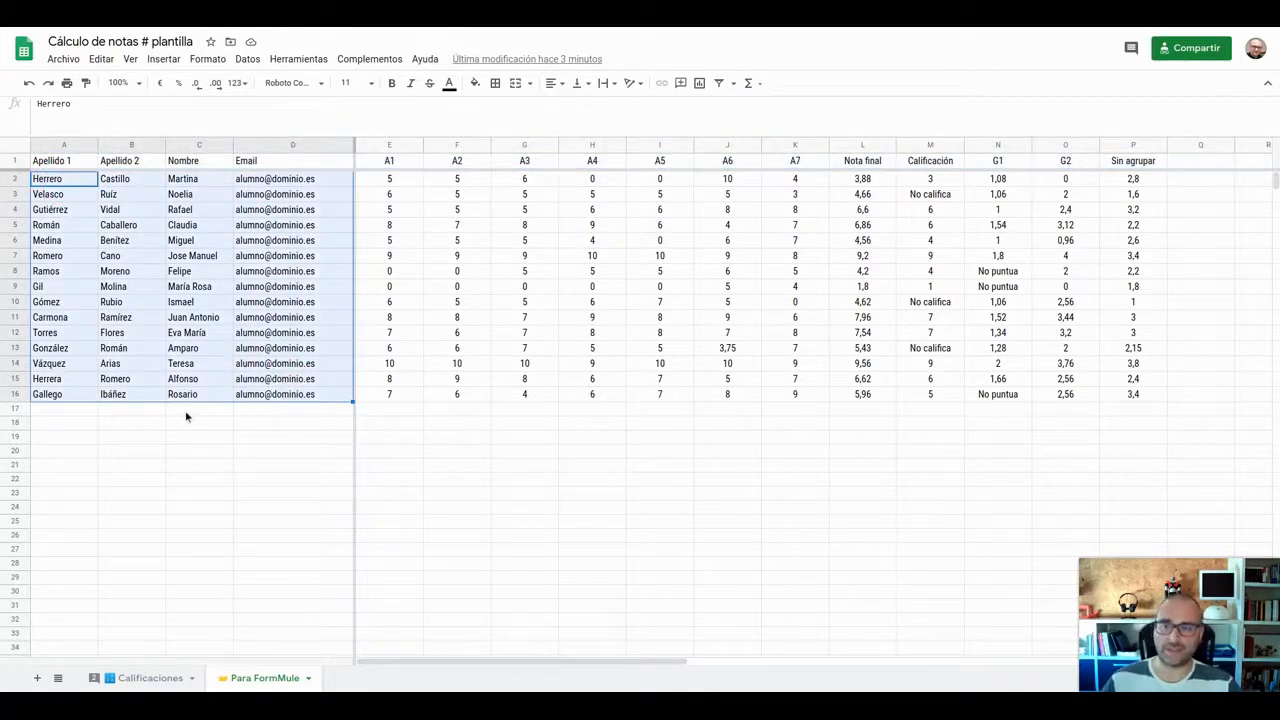
{"action": "left_click_drag", "start_coordinate": [389, 161], "coordinate": [660, 200]}
{"action": "left_click_drag", "start_coordinate": [740, 215], "coordinate": [810, 401]}
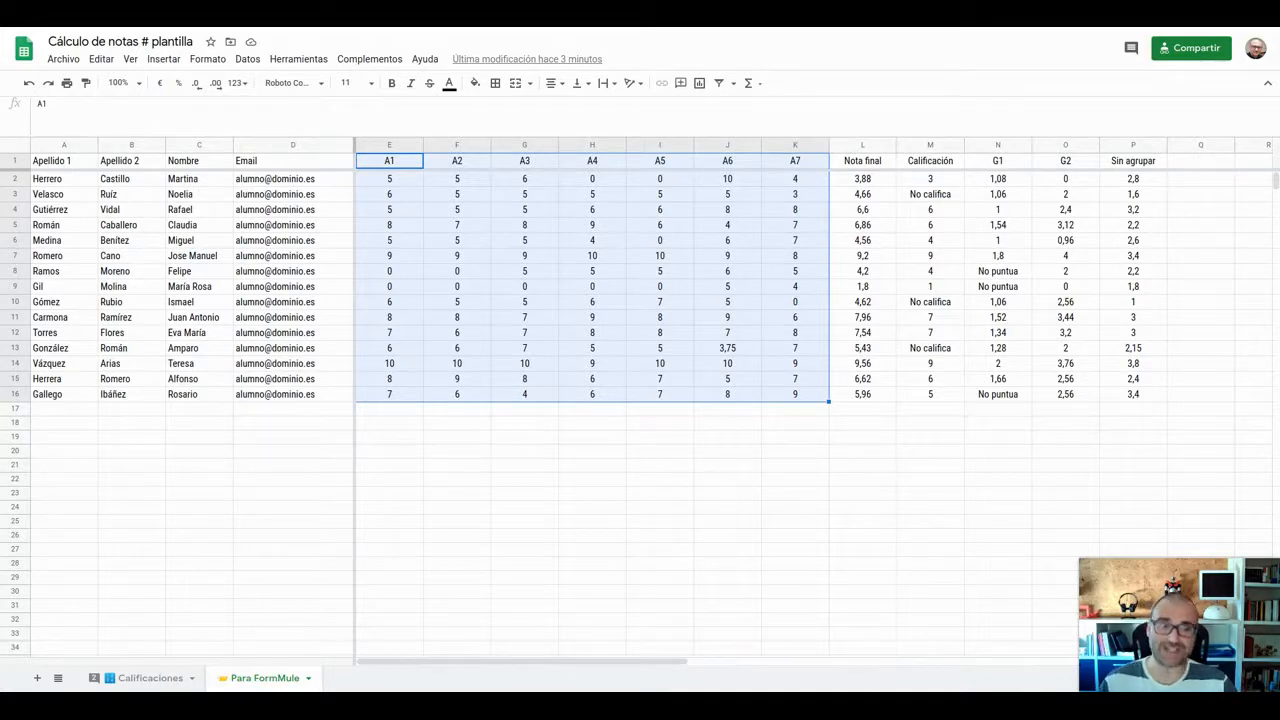
{"action": "left_click", "coordinate": [150, 678]}
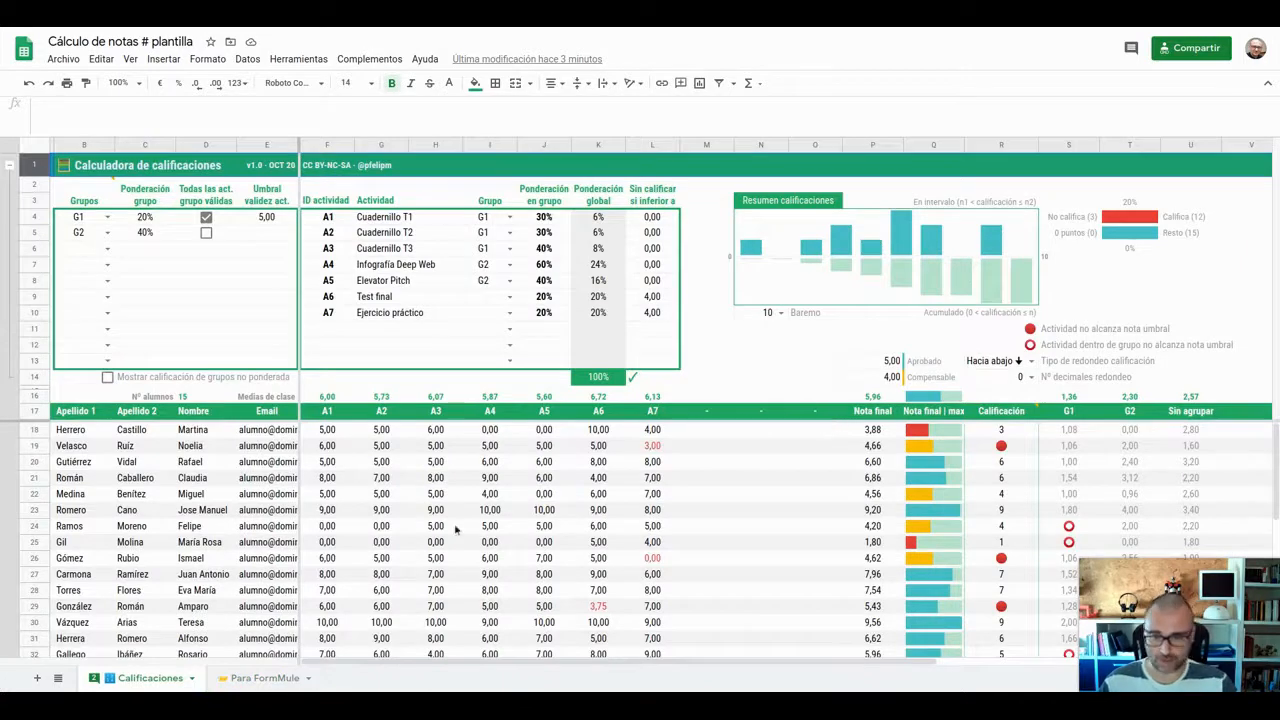
{"action": "left_click", "coordinate": [257, 678]}
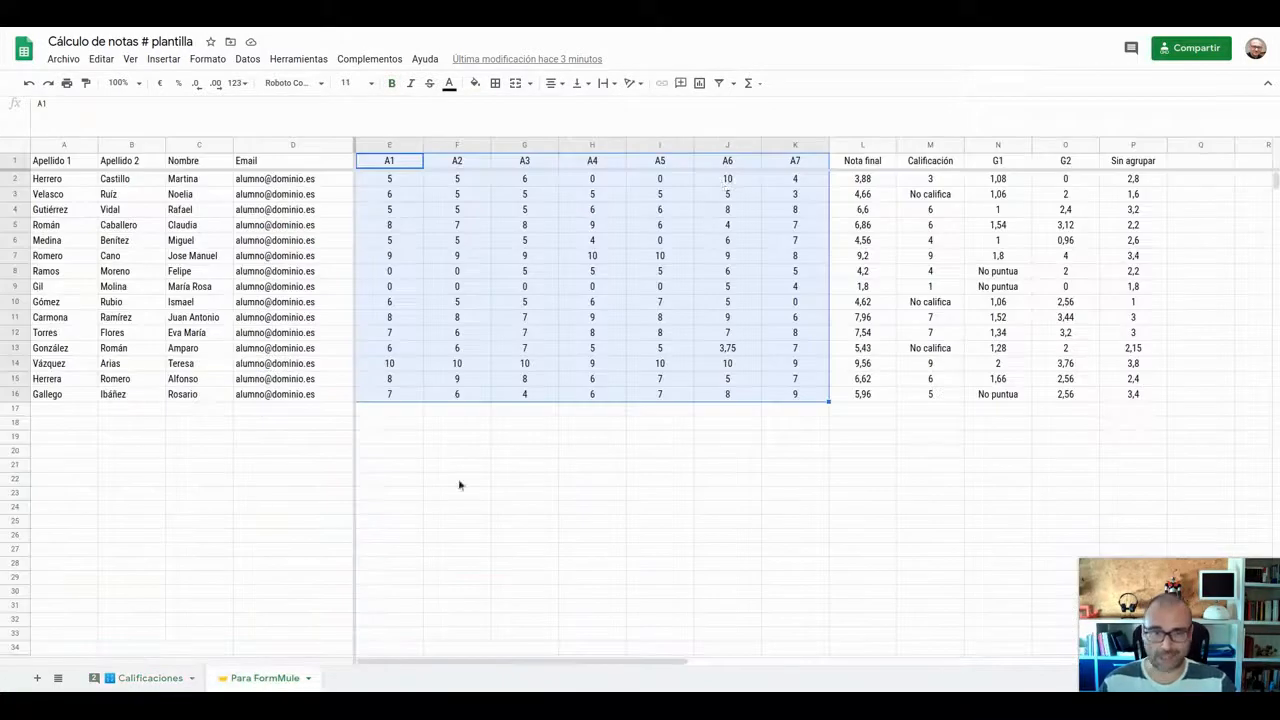
- Point out the Nota final and Calificación headers in Para FormMule and the No califica text in cell M3
{"action": "left_click", "coordinate": [862, 163]}
{"action": "left_click", "coordinate": [926, 162]}
{"action": "left_click", "coordinate": [937, 198]}
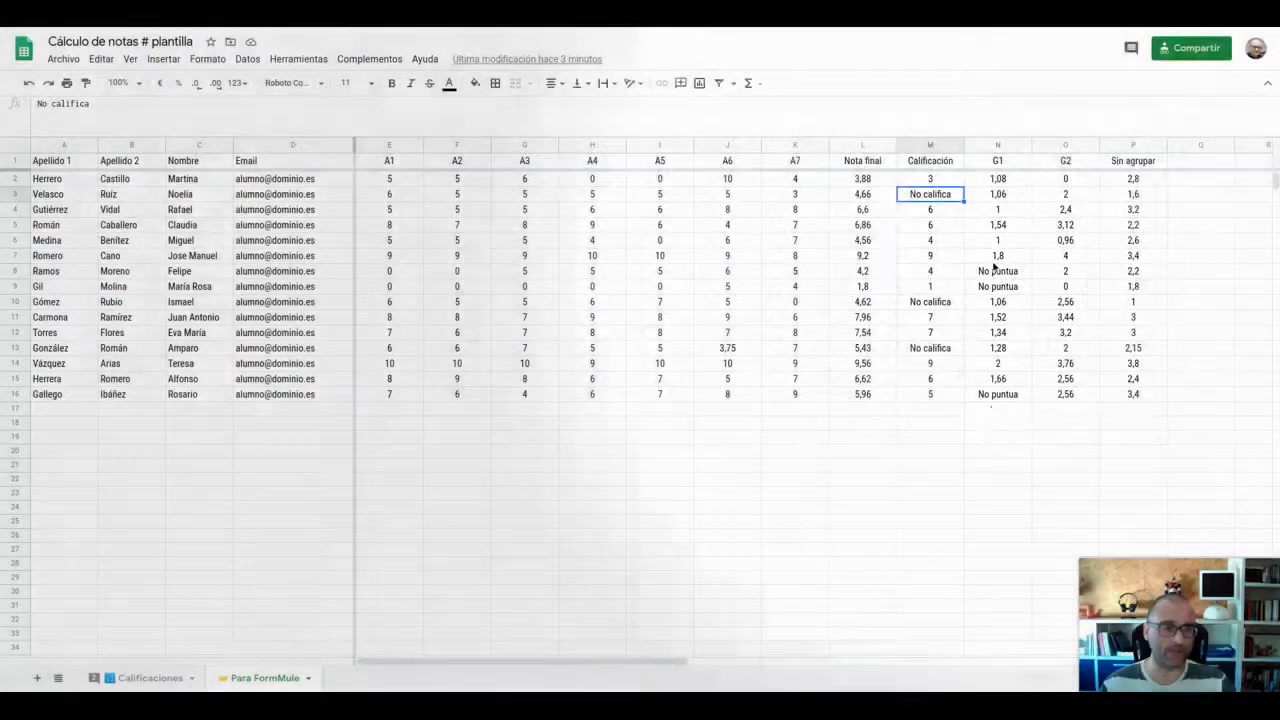
- Show the Form Mule - Email Merge Utility setup options and open its Preview and send all dialog
{"action": "left_click", "coordinate": [362, 59]}
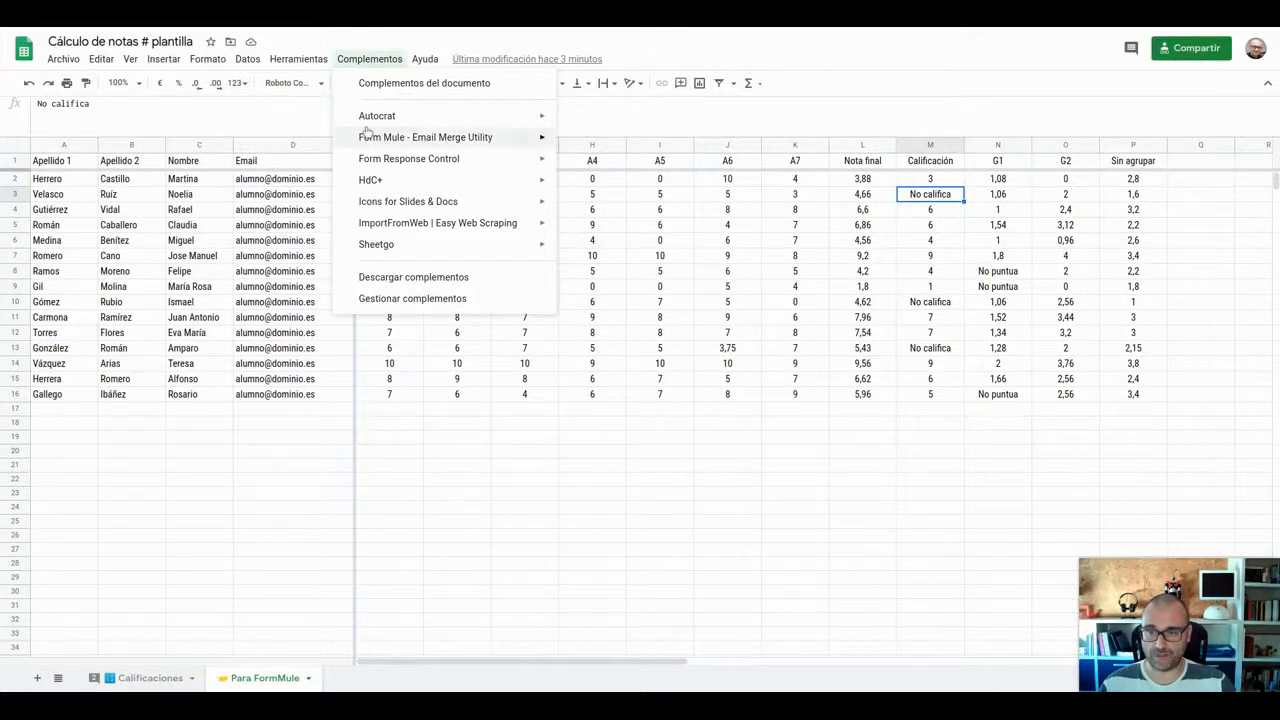
{"action": "mouse_move", "coordinate": [367, 131]}
{"action": "mouse_move", "coordinate": [597, 147]}
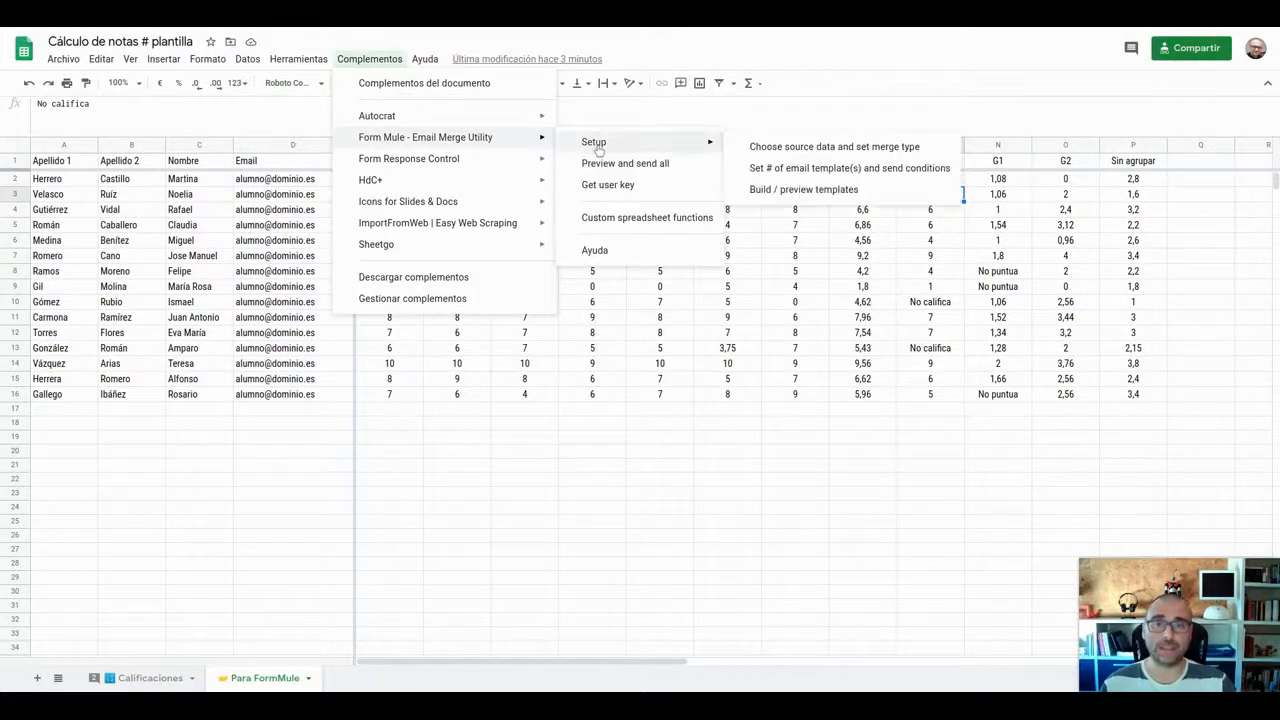
{"action": "left_click", "coordinate": [600, 163]}
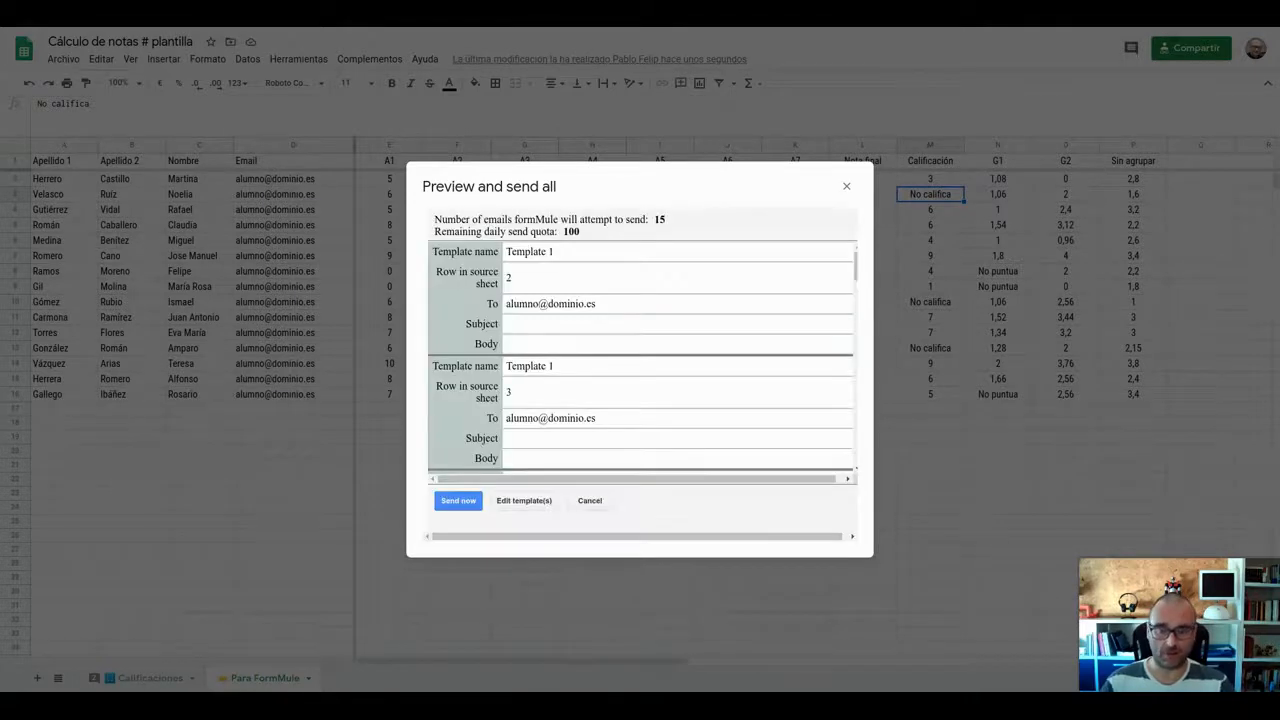
- Open Template 1 for editing to examine its email fields and merge tags, and return to the Calificaciones sheet without sending
{"action": "left_click", "coordinate": [523, 500]}
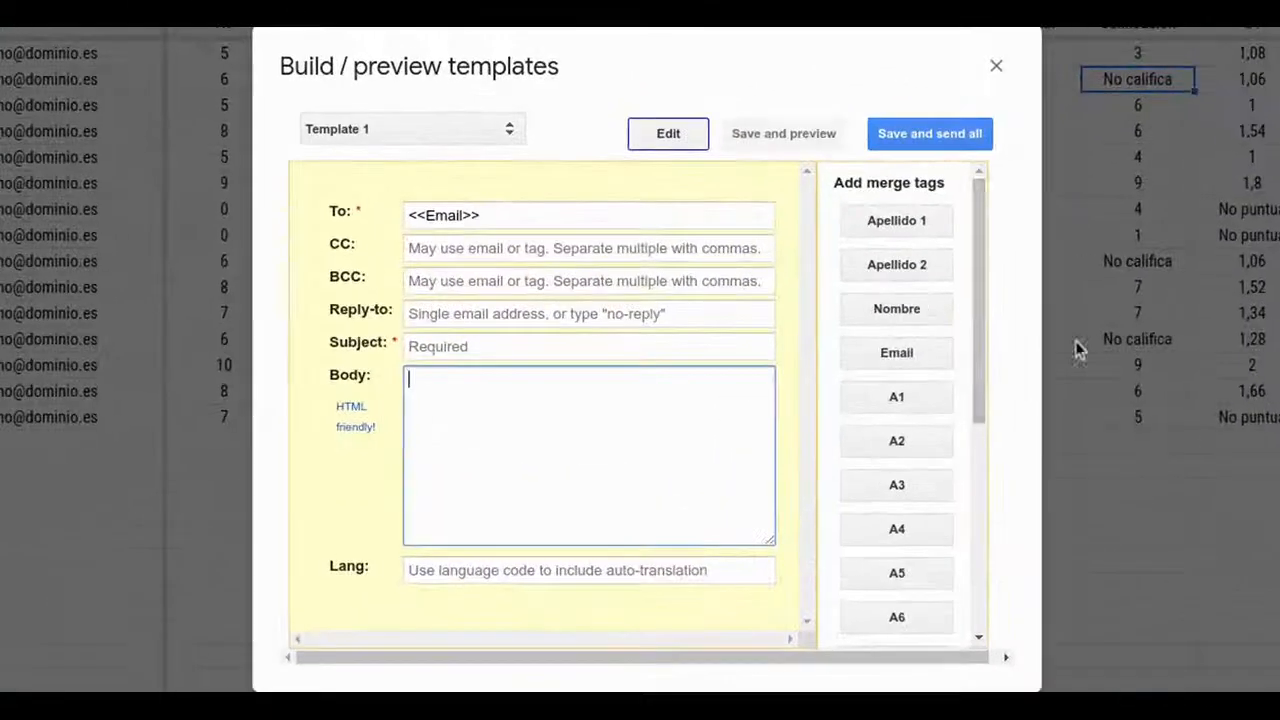
{"action": "left_click_drag", "start_coordinate": [980, 214], "coordinate": [1004, 205]}
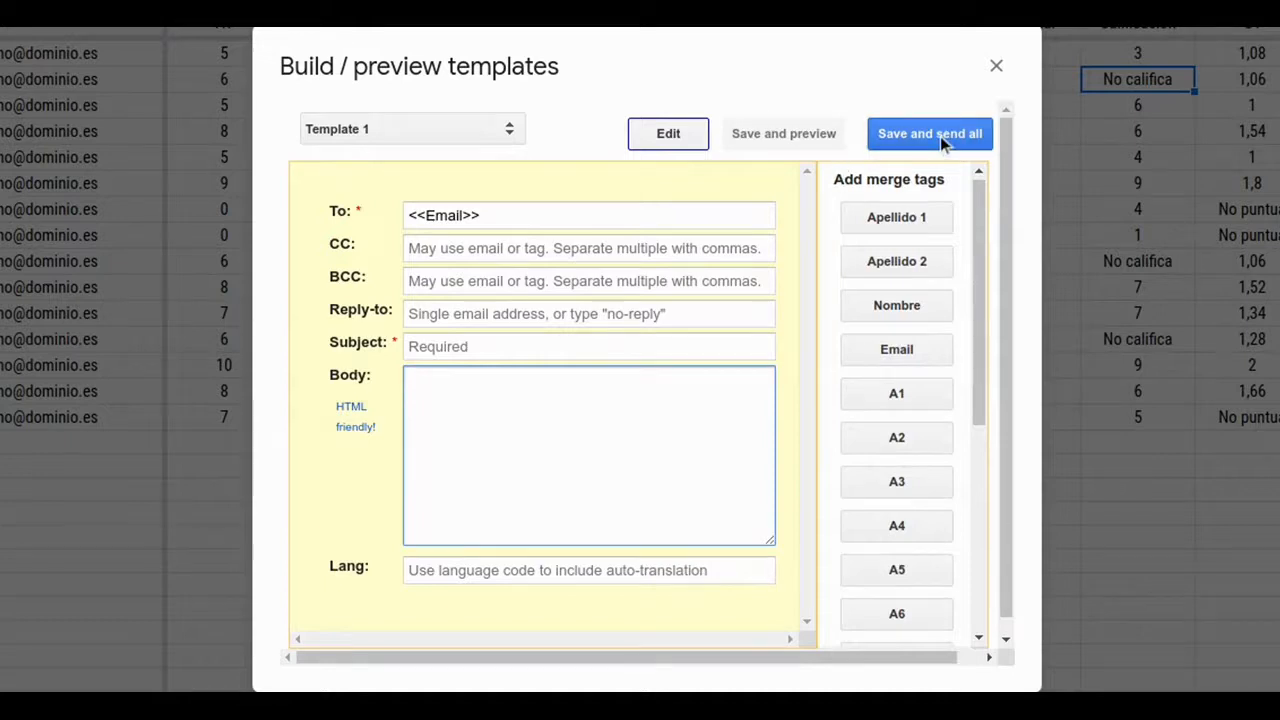
{"action": "left_click", "coordinate": [998, 64]}
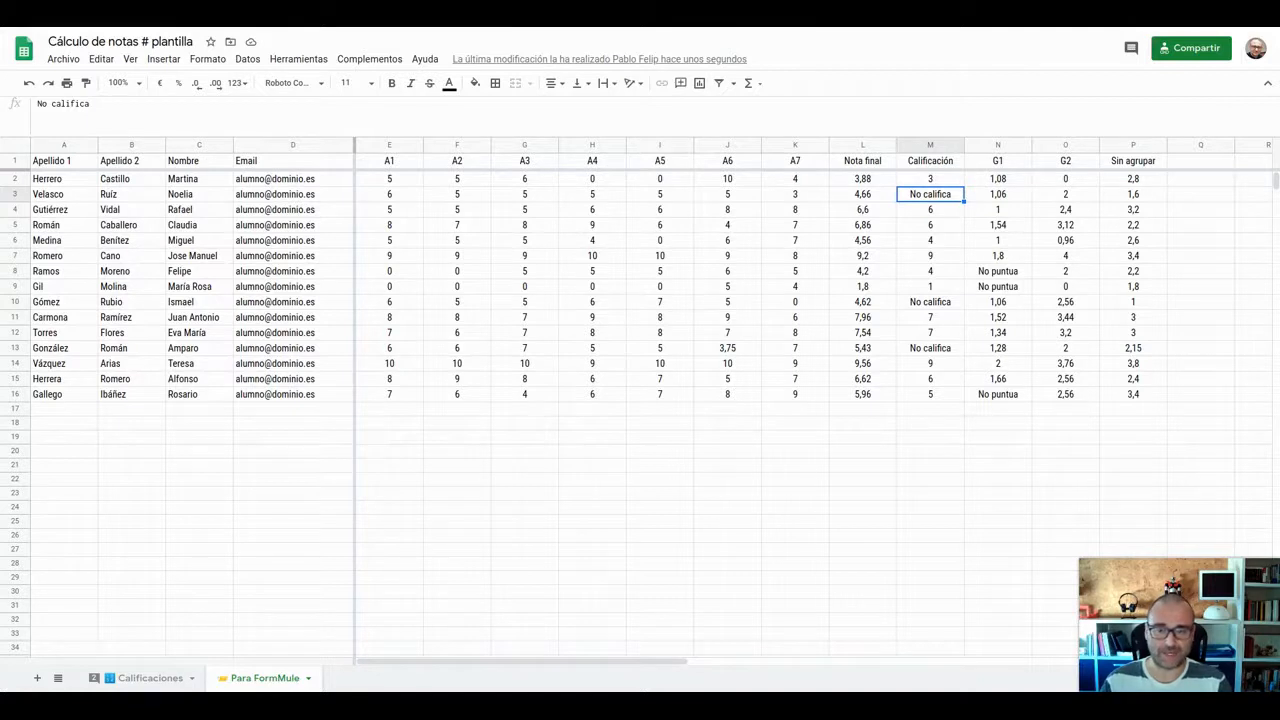
{"action": "left_click", "coordinate": [145, 677]}
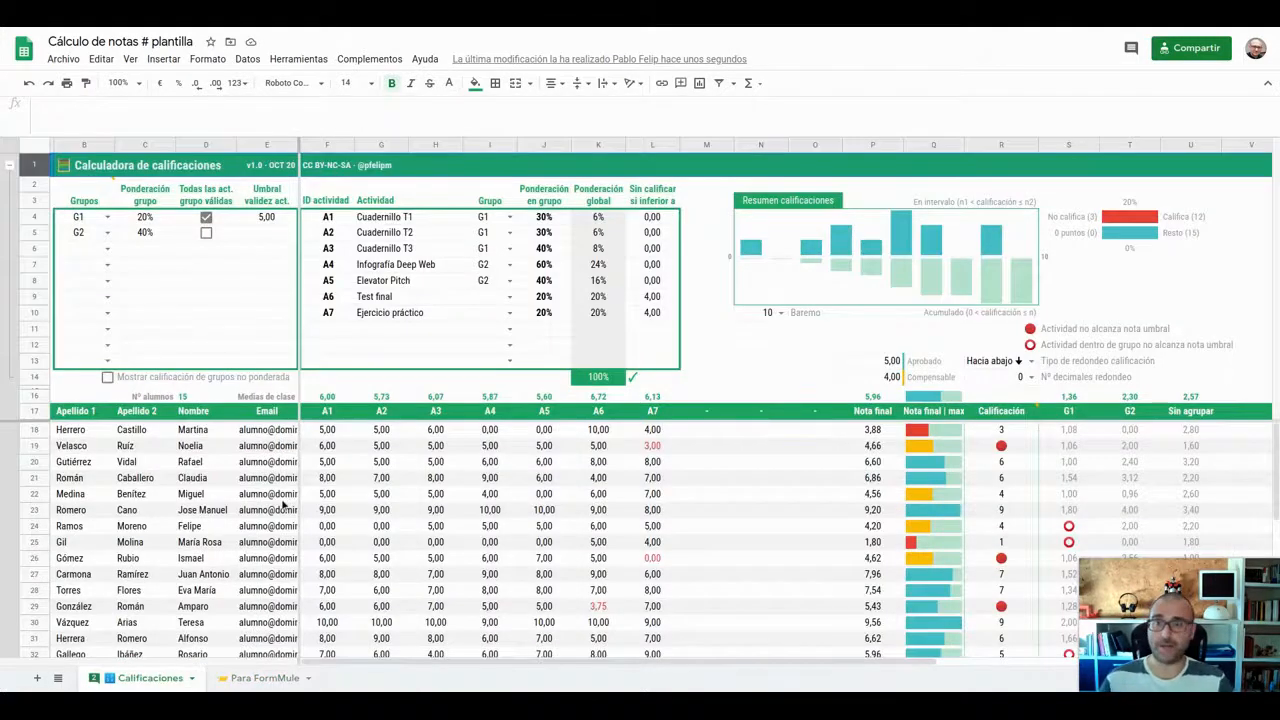